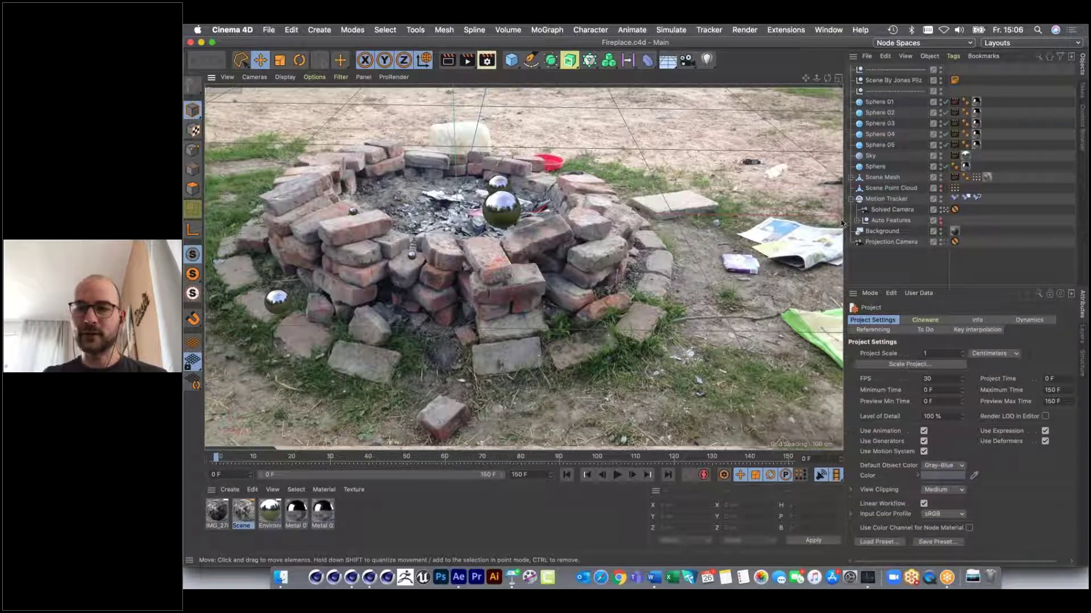
# Move the Scene material tag from Scene Mesh to Scene Point Cloud and inspect the bare fireplace mesh with and without wireframe lines.
pyautogui.moveTo(573, 267)
pyautogui.keyDown('alt'); pyautogui.mouseDown()
pyautogui.moveTo(502, 275)
pyautogui.moveTo(499, 231)
pyautogui.moveTo(575, 330)
pyautogui.moveTo(594, 319)
pyautogui.moveTo(496, 329)
pyautogui.moveTo(598, 332)
pyautogui.moveTo(562, 334)
pyautogui.mouseUp(); pyautogui.keyUp('alt')
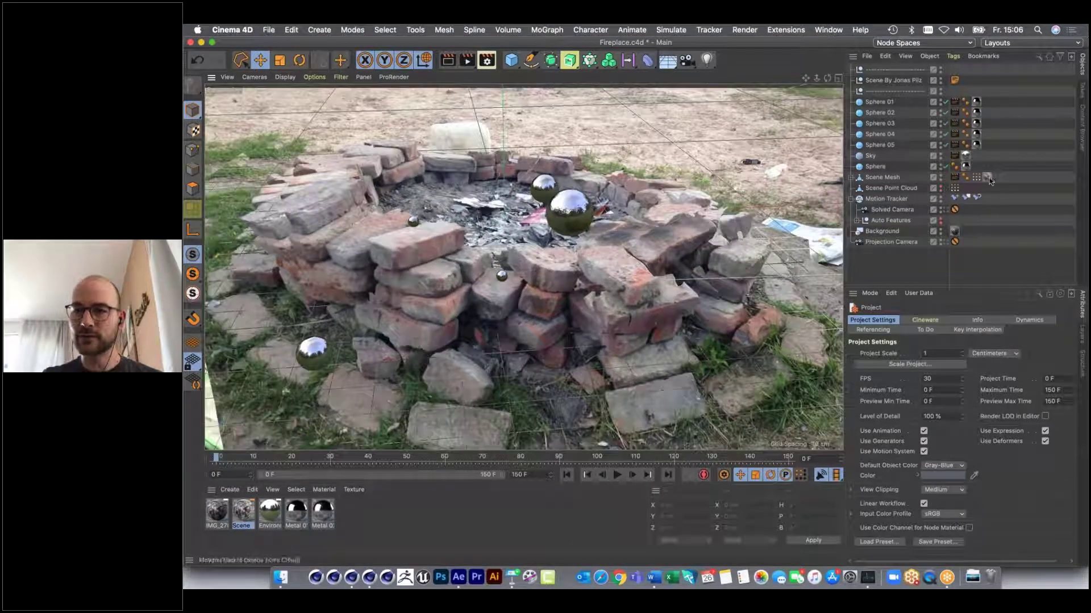
pyautogui.moveTo(988, 179); pyautogui.dragTo(965, 188)
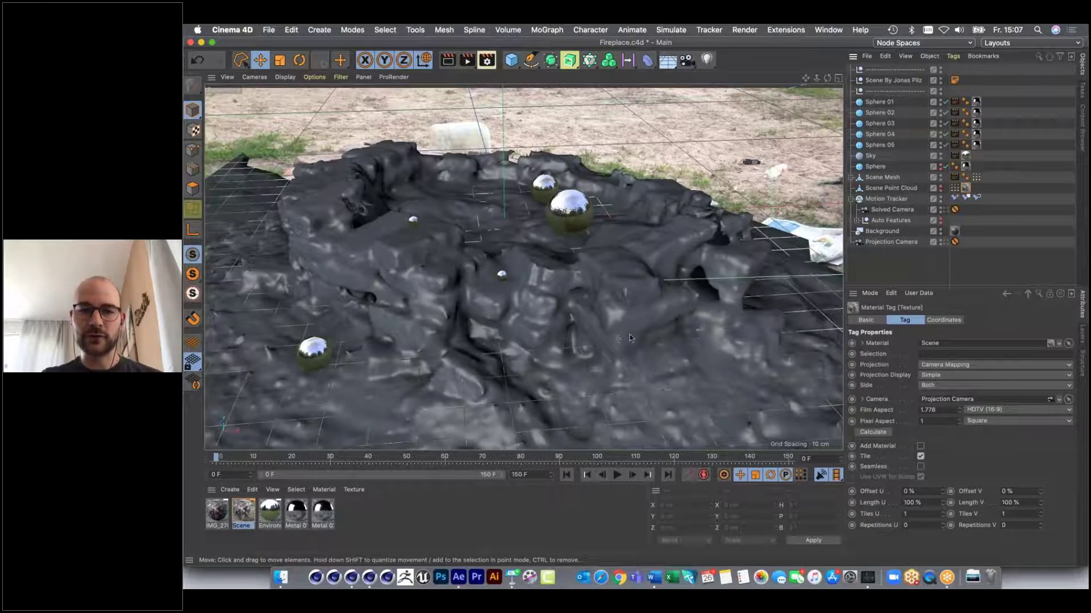
pyautogui.moveTo(614, 337)
pyautogui.keyDown('alt'); pyautogui.mouseDown()
pyautogui.moveTo(587, 308)
pyautogui.moveTo(617, 307)
pyautogui.moveTo(615, 326)
pyautogui.mouseUp(); pyautogui.keyUp('alt')
pyautogui.press('n')
pyautogui.press('b')
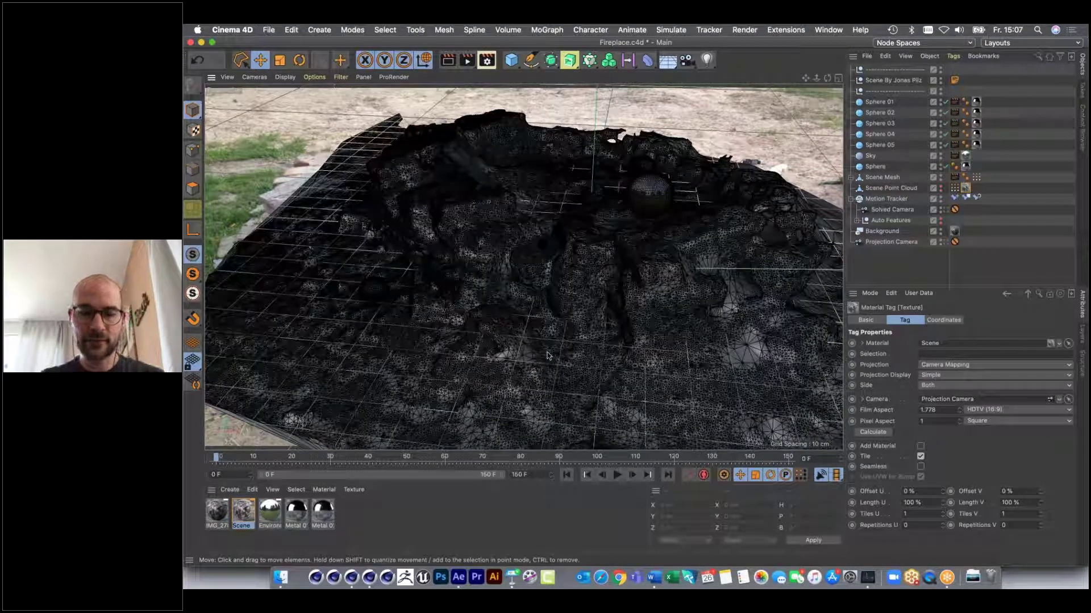
pyautogui.press('n')
pyautogui.press('a')
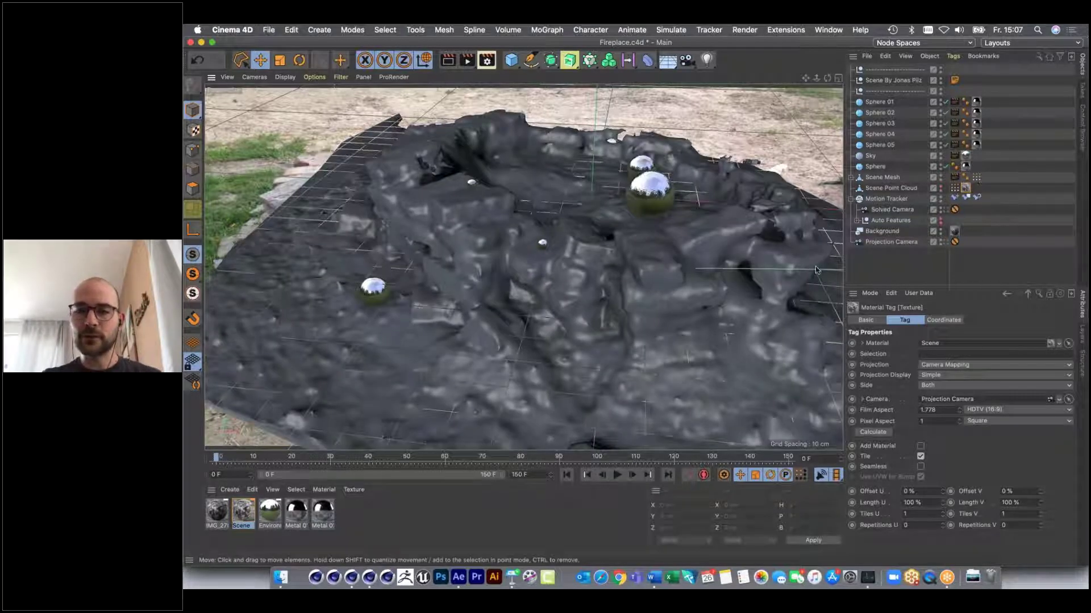
# Display the fireplace Scene Mesh's vertex colors, and move the Scene material tag back onto Scene Mesh.
pyautogui.click(977, 178)
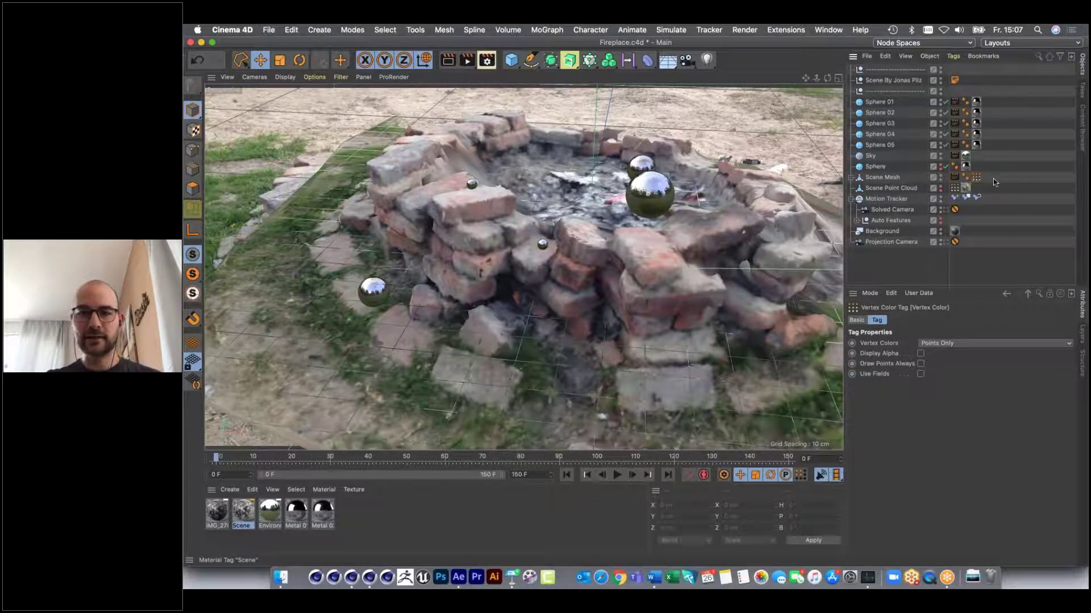
pyautogui.moveTo(994, 182); pyautogui.dragTo(988, 178)
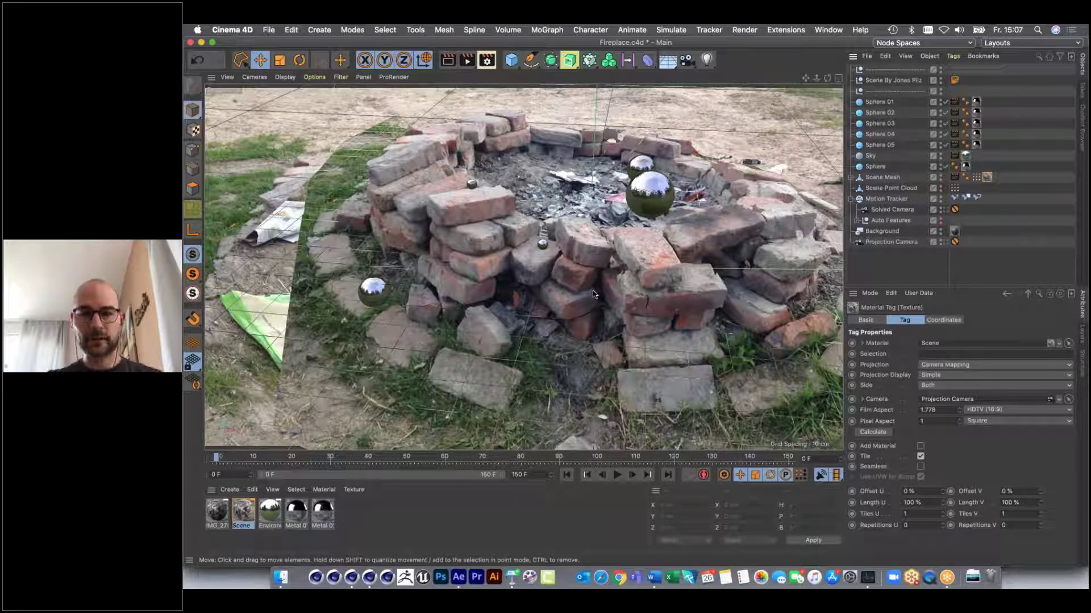
# Switch to the 01_Face_Prague.c4d project, preview its tracked footage along the timeline, and stop at frame 64.
pyautogui.press('v')
pyautogui.moveTo(589, 322)
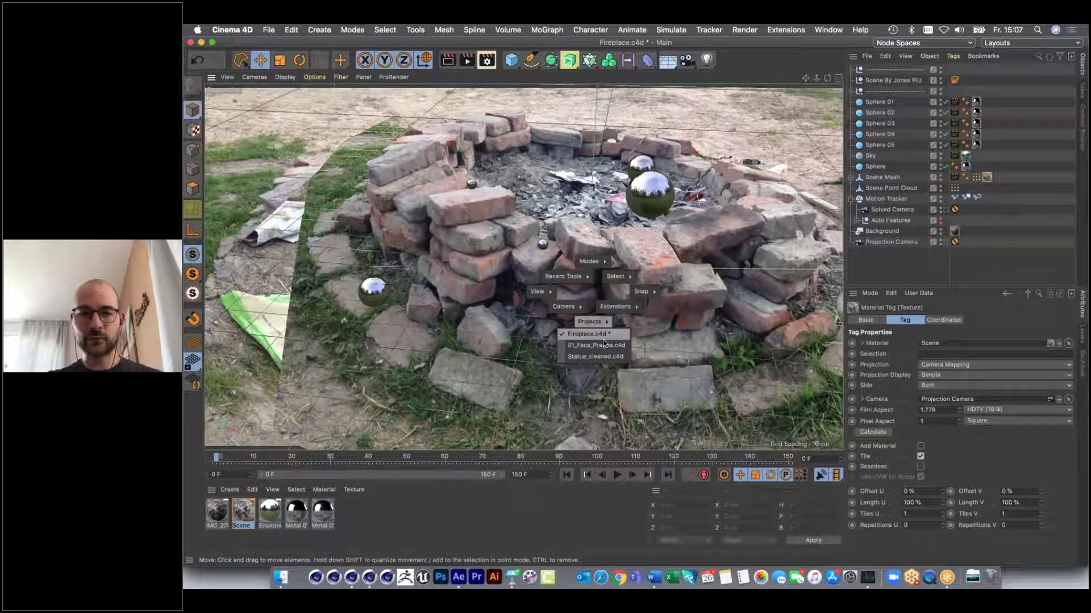
pyautogui.click(596, 345)
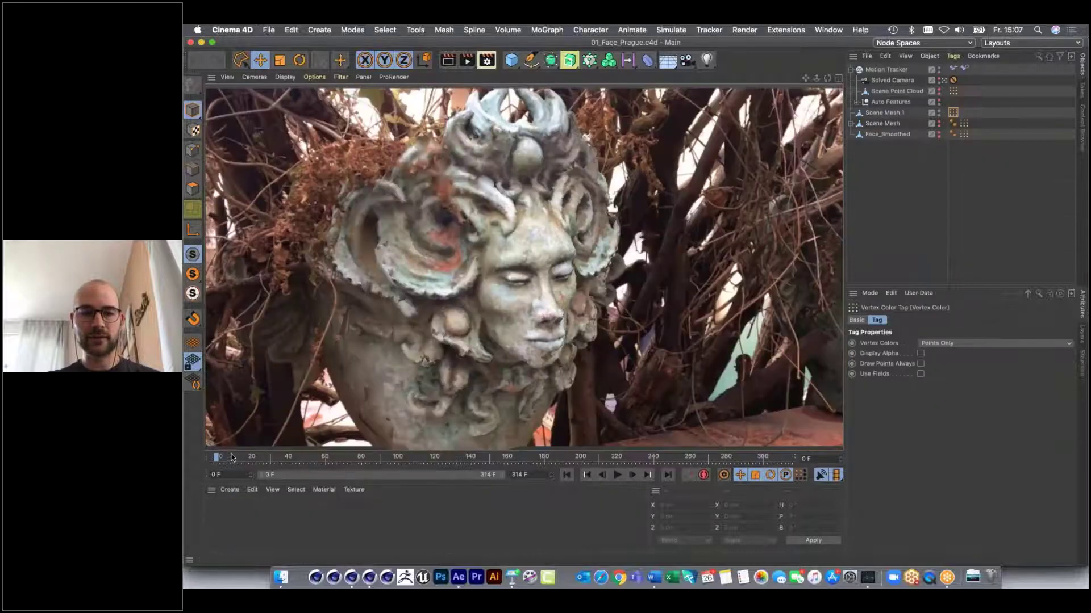
pyautogui.moveTo(227, 456); pyautogui.dragTo(522, 466)
pyautogui.click(616, 475)
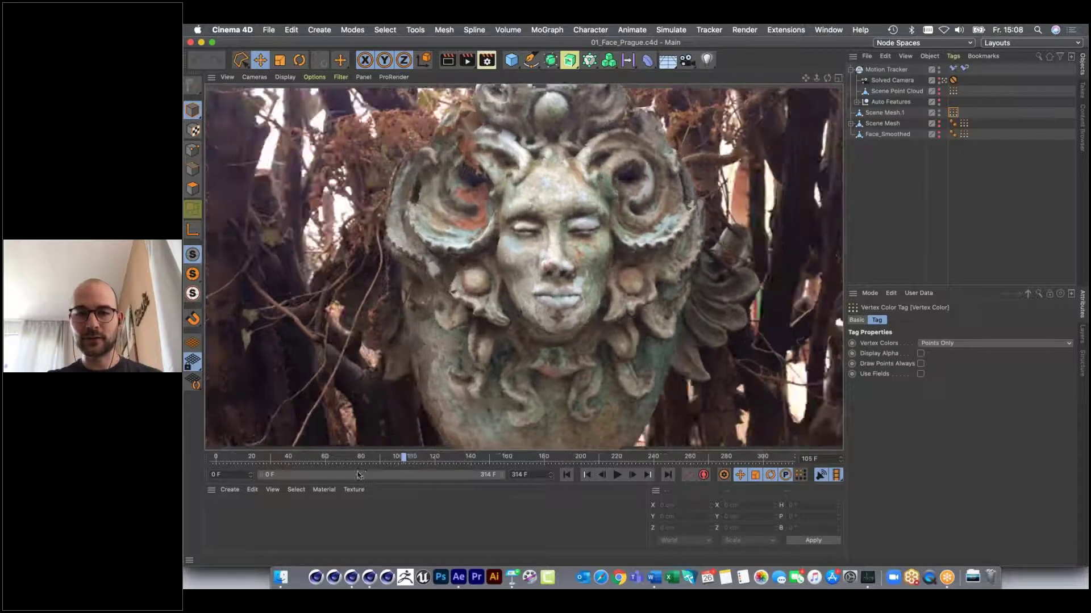
pyautogui.click(332, 461)
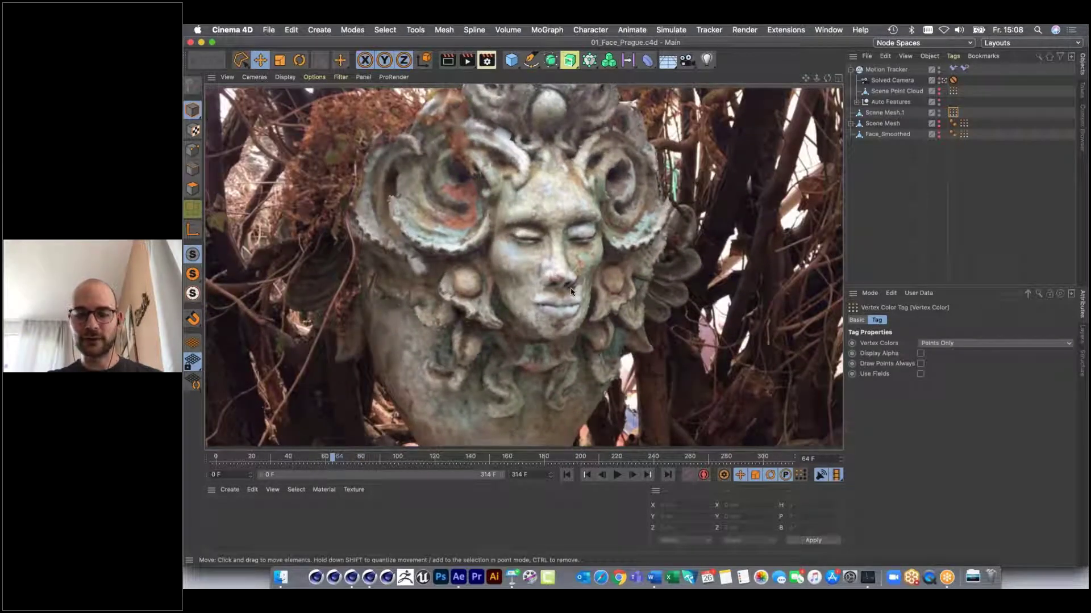
# Show the wireframe lines over the reconstructed face mesh, and return to Gouraud shading without lines.
pyautogui.press('n')
pyautogui.press('b')
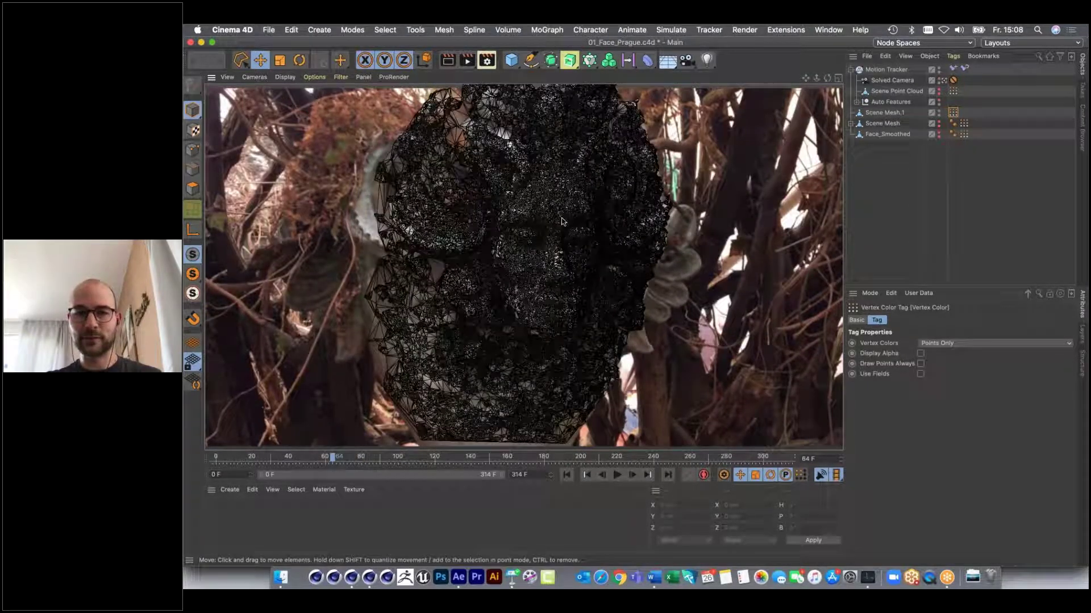
pyautogui.press('n')
pyautogui.press('a')
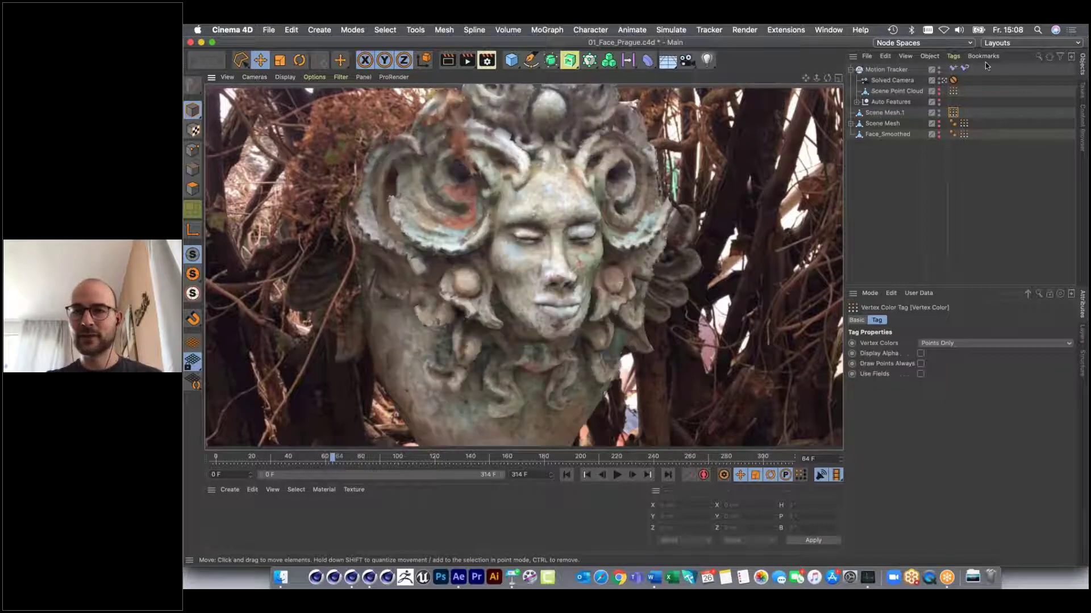
# Leave the Solved Camera view and inspect the vertex-colored face mesh from other angles.
pyautogui.click(944, 81)
pyautogui.keyDown('alt'); pyautogui.moveTo(675, 273); pyautogui.dragTo(603, 298); pyautogui.keyUp('alt')
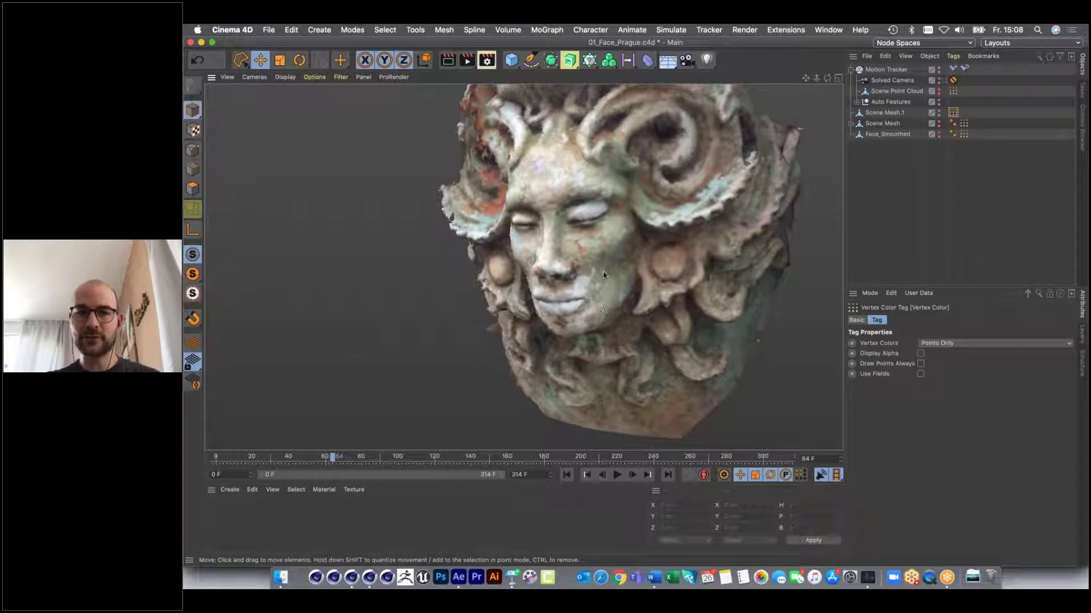
pyautogui.moveTo(580, 255)
pyautogui.keyDown('alt'); pyautogui.mouseDown()
pyautogui.moveTo(592, 238)
pyautogui.moveTo(559, 250)
pyautogui.mouseUp(); pyautogui.keyUp('alt')
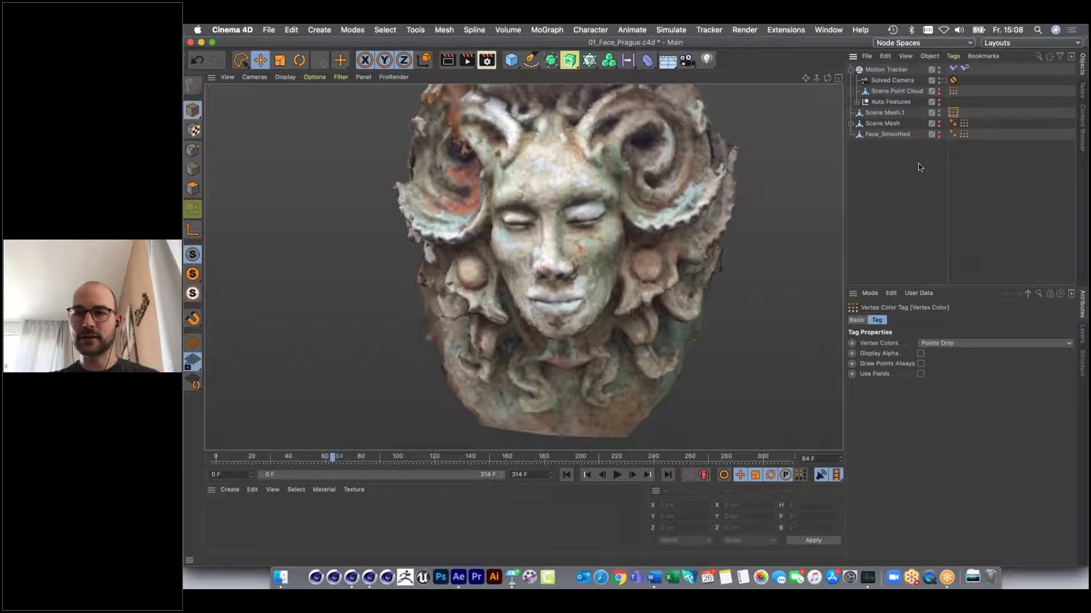
# Deselect the vertex color tag of Scene Mesh.1 and inspect the bare face geometry up close.
pyautogui.click(920, 166)
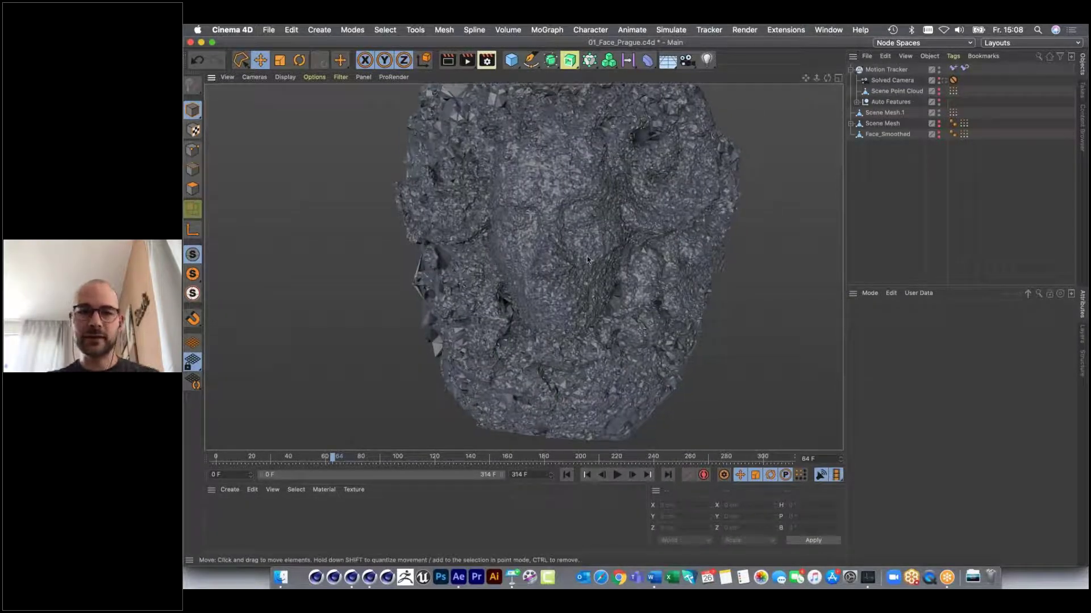
pyautogui.scroll(5, 587, 257)
pyautogui.keyDown('alt'); pyautogui.moveTo(587, 257); pyautogui.dragTo(544, 266); pyautogui.keyUp('alt')
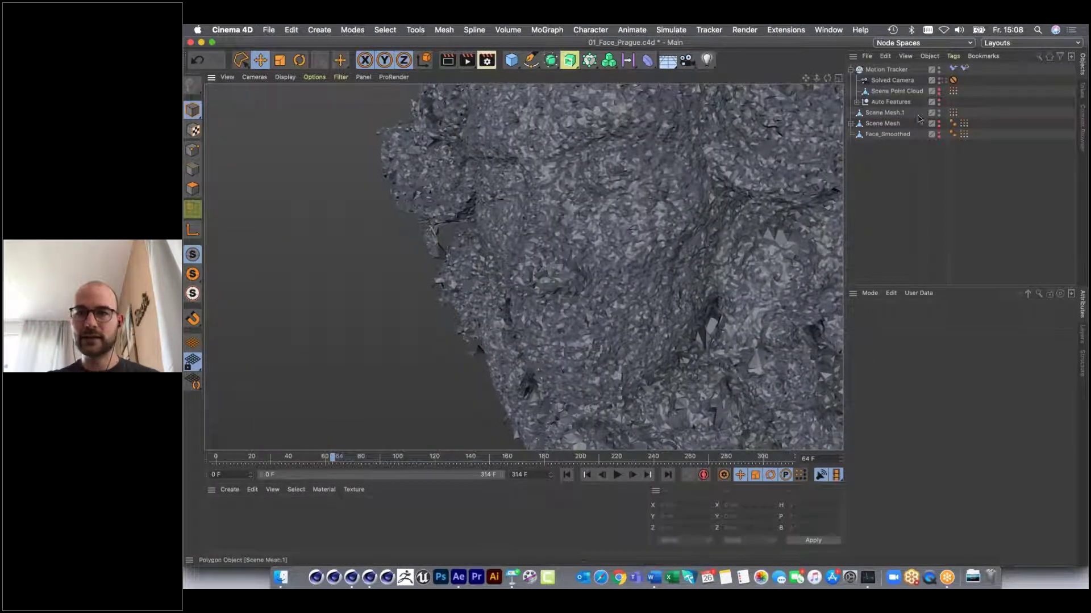
# Hide Scene Mesh.1, make Scene Mesh visible instead, and expand Scene Mesh's children.
pyautogui.keyDown('alt'); pyautogui.click(940, 114); pyautogui.keyUp('alt')
pyautogui.keyDown('alt'); pyautogui.click(940, 114); pyautogui.keyUp('alt')
pyautogui.keyDown('alt'); pyautogui.click(939, 124); pyautogui.keyUp('alt')
pyautogui.click(851, 123)
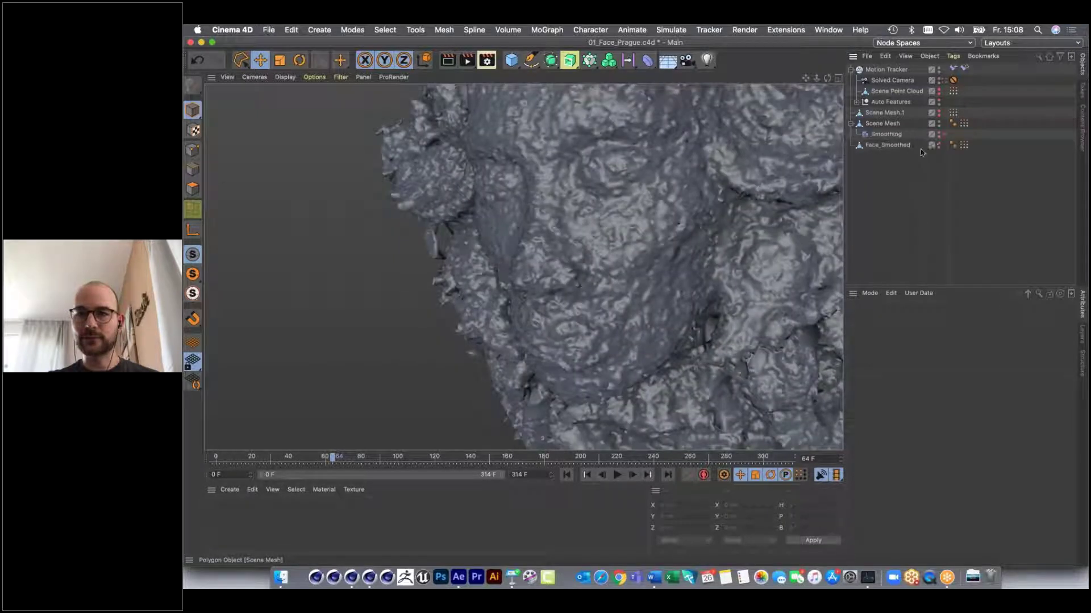
# Select Scene Mesh's Phong tag and enable the Smoothing deformer beneath the mesh.
pyautogui.click(952, 124)
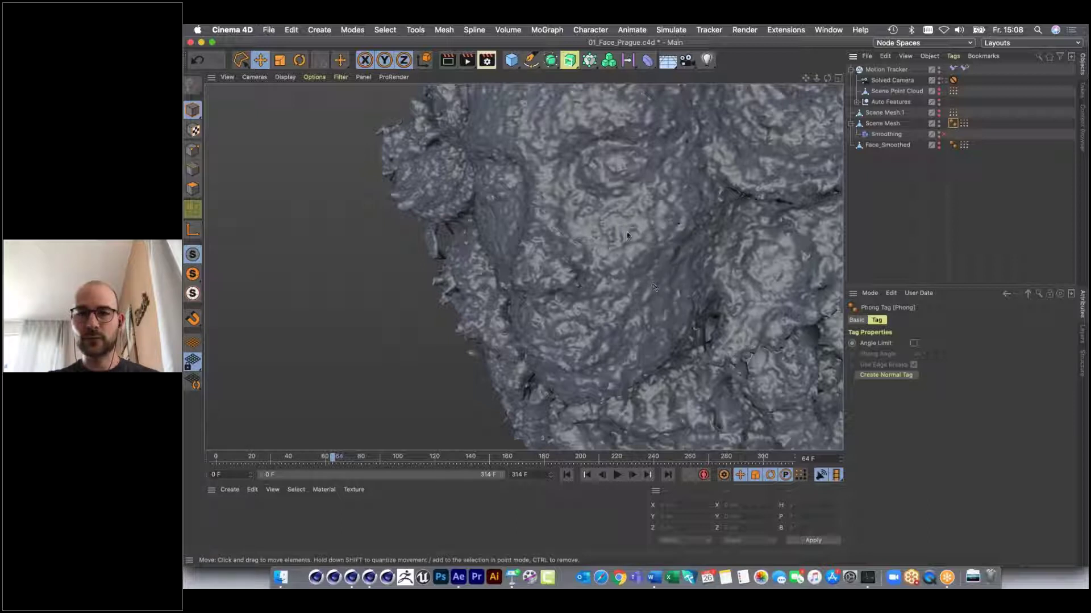
pyautogui.click(944, 136)
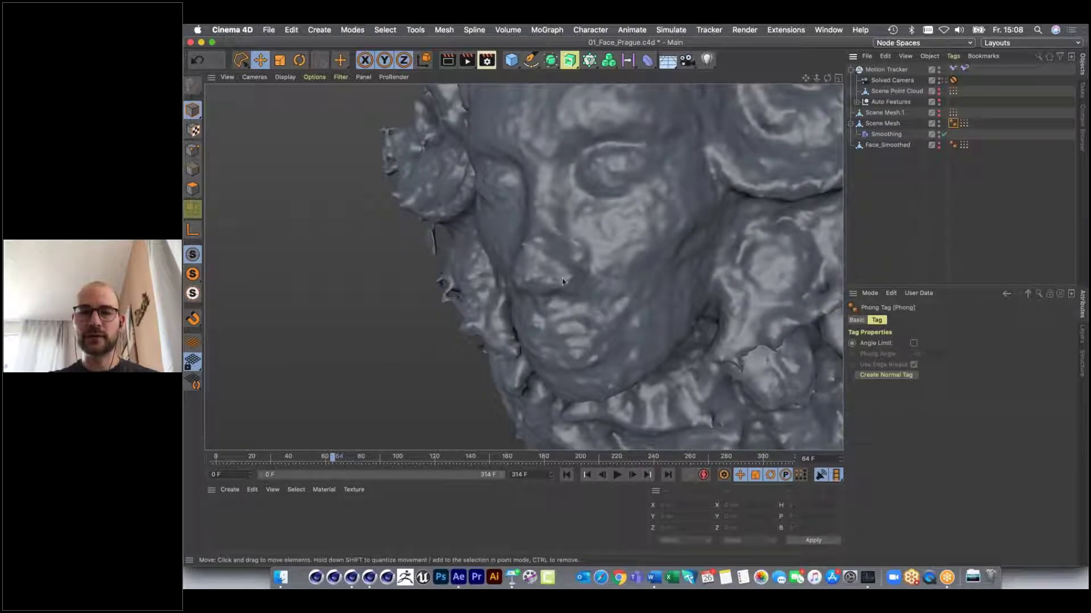
pyautogui.keyDown('alt'); pyautogui.moveTo(574, 273); pyautogui.dragTo(608, 237); pyautogui.keyUp('alt')
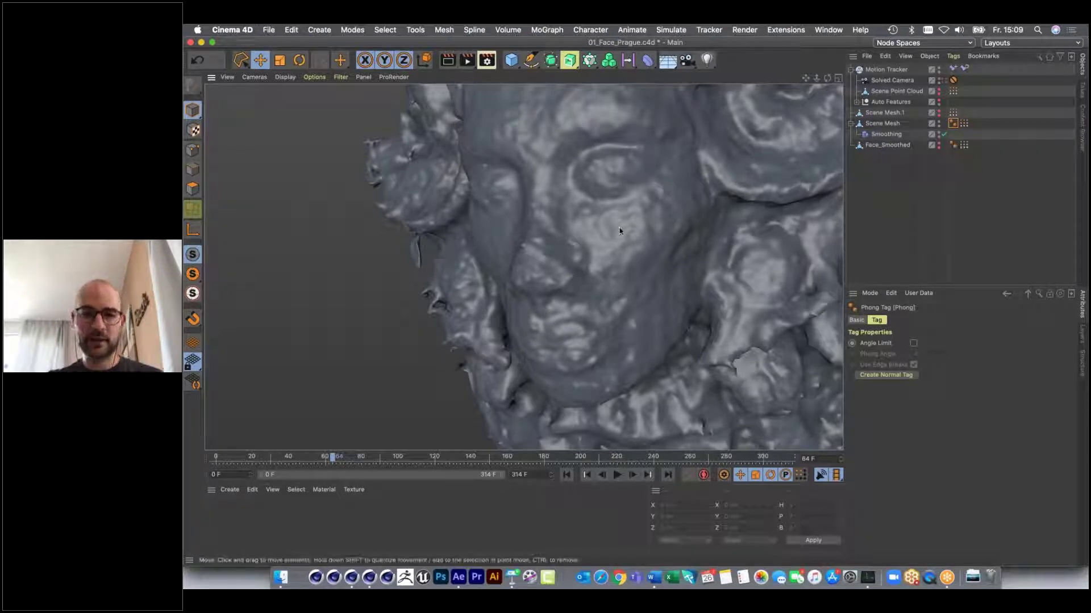
# Switch to the Statue_cleaned.c4d project and inspect the textured statue head.
pyautogui.press('v')
pyautogui.moveTo(617, 260)
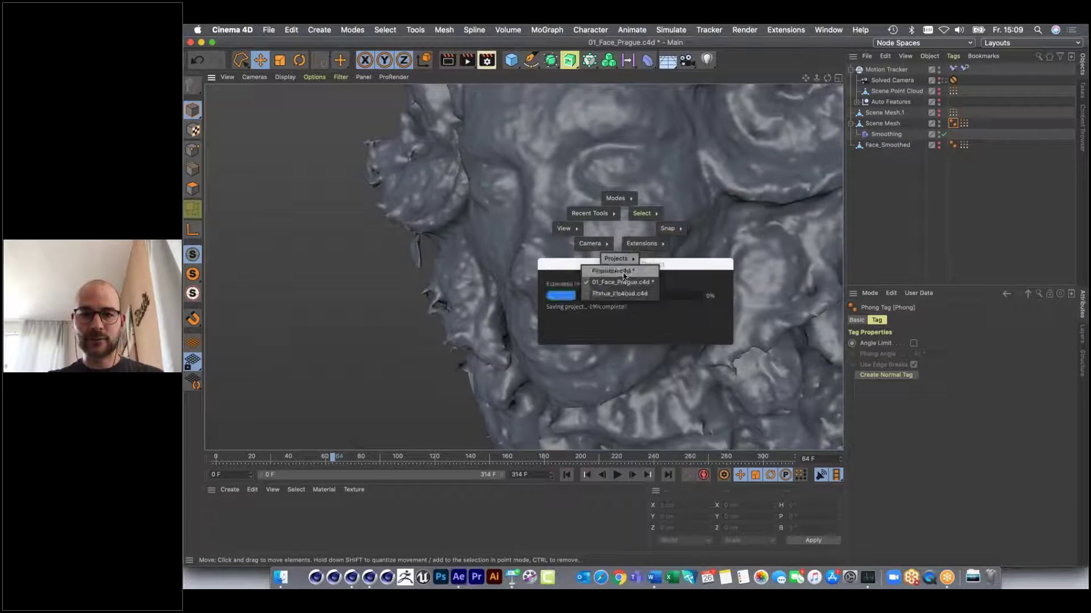
pyautogui.click(624, 294)
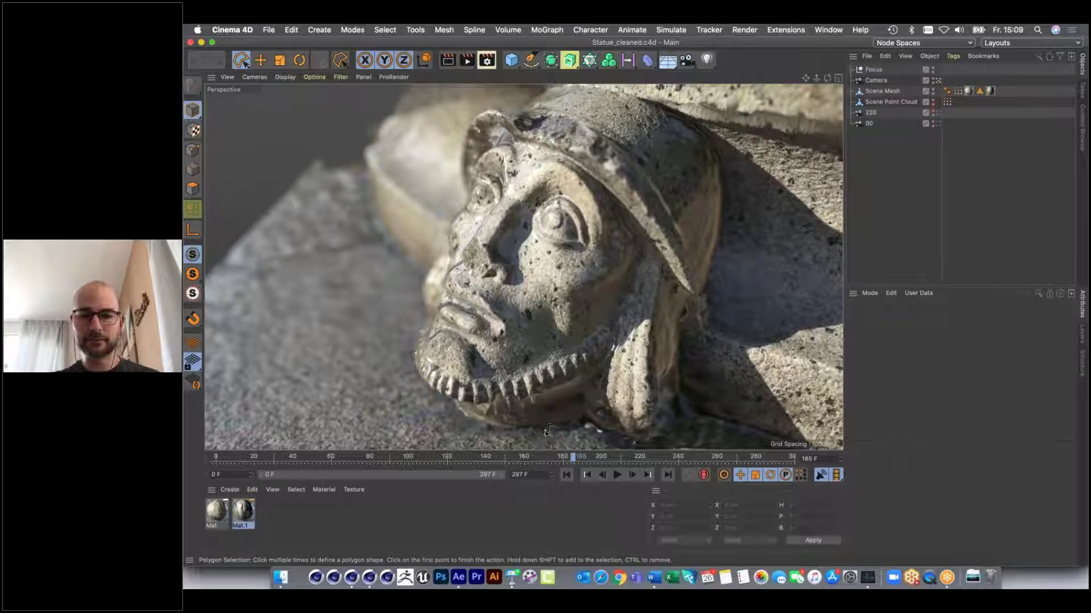
pyautogui.keyDown('alt'); pyautogui.moveTo(524, 337); pyautogui.dragTo(572, 355); pyautogui.keyUp('alt')
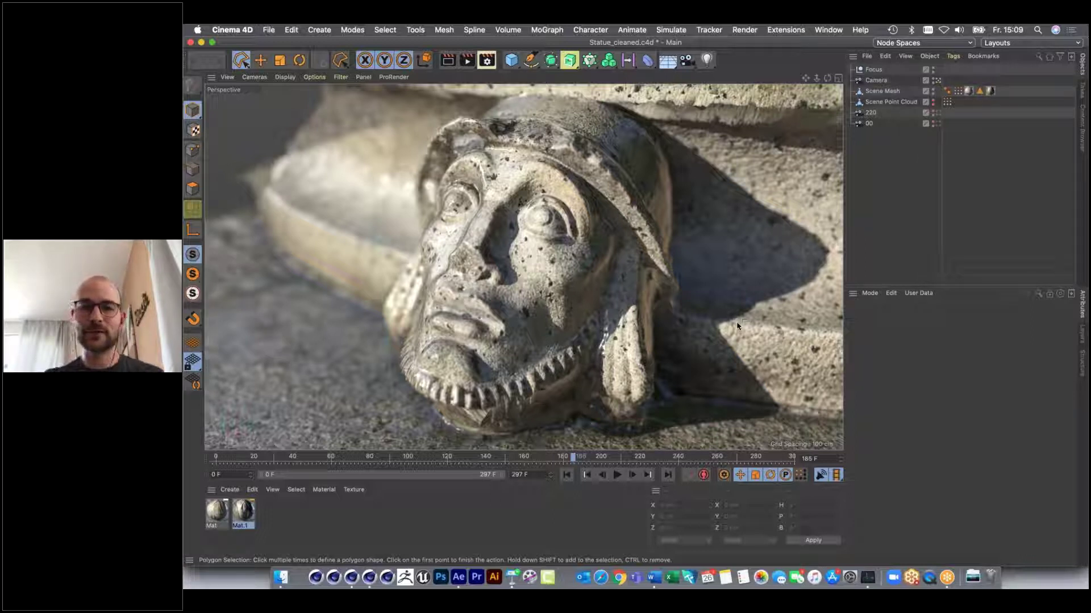
# Turn off the viewport's depth-of-field blur and inspect the statue head in full sharpness.
pyautogui.click(314, 76)
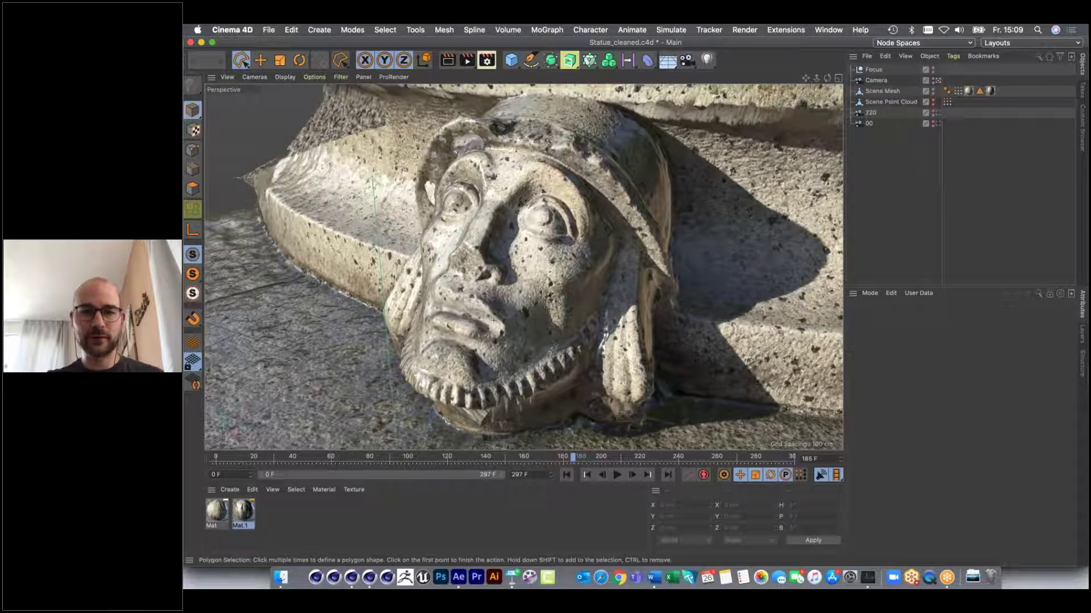
pyautogui.click(527, 319)
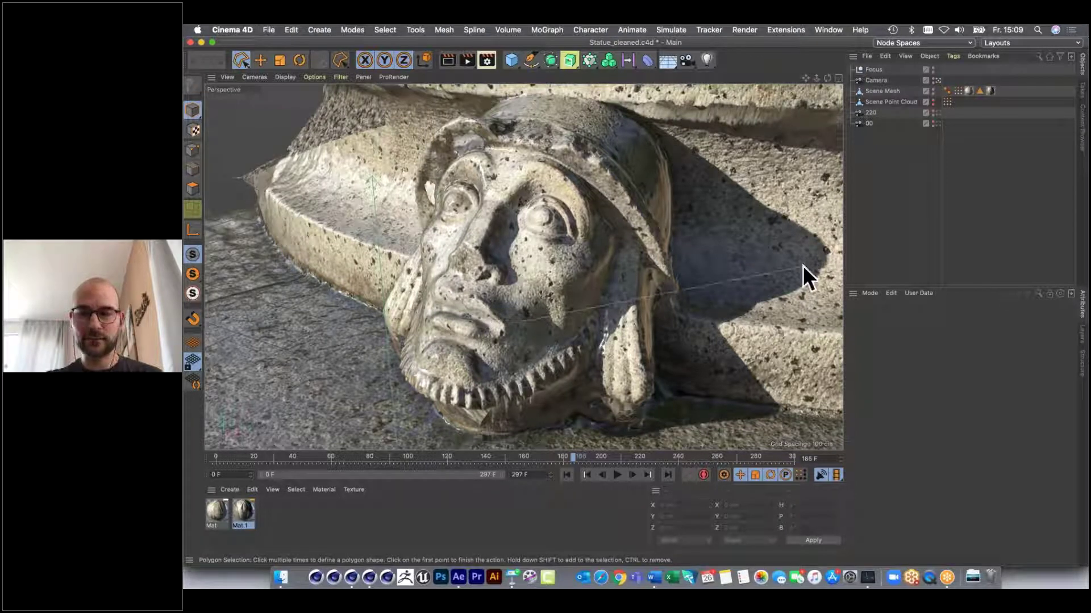
pyautogui.click(762, 258)
pyautogui.keyDown('alt'); pyautogui.moveTo(639, 301); pyautogui.dragTo(597, 307); pyautogui.keyUp('alt')
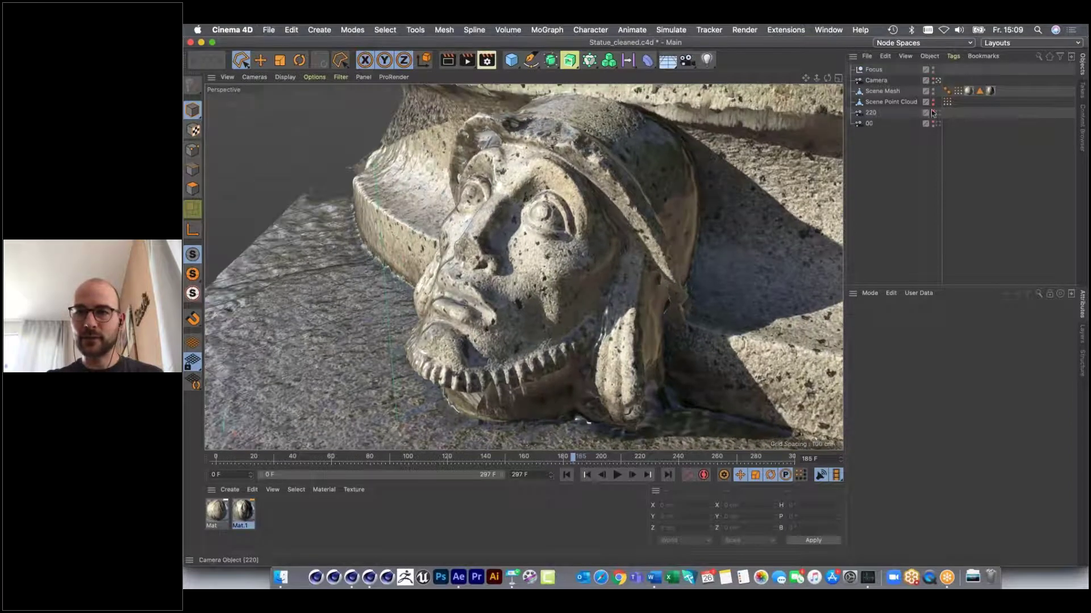
# Move the two texture tags and the polygon selection tag from Scene Mesh to Scene Point Cloud, and inspect the mesh's vertex colors.
pyautogui.moveTo(1000, 84); pyautogui.dragTo(960, 101)
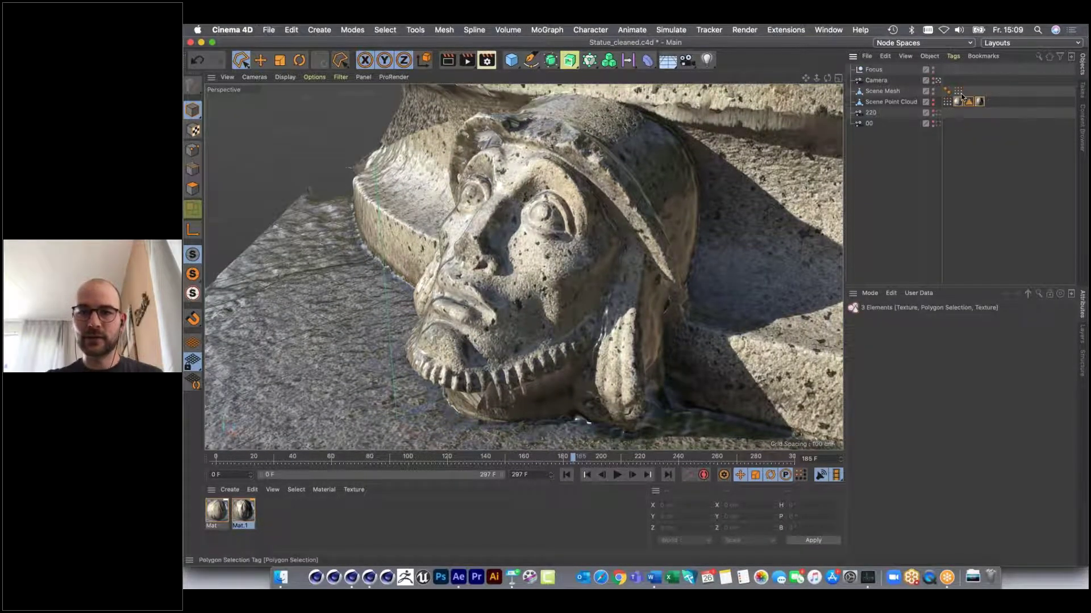
pyautogui.click(958, 91)
pyautogui.keyDown('alt'); pyautogui.moveTo(511, 255); pyautogui.dragTo(431, 318); pyautogui.keyUp('alt')
pyautogui.scroll(3, 564, 332)
pyautogui.click(958, 91)
pyautogui.moveTo(494, 292)
pyautogui.keyDown('alt'); pyautogui.mouseDown()
pyautogui.moveTo(466, 288)
pyautogui.moveTo(501, 284)
pyautogui.moveTo(475, 286)
pyautogui.mouseUp(); pyautogui.keyUp('alt')
# Move the three tags back onto Scene Mesh, undoing and redoing the move to compare the vertex-colored and textured statue.
pyautogui.moveTo(991, 98); pyautogui.dragTo(969, 92)
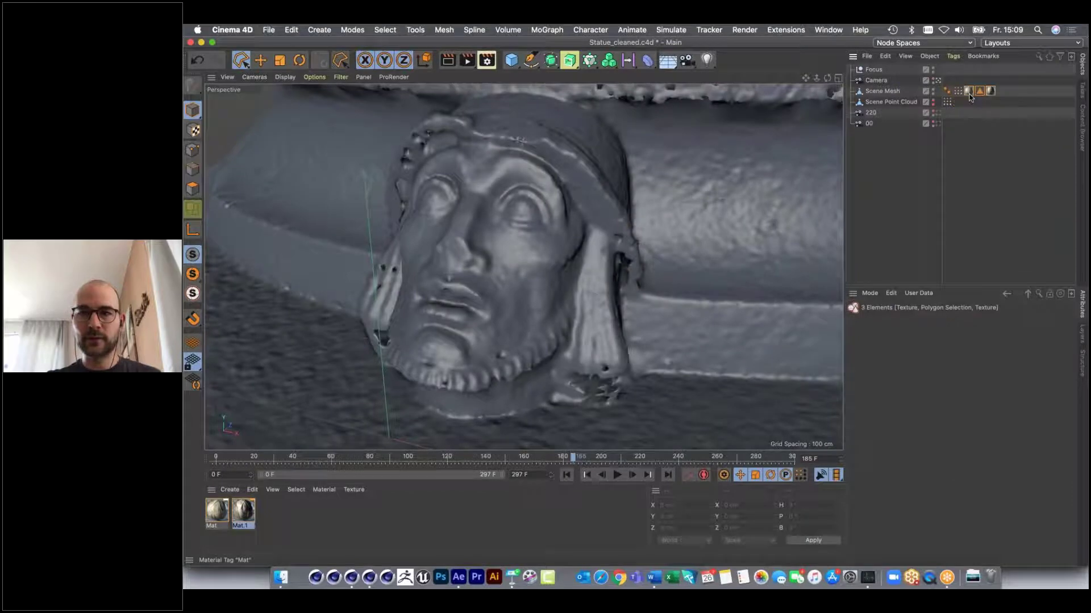
pyautogui.press('super+z')
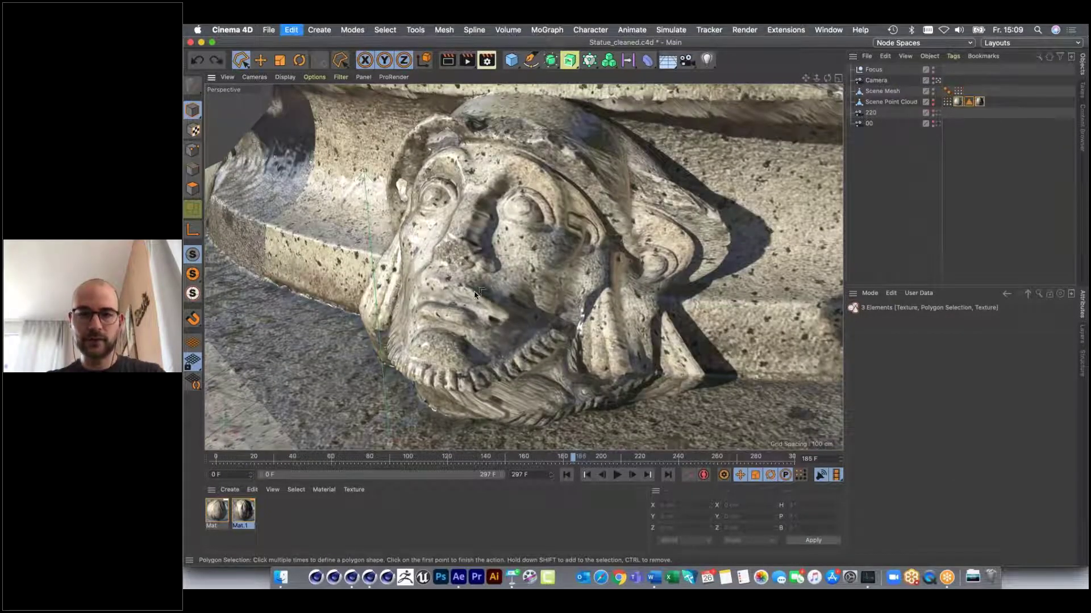
pyautogui.press('super+shift+z')
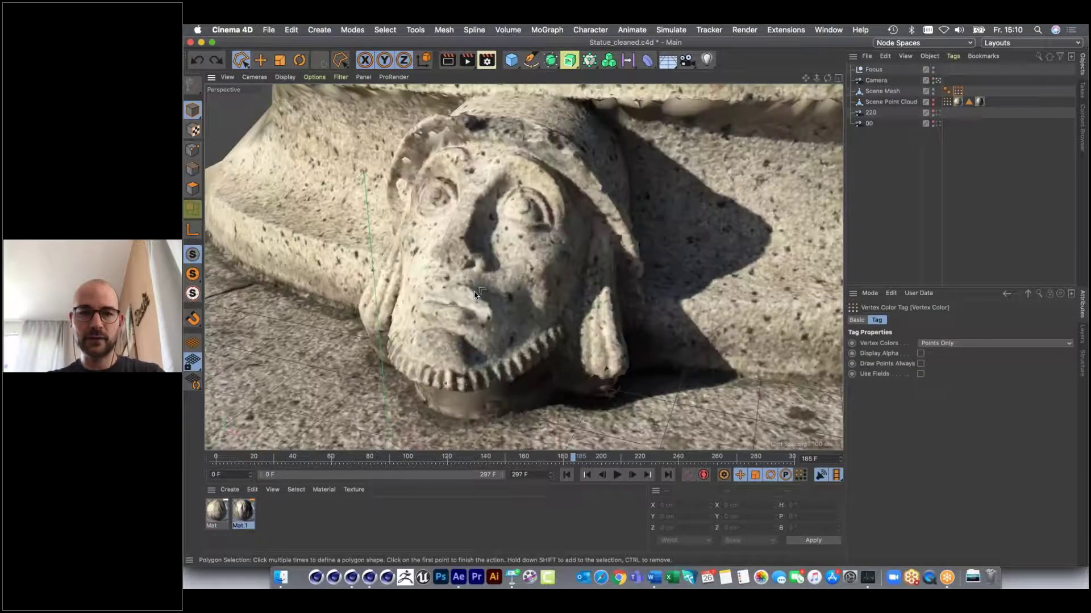
pyautogui.press('super+shift+z')
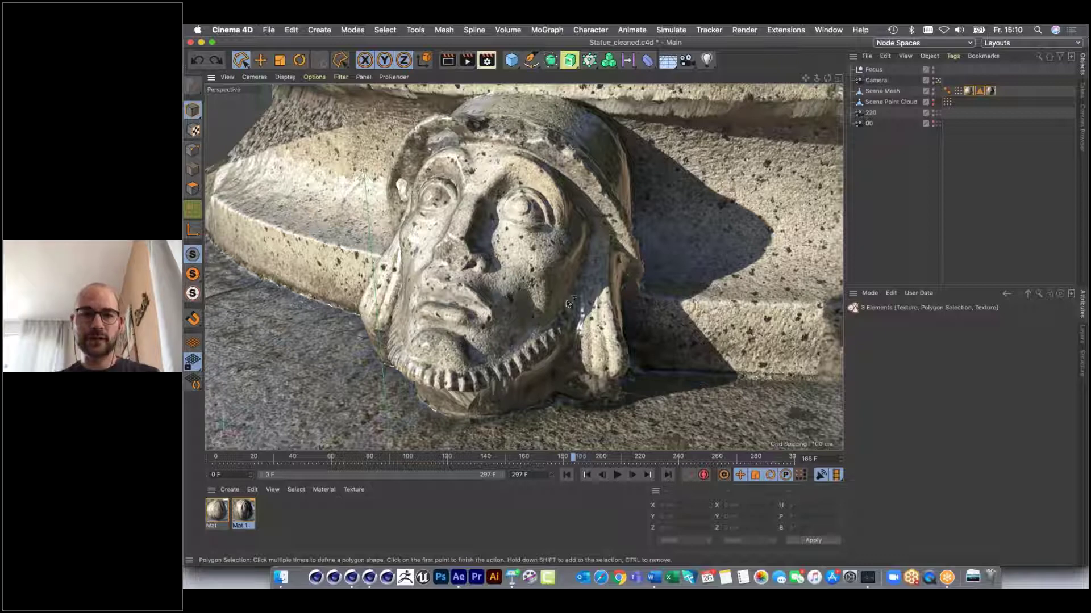
pyautogui.moveTo(503, 336)
pyautogui.keyDown('alt'); pyautogui.mouseDown()
pyautogui.moveTo(486, 334)
pyautogui.moveTo(534, 315)
pyautogui.moveTo(499, 326)
pyautogui.mouseUp(); pyautogui.keyUp('alt')
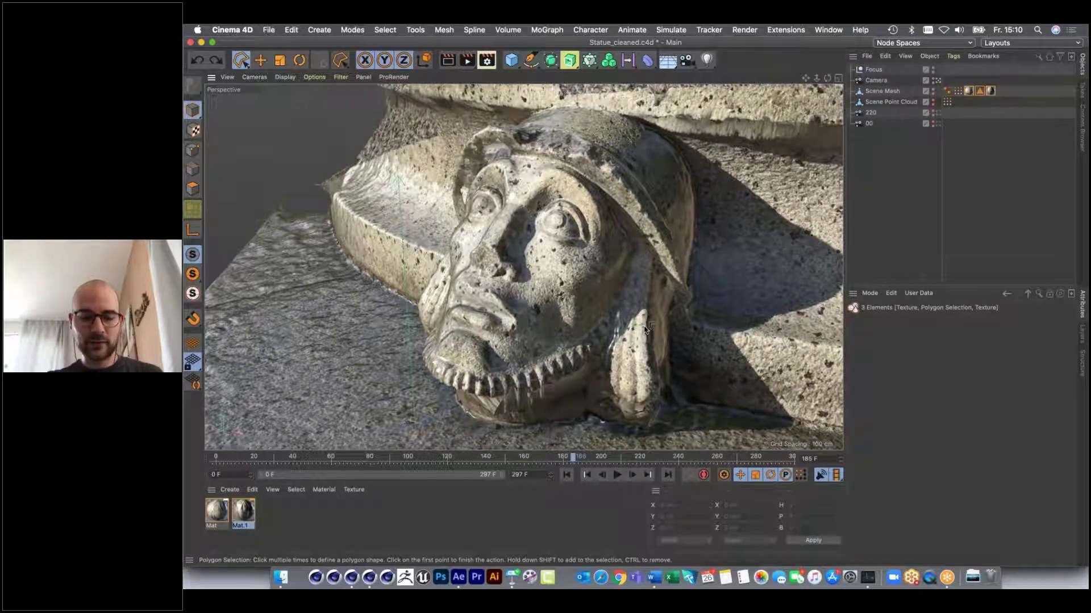
# Switch to the other Cinema 4D instance with the 03_SceneReconstruction_Workflow.c4d project open.
pyautogui.press('v')
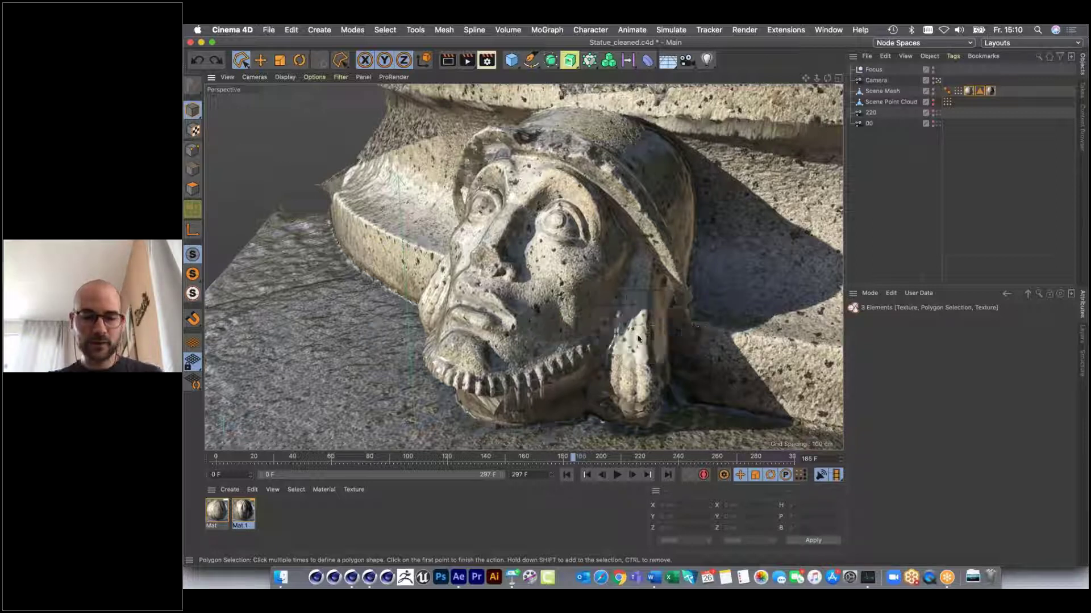
pyautogui.press('super+Tab')
pyautogui.press('Tab')
pyautogui.press('Tab')
pyautogui.press('Tab')
pyautogui.press('Tab')
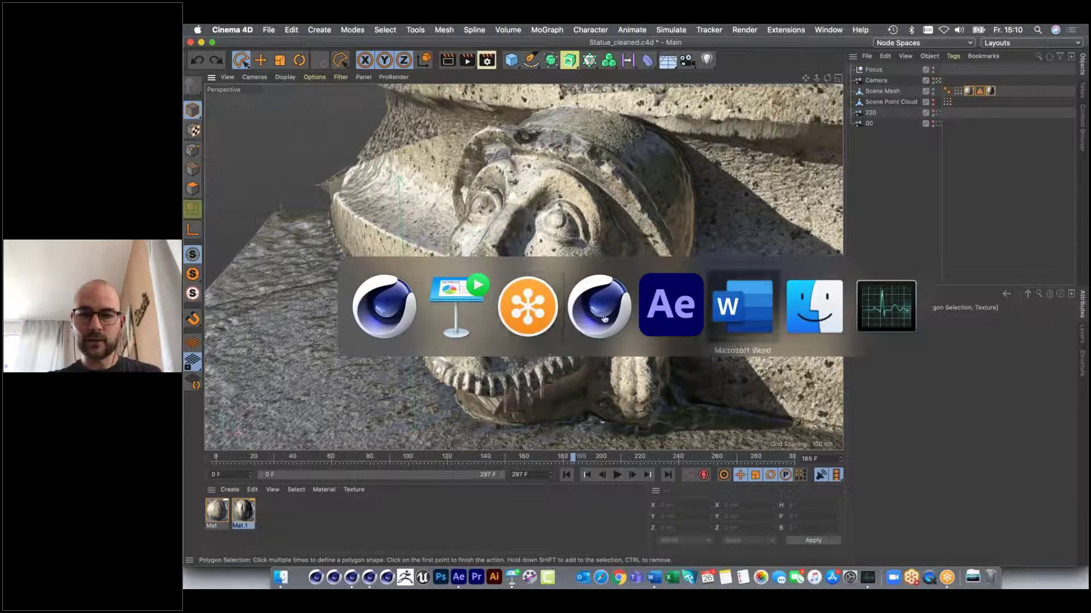
pyautogui.click(603, 318)
pyautogui.rightClick(879, 577)
pyautogui.click(1043, 565)
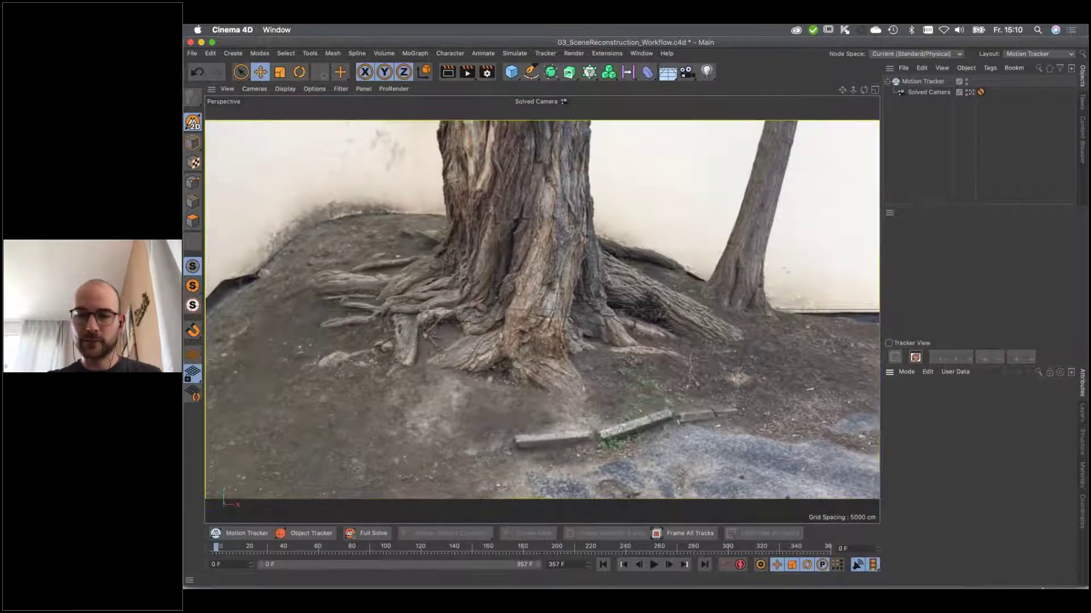
# Play the tree footage, return to its first frame, and view the Motion Tracker's footage settings.
pyautogui.press('F8')
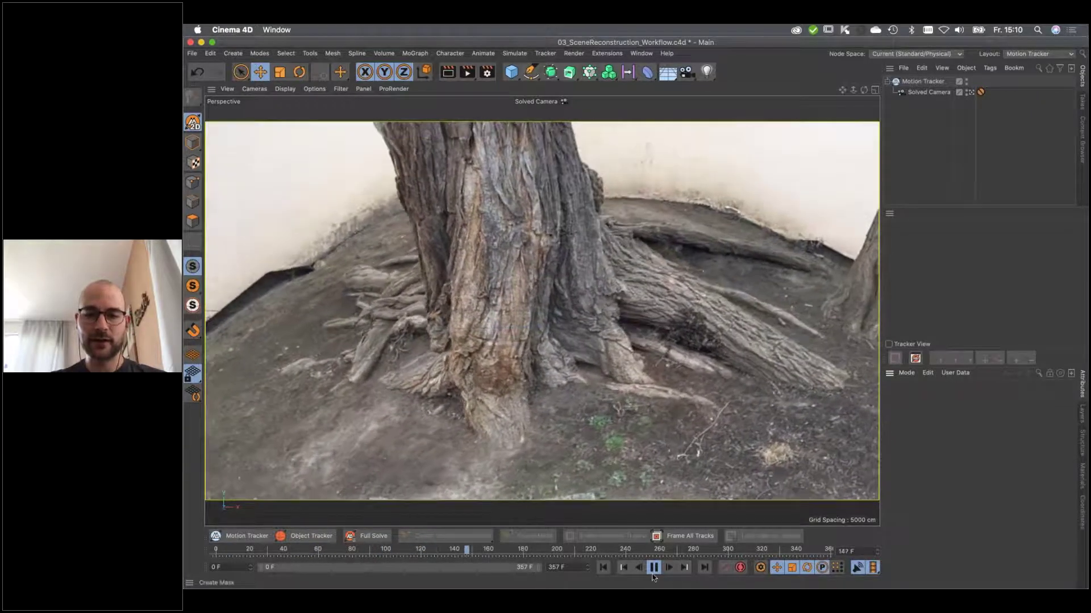
pyautogui.click(603, 567)
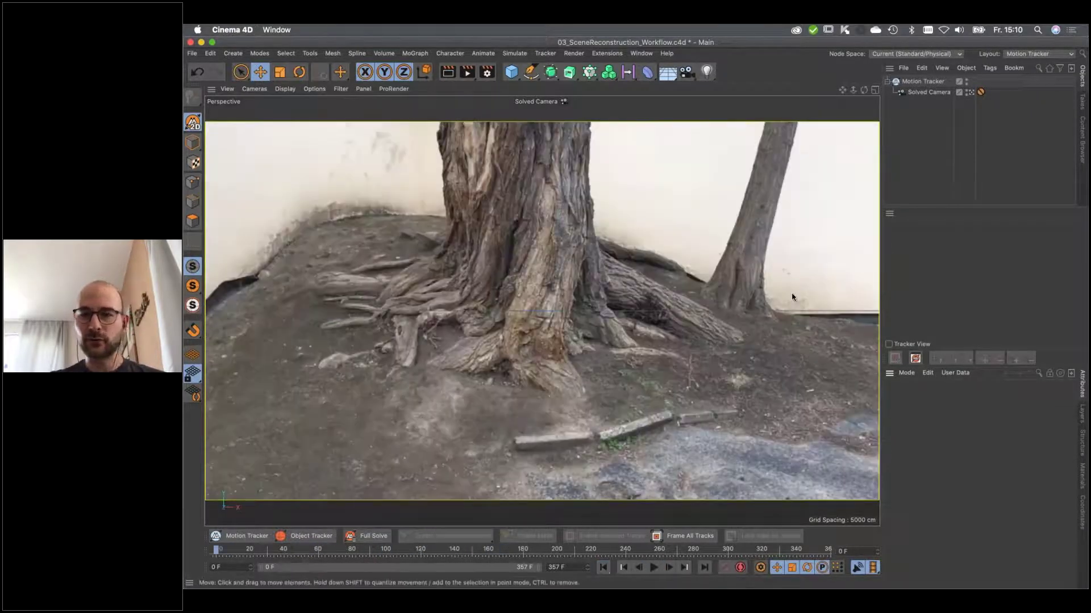
pyautogui.click(912, 82)
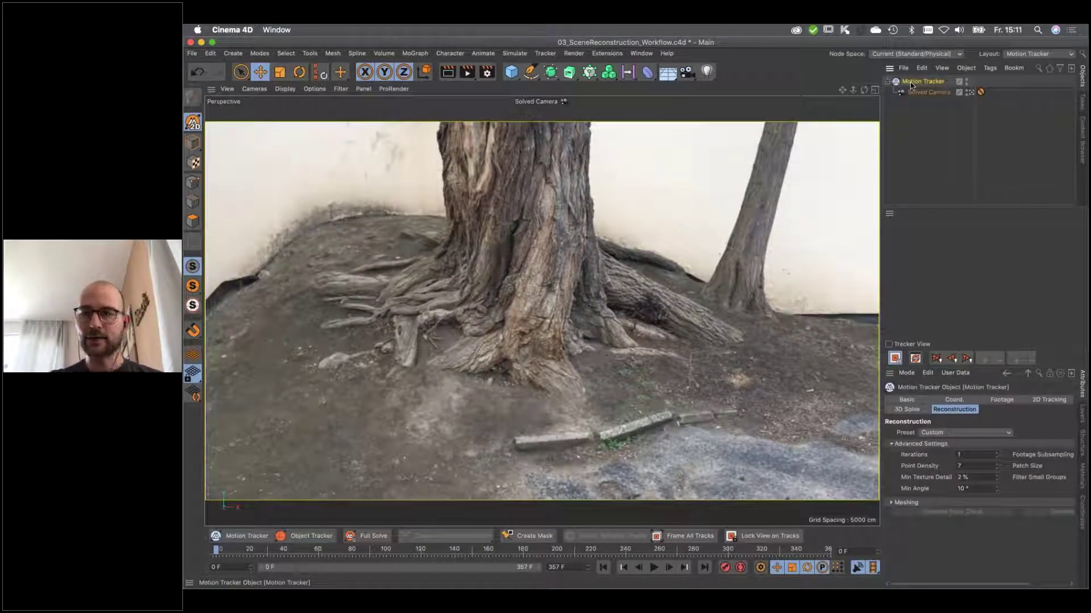
pyautogui.click(1003, 400)
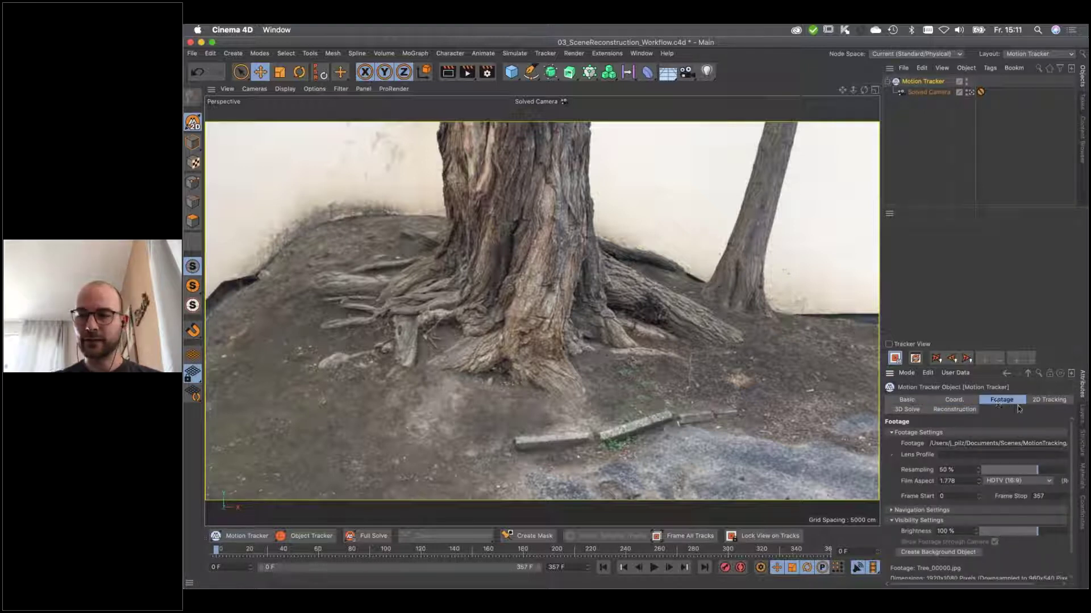
# Auto-track the tree footage with 300 tracks and scrub to frame 138 to check the 2D tracks.
pyautogui.click(1055, 402)
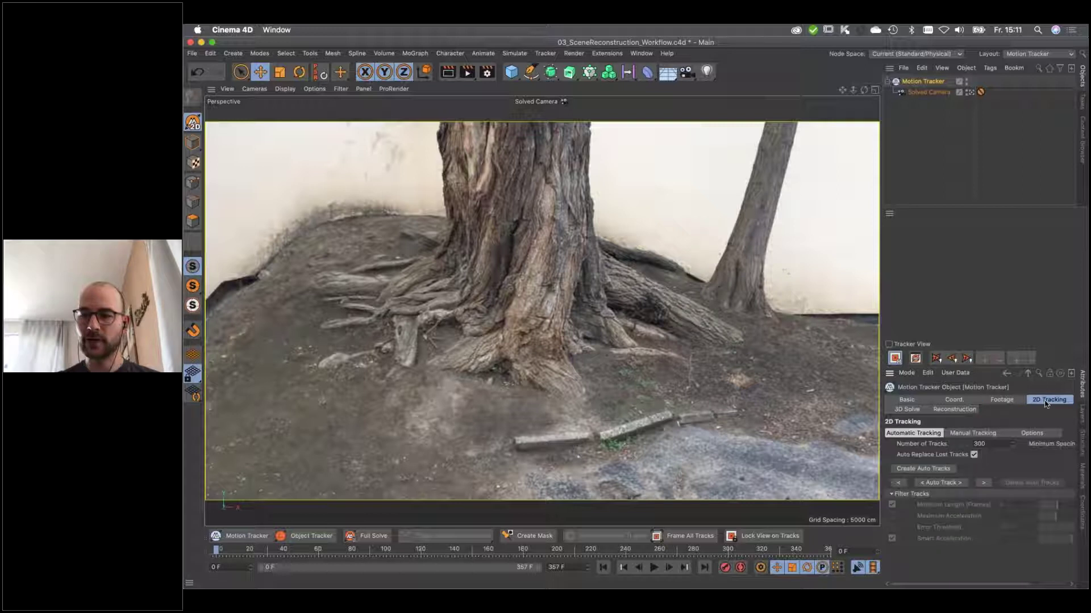
pyautogui.click(940, 484)
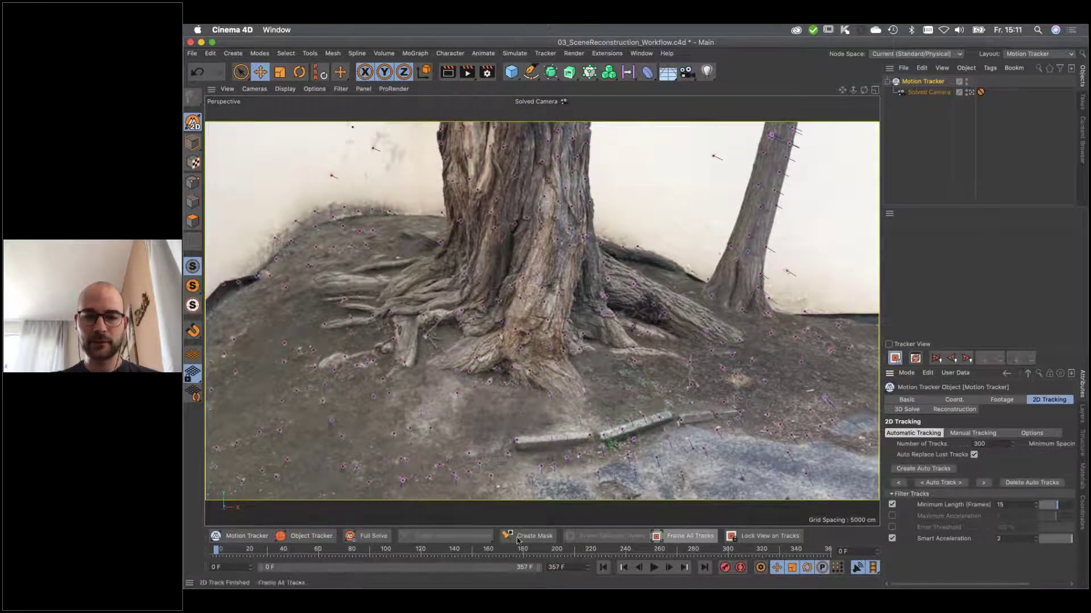
pyautogui.moveTo(217, 551); pyautogui.dragTo(452, 567)
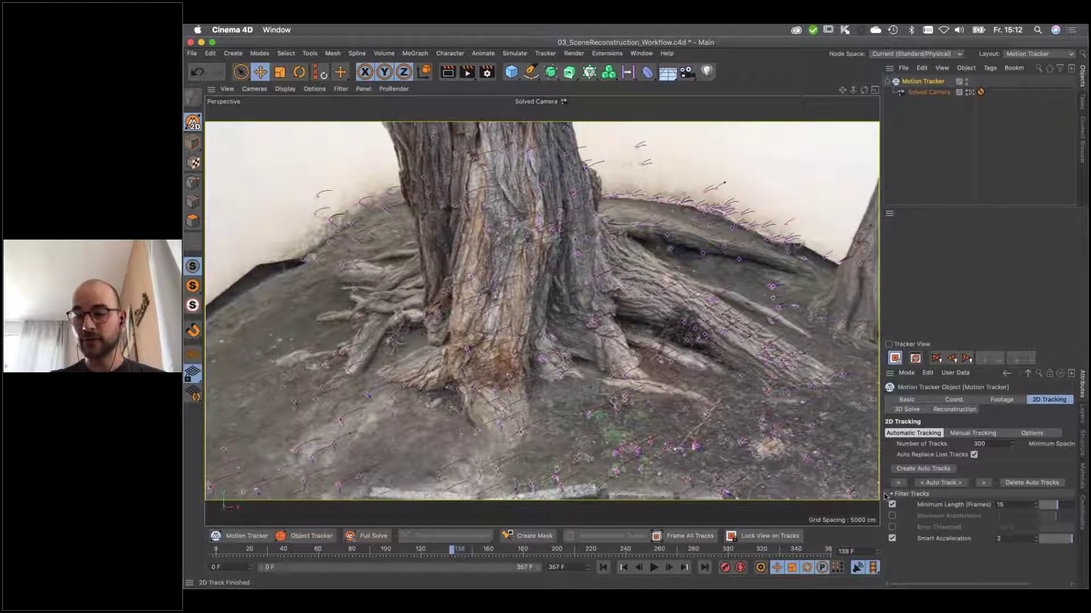
# Enable the Error Threshold track filter and set it to 20%.
pyautogui.click(892, 527)
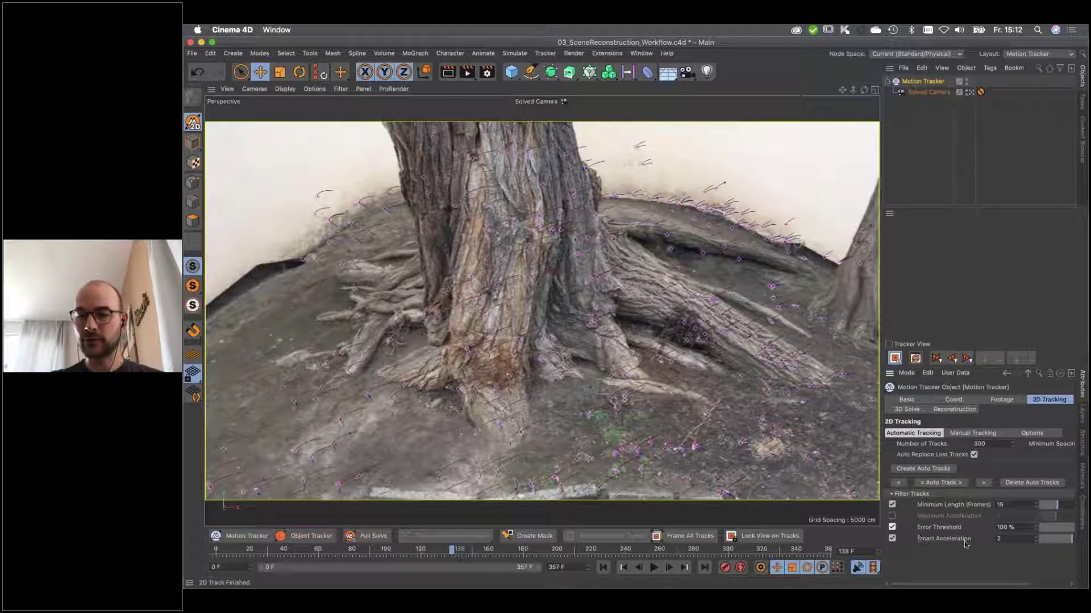
pyautogui.click(1016, 529)
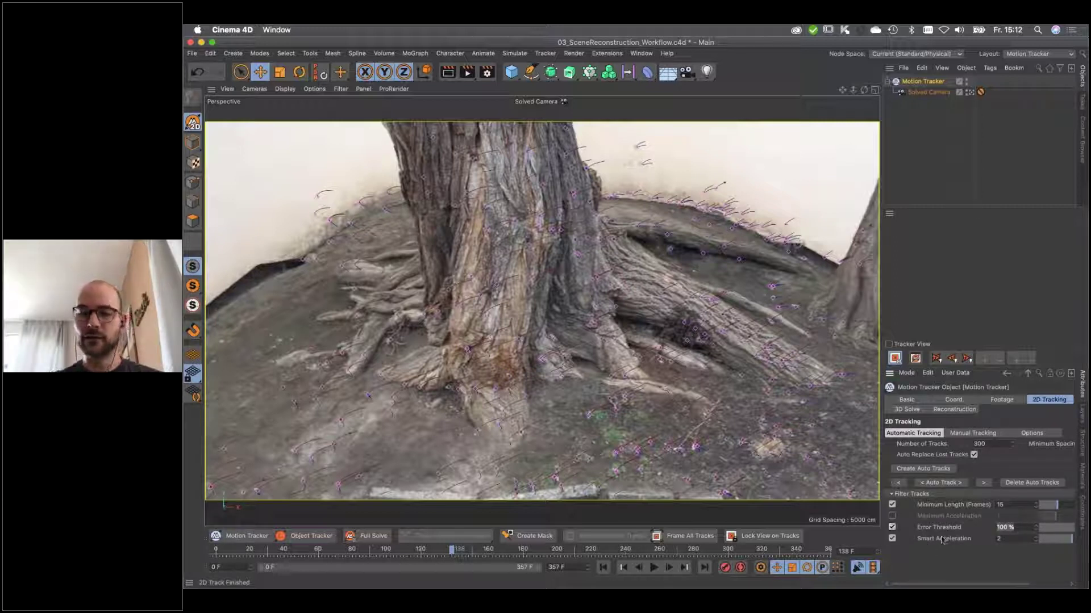
pyautogui.write('5')
pyautogui.press('Return')
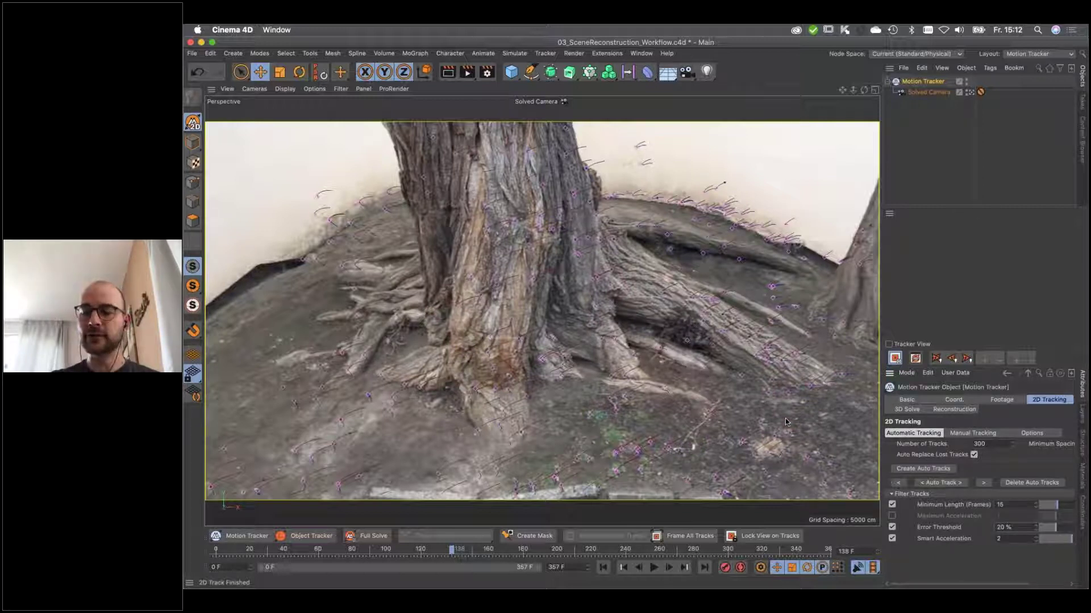
# Show the tracker's 3D Solve settings, switch to Finder, and open 04_SceneReconstruction_3DSolved.c4d in Cinema 4D.
pyautogui.click(906, 411)
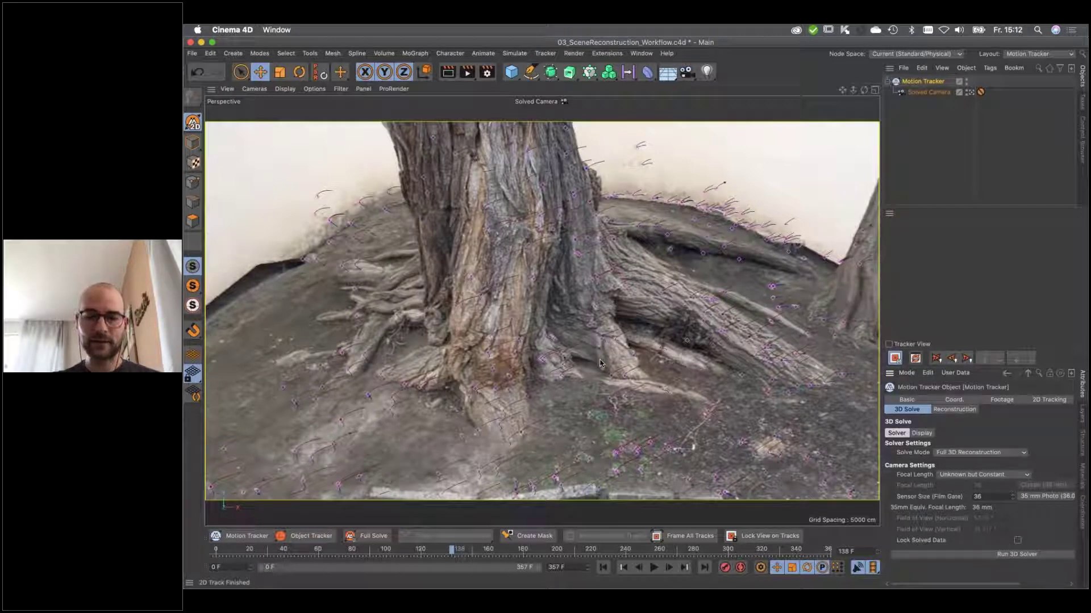
pyautogui.press('super+Tab')
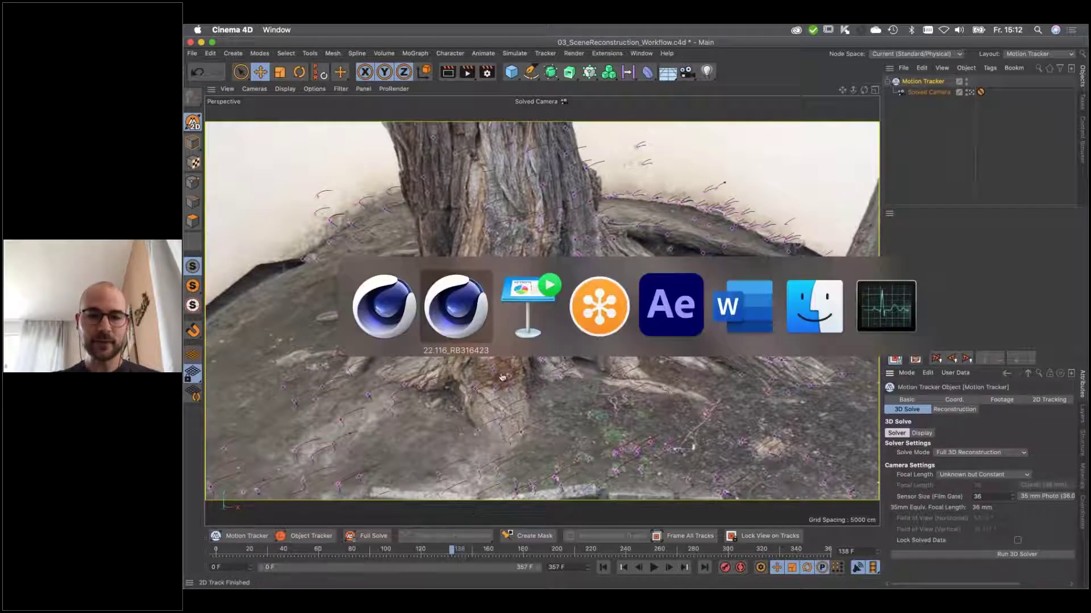
pyautogui.click(805, 321)
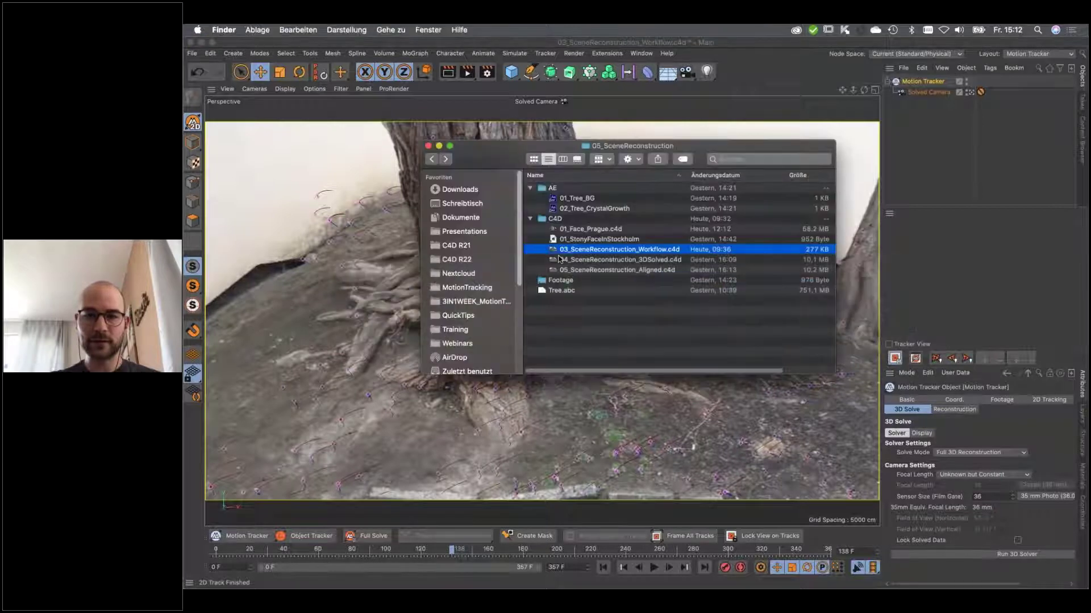
pyautogui.moveTo(619, 259); pyautogui.dragTo(358, 301)
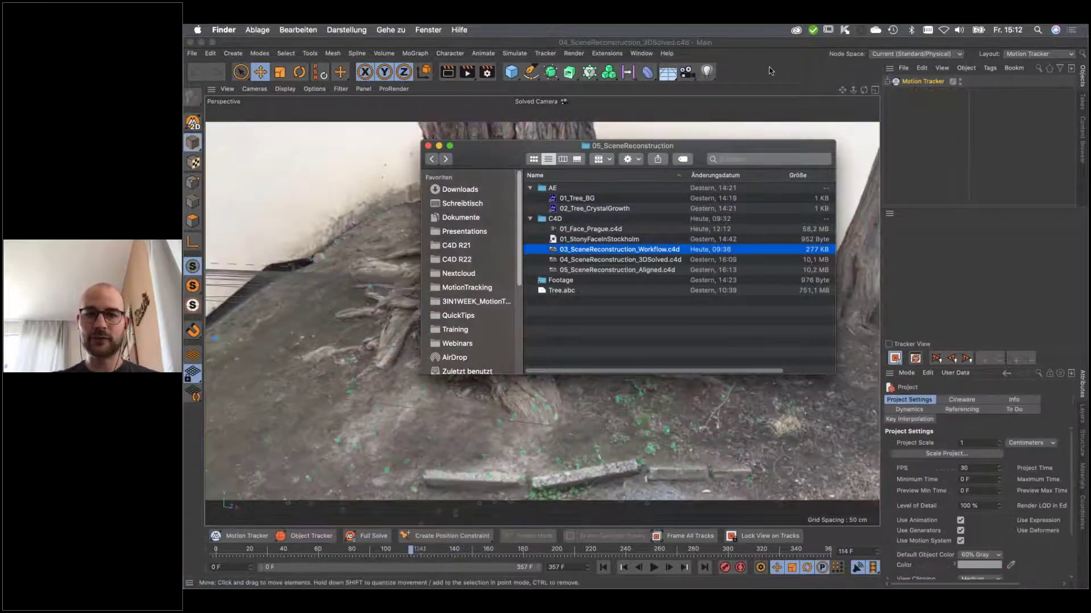
pyautogui.click(612, 425)
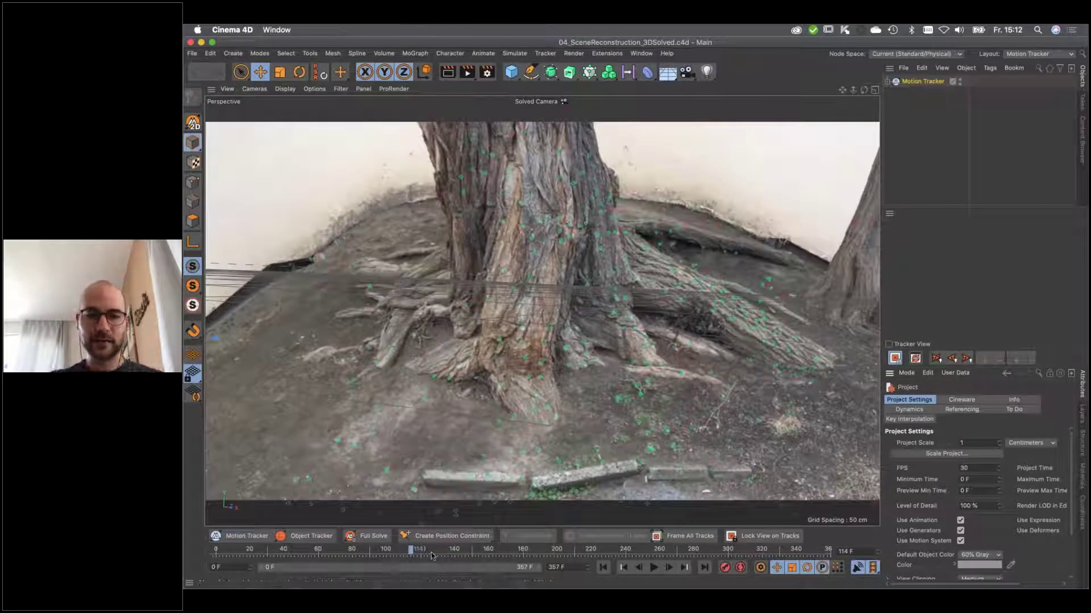
# Scrub through the solved footage to examine the 3D features on the tree, and return to frame 0.
pyautogui.moveTo(403, 553); pyautogui.dragTo(216, 563)
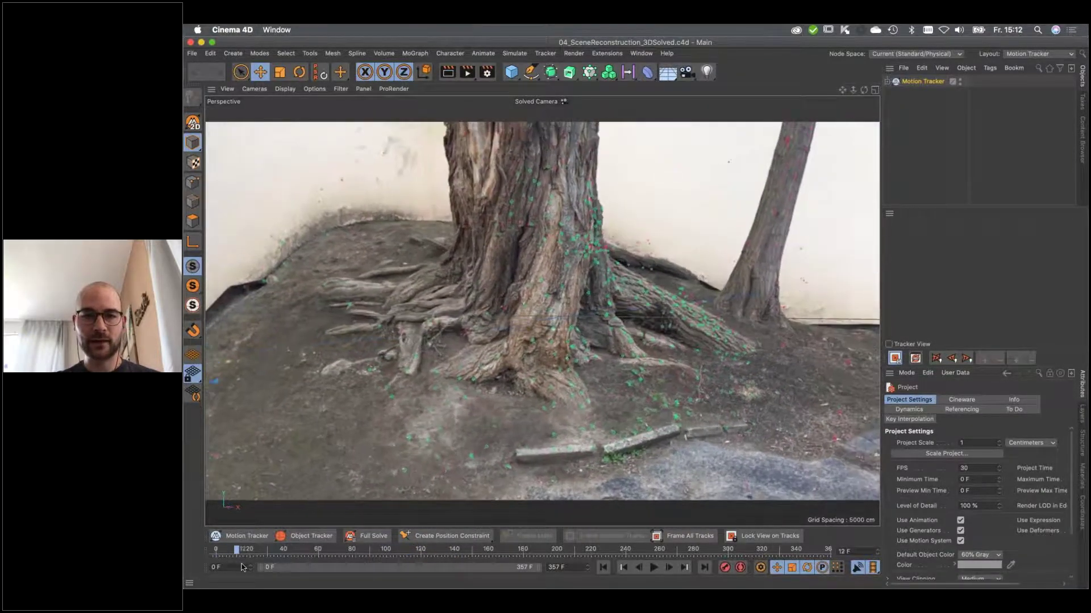
pyautogui.moveTo(320, 571); pyautogui.dragTo(599, 568)
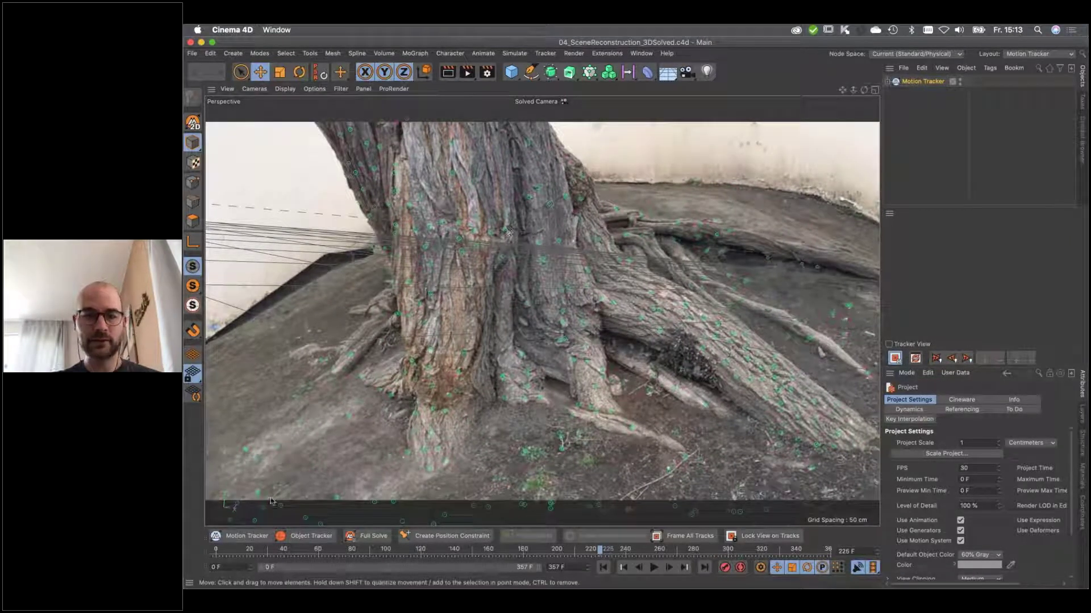
pyautogui.click(226, 549)
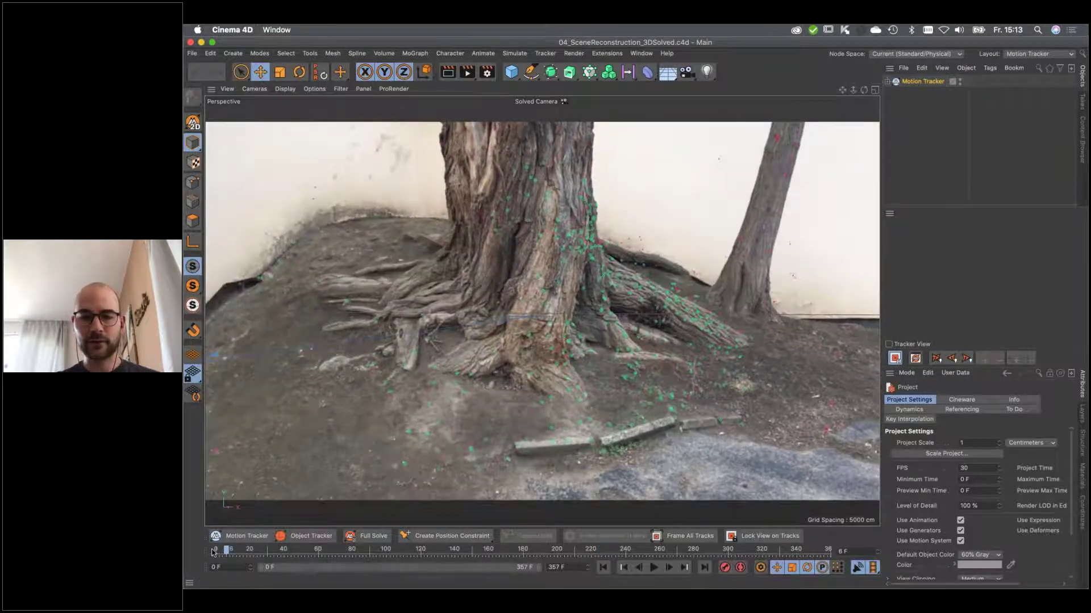
pyautogui.hotkey('shift', 'f')
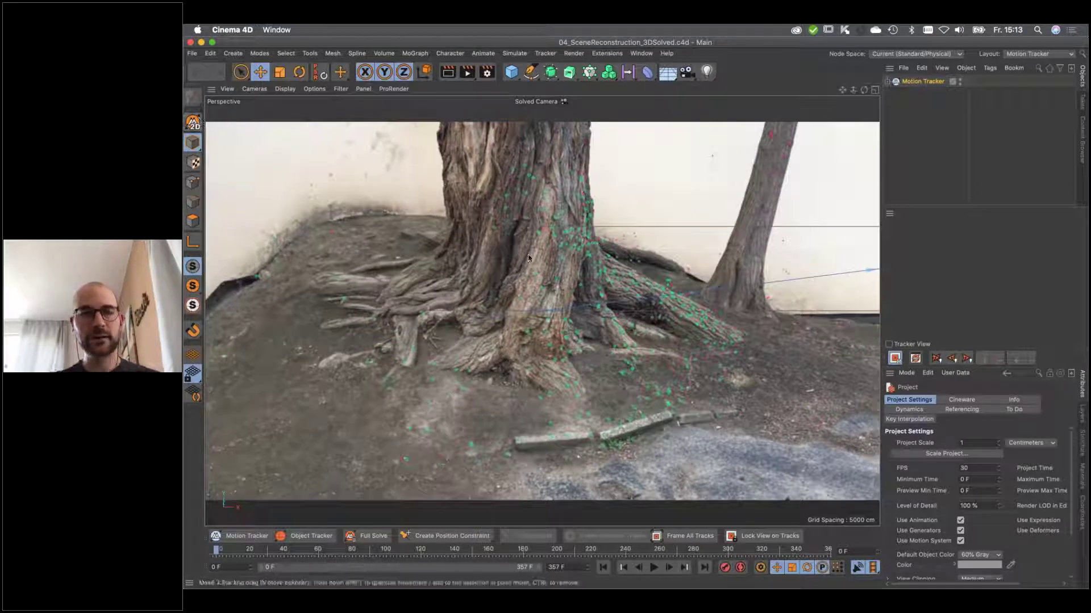
# Lock the Motion Tracker's solved data and add a position constraint on feature Auto 0517 beside the curb stones.
pyautogui.click(920, 82)
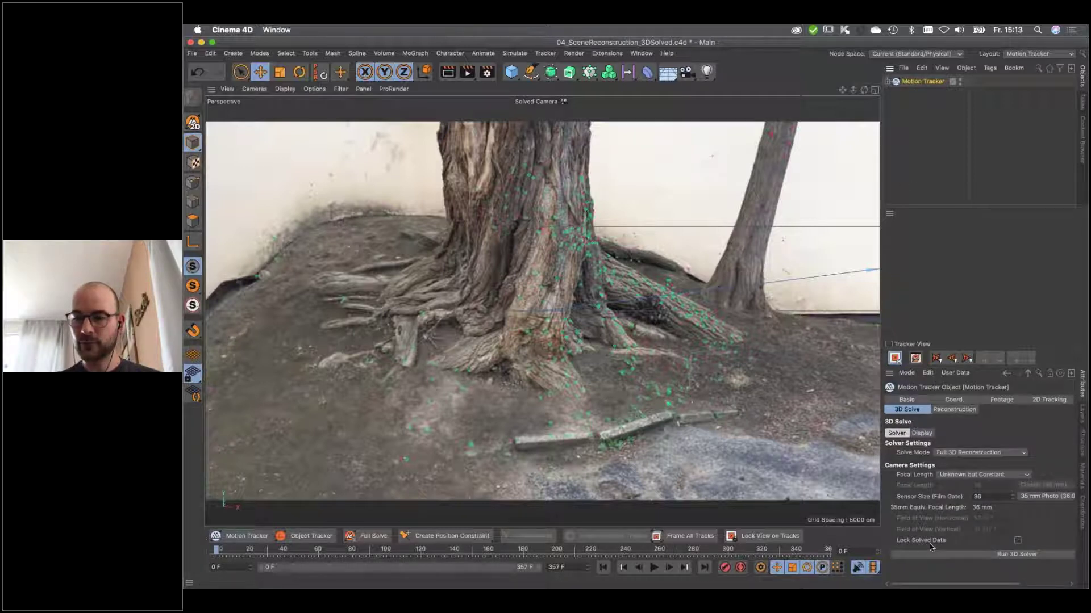
pyautogui.click(1017, 540)
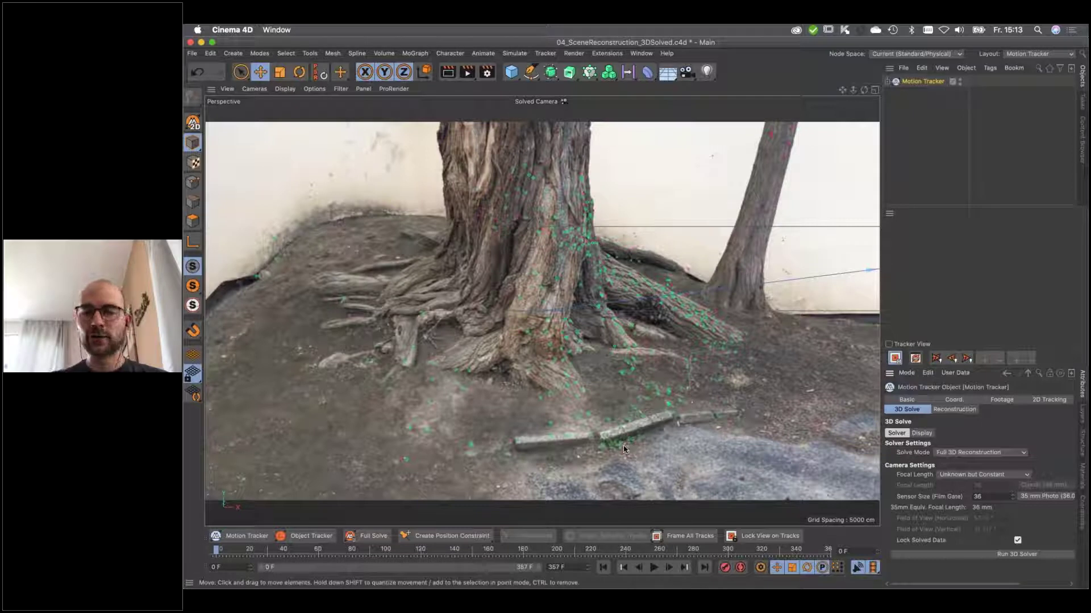
pyautogui.click(445, 539)
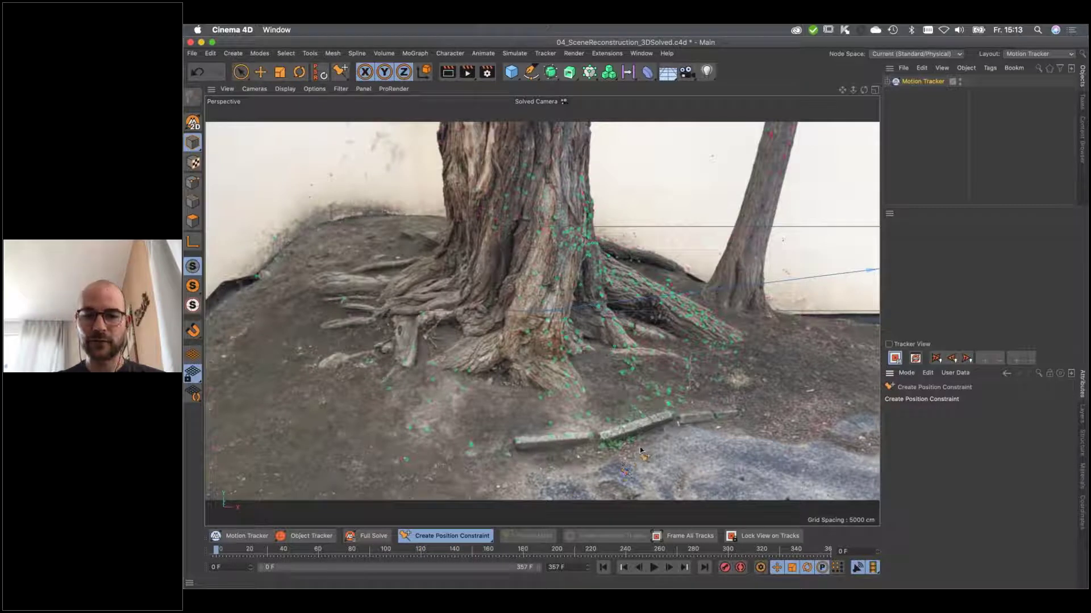
pyautogui.click(633, 443)
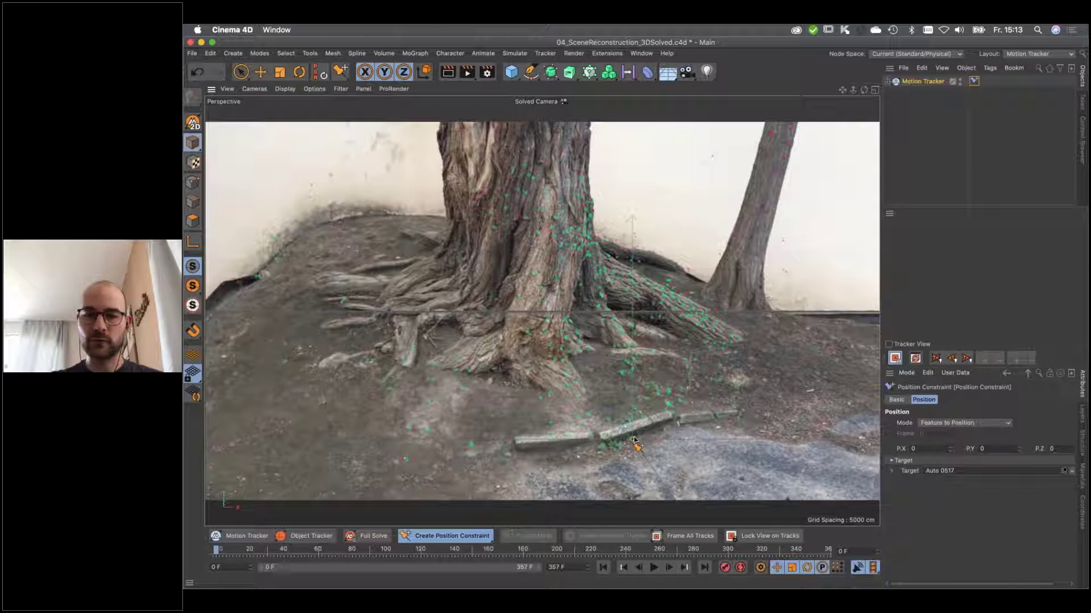
# Create a planar constraint from three tracked features on the asphalt in front of the curb stones.
pyautogui.click(449, 534)
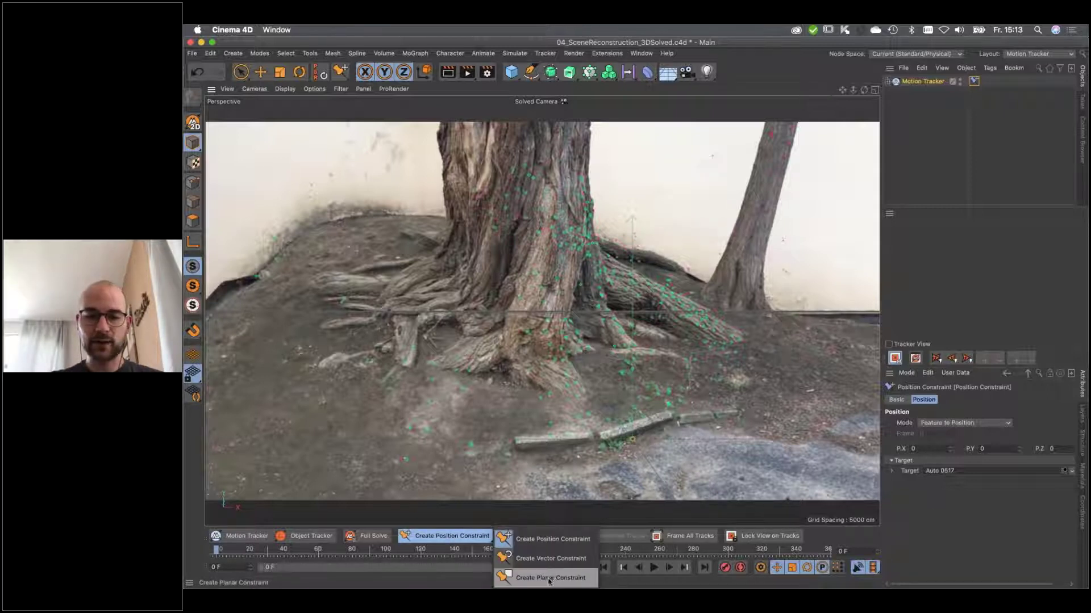
pyautogui.click(578, 584)
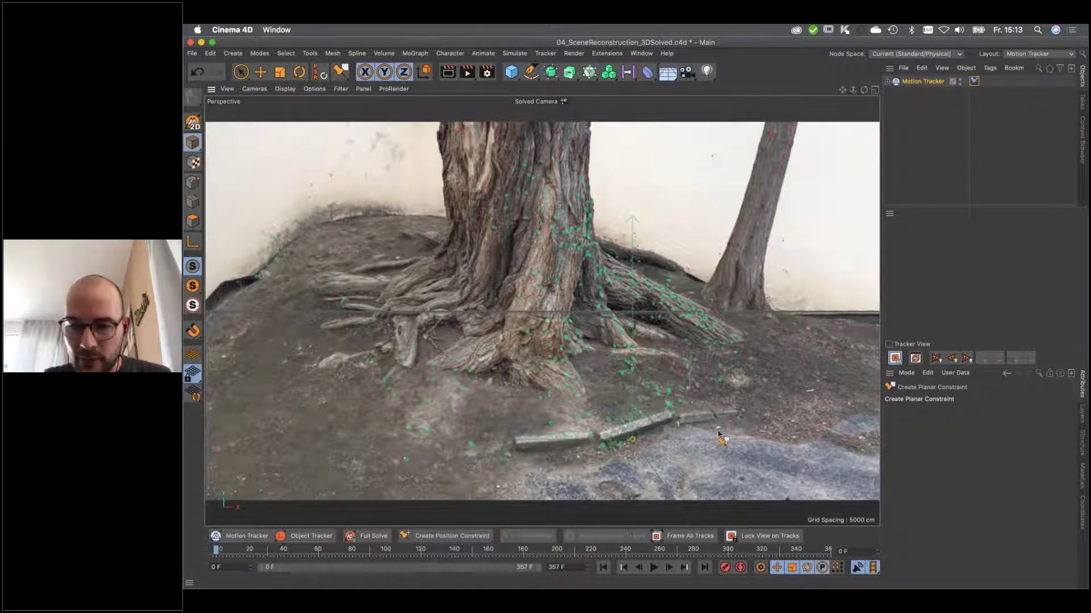
pyautogui.click(788, 454)
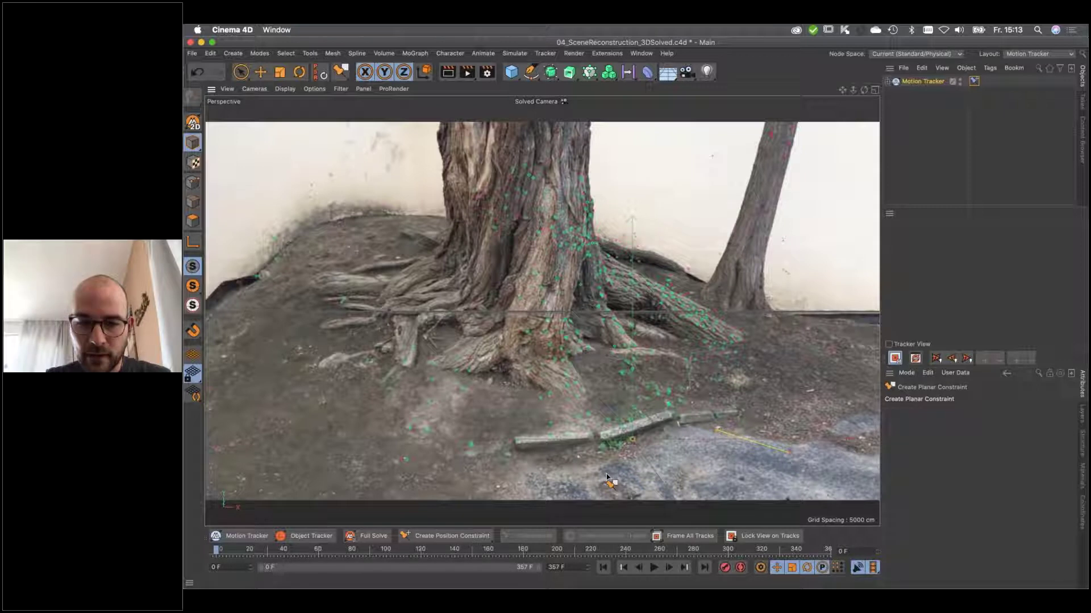
pyautogui.click(555, 470)
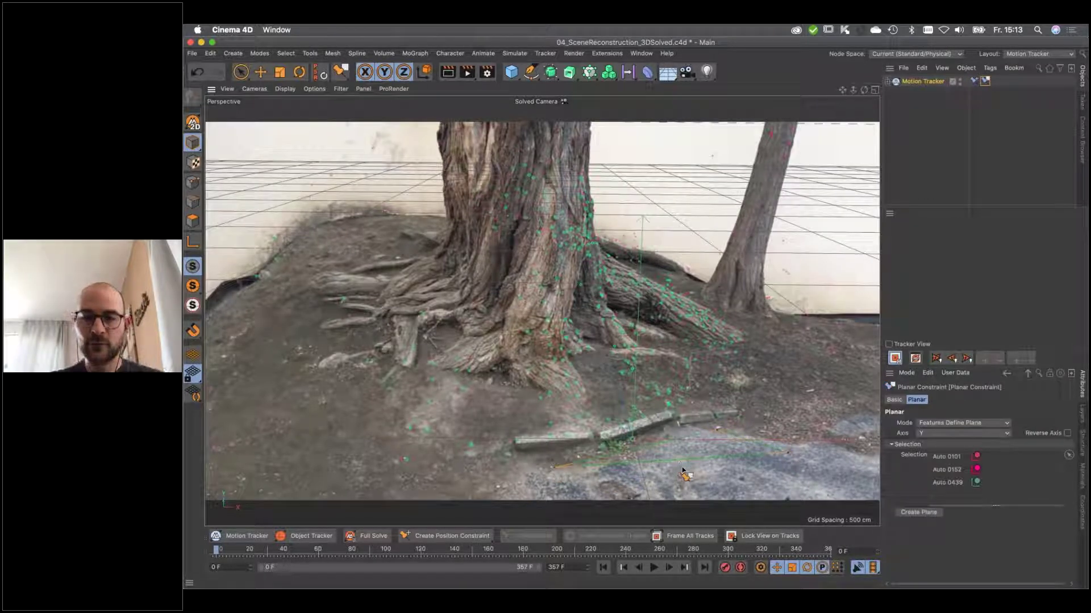
# At frame 15, create a vector constraint between features Auto 0489 and Auto 0517 along the curb and set its axis to X.
pyautogui.moveTo(300, 554); pyautogui.dragTo(241, 551)
pyautogui.click(462, 539)
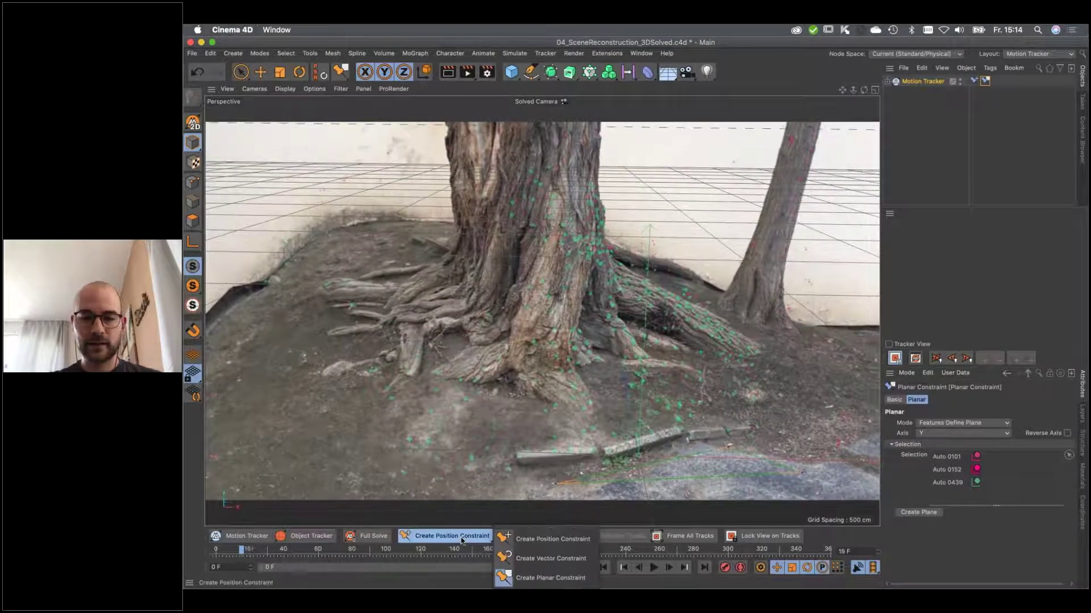
pyautogui.click(552, 557)
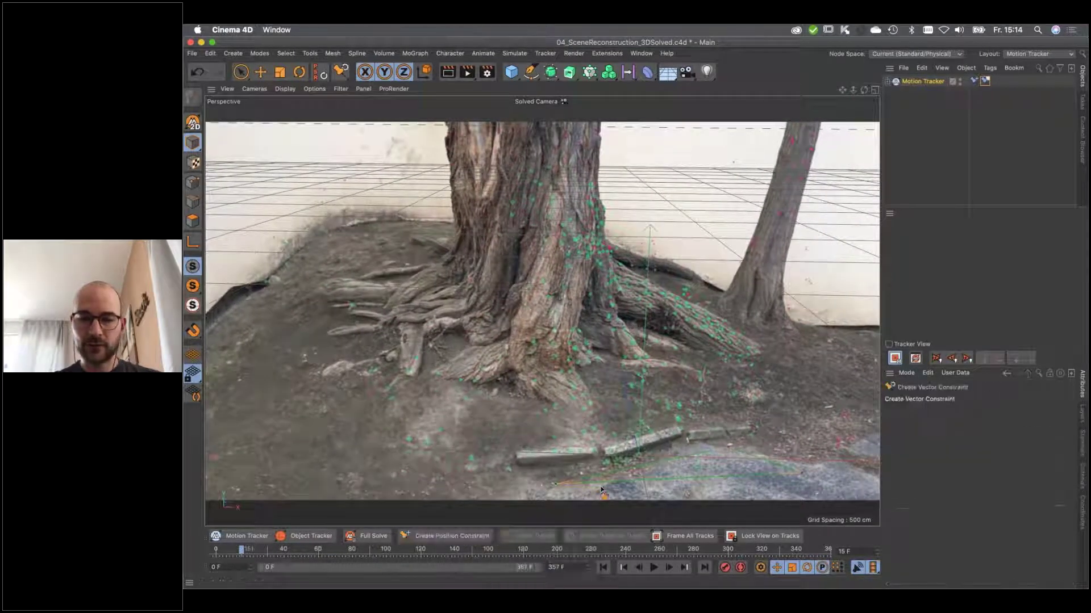
pyautogui.moveTo(570, 473); pyautogui.dragTo(638, 456)
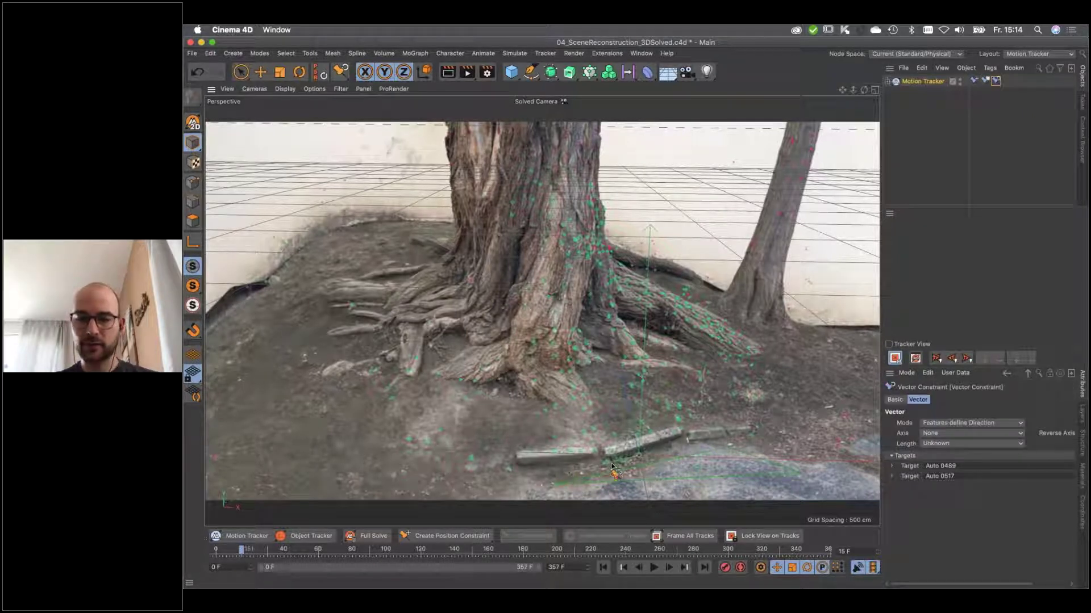
pyautogui.click(922, 434)
pyautogui.click(936, 455)
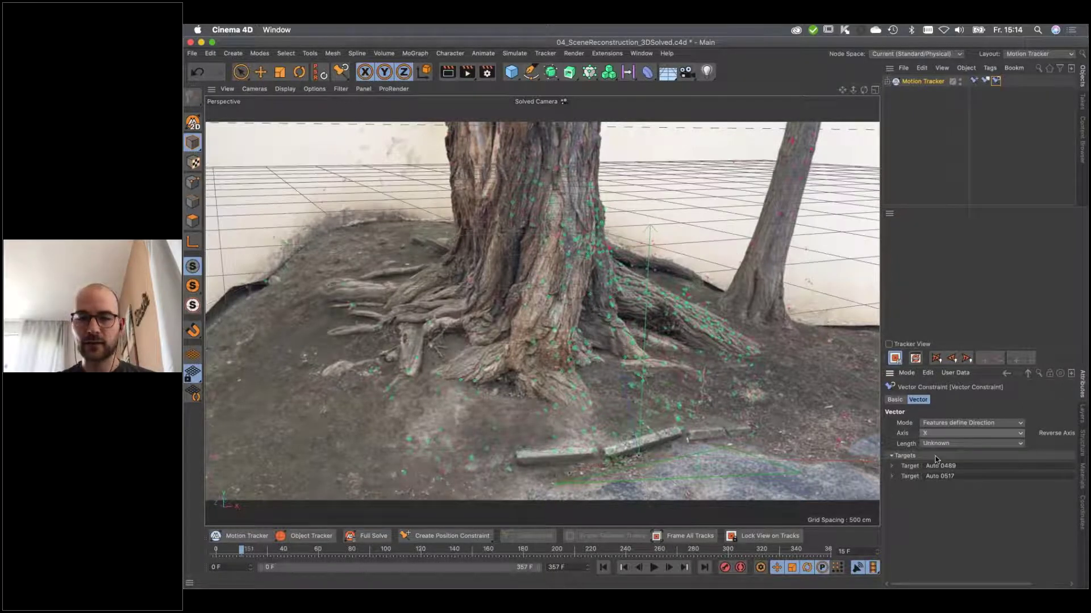
# Set the vector constraint's length to Known at 40 cm, and return to frame 0.
pyautogui.click(932, 449)
pyautogui.click(868, 476)
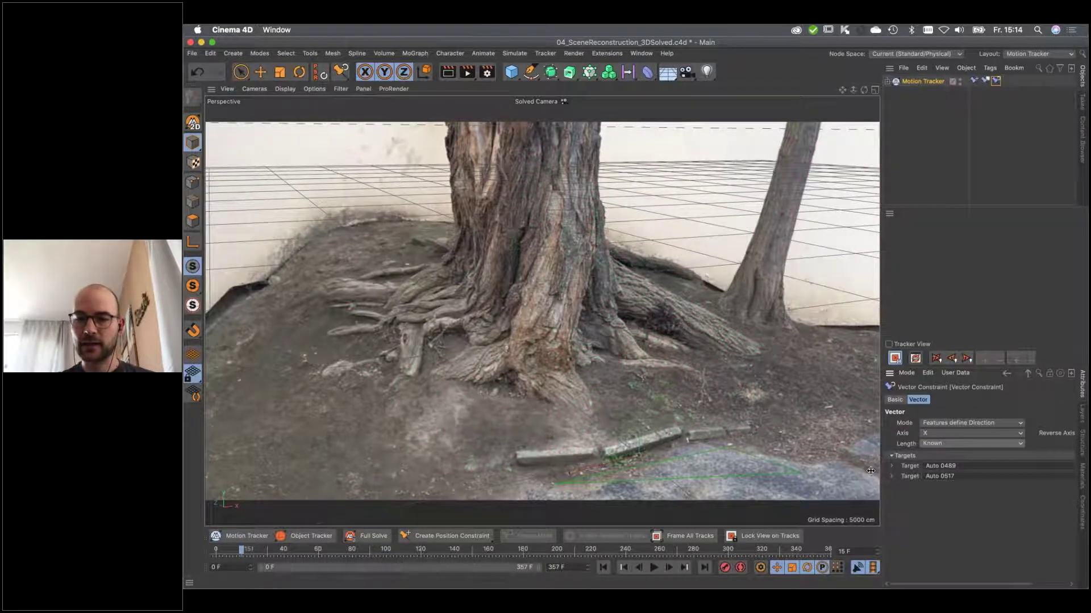
pyautogui.moveTo(881, 472); pyautogui.dragTo(831, 472)
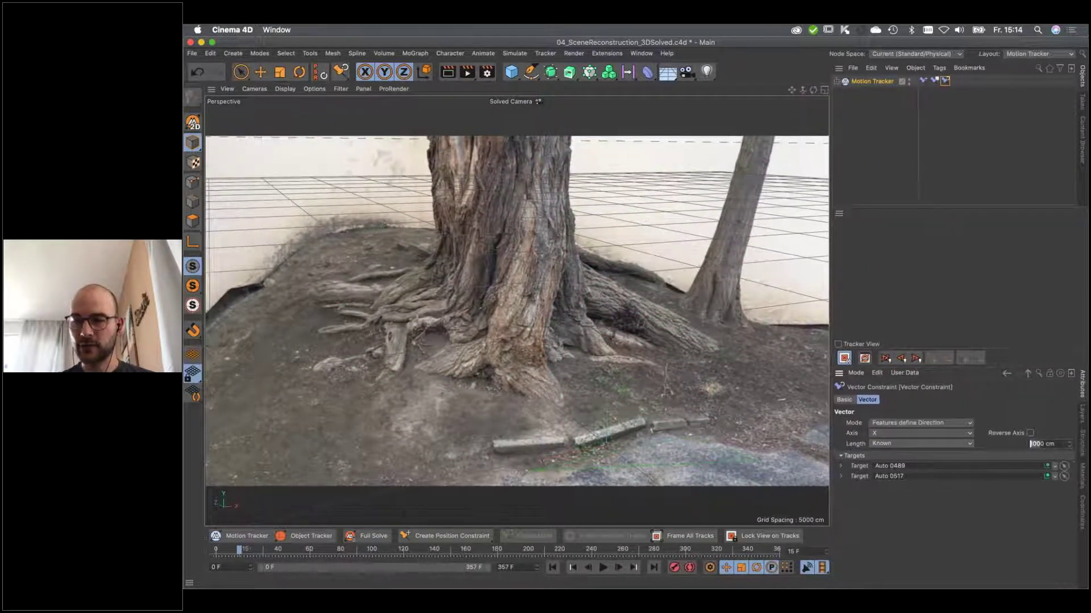
pyautogui.doubleClick(1031, 443)
pyautogui.write('40')
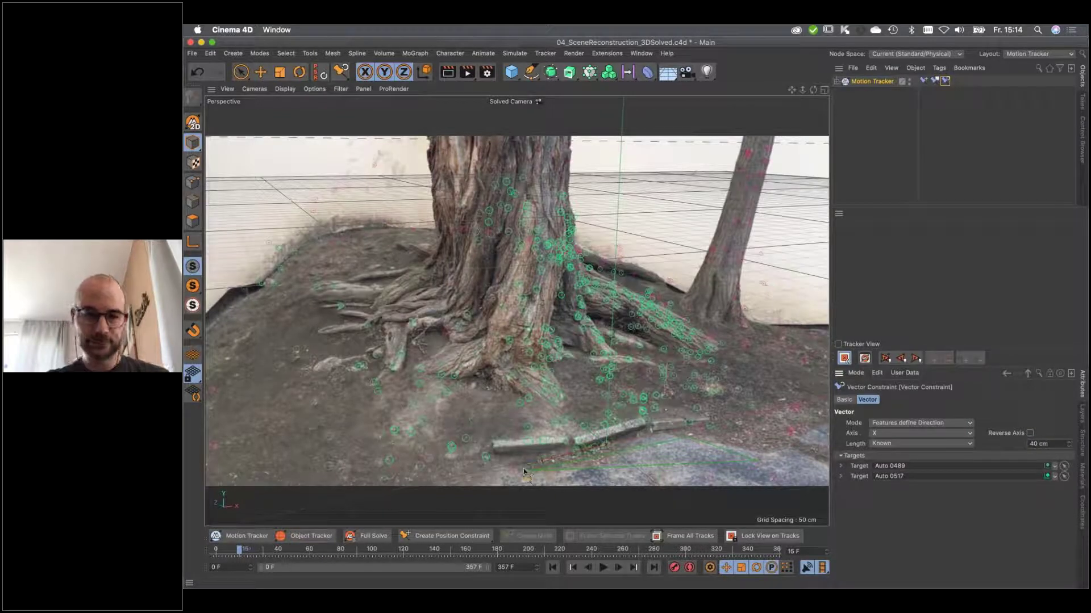
pyautogui.click(225, 551)
pyautogui.click(211, 550)
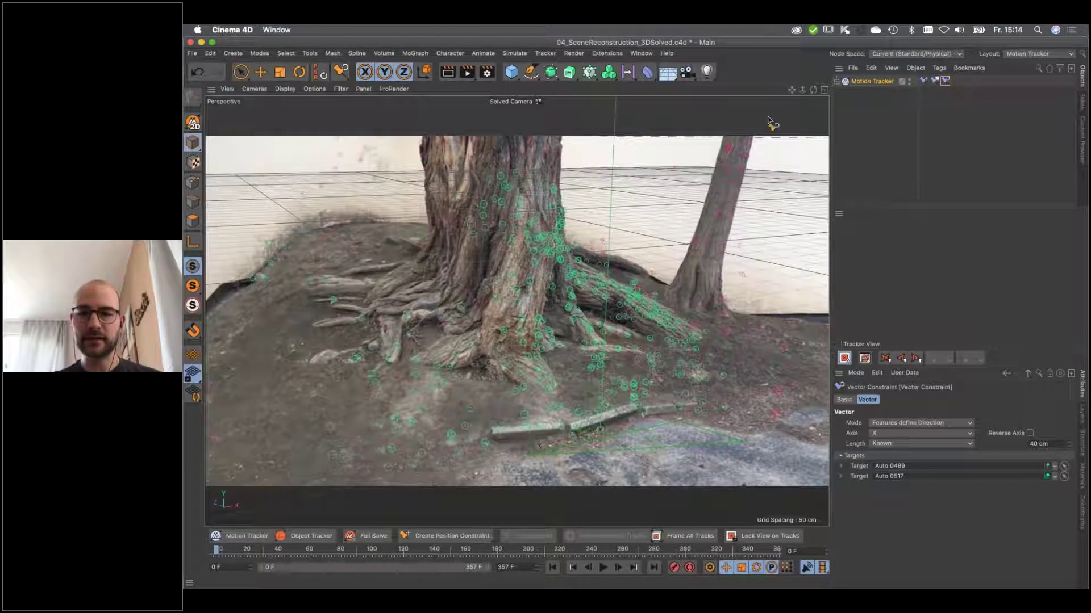
# Switch from the Solved Camera to the default camera and examine the aligned tracking features from several angles.
pyautogui.click(836, 82)
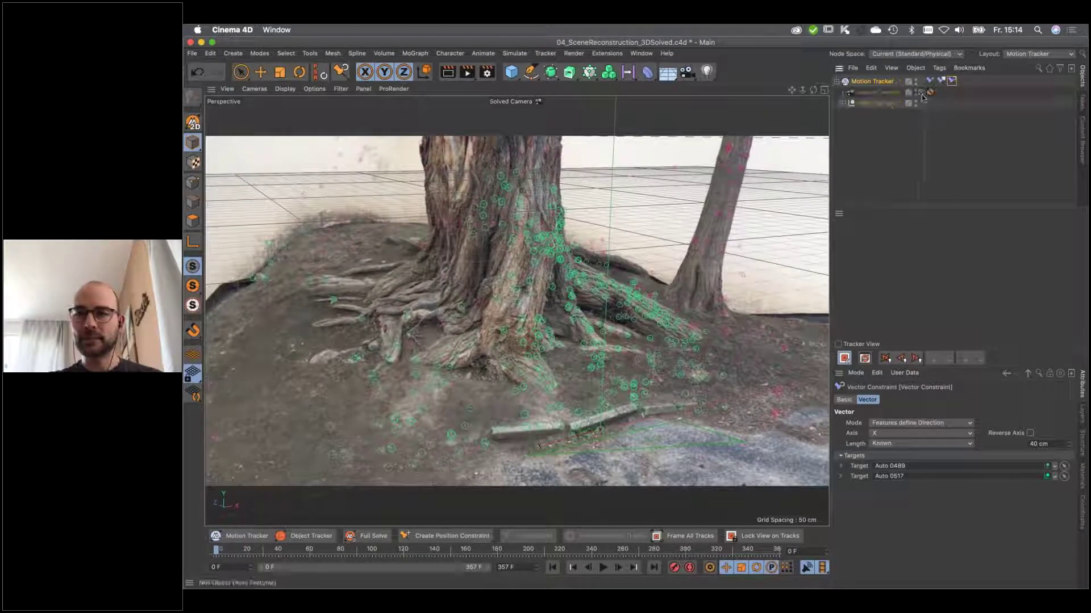
pyautogui.click(919, 93)
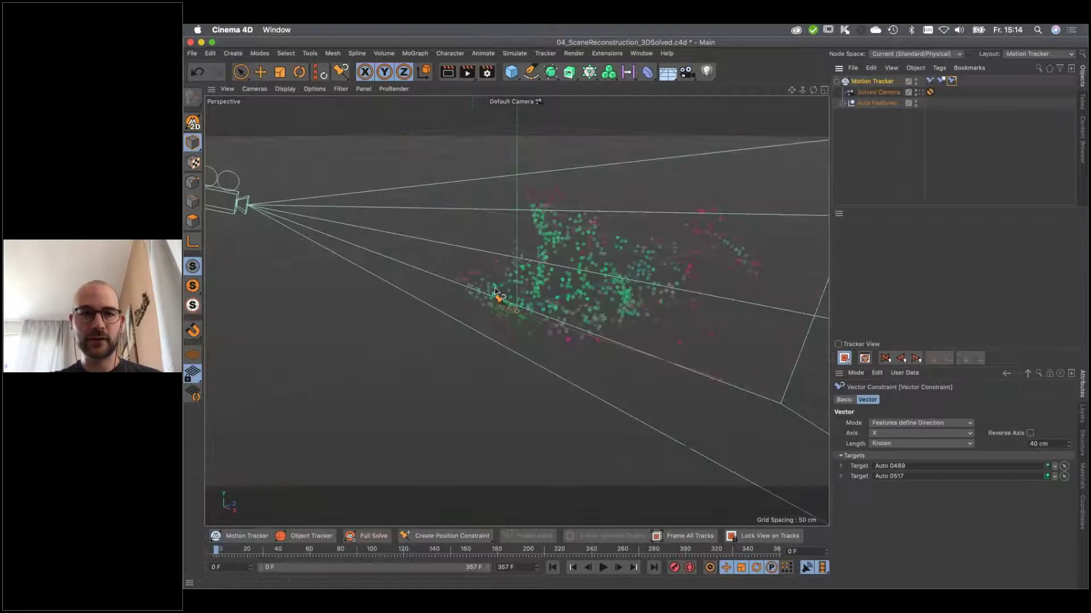
pyautogui.press('e')
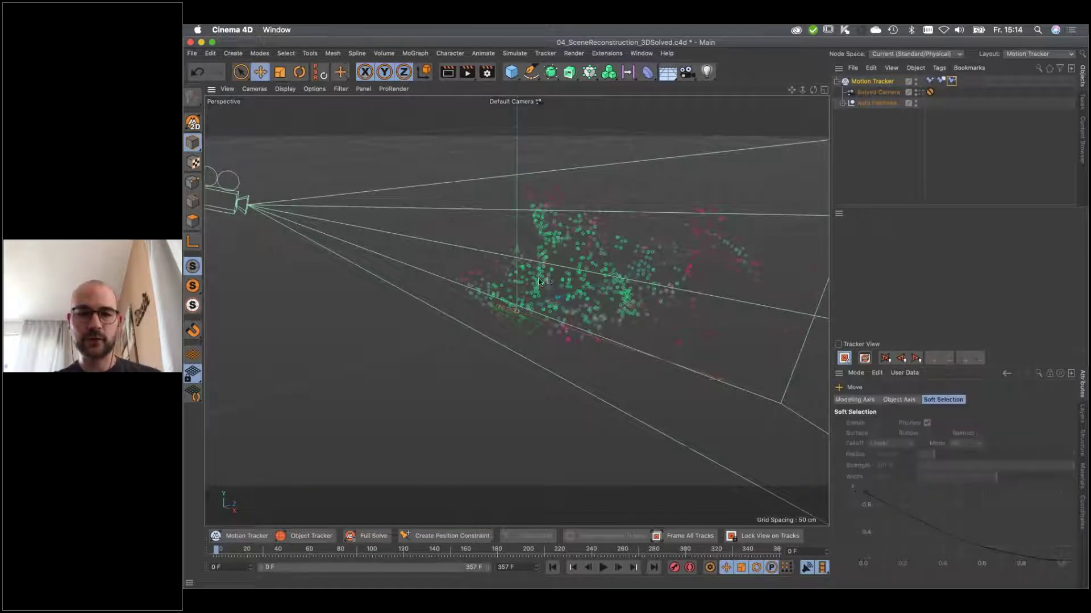
pyautogui.click(842, 163)
pyautogui.keyDown('alt'); pyautogui.moveTo(545, 274); pyautogui.dragTo(517, 295); pyautogui.keyUp('alt')
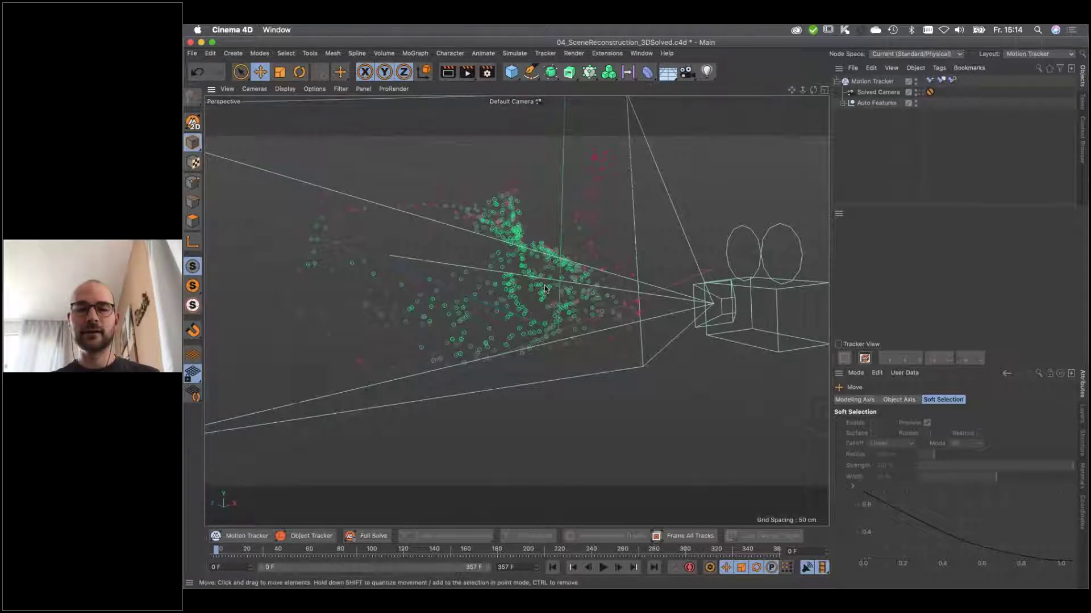
pyautogui.moveTo(548, 294)
pyautogui.keyDown('alt'); pyautogui.mouseDown()
pyautogui.moveTo(560, 297)
pyautogui.moveTo(549, 297)
pyautogui.mouseUp(); pyautogui.keyUp('alt')
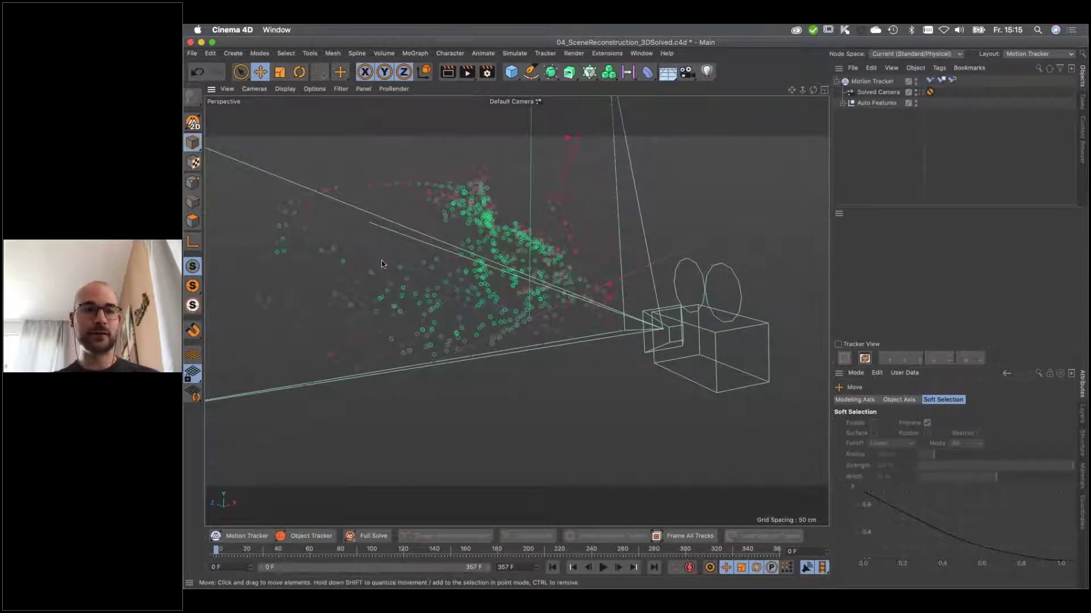
# Check the Picture Viewer memory limit in the Memory preferences and close the preferences.
pyautogui.click(211, 53)
pyautogui.click(301, 218)
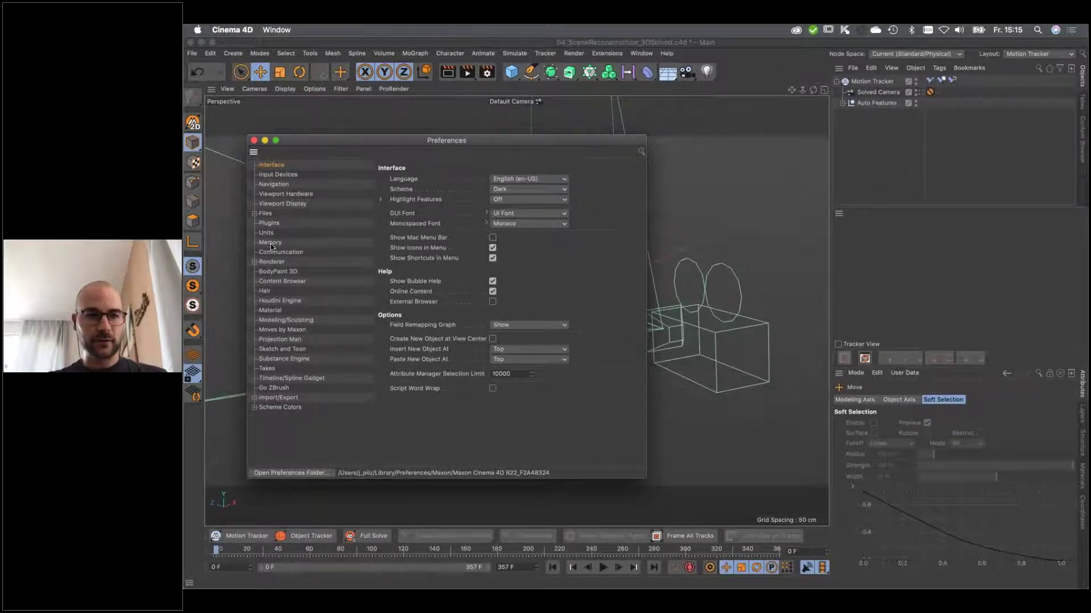
pyautogui.click(278, 244)
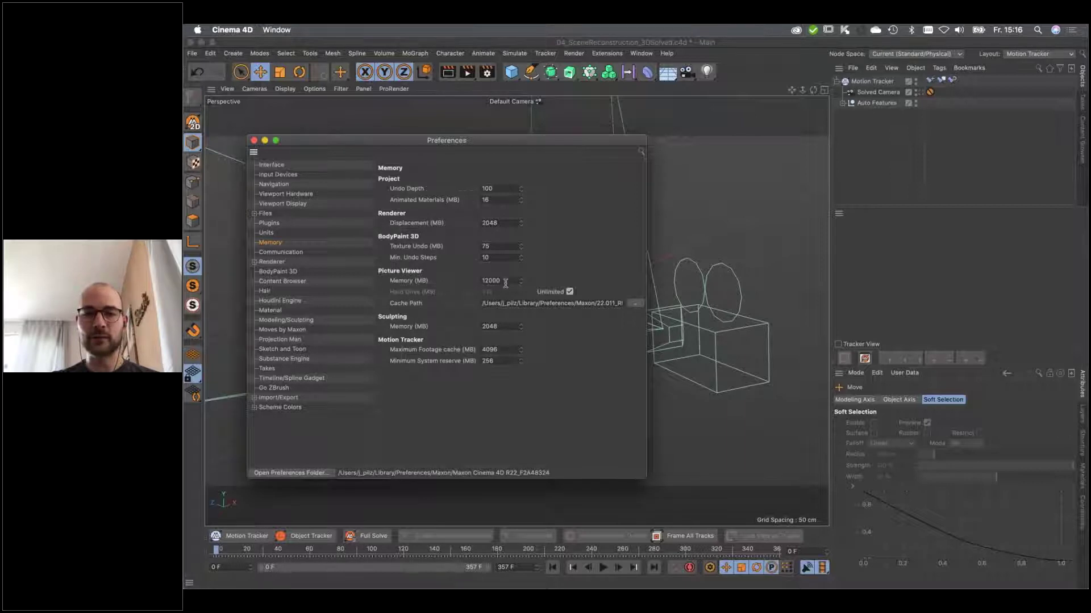
pyautogui.moveTo(506, 281); pyautogui.dragTo(462, 281)
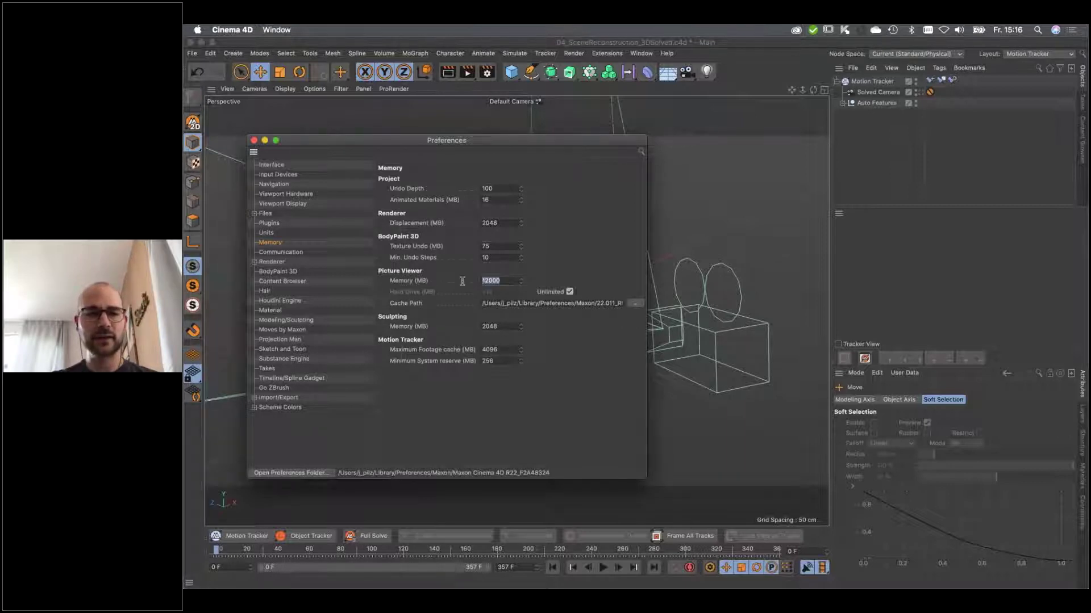
pyautogui.click(502, 281)
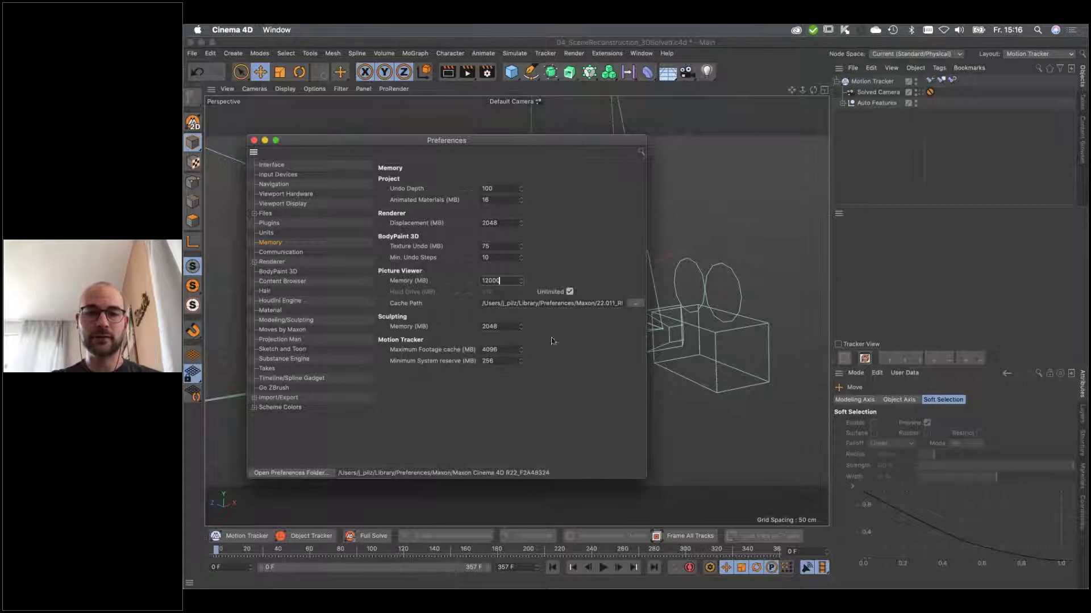
pyautogui.click(253, 141)
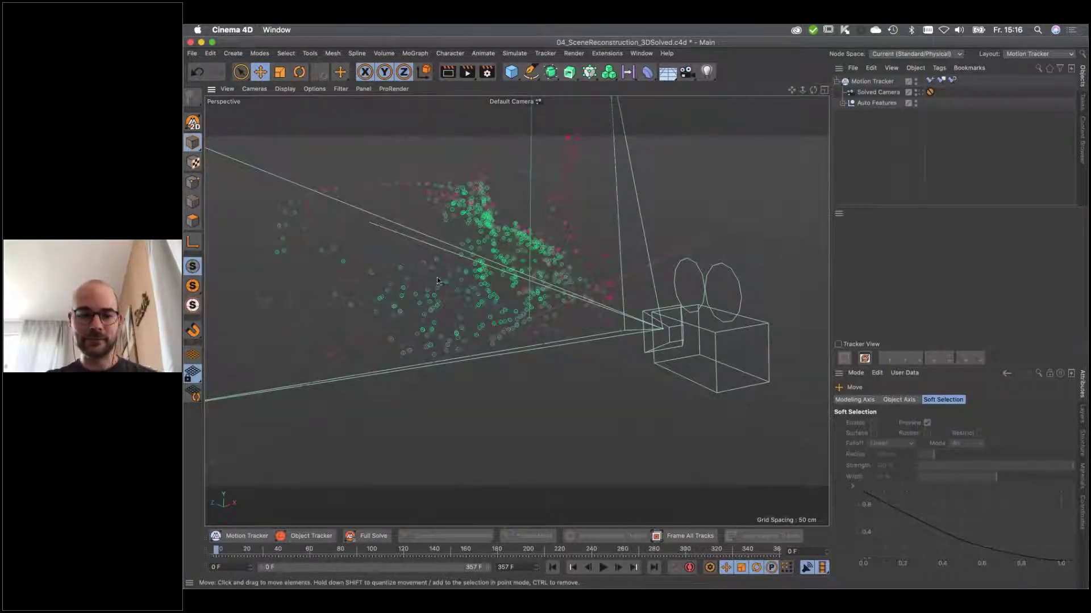
# Set the Motion Tracker's reconstruction preset to Medium Quality and show its advanced settings.
pyautogui.keyDown('alt'); pyautogui.moveTo(465, 277); pyautogui.dragTo(497, 267); pyautogui.keyUp('alt')
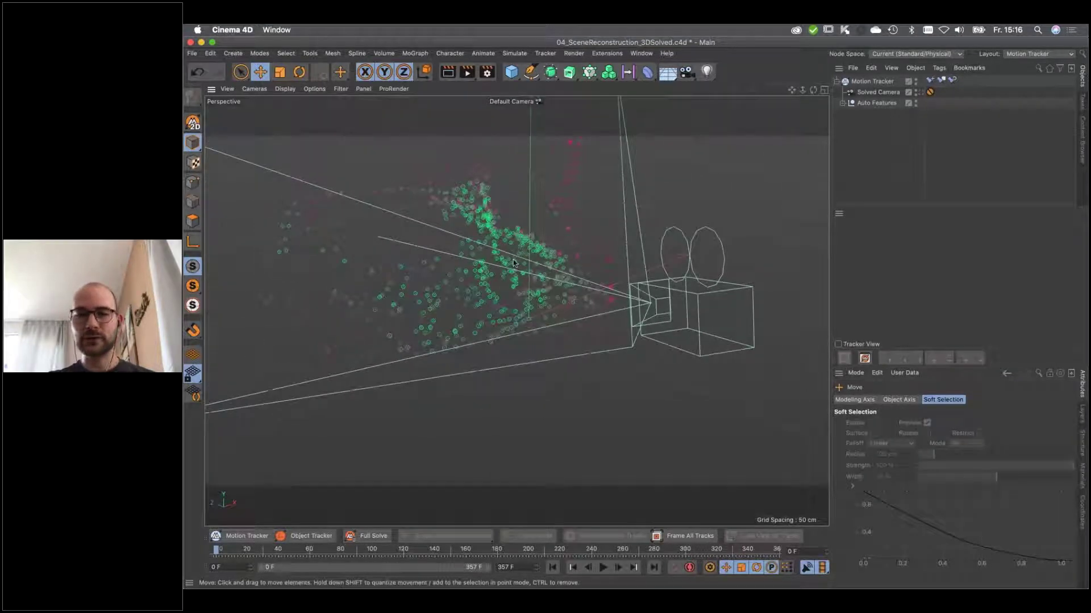
pyautogui.click(872, 81)
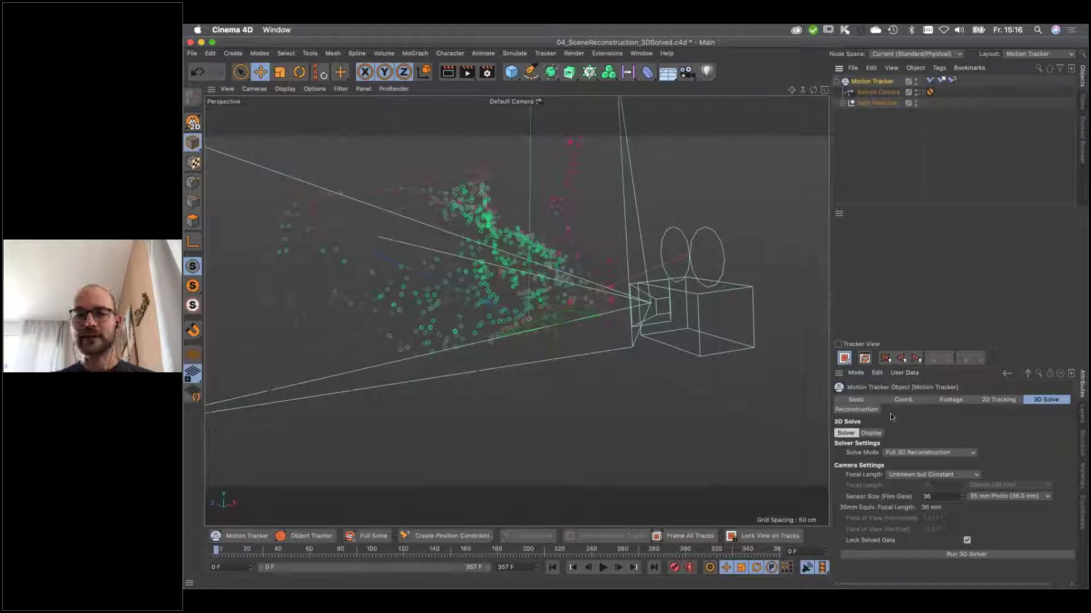
pyautogui.click(861, 409)
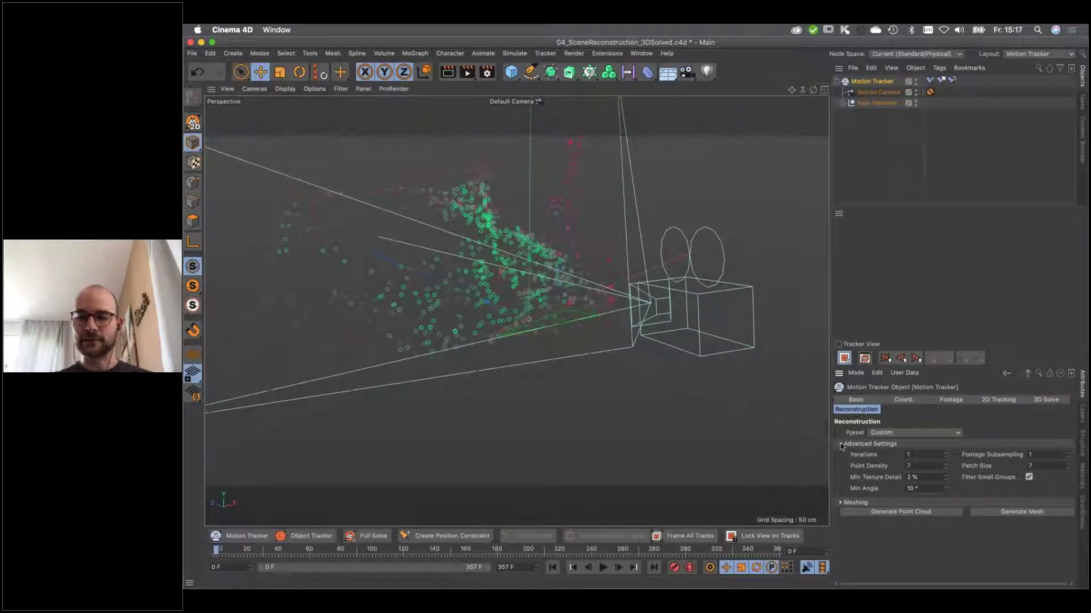
pyautogui.click(964, 443)
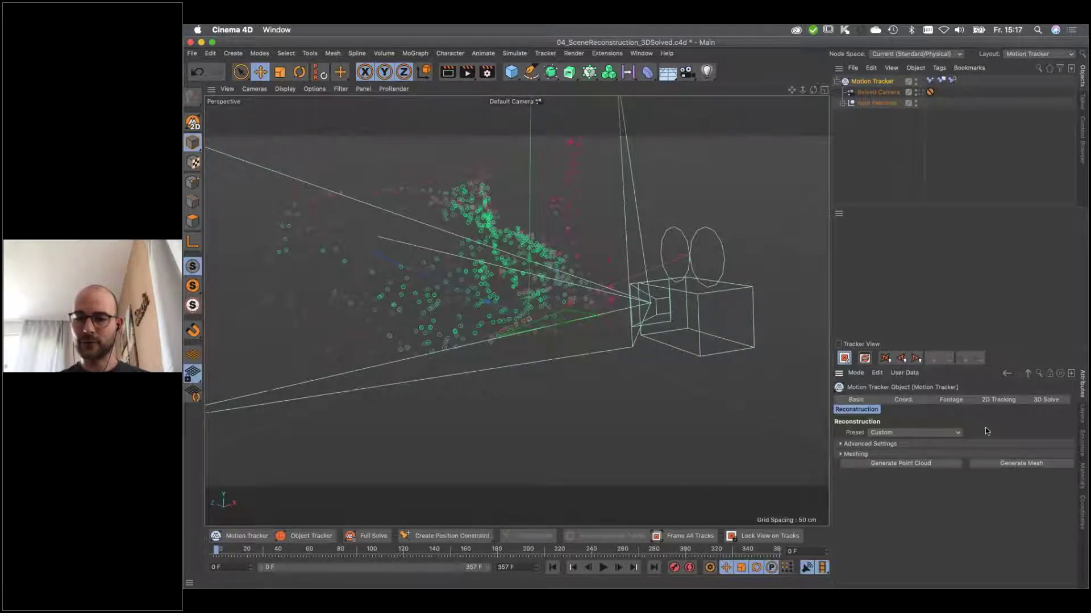
pyautogui.click(880, 434)
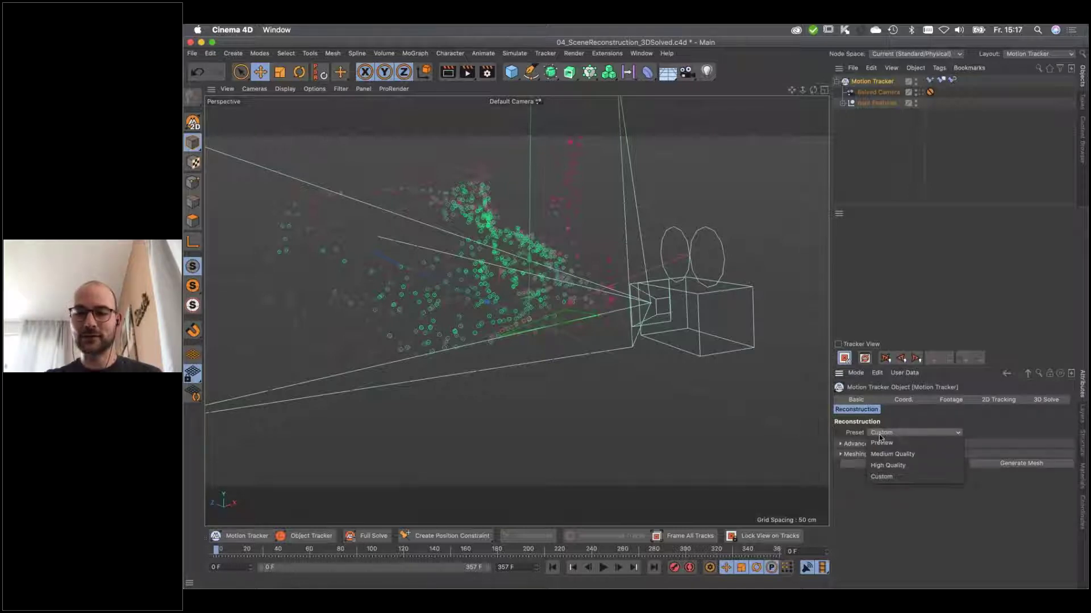
pyautogui.click(911, 459)
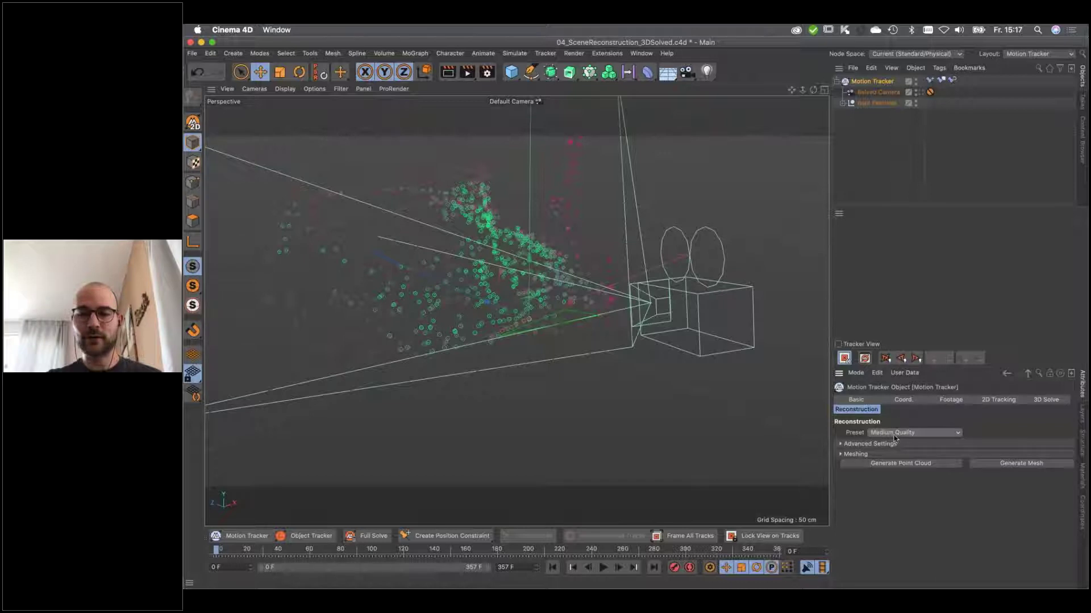
pyautogui.click(840, 444)
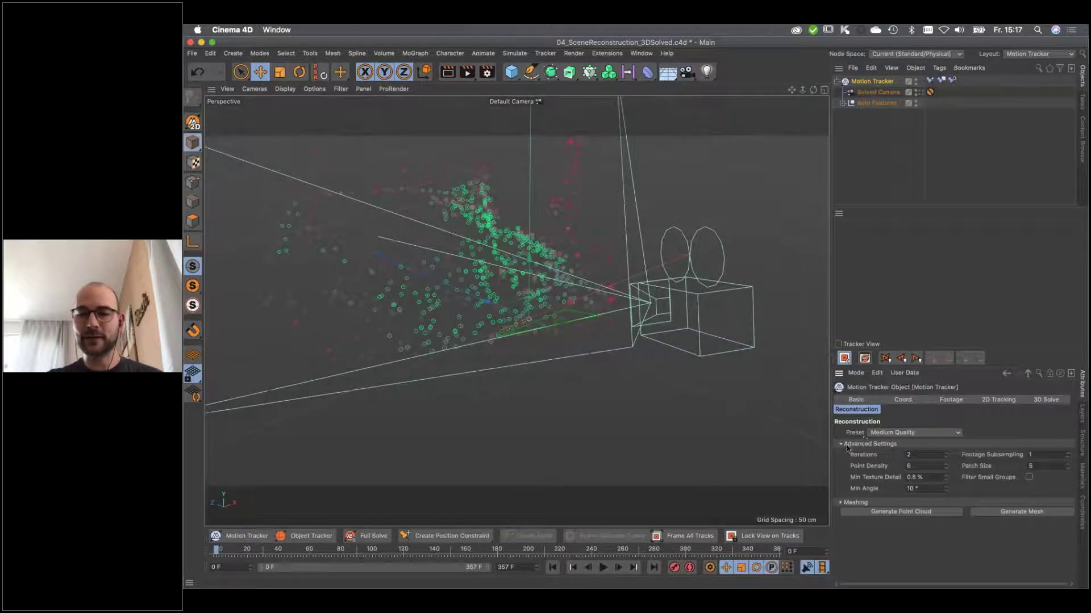
# Try the Preview and High Quality reconstruction presets to compare their advanced settings.
pyautogui.click(886, 433)
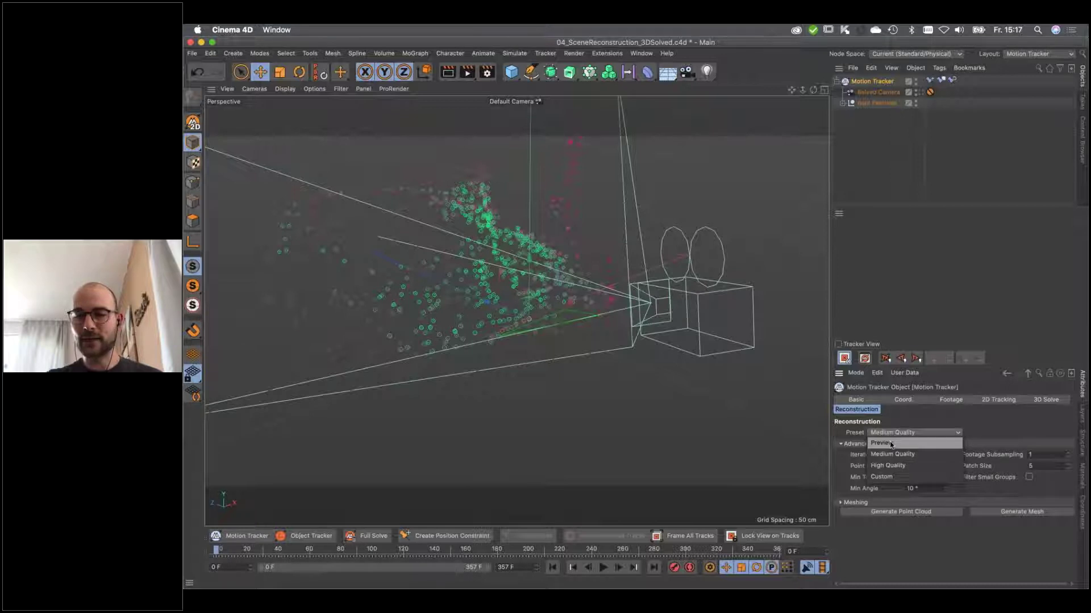
pyautogui.click(890, 443)
pyautogui.click(886, 433)
pyautogui.click(896, 467)
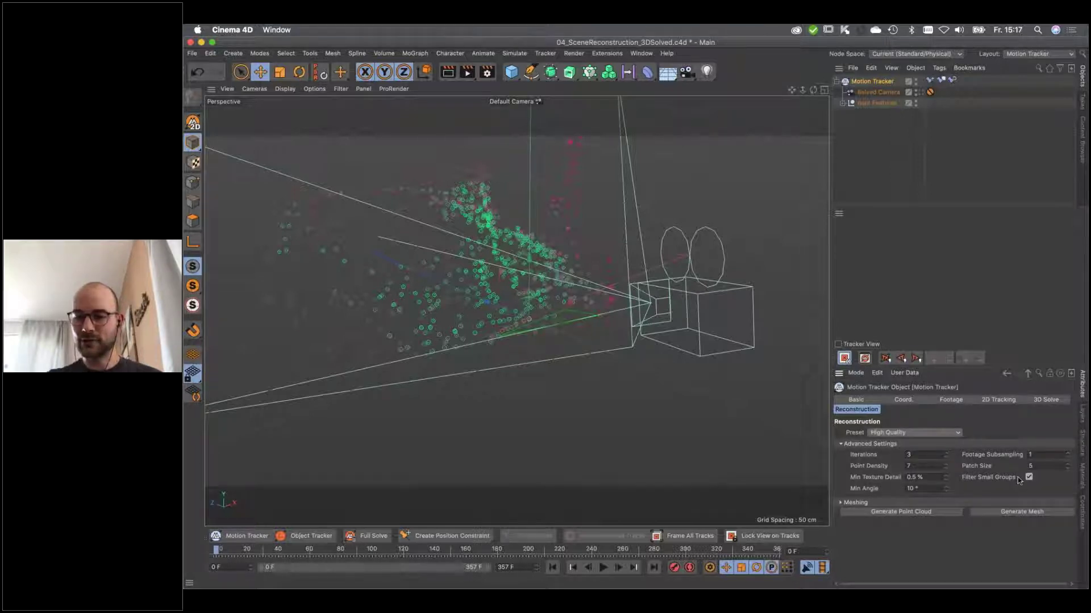
# Set the reconstruction preset to Medium Quality and generate the scene point cloud.
pyautogui.click(876, 435)
pyautogui.click(899, 454)
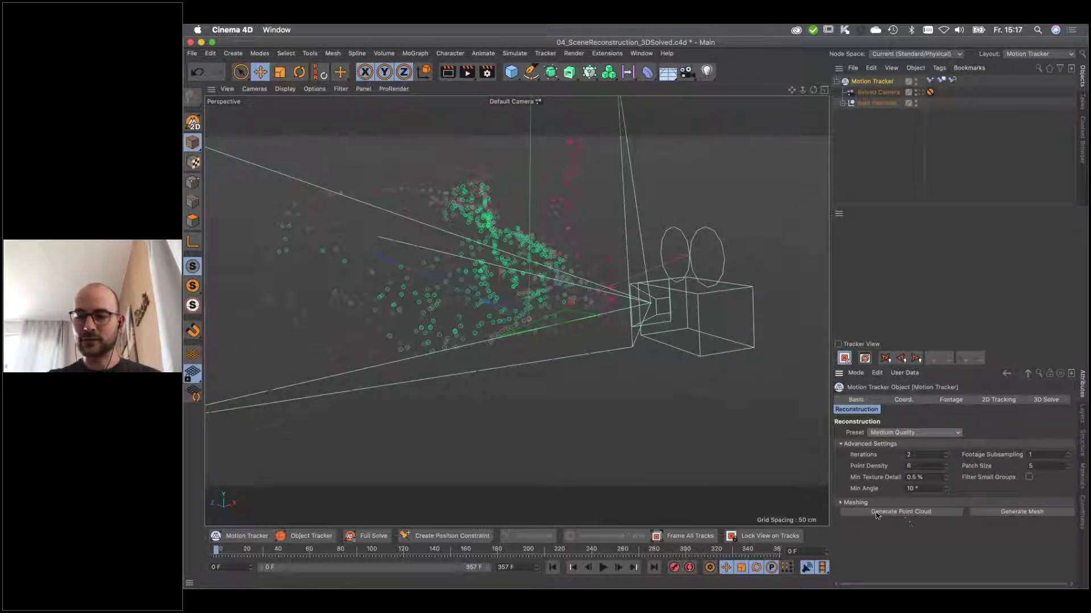
pyautogui.click(893, 513)
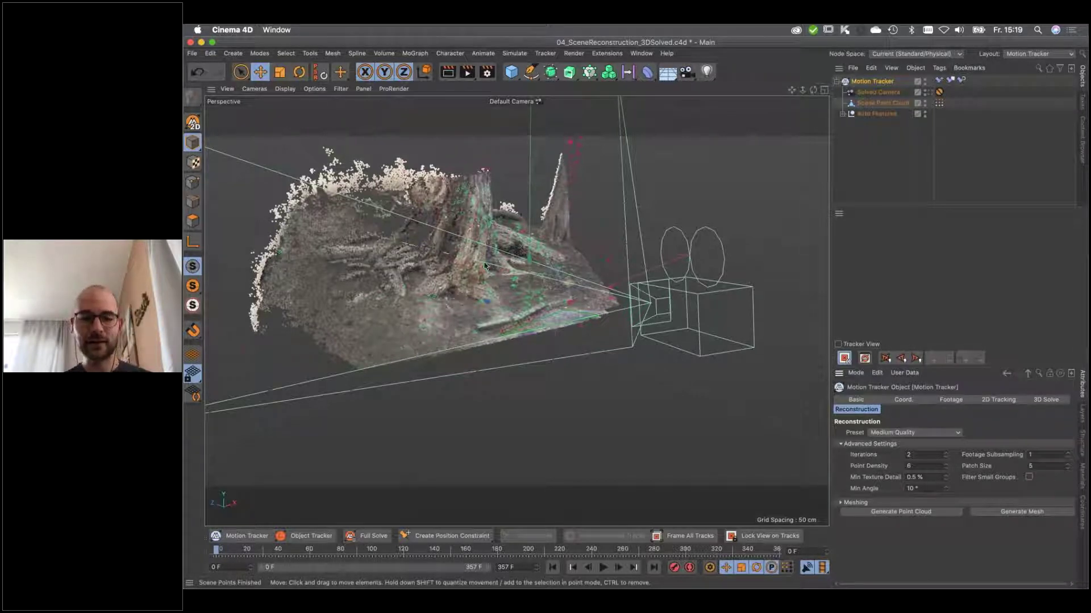
# Hide the Auto Features so that the Scene Point Cloud can be viewed without the tracking markers.
pyautogui.keyDown('alt'); pyautogui.moveTo(485, 265); pyautogui.dragTo(927, 109); pyautogui.keyUp('alt')
pyautogui.click(925, 103)
pyautogui.click(926, 103)
pyautogui.click(926, 113)
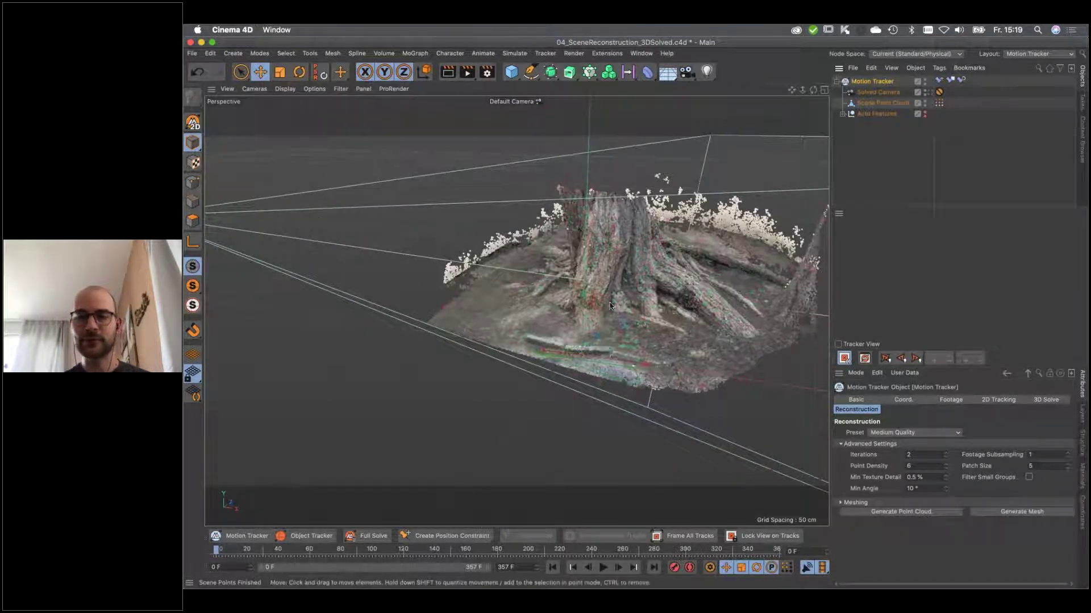
# Examine the reconstructed point cloud of the tree trunk, roots and curb stones from near and far.
pyautogui.keyDown('alt'); pyautogui.moveTo(618, 308); pyautogui.dragTo(628, 274); pyautogui.keyUp('alt')
pyautogui.keyDown('alt'); pyautogui.moveTo(629, 274); pyautogui.dragTo(705, 280, button='right'); pyautogui.keyUp('alt')
pyautogui.keyDown('alt'); pyautogui.moveTo(706, 279); pyautogui.dragTo(606, 301); pyautogui.keyUp('alt')
pyautogui.keyDown('alt'); pyautogui.moveTo(604, 301); pyautogui.dragTo(579, 300, button='right'); pyautogui.keyUp('alt')
pyautogui.keyDown('alt'); pyautogui.moveTo(579, 299); pyautogui.dragTo(591, 287); pyautogui.keyUp('alt')
pyautogui.keyDown('alt'); pyautogui.moveTo(590, 286); pyautogui.dragTo(598, 272, button='right'); pyautogui.keyUp('alt')
pyautogui.keyDown('alt'); pyautogui.moveTo(598, 272); pyautogui.dragTo(587, 340); pyautogui.keyUp('alt')
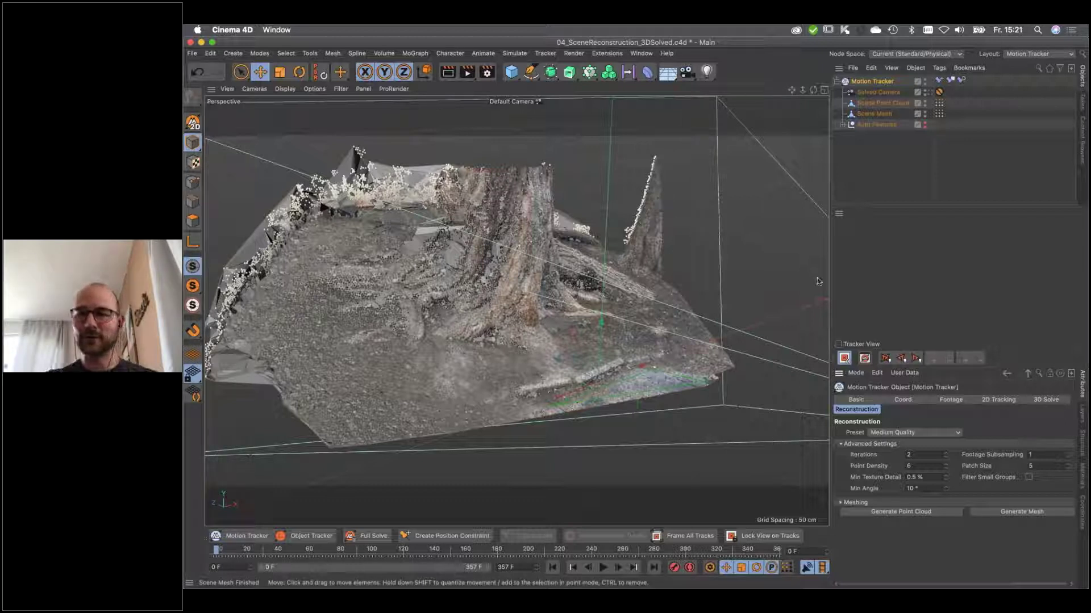
# Hide the Scene Point Cloud and move the Scene Mesh out of the Motion Tracker hierarchy.
pyautogui.click(884, 114)
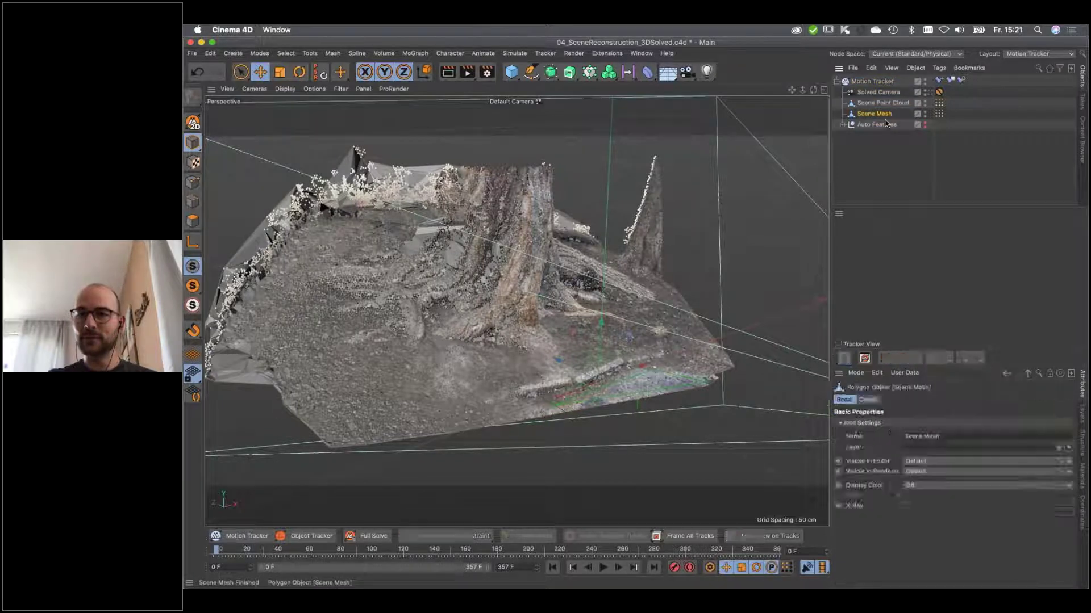
pyautogui.click(925, 104)
pyautogui.moveTo(880, 158); pyautogui.dragTo(880, 160)
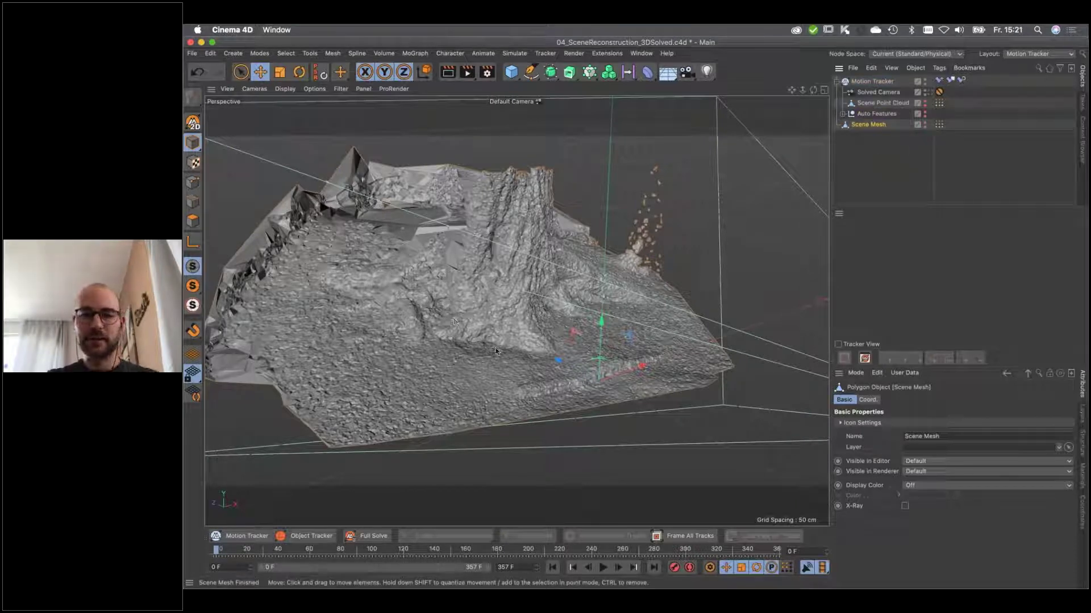
pyautogui.keyDown('alt'); pyautogui.moveTo(494, 350); pyautogui.dragTo(591, 299); pyautogui.keyUp('alt')
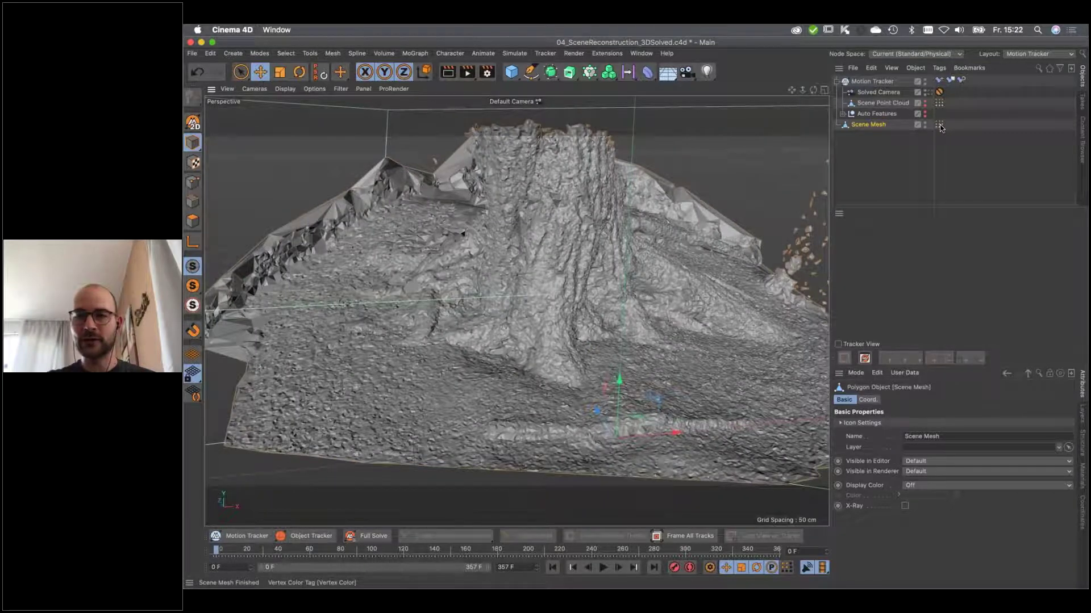
# Select the Scene Mesh's Vertex Color tag to display the footage colors on the mesh, and inspect the tree.
pyautogui.click(940, 126)
pyautogui.moveTo(618, 309)
pyautogui.keyDown('alt'); pyautogui.mouseDown()
pyautogui.moveTo(524, 318)
pyautogui.moveTo(659, 319)
pyautogui.moveTo(599, 312)
pyautogui.mouseUp(); pyautogui.keyUp('alt')
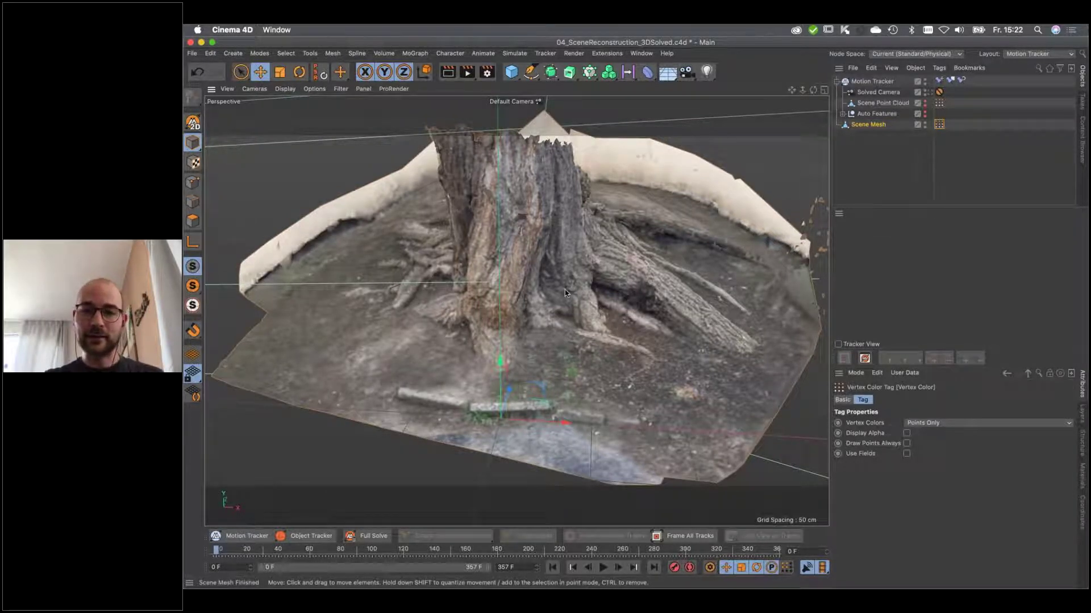
pyautogui.keyDown('alt'); pyautogui.moveTo(565, 290); pyautogui.dragTo(647, 291); pyautogui.keyUp('alt')
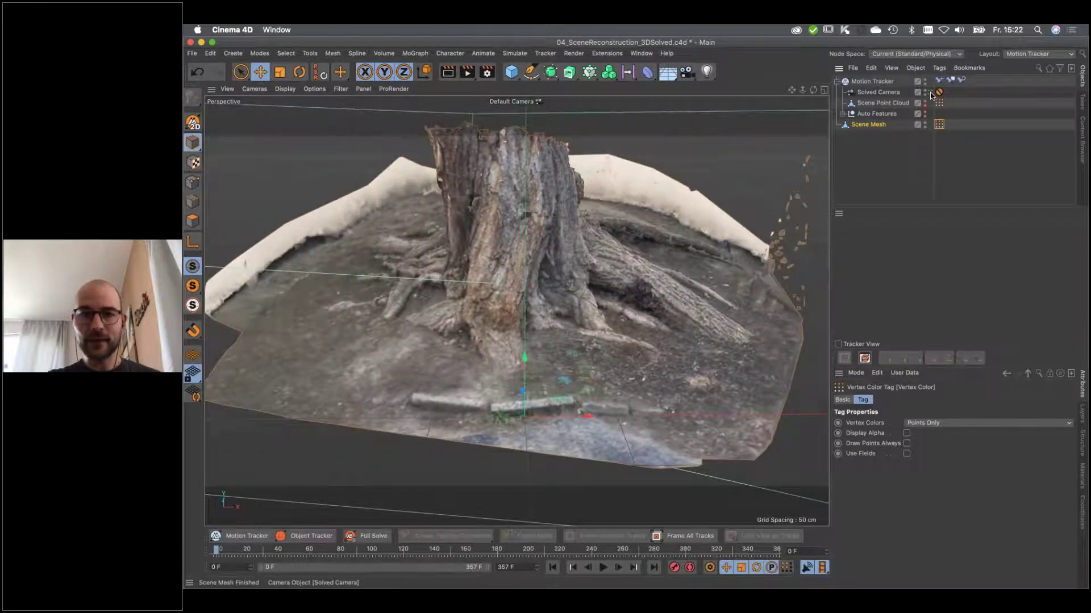
# Compare the colored Scene Mesh with the footage through the Solved Camera, and inspect it again in the default camera.
pyautogui.click(930, 93)
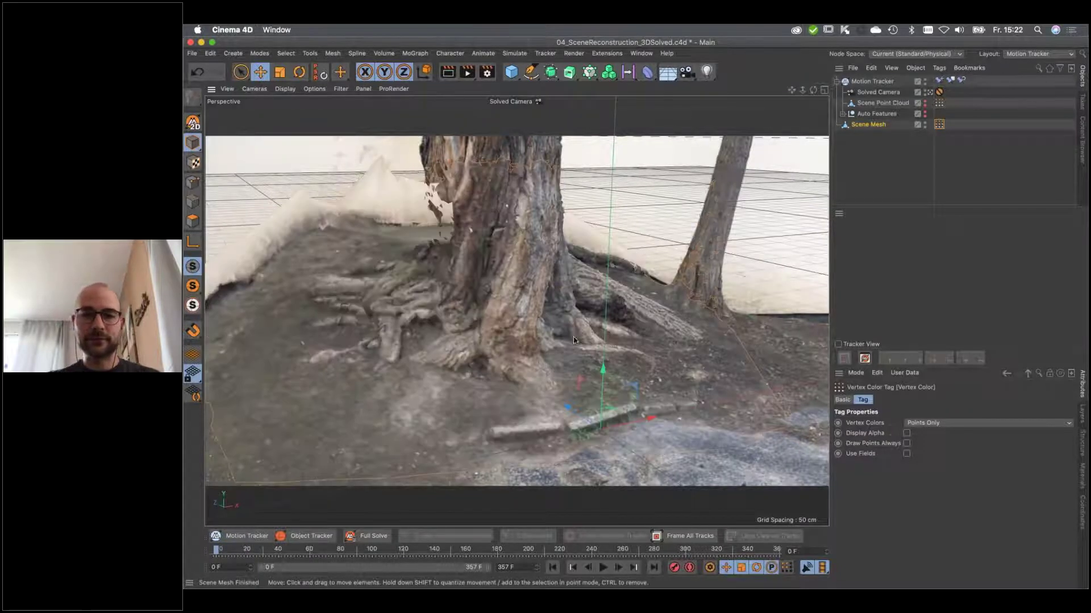
pyautogui.click(930, 92)
pyautogui.keyDown('alt'); pyautogui.moveTo(568, 272); pyautogui.dragTo(501, 271); pyautogui.keyUp('alt')
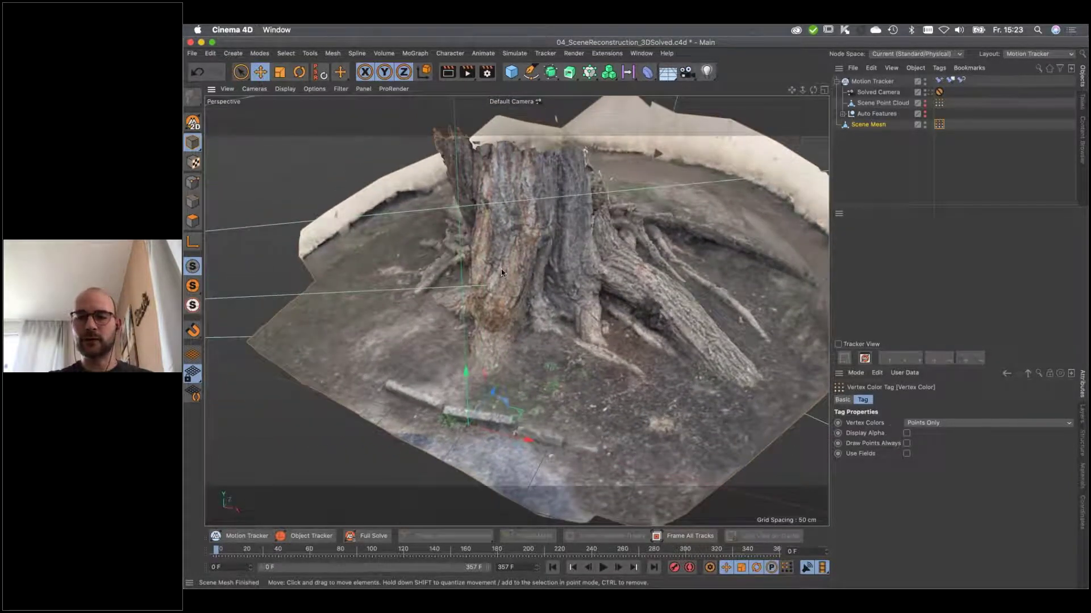
pyautogui.keyDown('alt'); pyautogui.moveTo(517, 281); pyautogui.dragTo(548, 271); pyautogui.keyUp('alt')
pyautogui.keyDown('alt'); pyautogui.moveTo(550, 278); pyautogui.dragTo(543, 267); pyautogui.keyUp('alt')
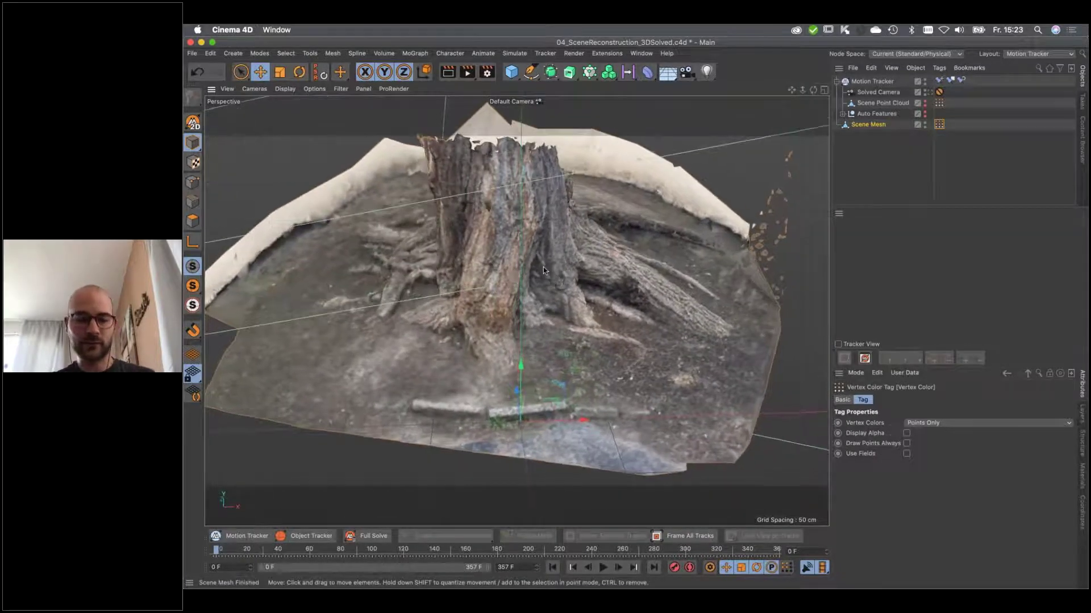
# Switch to the presentation to show the Surface Effects use case slide, and return to Cinema 4D S22.1.
pyautogui.press('super+Tab')
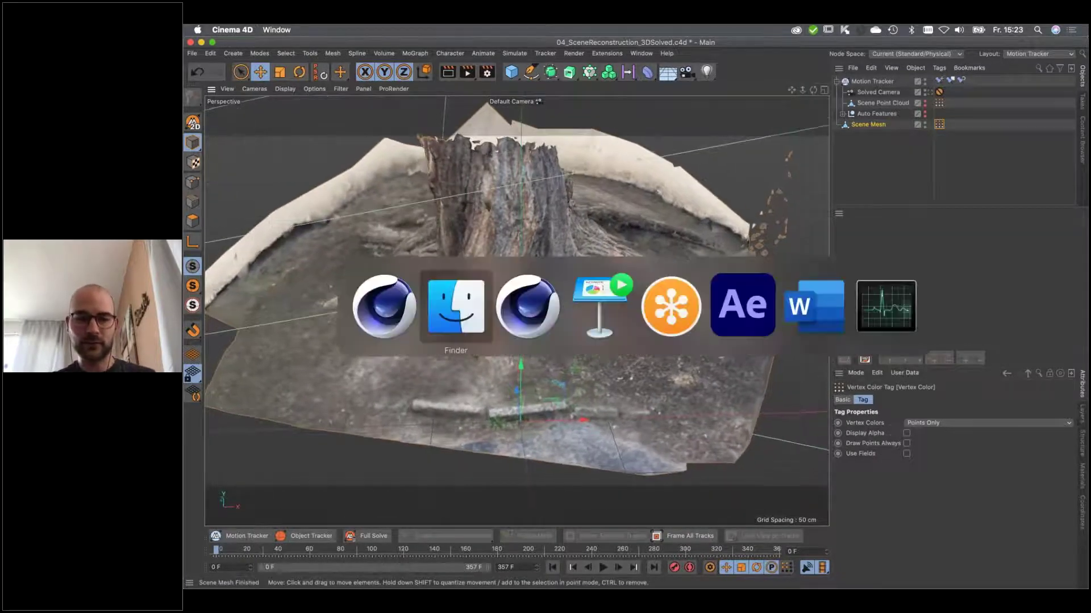
pyautogui.click(585, 299)
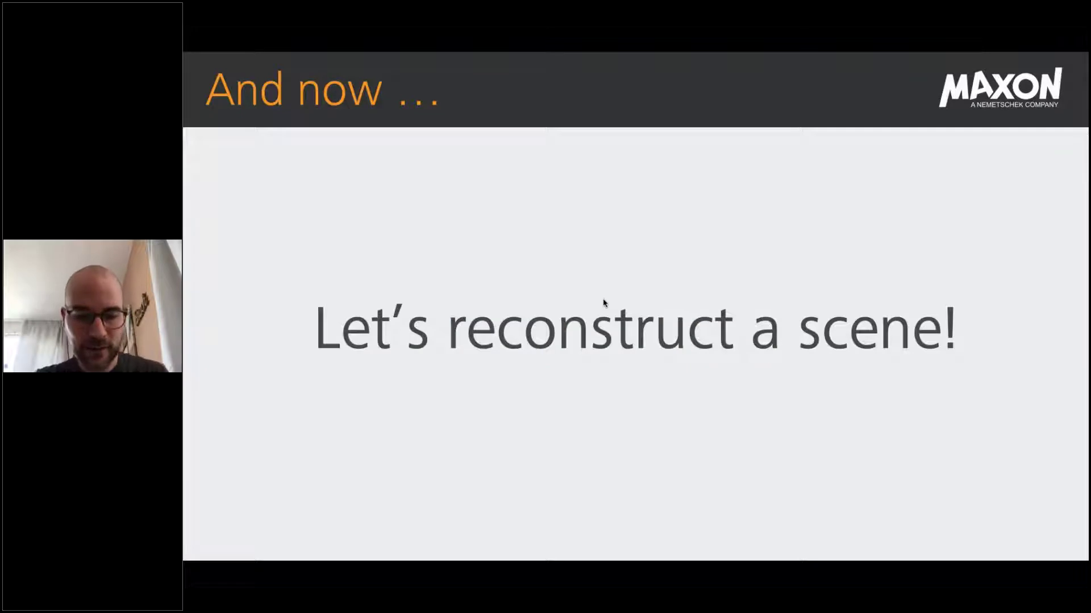
pyautogui.click(602, 300)
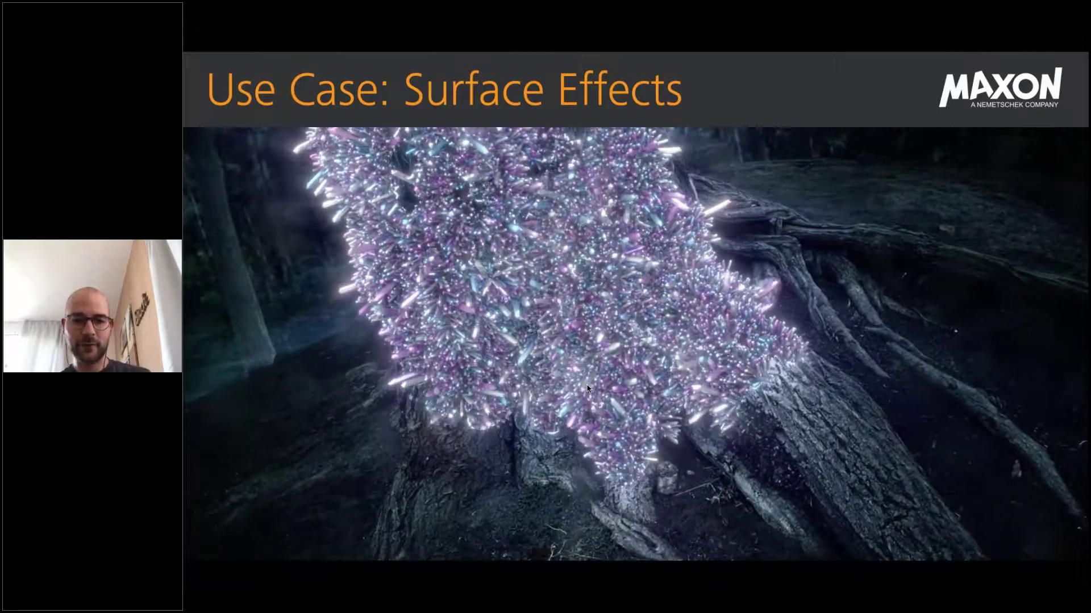
pyautogui.press('super+Tab')
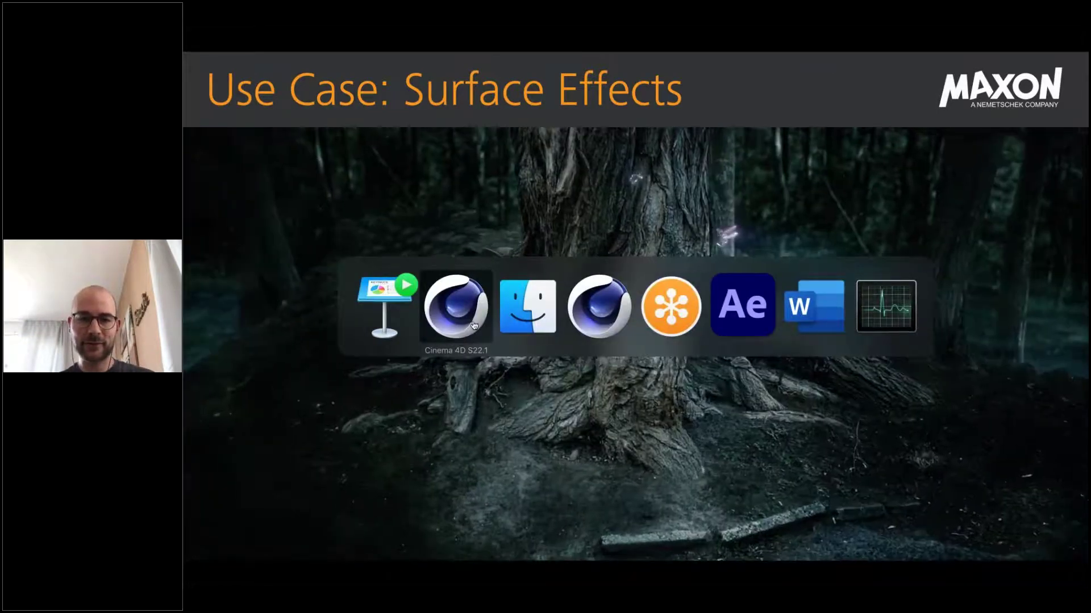
# Switch to Cinema 4D S22.1 and select the Scene Mesh object to inspect its surface without the vertex colors.
pyautogui.click(473, 325)
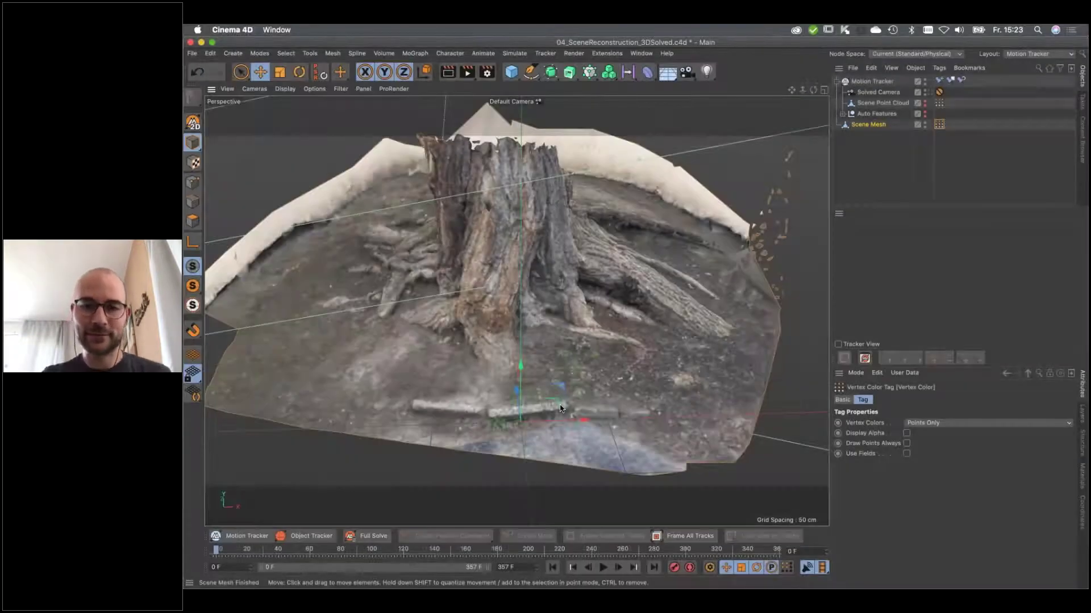
pyautogui.click(870, 148)
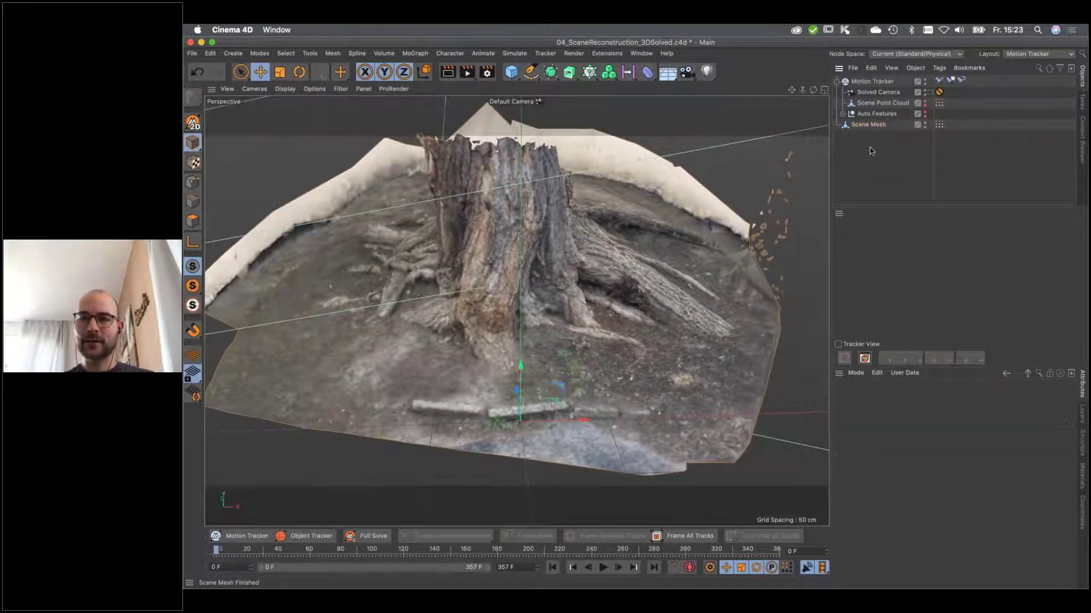
pyautogui.click(868, 125)
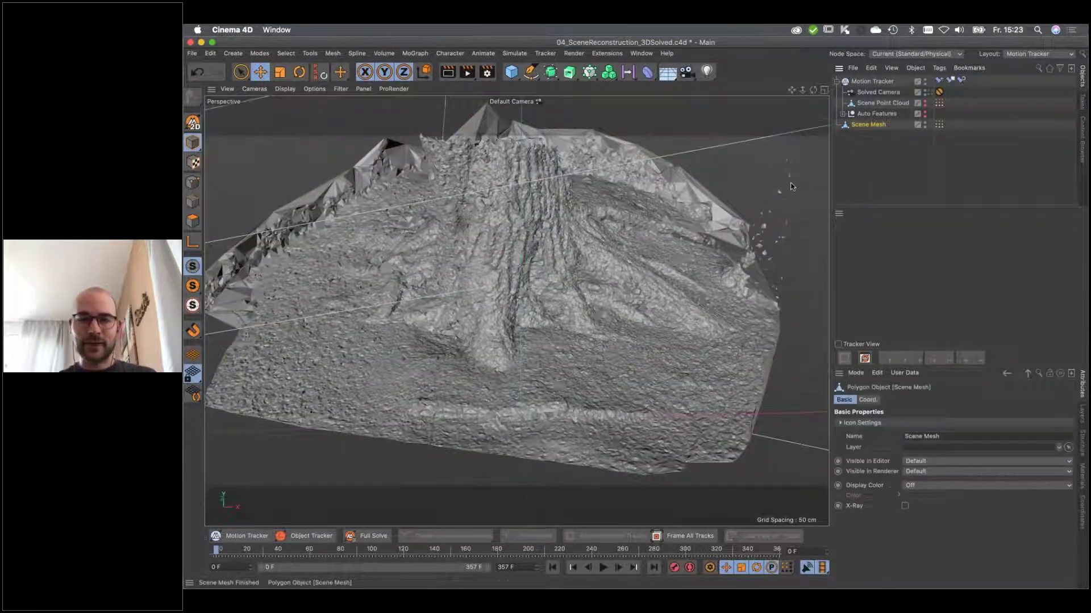
pyautogui.keyDown('alt'); pyautogui.moveTo(489, 267); pyautogui.dragTo(528, 299); pyautogui.keyUp('alt')
# Add a Smoothing deformer as a child of the Scene Mesh and set its strength to 19%.
pyautogui.moveTo(647, 72); pyautogui.dragTo(855, 165)
pyautogui.moveTo(866, 81); pyautogui.dragTo(870, 136)
pyautogui.keyDown('alt'); pyautogui.moveTo(579, 322); pyautogui.dragTo(633, 358); pyautogui.keyUp('alt')
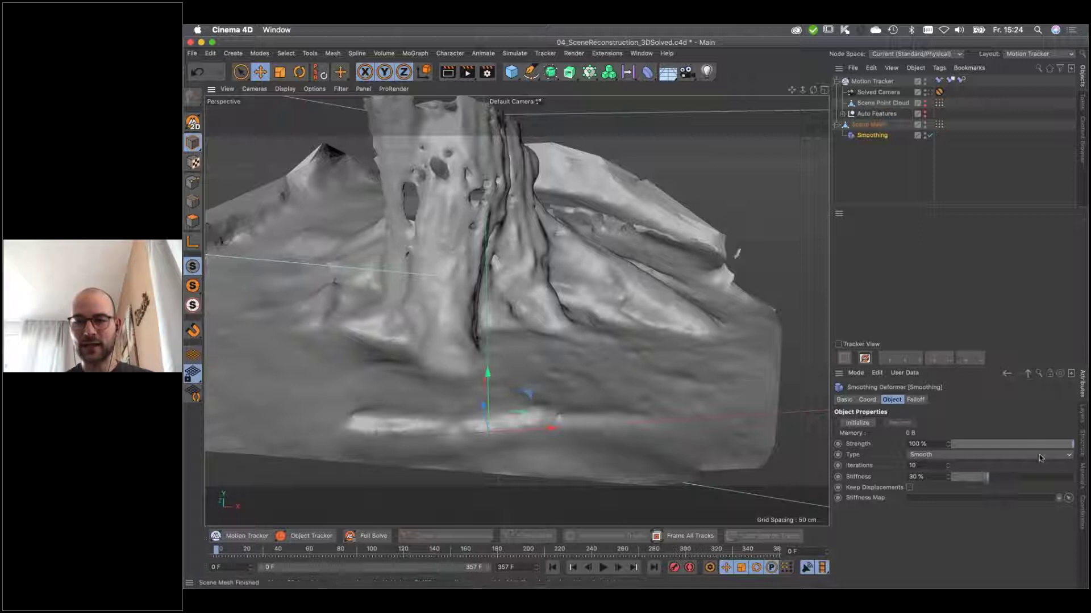
pyautogui.moveTo(1021, 450); pyautogui.dragTo(974, 446)
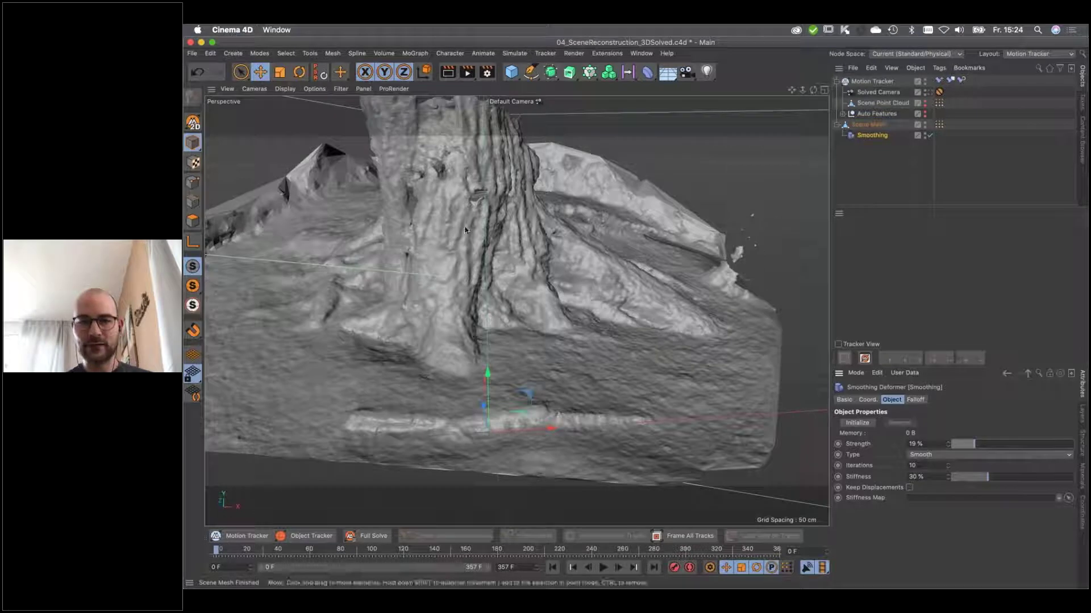
# Add a Phong tag to the Scene Mesh for smoother shading.
pyautogui.rightClick(866, 127)
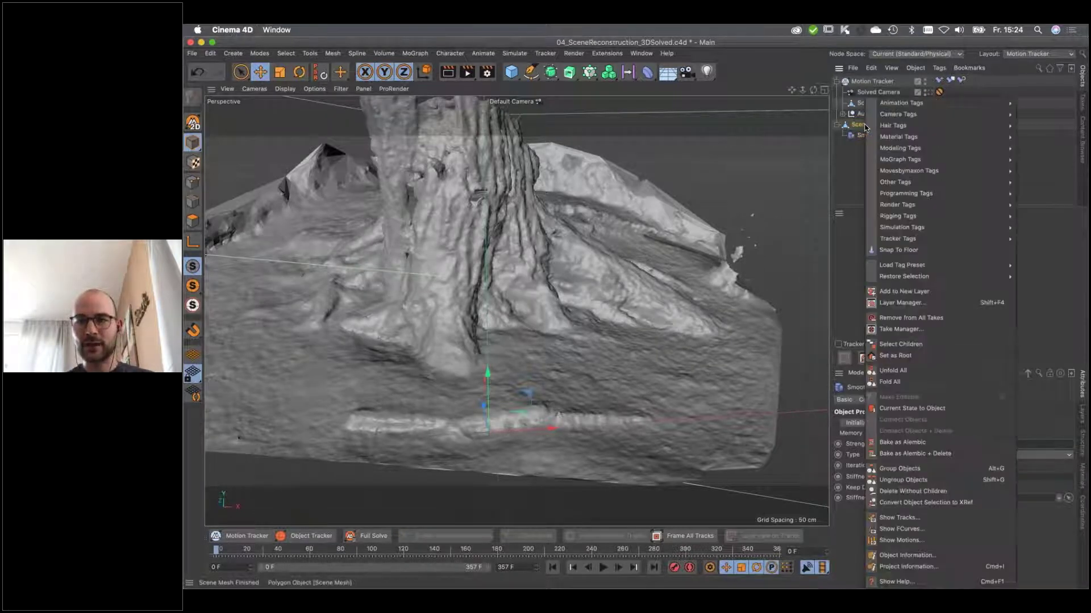
pyautogui.moveTo(899, 150)
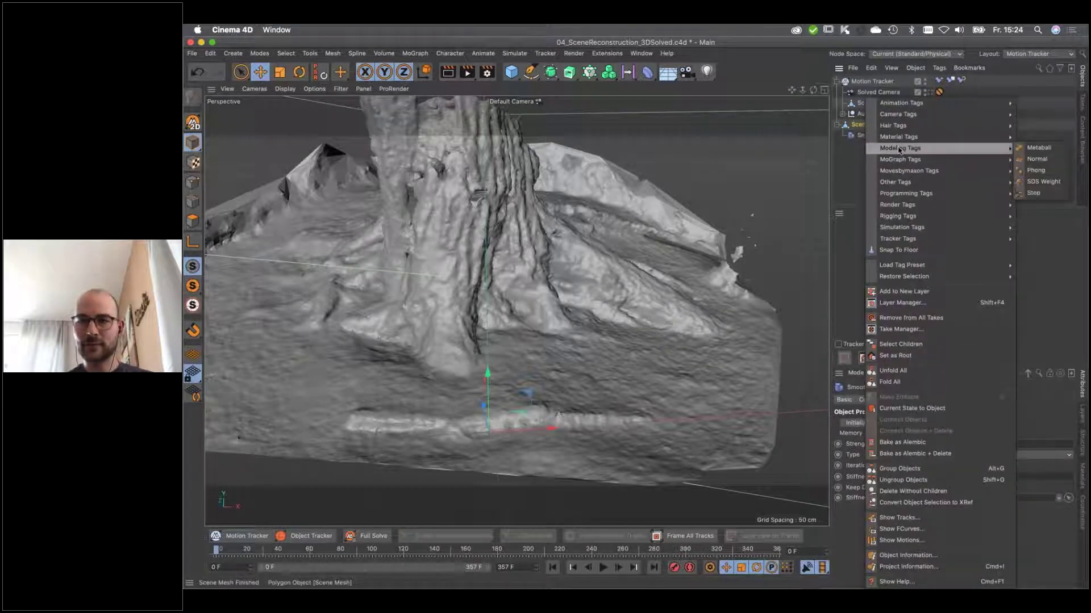
pyautogui.click(1042, 173)
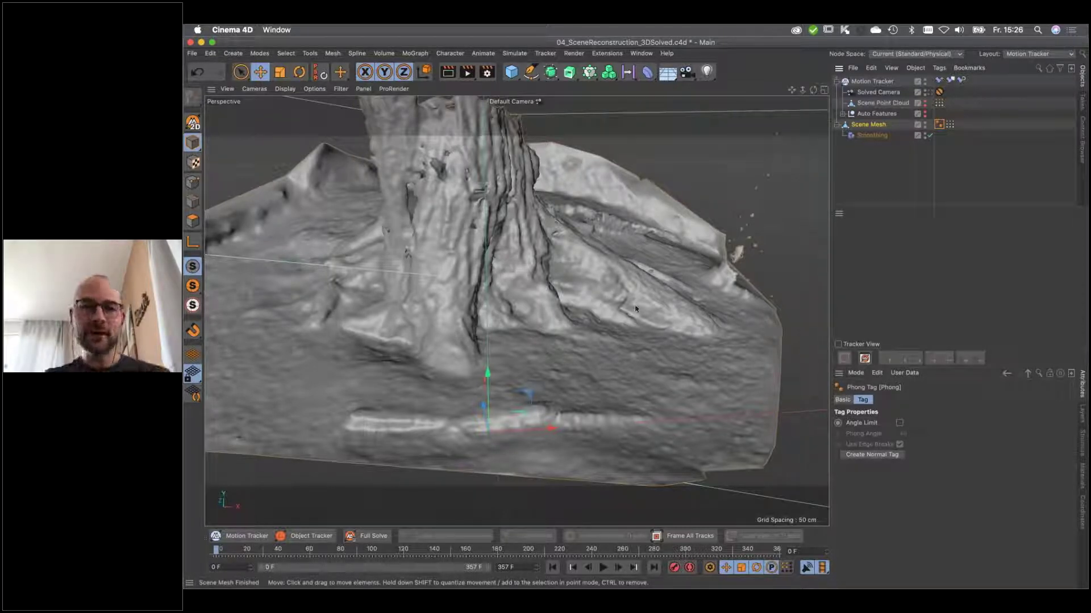
# Convert the smoothed Scene Mesh into a new mesh with Current State to Object and delete the original with its deformer.
pyautogui.rightClick(868, 128)
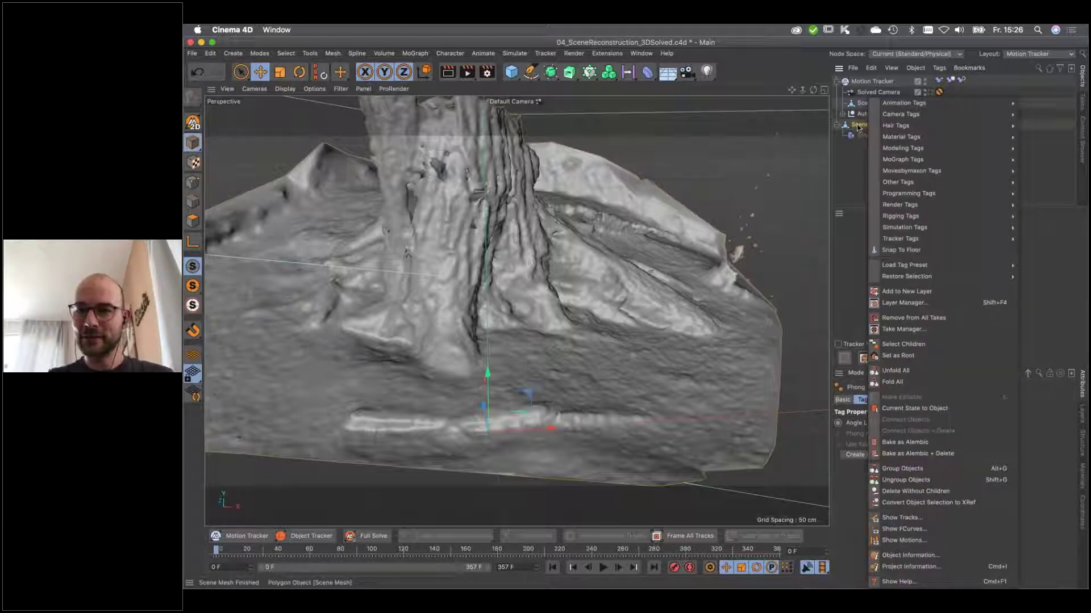
pyautogui.click(914, 408)
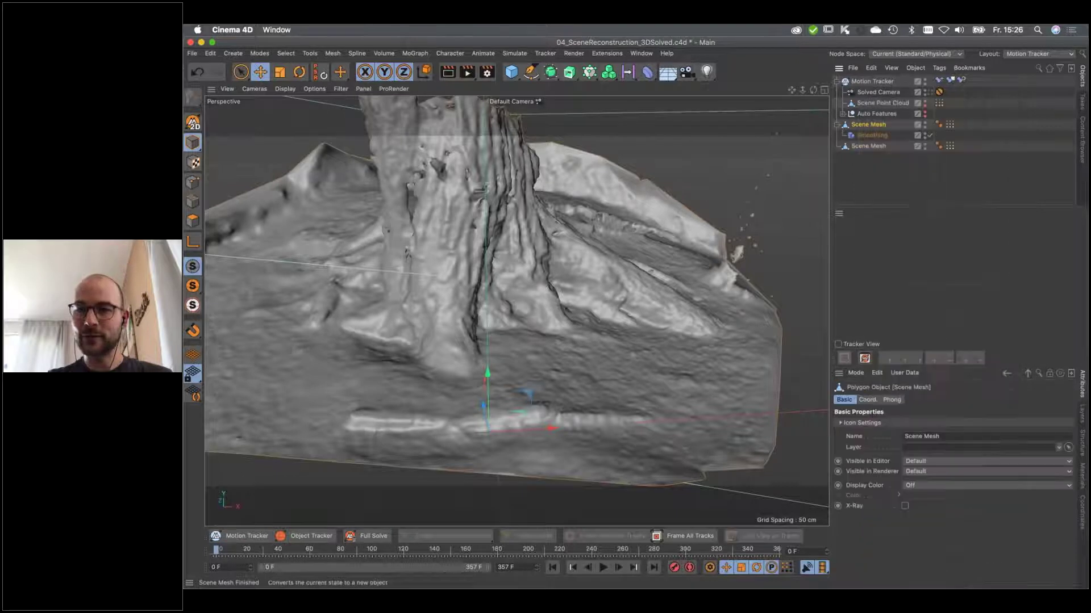
pyautogui.click(868, 125)
pyautogui.press('Delete')
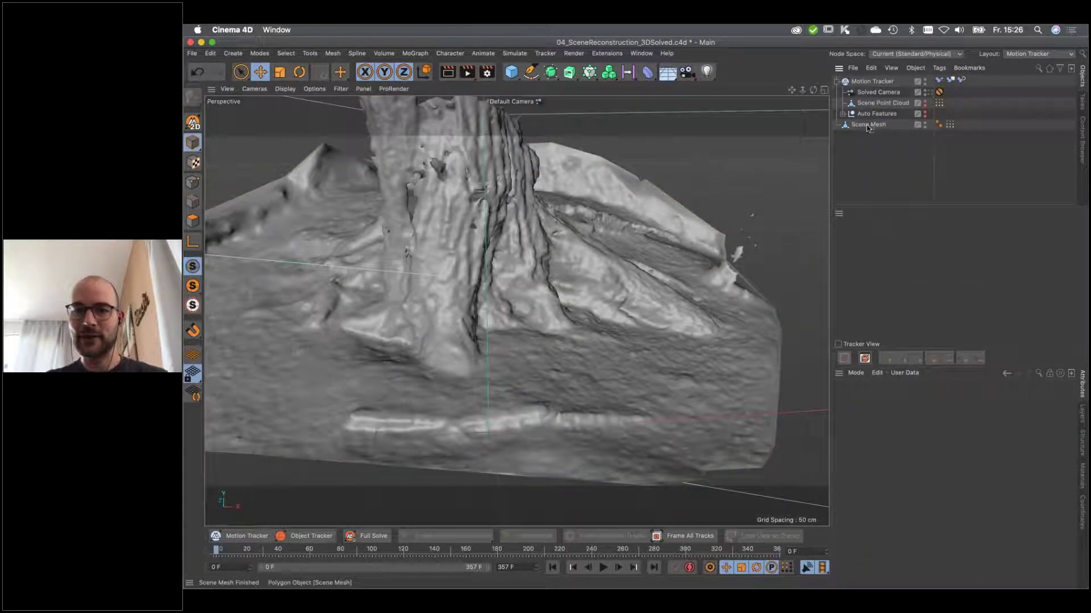
# Rename the remaining Scene Mesh as Tree.
pyautogui.doubleClick(869, 125)
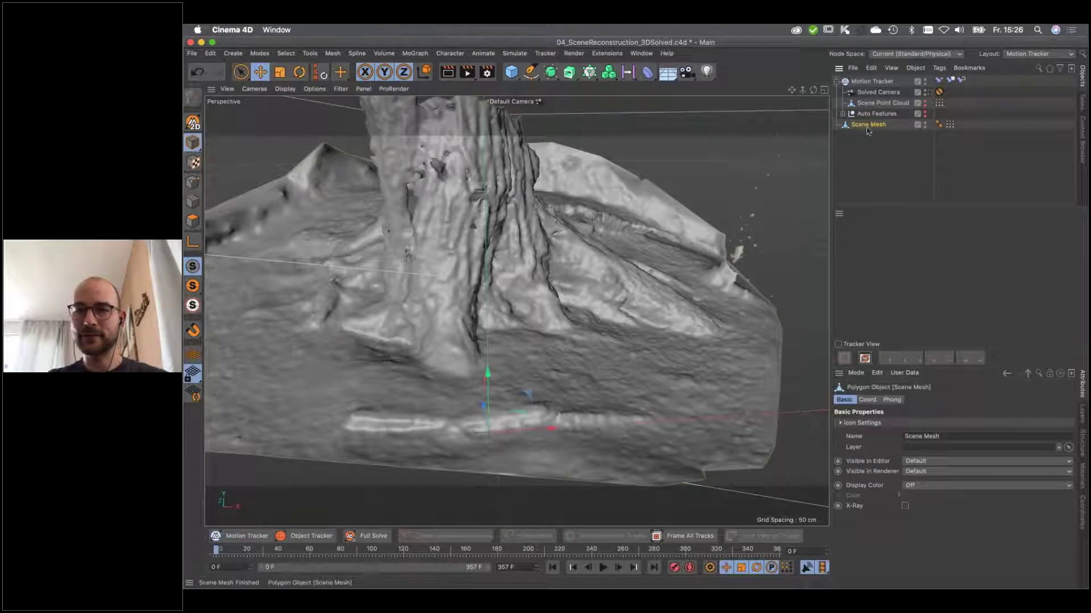
pyautogui.write('Tree')
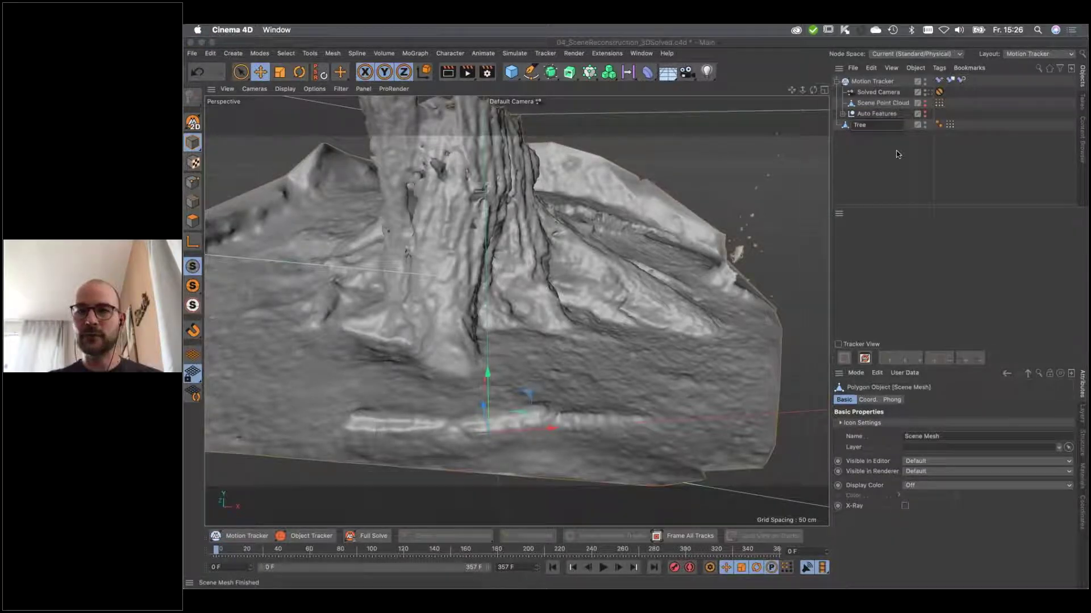
pyautogui.press('Return')
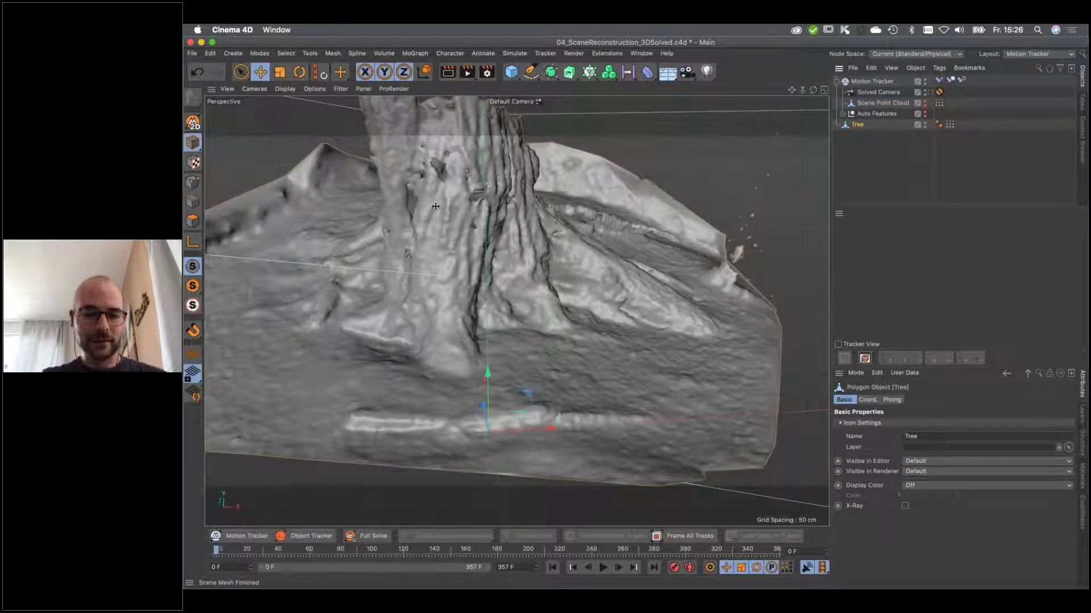
# Compare the Tree mesh with the footage through the Solved Camera, and return to the default camera.
pyautogui.keyDown('alt'); pyautogui.moveTo(534, 325); pyautogui.dragTo(981, 216); pyautogui.keyUp('alt')
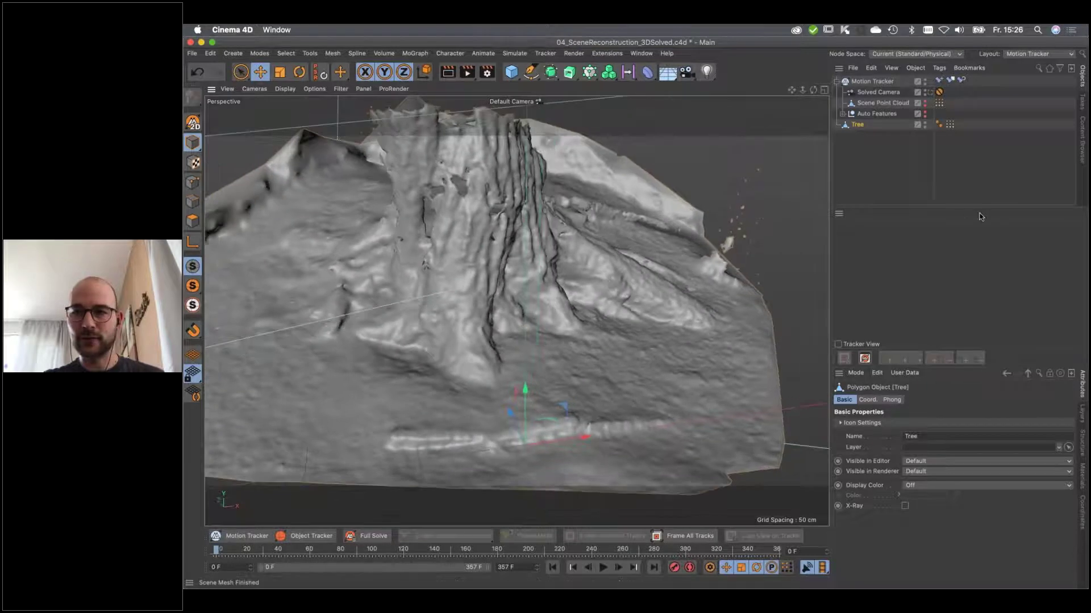
pyautogui.click(930, 92)
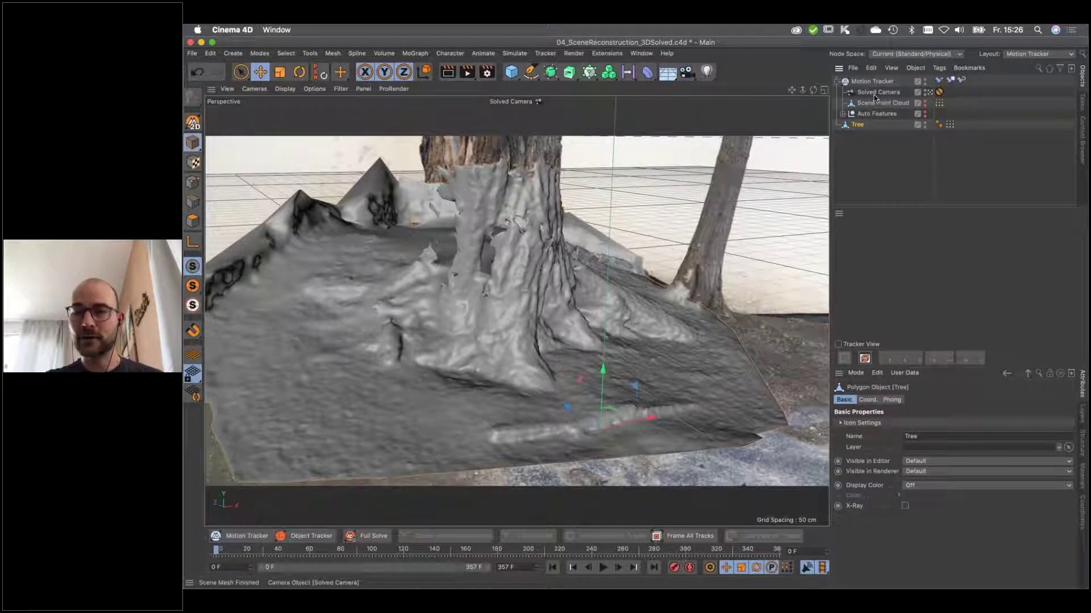
pyautogui.click(930, 92)
# Show the Tree mesh in a full-size Top view and enable point editing around the trunk.
pyautogui.middleClick(531, 306)
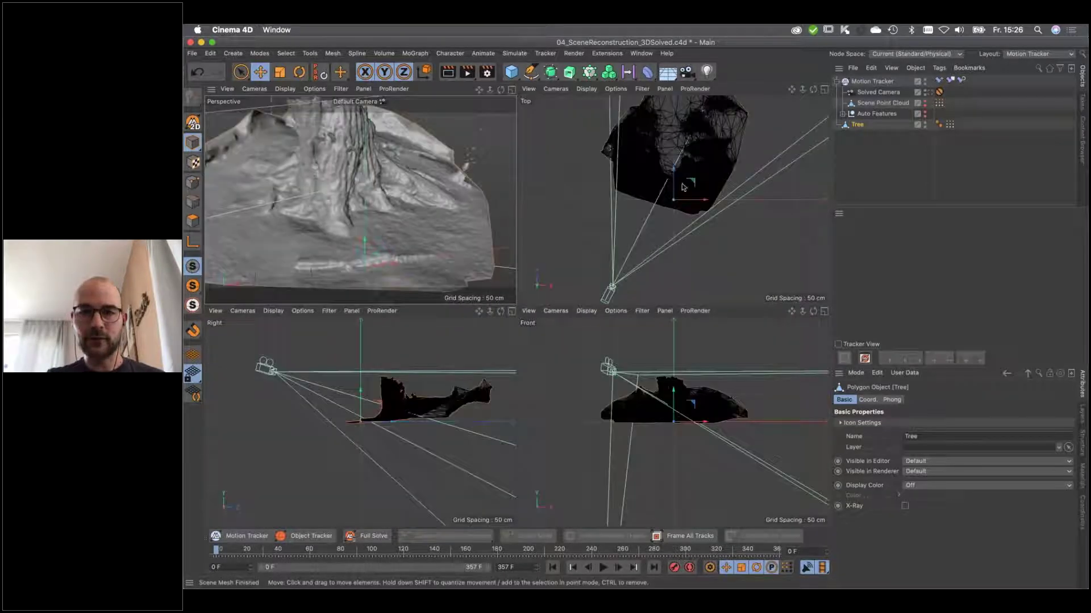
pyautogui.middleClick(683, 188)
pyautogui.middleClick(706, 309)
pyautogui.middleClick(690, 235)
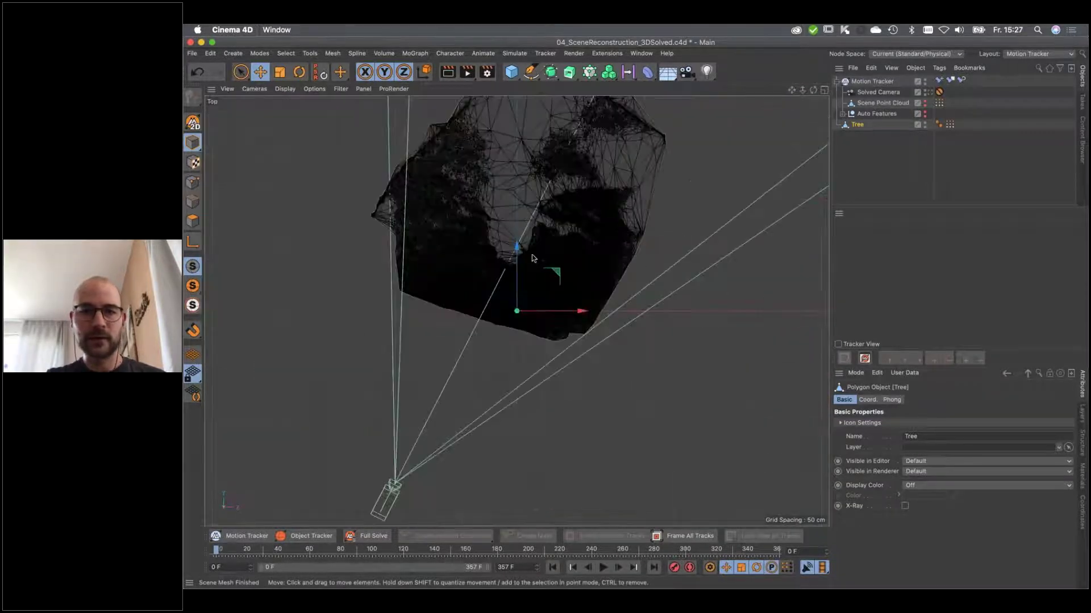
pyautogui.scroll(10, 532, 259)
pyautogui.keyDown('alt'); pyautogui.moveTo(580, 270); pyautogui.dragTo(582, 317, button='middle'); pyautogui.keyUp('alt')
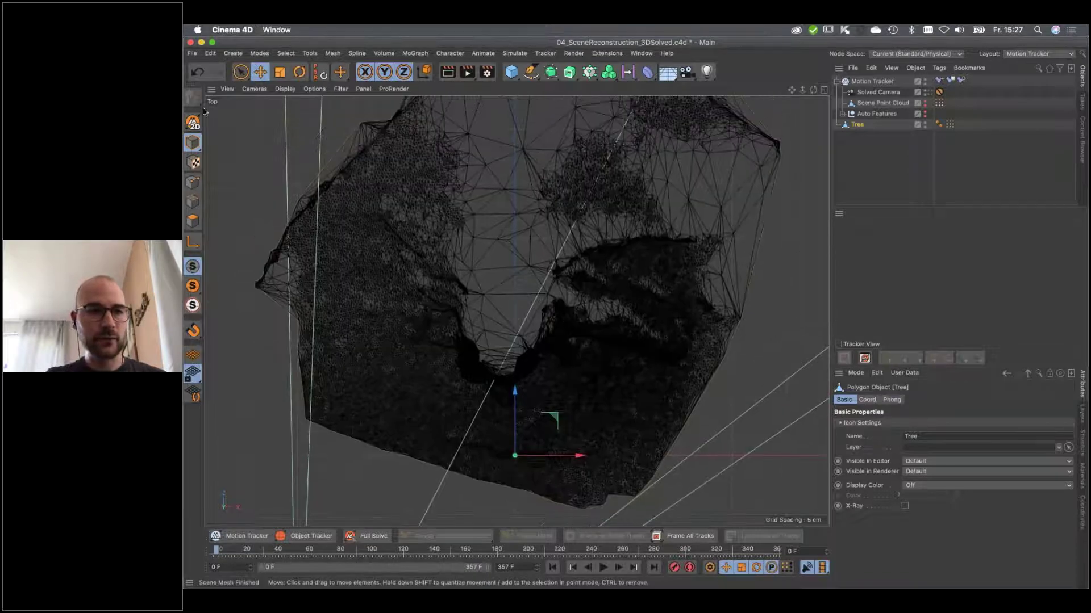
pyautogui.click(193, 182)
pyautogui.scroll(2, 492, 349)
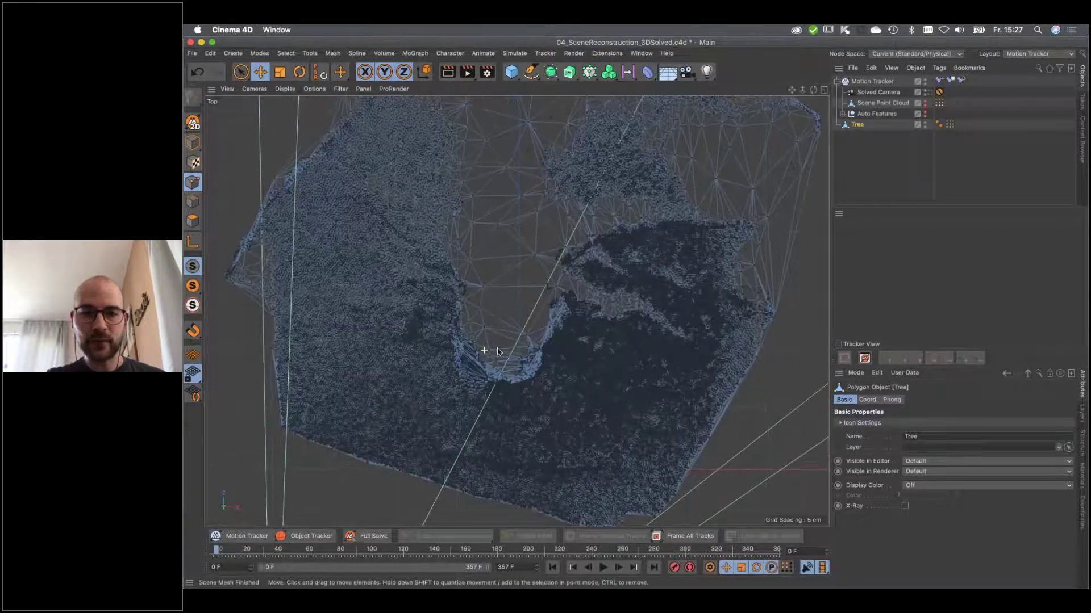
pyautogui.scroll(5, 498, 352)
pyautogui.keyDown('alt'); pyautogui.moveTo(547, 337); pyautogui.dragTo(528, 318, button='middle'); pyautogui.keyUp('alt')
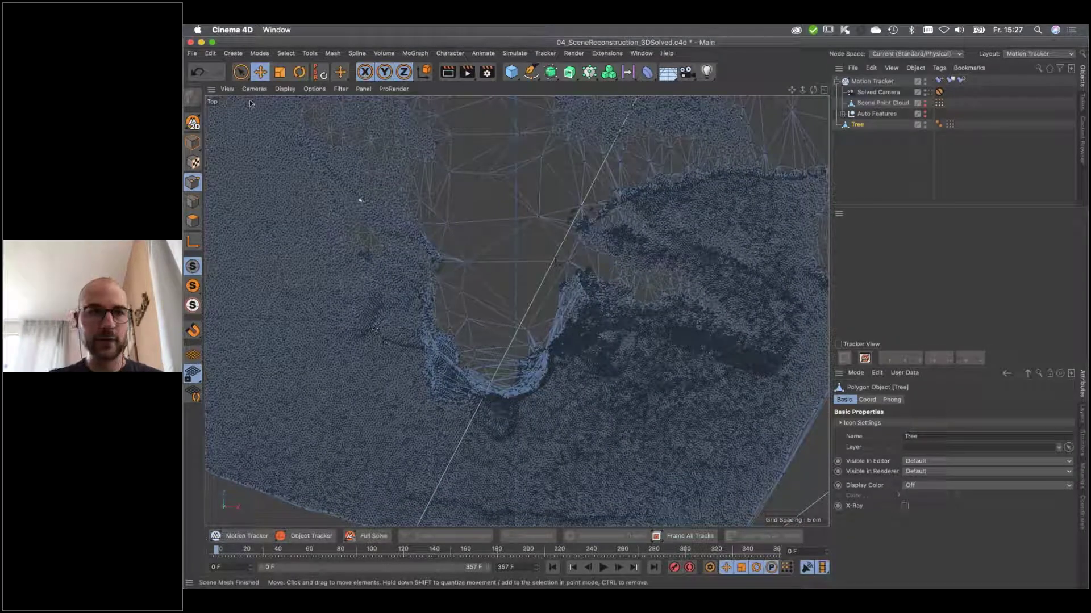
# Select the points of the tree trunk and its roots in the Top view with Lasso Selection.
pyautogui.click(242, 72)
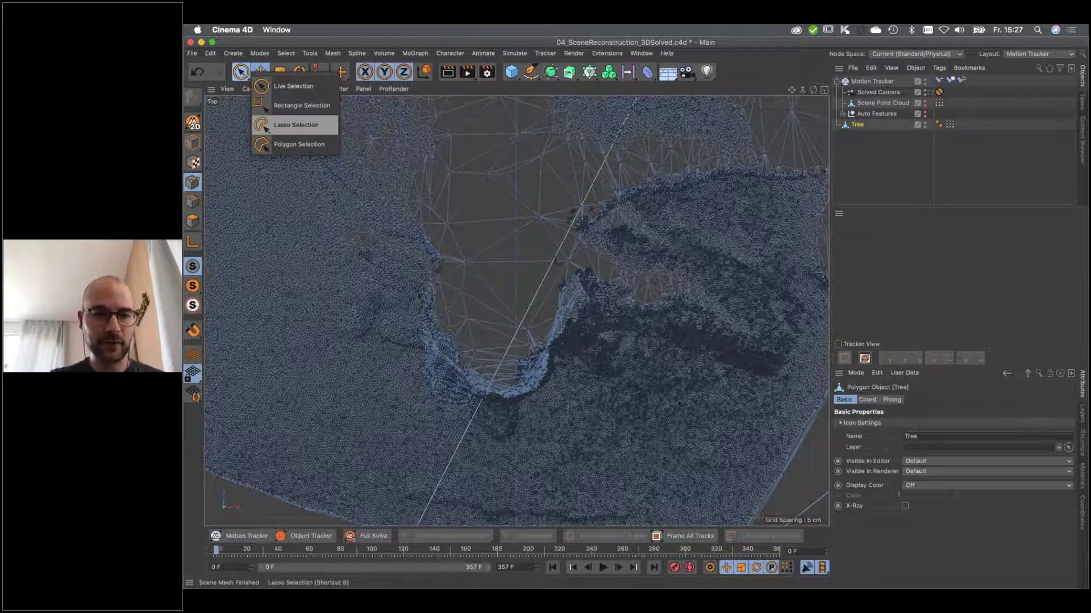
pyautogui.click(292, 125)
pyautogui.moveTo(450, 284)
pyautogui.mouseDown()
pyautogui.moveTo(351, 313)
pyautogui.moveTo(359, 336)
pyautogui.moveTo(426, 367)
pyautogui.mouseUp()
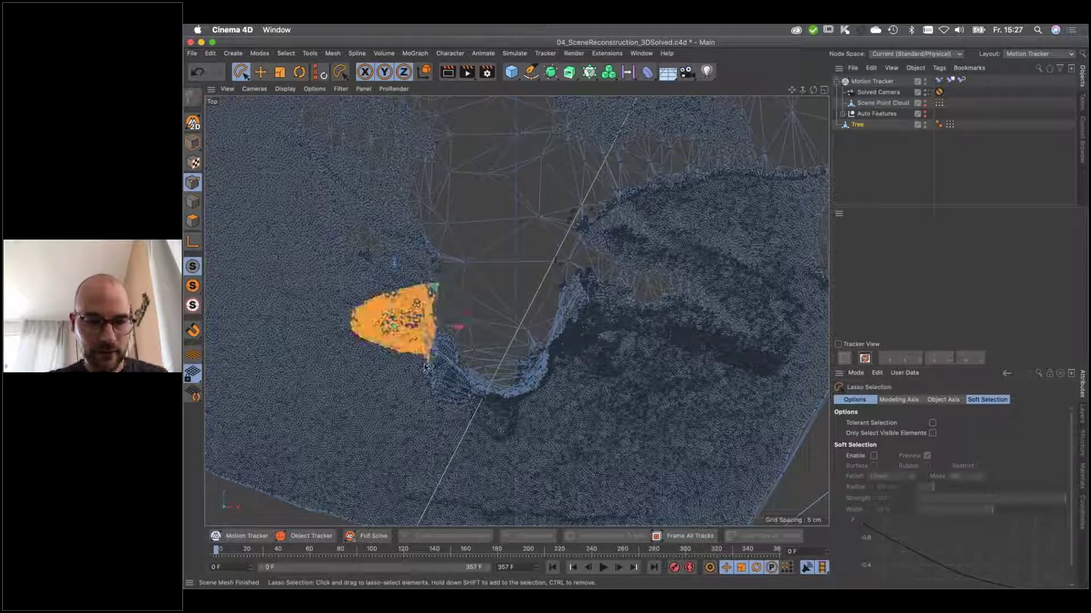
pyautogui.press('super+z')
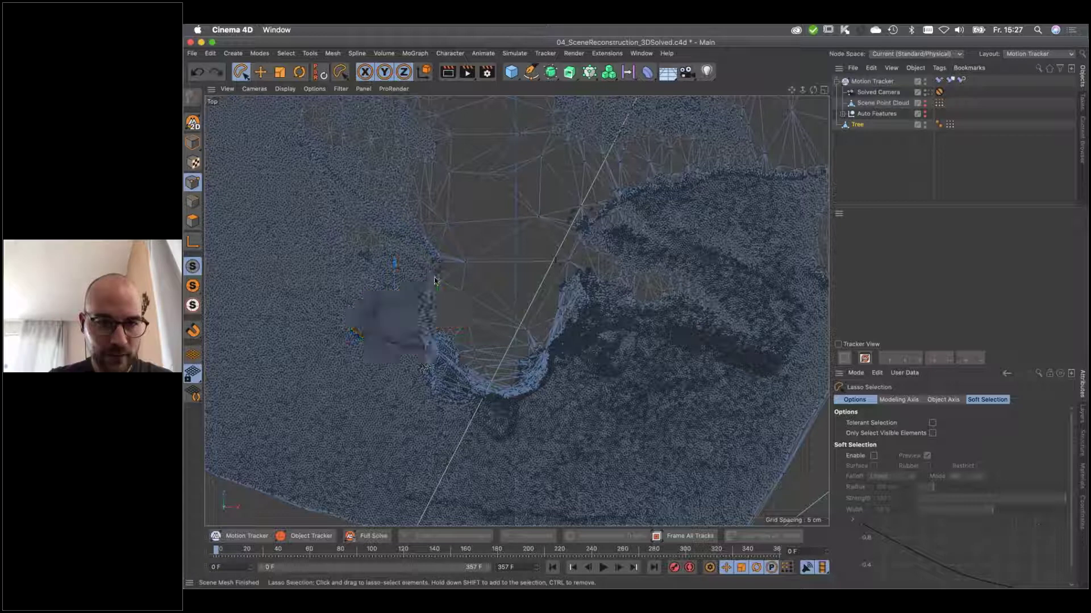
pyautogui.moveTo(444, 281)
pyautogui.mouseDown()
pyautogui.moveTo(349, 348)
pyautogui.moveTo(395, 367)
pyautogui.moveTo(434, 413)
pyautogui.moveTo(503, 446)
pyautogui.moveTo(584, 373)
pyautogui.moveTo(641, 352)
pyautogui.moveTo(789, 382)
pyautogui.moveTo(761, 334)
pyautogui.moveTo(719, 301)
pyautogui.moveTo(591, 259)
pyautogui.moveTo(488, 289)
pyautogui.moveTo(445, 280)
pyautogui.moveTo(335, 318)
pyautogui.mouseUp()
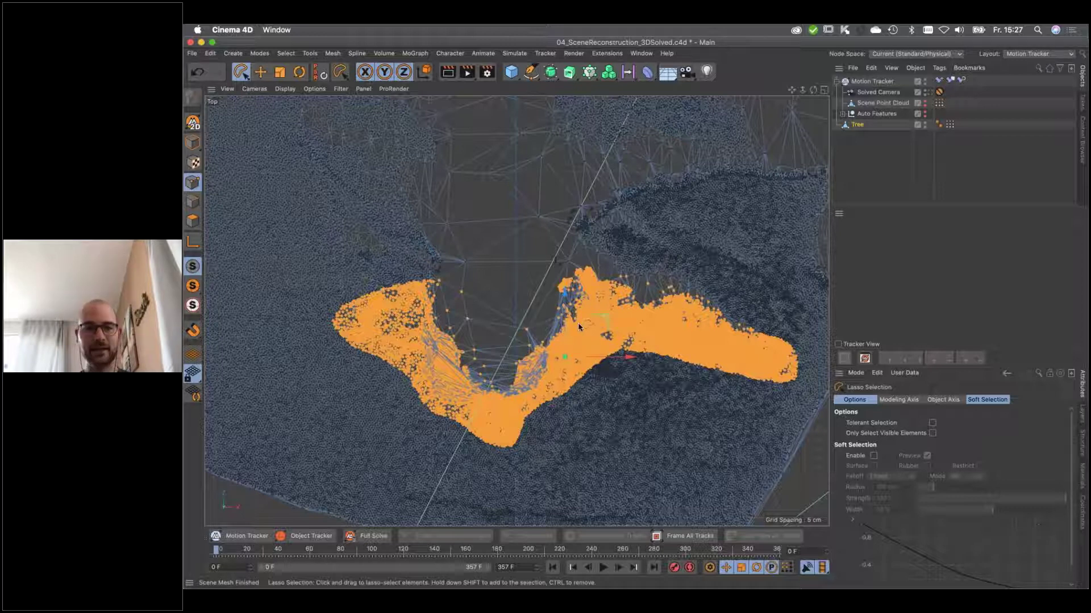
# Invert the point selection and delete the ground points surrounding the trunk and roots.
pyautogui.click(286, 53)
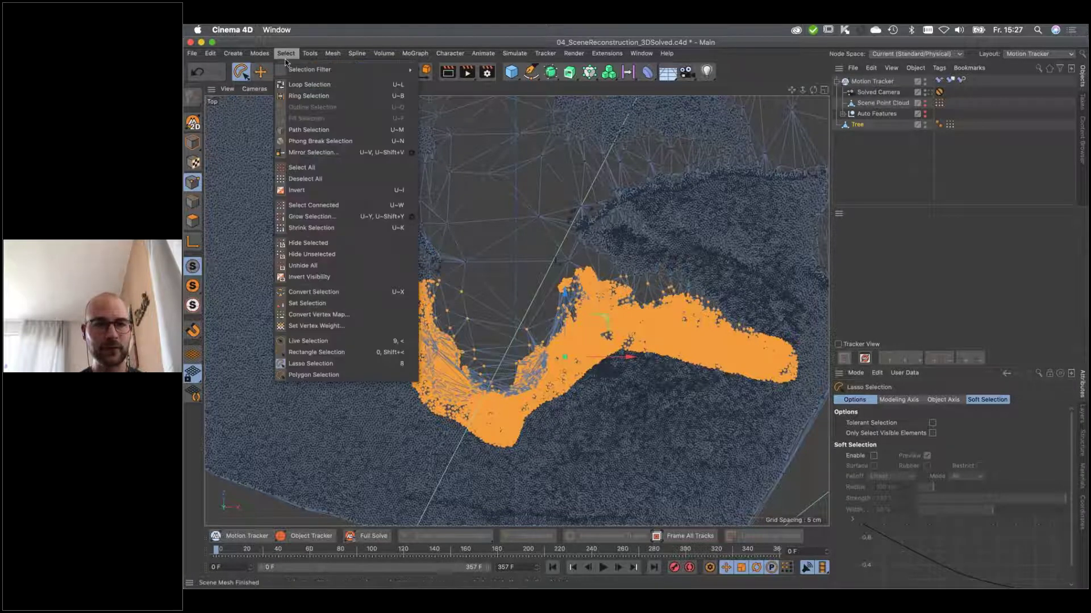
pyautogui.click(296, 191)
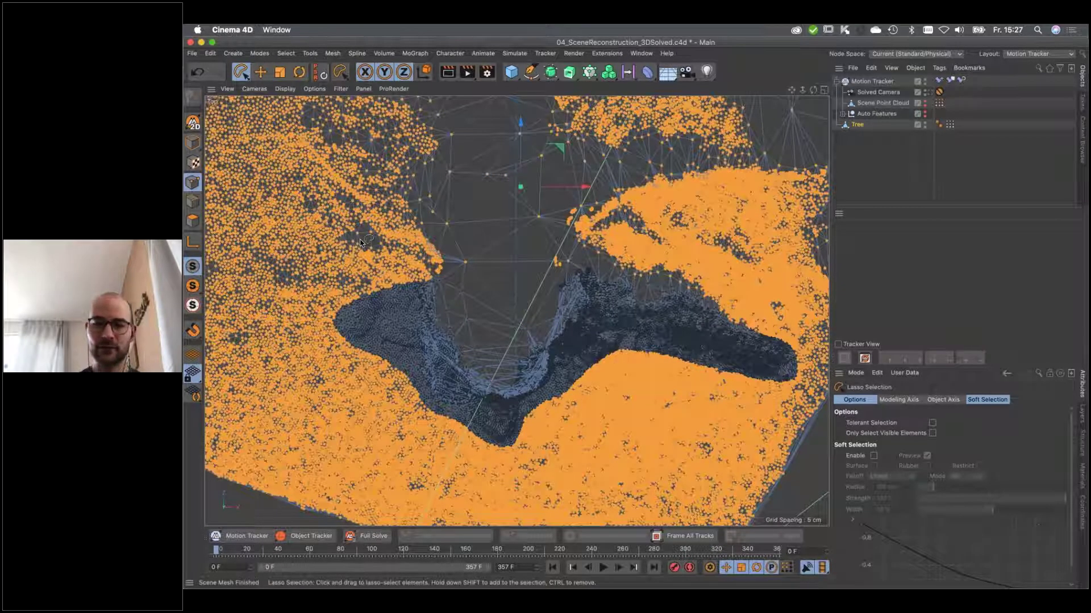
pyautogui.press('Delete')
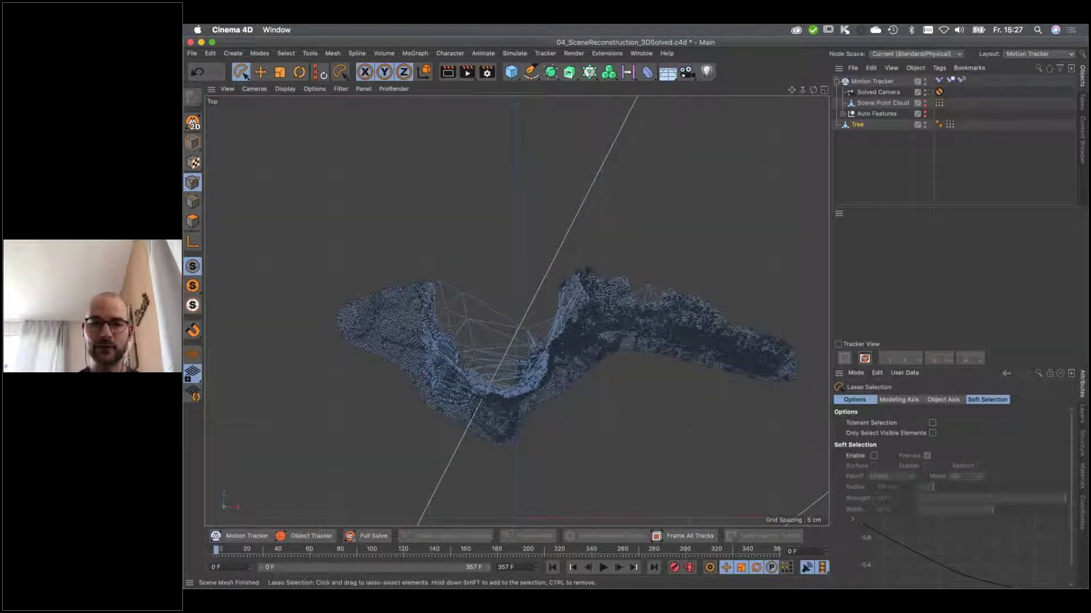
# Return to the Perspective view and inspect the trimmed Tree mesh through the Solved Camera at frame 88.
pyautogui.middleClick(476, 258)
pyautogui.middleClick(356, 173)
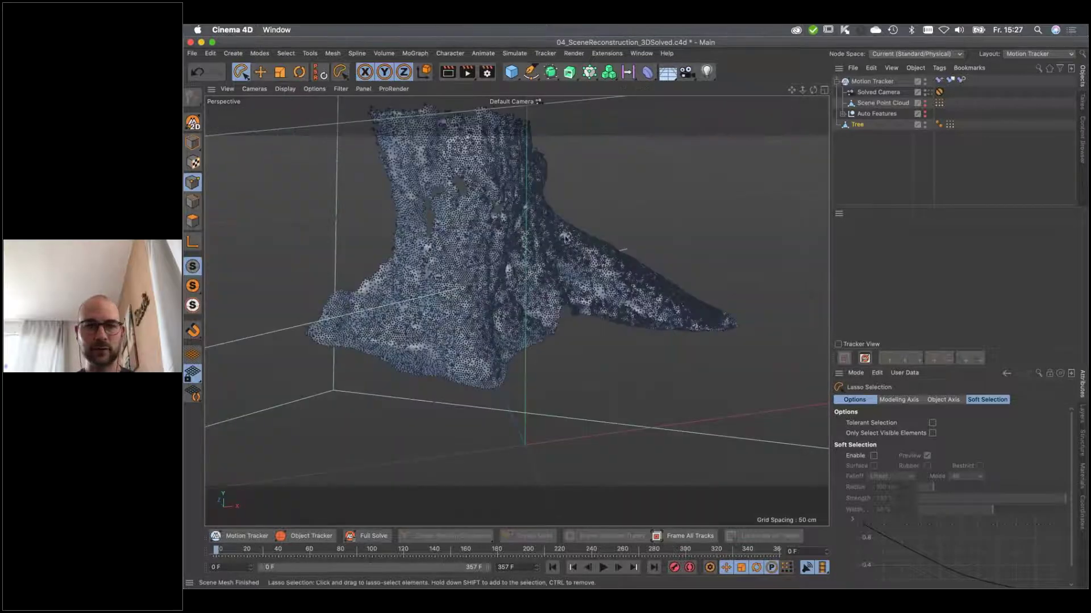
pyautogui.click(866, 170)
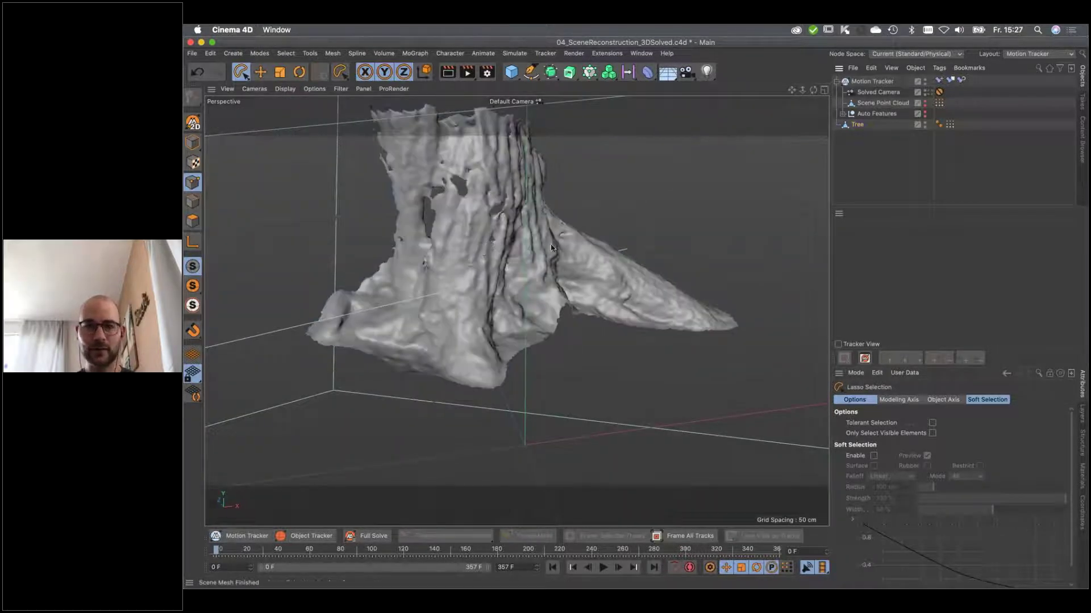
pyautogui.click(255, 551)
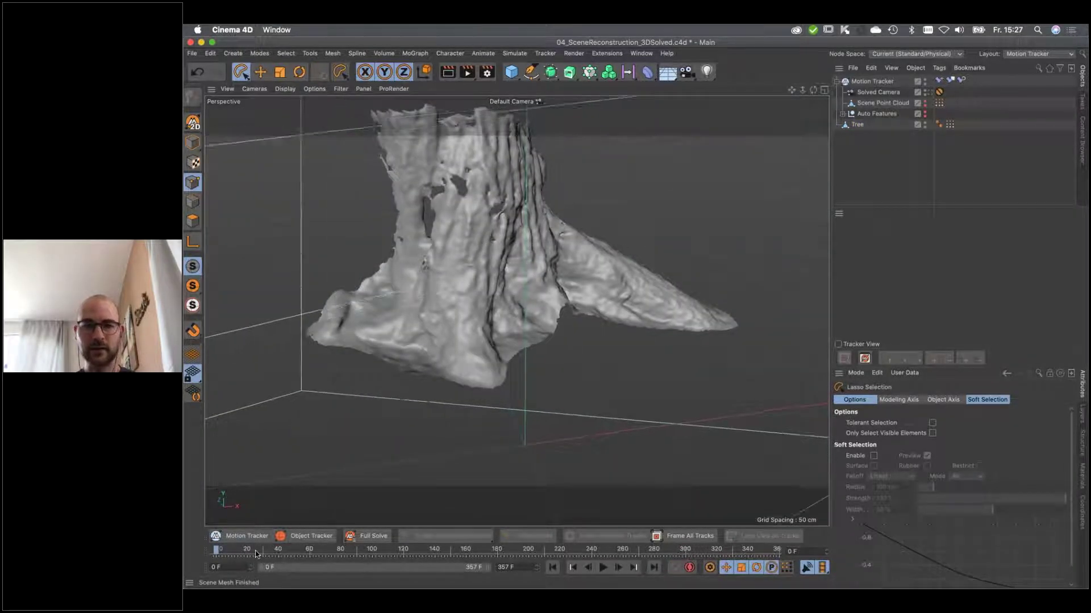
pyautogui.click(930, 92)
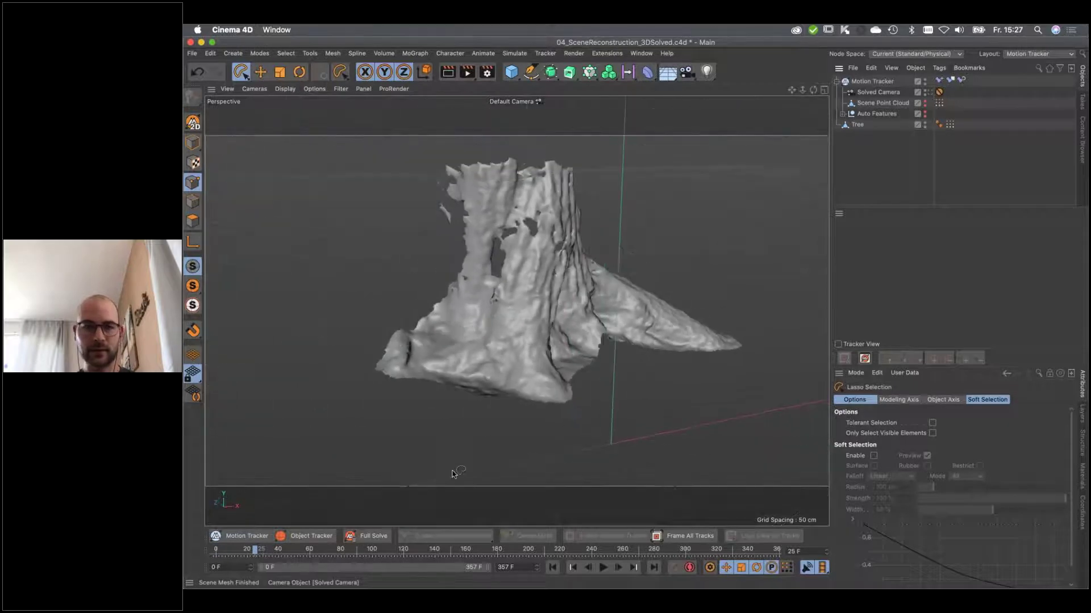
pyautogui.moveTo(256, 550); pyautogui.dragTo(381, 562)
# Select the leftover ground points along the Tree mesh's lower-left base with Live Selection at radius 31 and delete them.
pyautogui.click(883, 103)
pyautogui.click(869, 125)
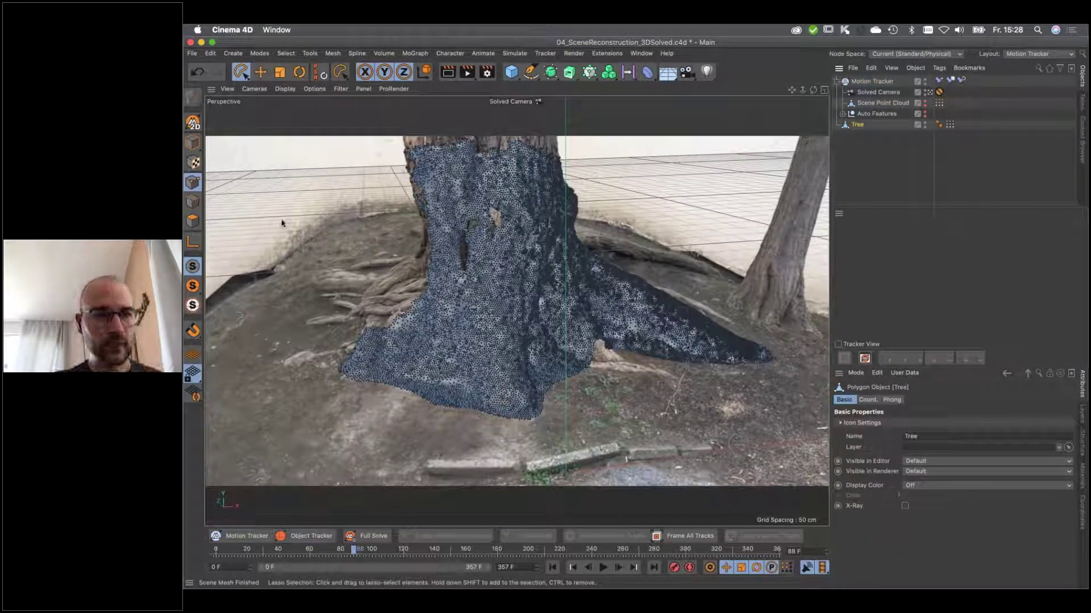
pyautogui.moveTo(241, 71); pyautogui.dragTo(278, 83)
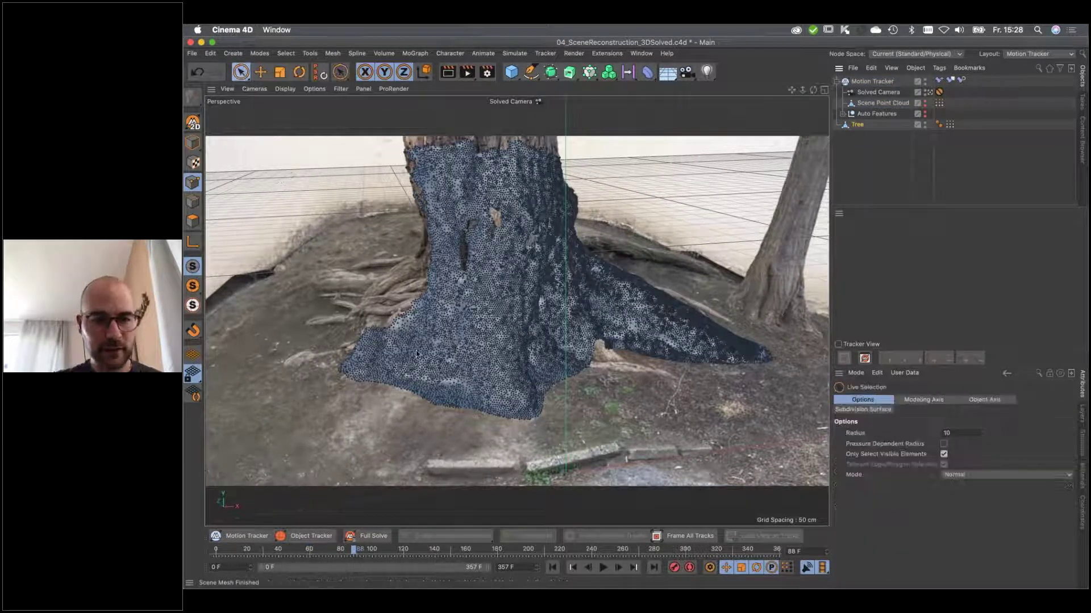
pyautogui.moveTo(381, 406); pyautogui.dragTo(426, 415, button='middle')
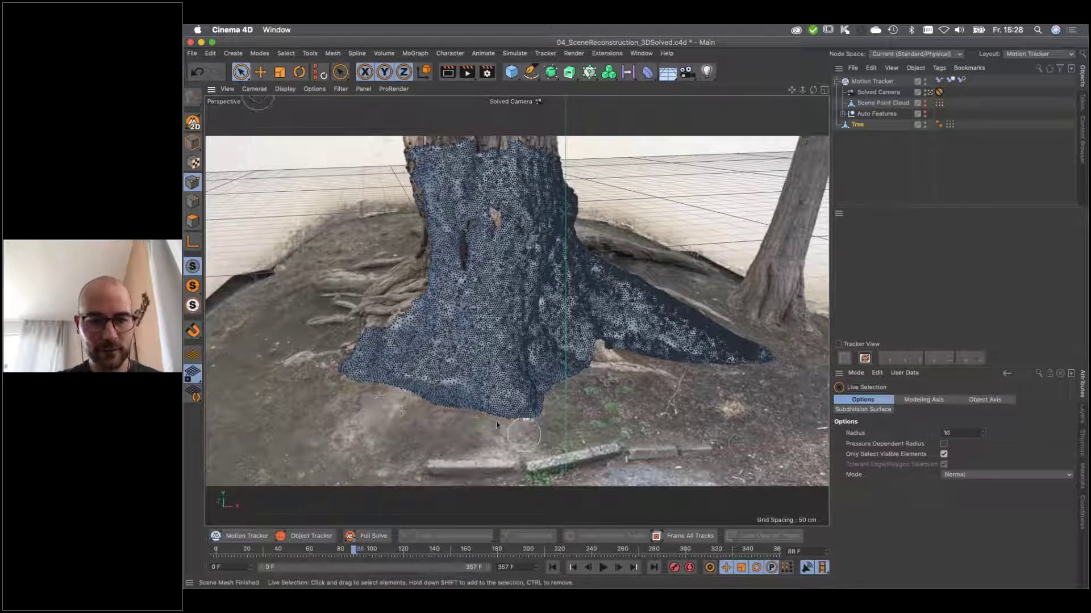
pyautogui.moveTo(463, 414)
pyautogui.mouseDown()
pyautogui.moveTo(458, 402)
pyautogui.moveTo(377, 384)
pyautogui.moveTo(372, 349)
pyautogui.moveTo(356, 381)
pyautogui.moveTo(409, 290)
pyautogui.moveTo(402, 381)
pyautogui.mouseUp()
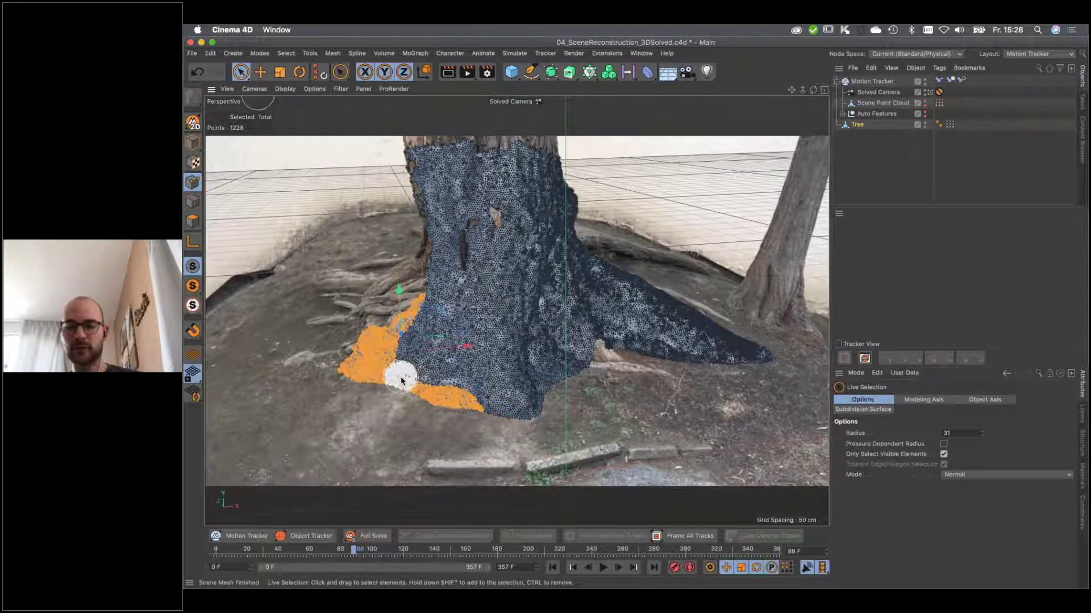
pyautogui.press('super+shift+a')
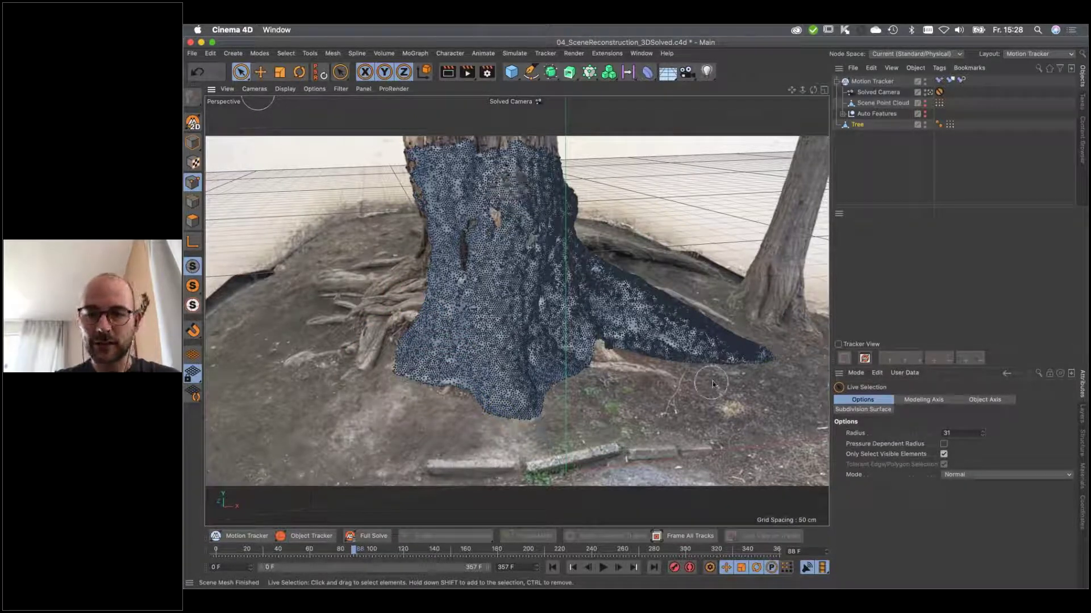
pyautogui.moveTo(718, 378)
pyautogui.mouseDown()
pyautogui.moveTo(618, 369)
pyautogui.moveTo(535, 317)
pyautogui.moveTo(484, 316)
pyautogui.moveTo(499, 342)
pyautogui.mouseUp()
# Pick one point on the trunk and extend the selection to all points connected to it.
pyautogui.press('e')
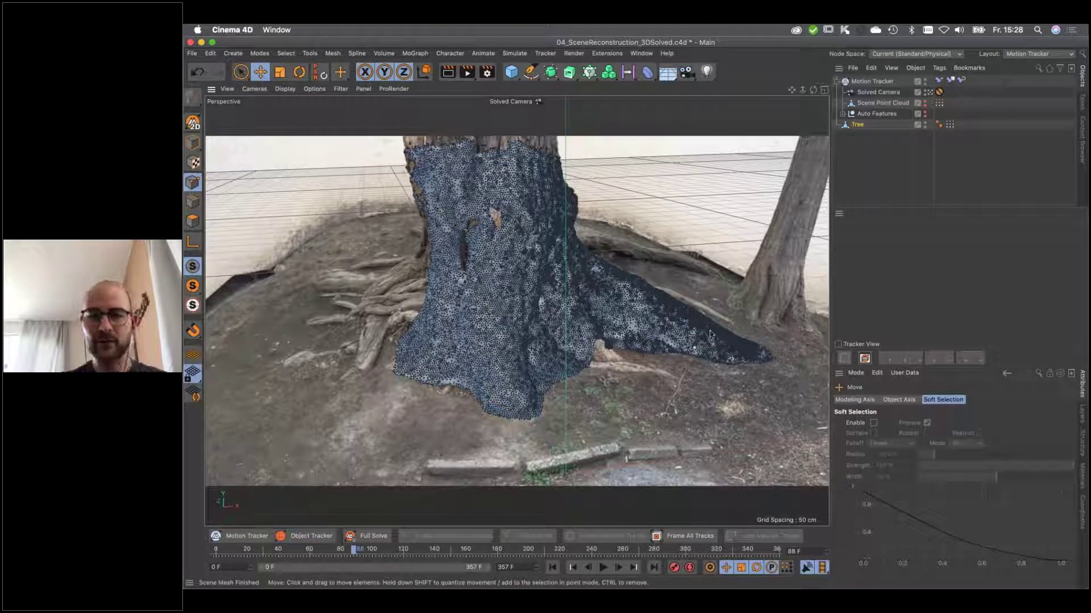
pyautogui.click(494, 313)
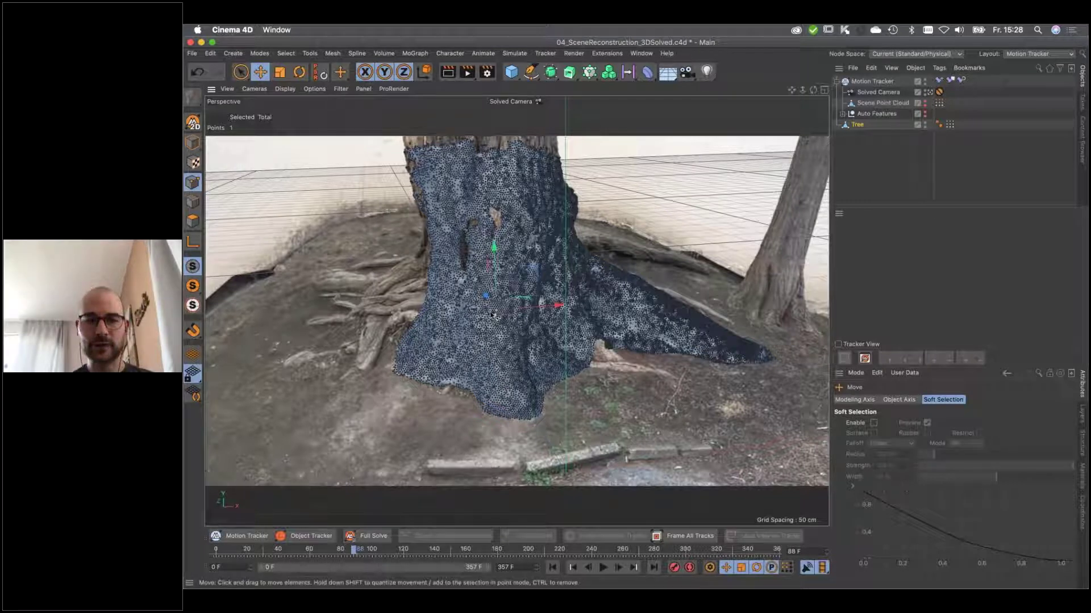
pyautogui.click(286, 53)
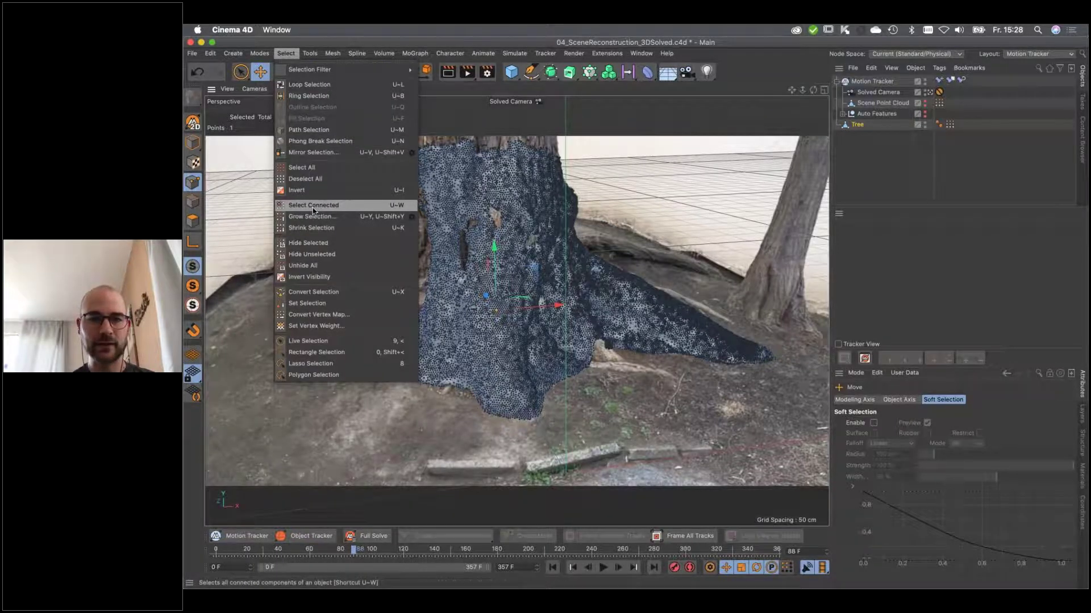
pyautogui.click(313, 206)
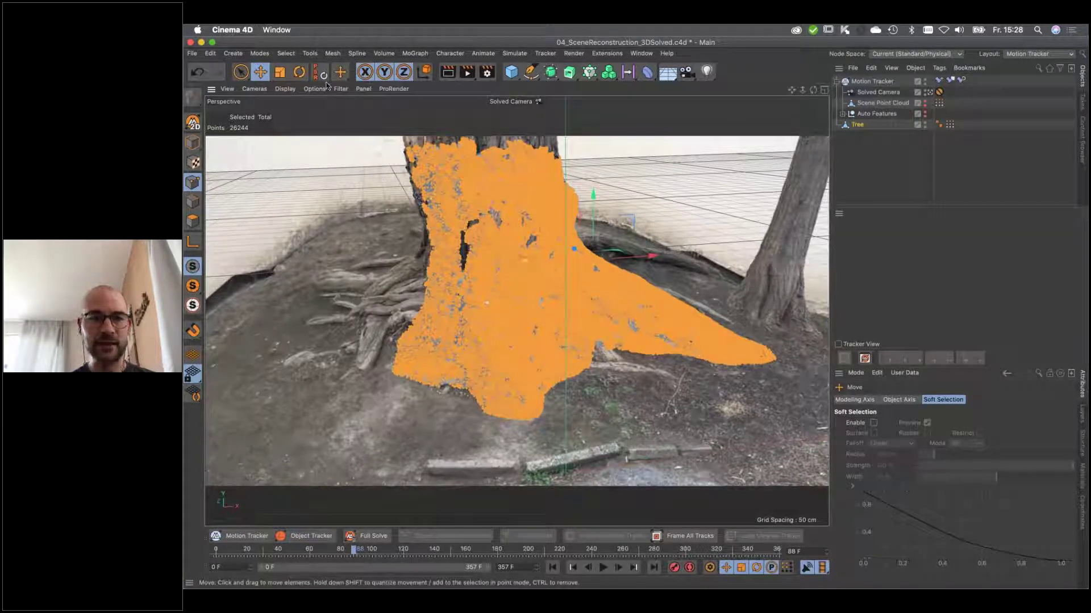
# Invert the point selection, delete the loose fragments around the trunk and clear the selection.
pyautogui.click(285, 54)
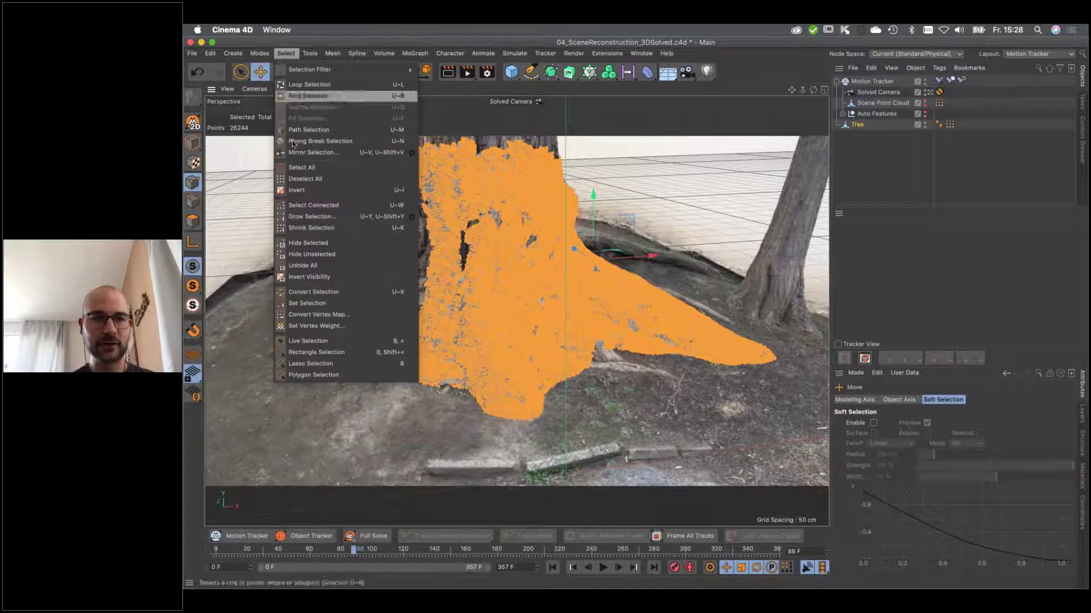
pyautogui.click(297, 190)
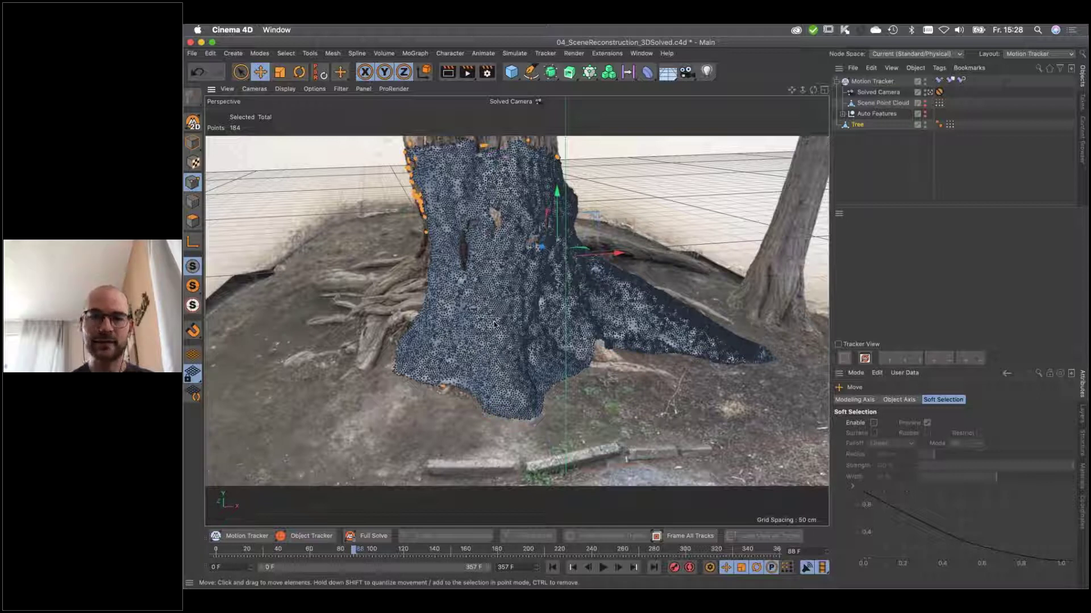
pyautogui.hotkey('ctrl', 'shift', 'a')
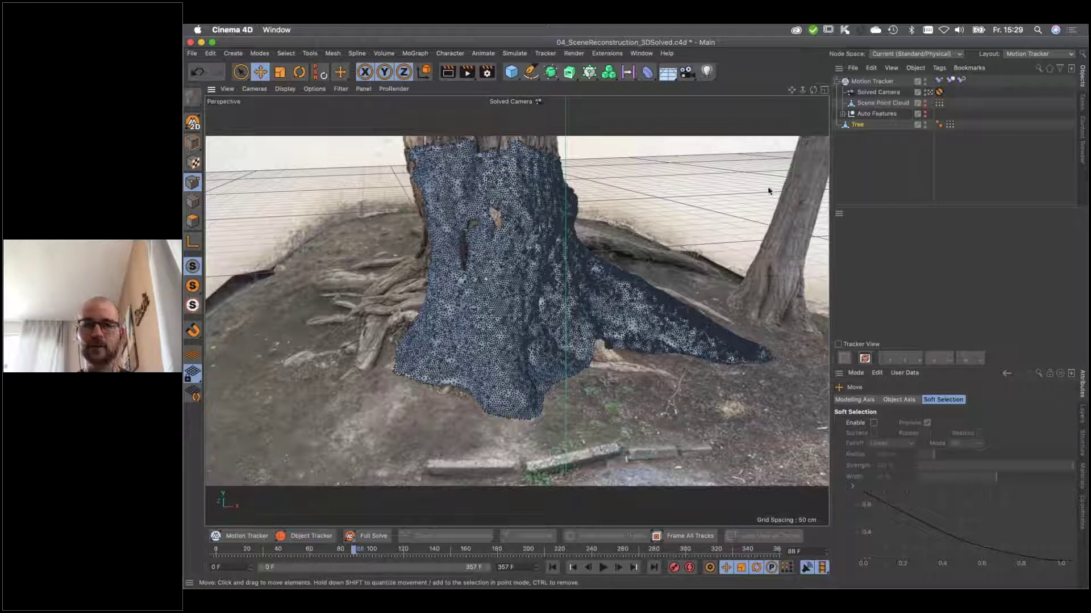
# Return to Model mode and switch the interface layout to Startup, giving the attributes area more height.
pyautogui.click(306, 165)
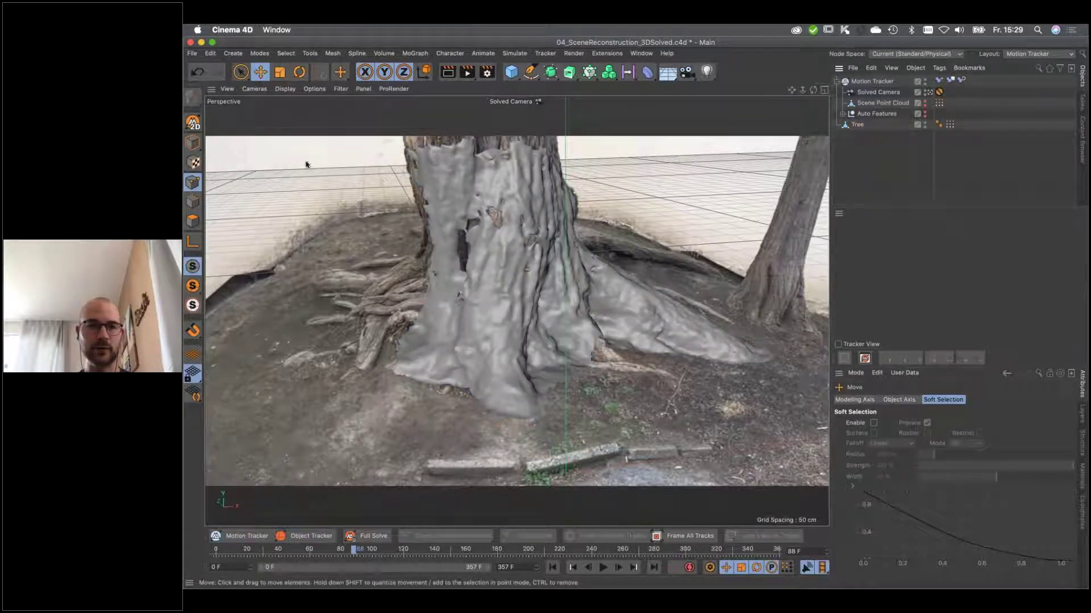
pyautogui.click(194, 144)
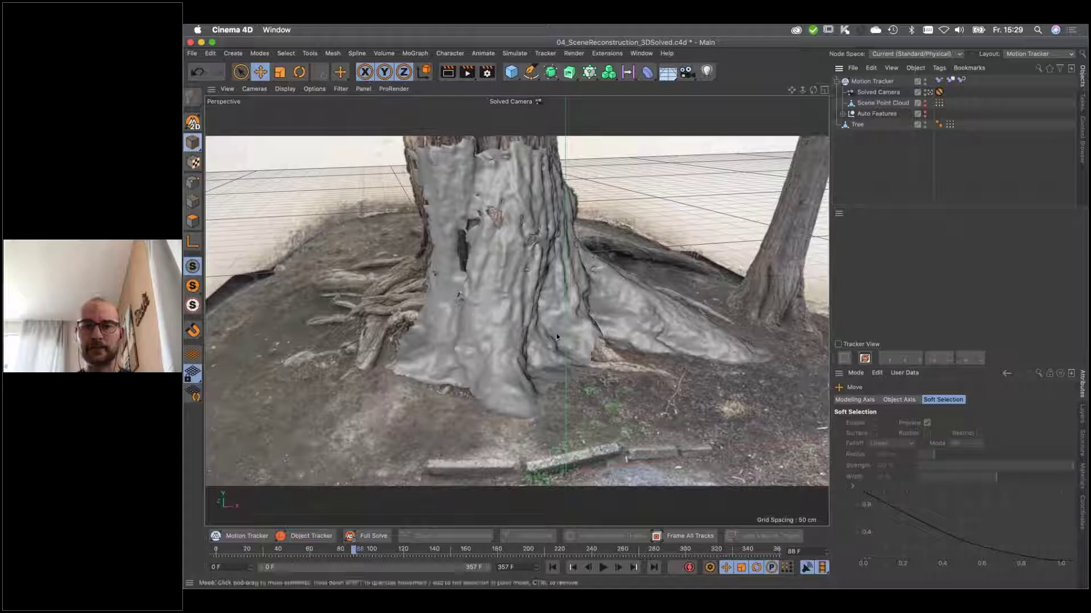
pyautogui.click(1018, 56)
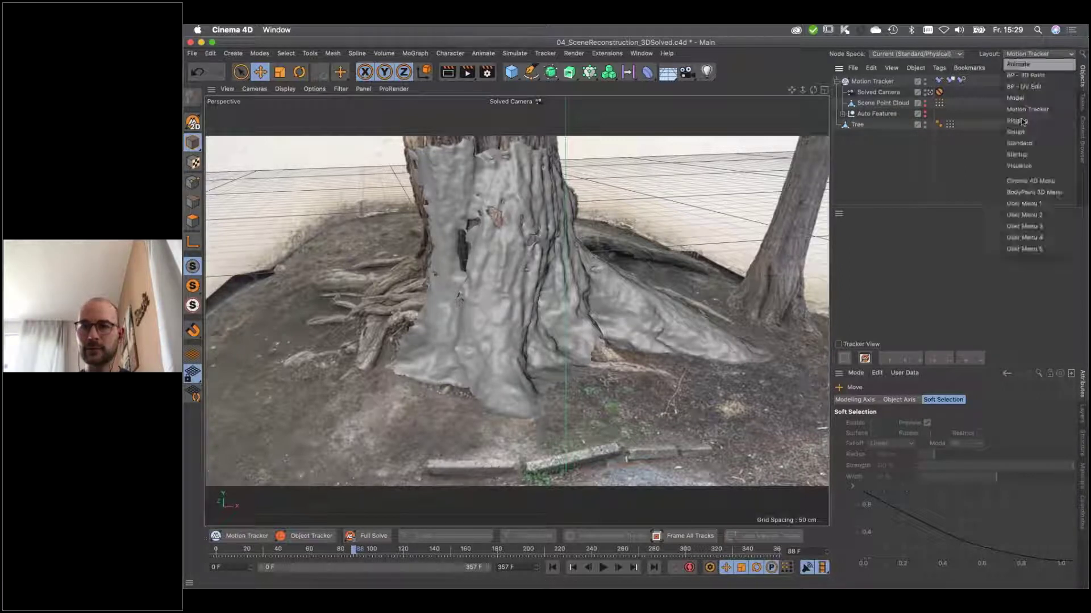
pyautogui.click(1017, 155)
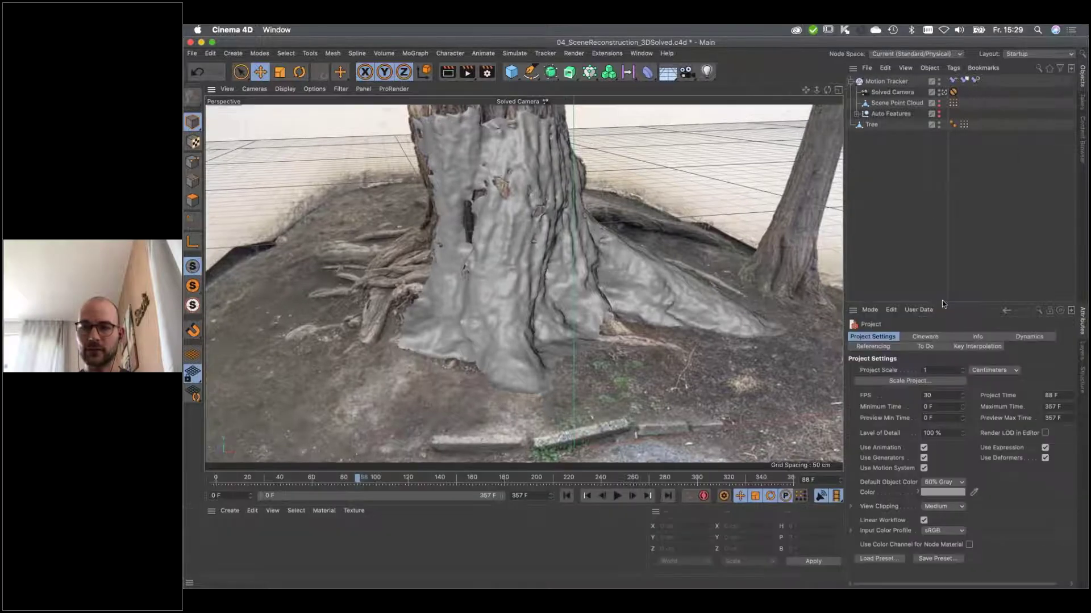
pyautogui.moveTo(946, 288); pyautogui.dragTo(945, 226)
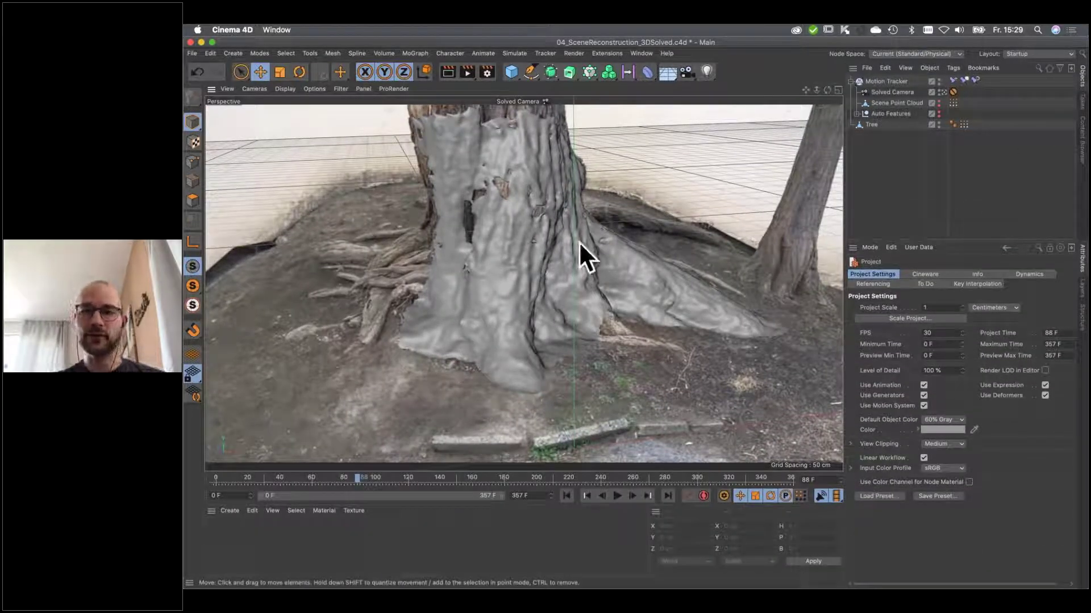
# Enable point editing on the Tree mesh and show its trunk close up through the Default Camera.
pyautogui.click(192, 162)
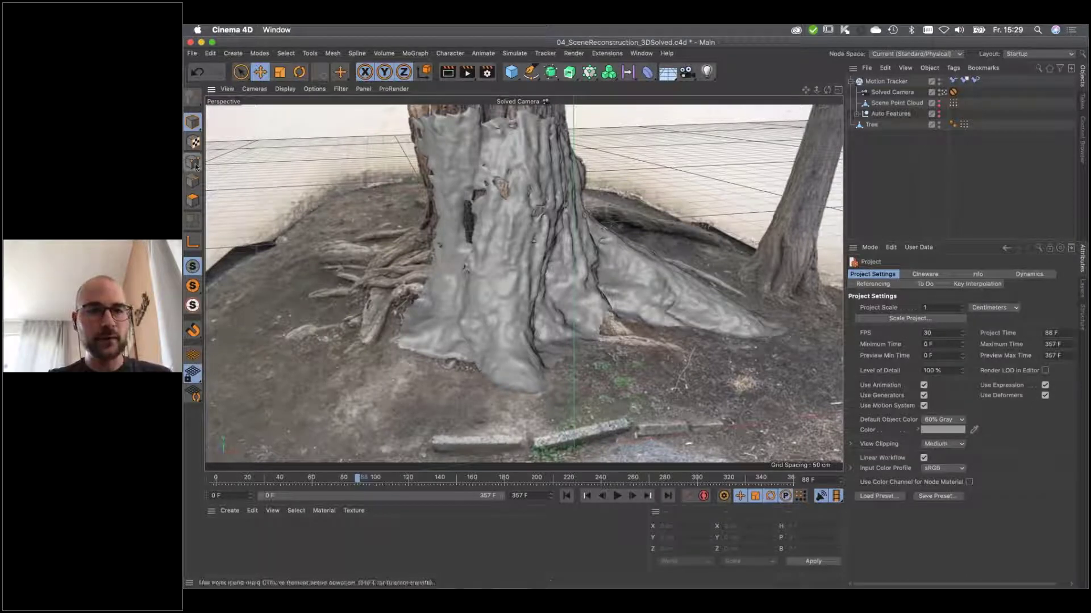
pyautogui.click(871, 125)
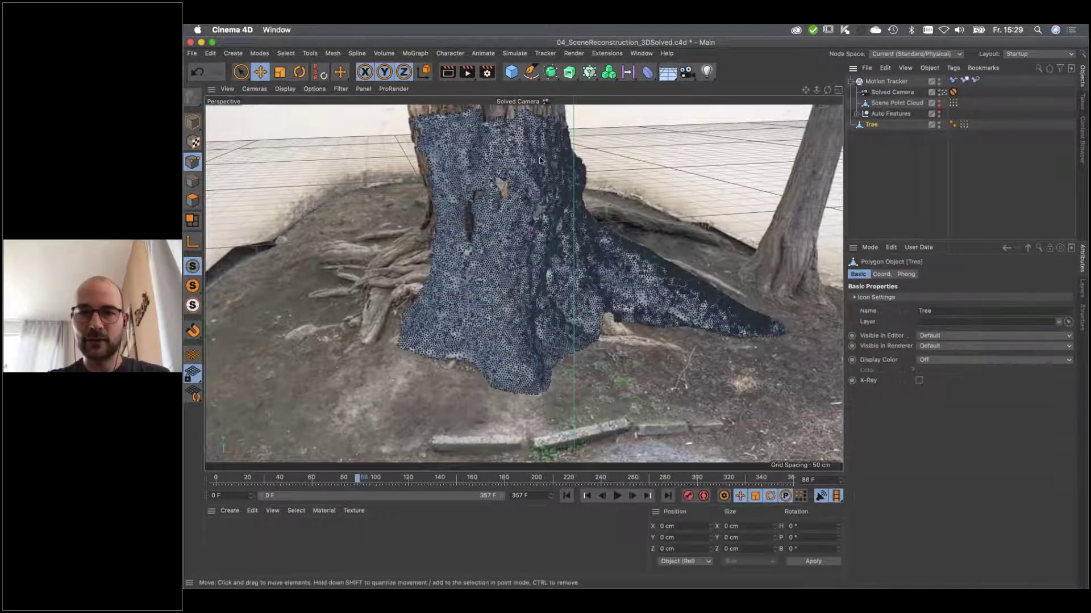
pyautogui.click(941, 93)
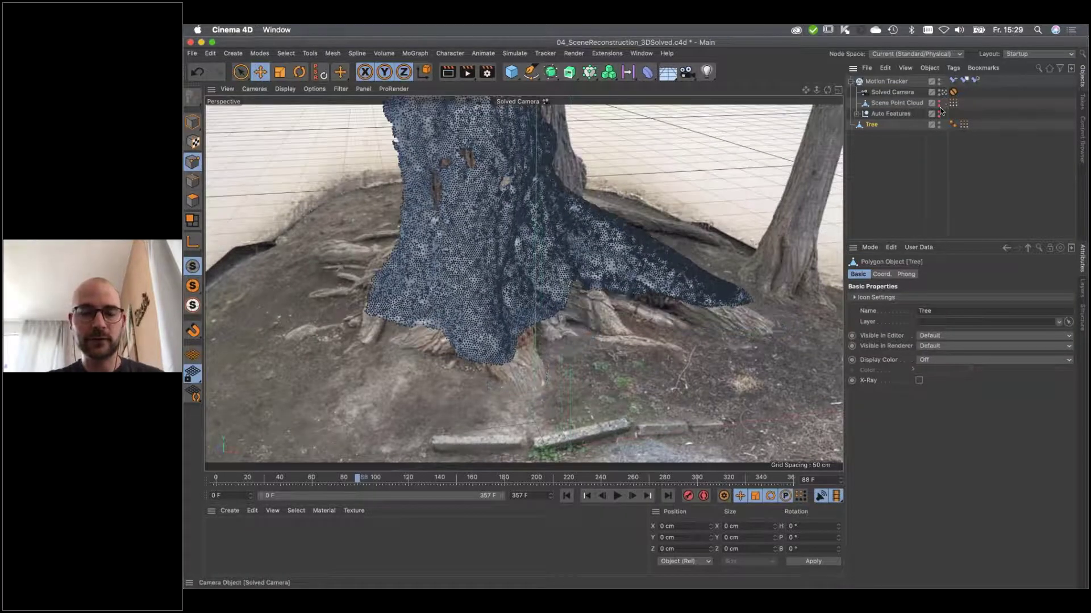
pyautogui.scroll(10, 503, 225)
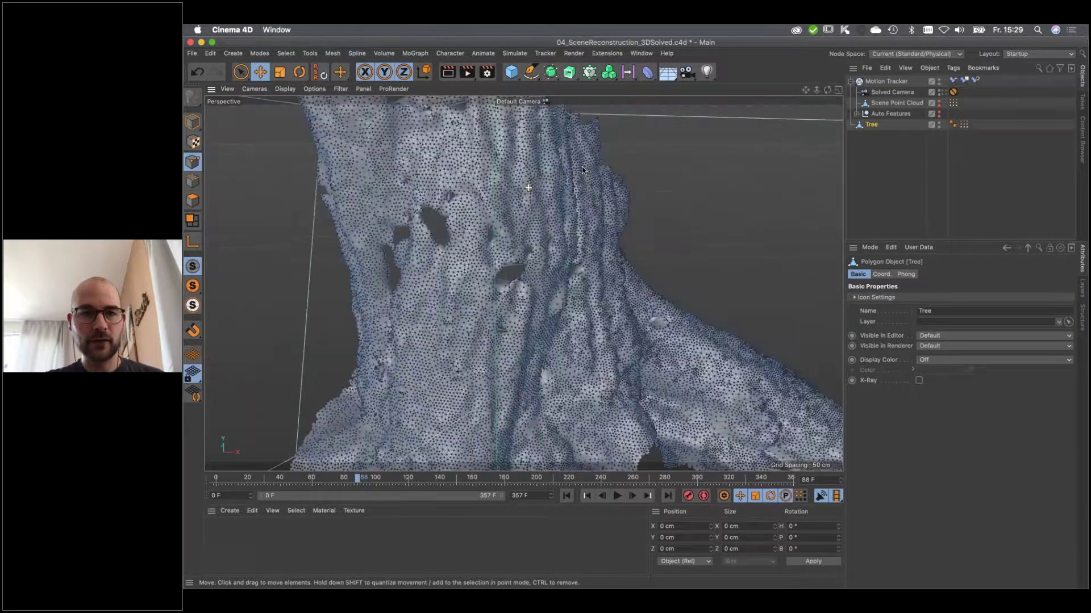
pyautogui.scroll(8, 583, 169)
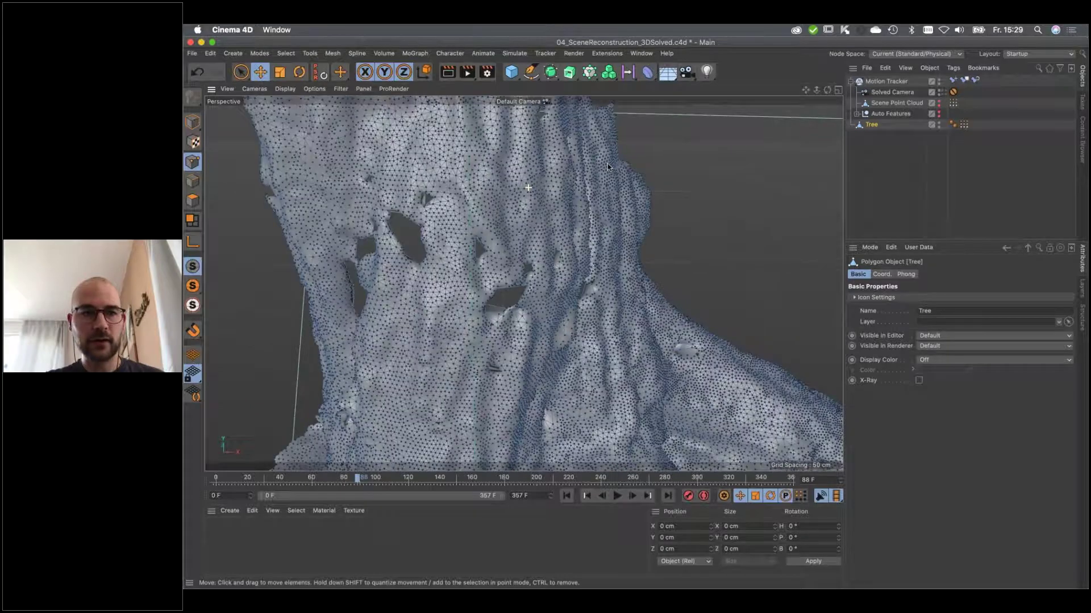
# Select a small patch of points on the upper trunk with Live Selection at radius 7.
pyautogui.click(241, 72)
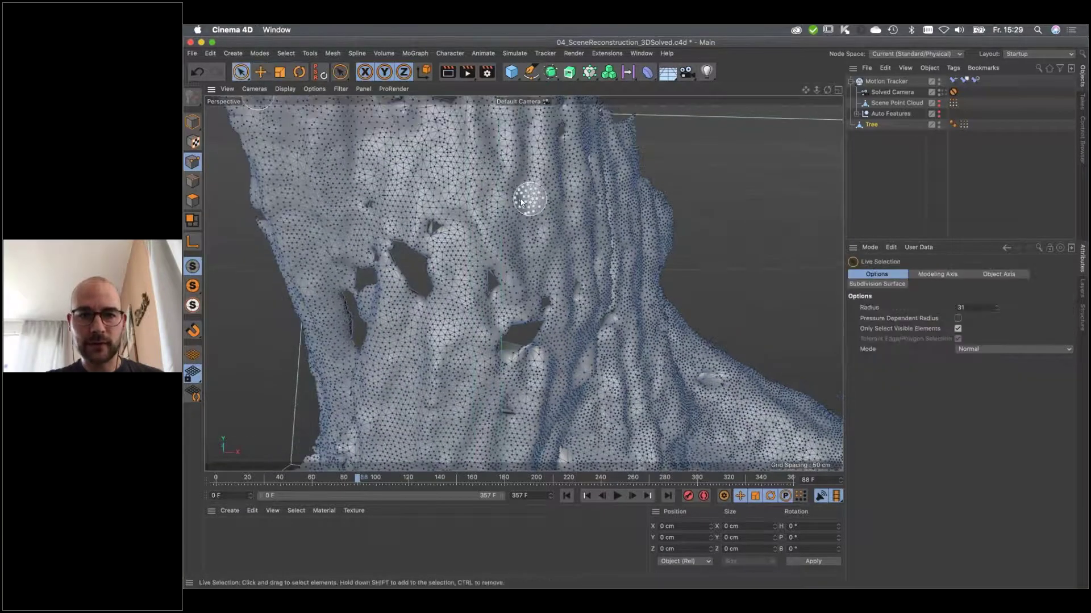
pyautogui.moveTo(516, 202); pyautogui.dragTo(519, 189, button='middle')
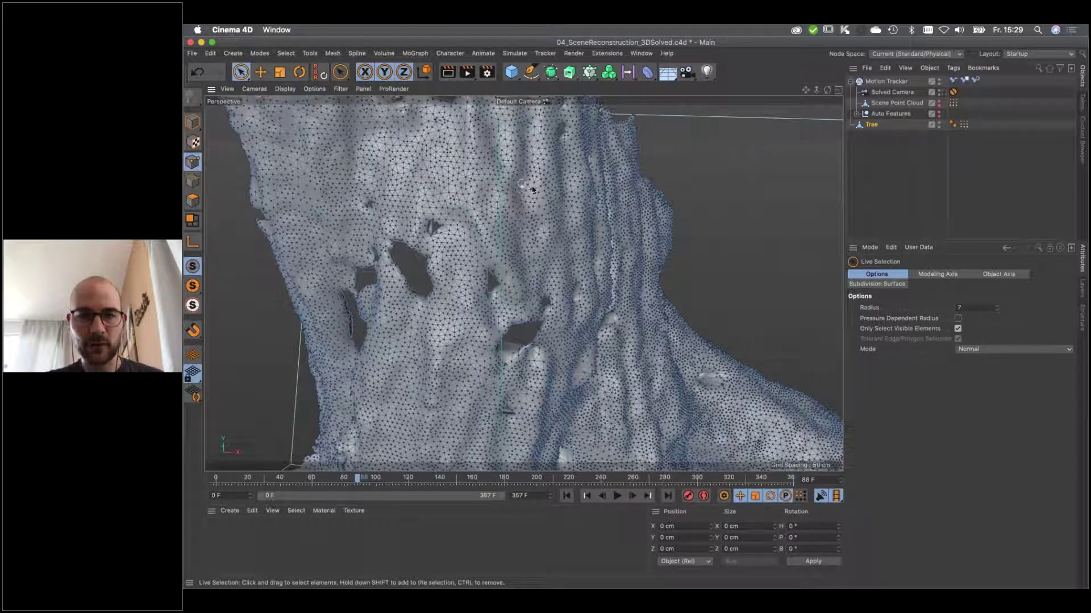
pyautogui.click(478, 170)
pyautogui.moveTo(492, 183); pyautogui.dragTo(490, 180)
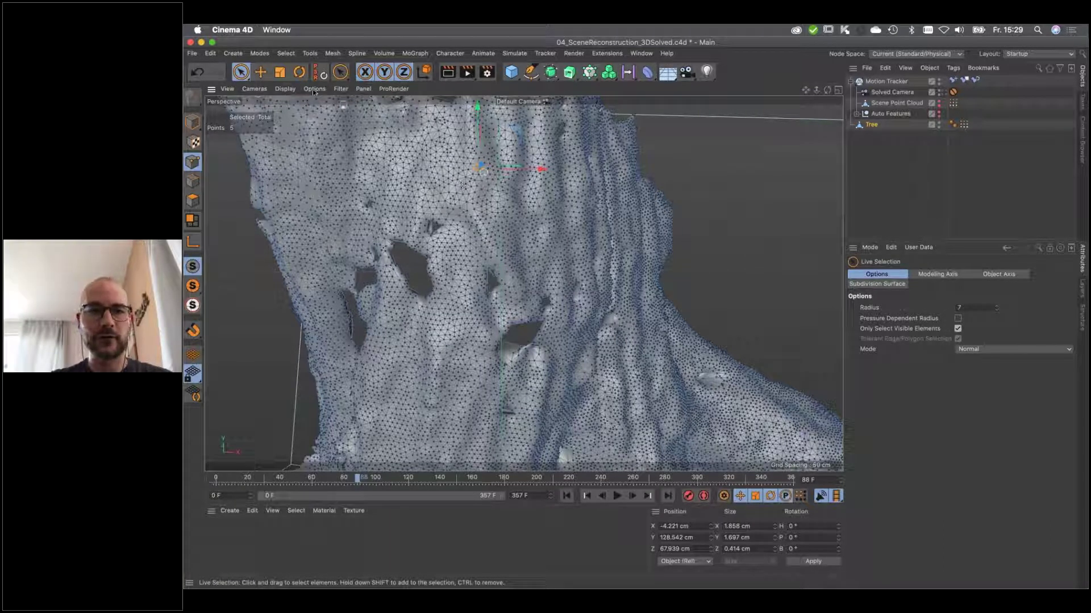
# Set the vertex weight of the selected trunk points to 100 to create a vertex map on the Tree.
pyautogui.click(286, 54)
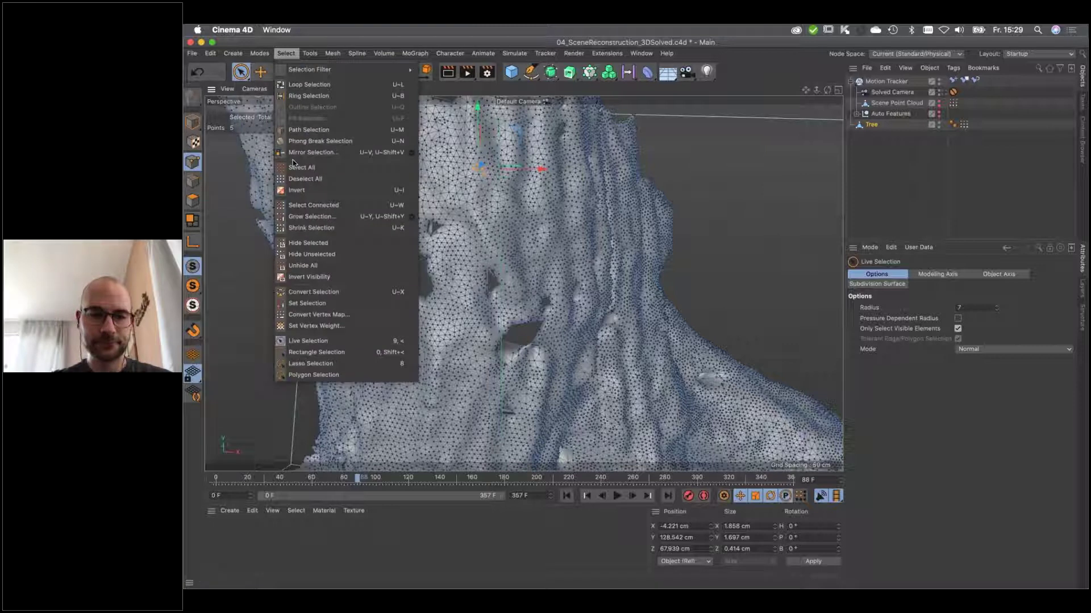
pyautogui.click(339, 329)
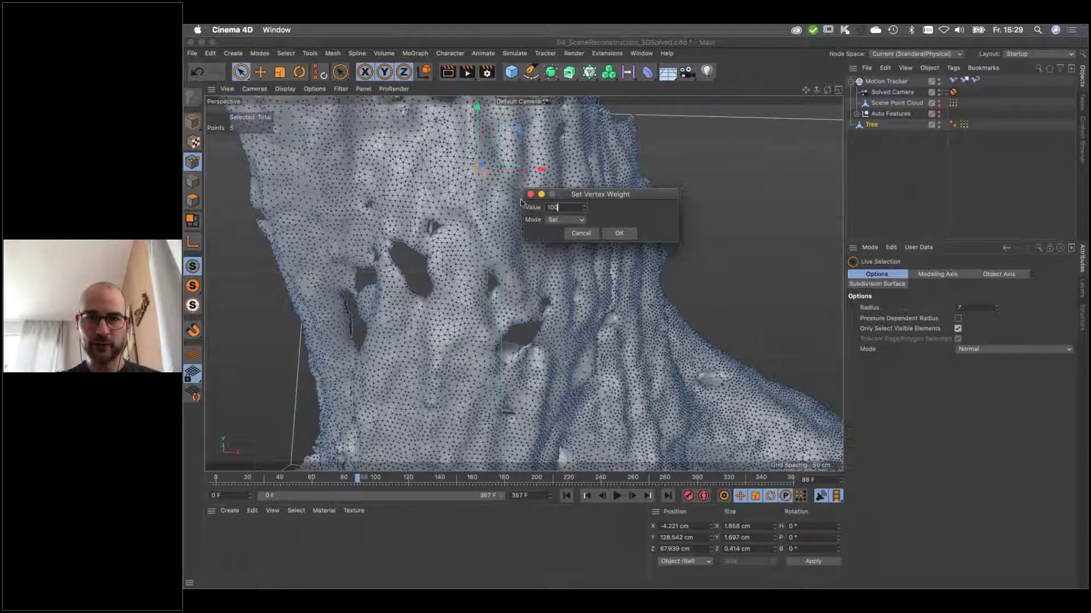
pyautogui.click(623, 236)
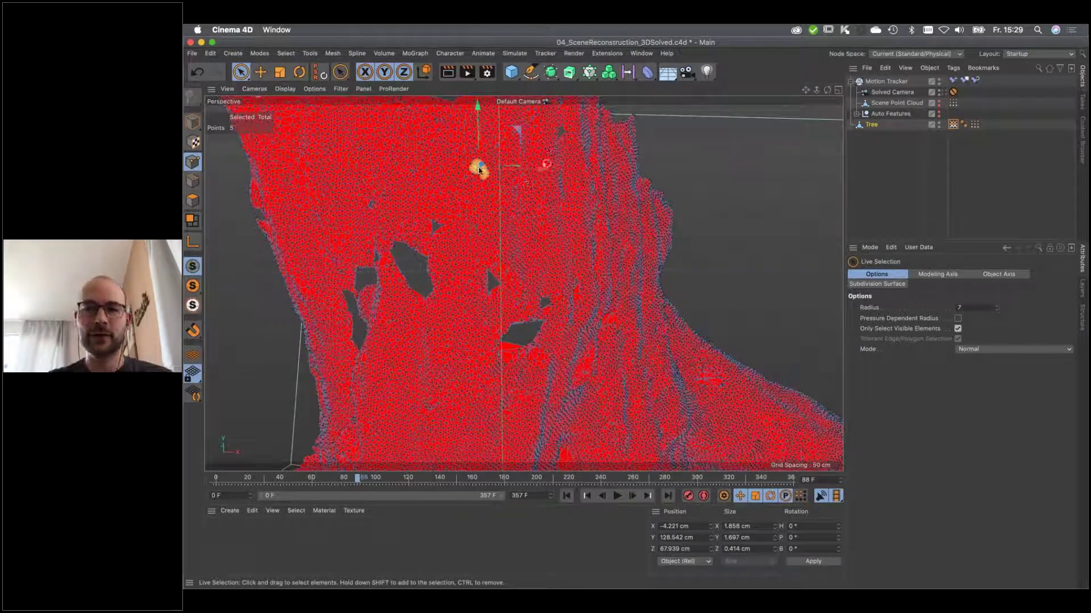
# Examine the Tree's vertex map up close around the weighted patch and across the trunk.
pyautogui.click(953, 124)
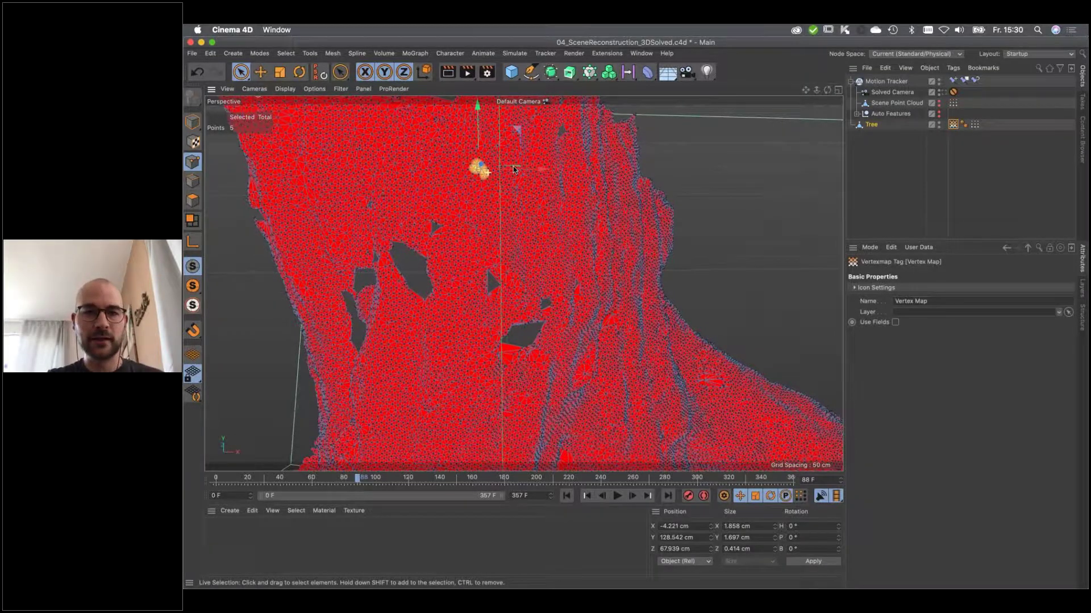
pyautogui.scroll(5, 490, 174)
pyautogui.scroll(3, 533, 228)
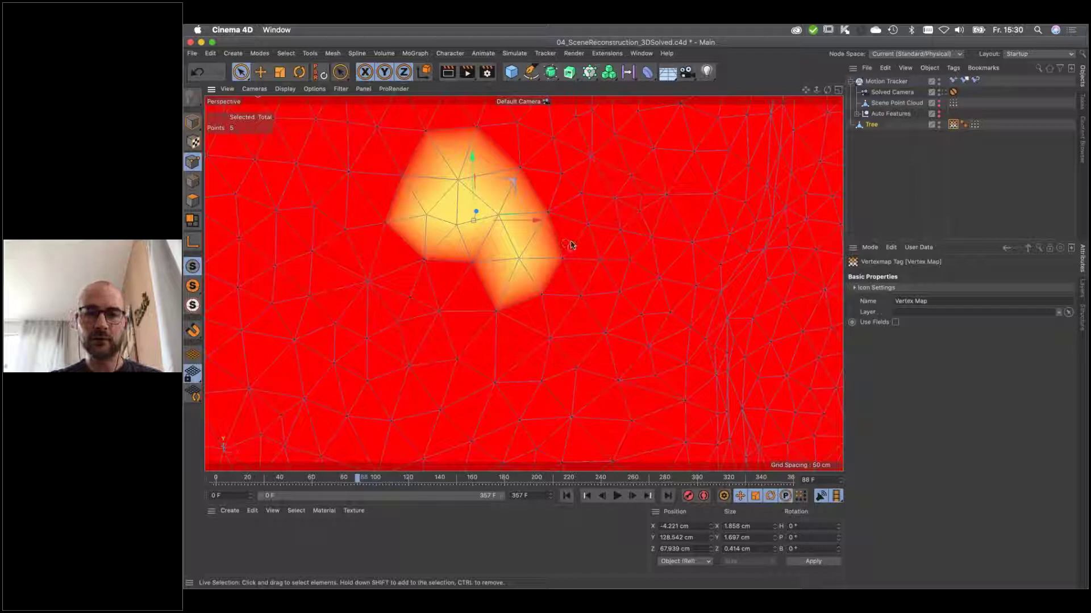
pyautogui.scroll(-6, 608, 224)
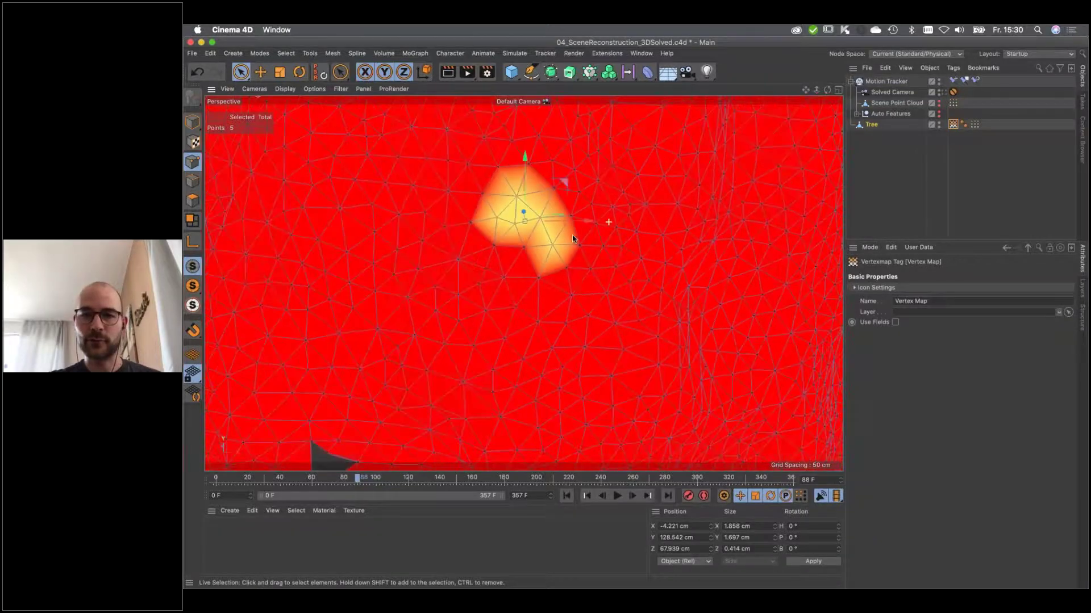
pyautogui.scroll(-10, 551, 246)
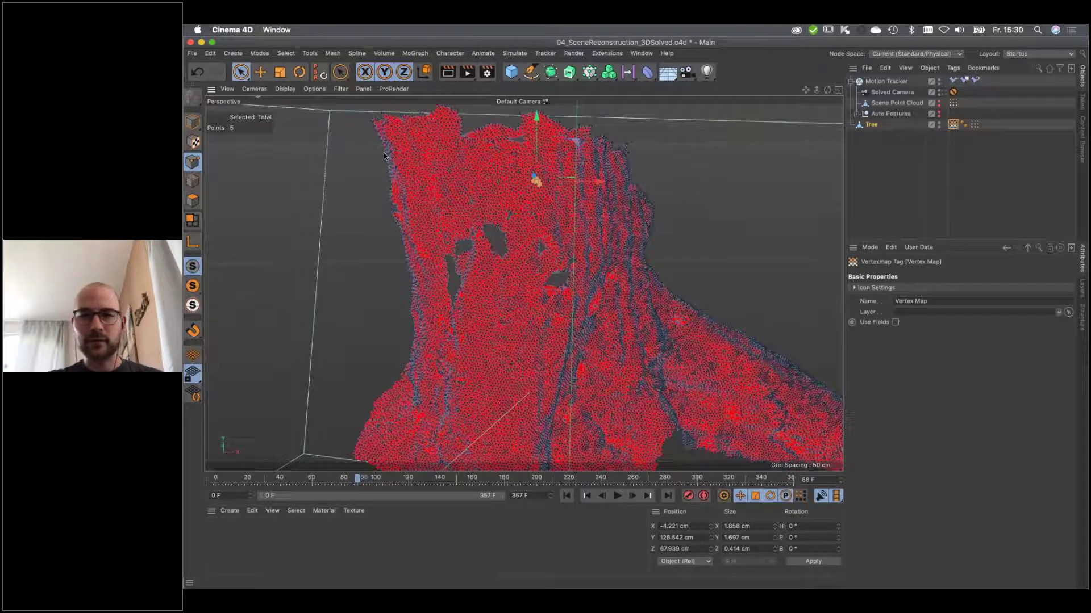
# Display only the Tree's vertex map without the mesh points and play the animation from the first frame.
pyautogui.click(909, 159)
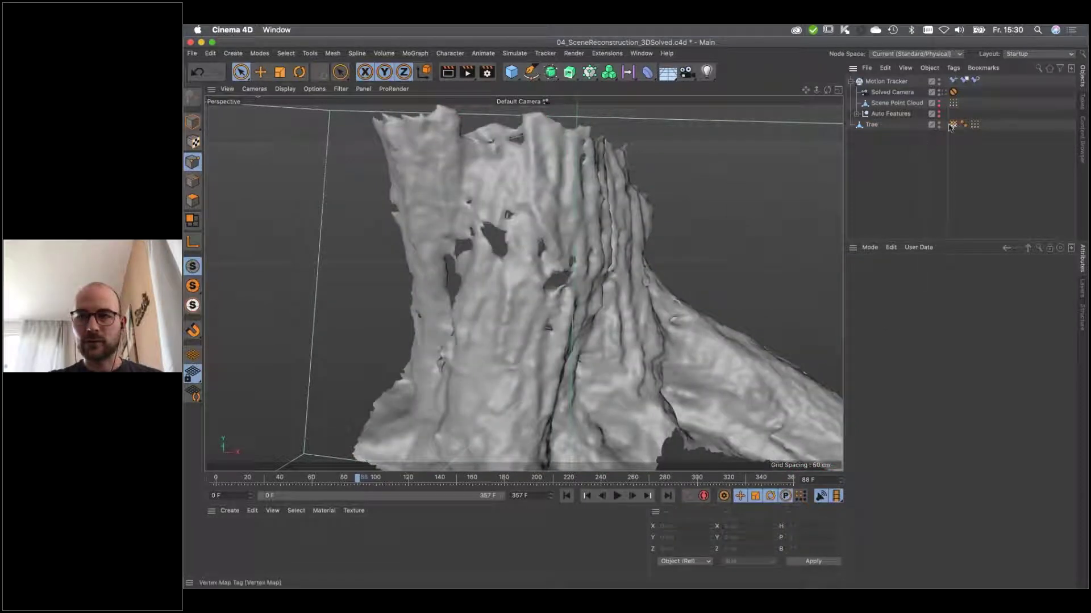
pyautogui.click(953, 125)
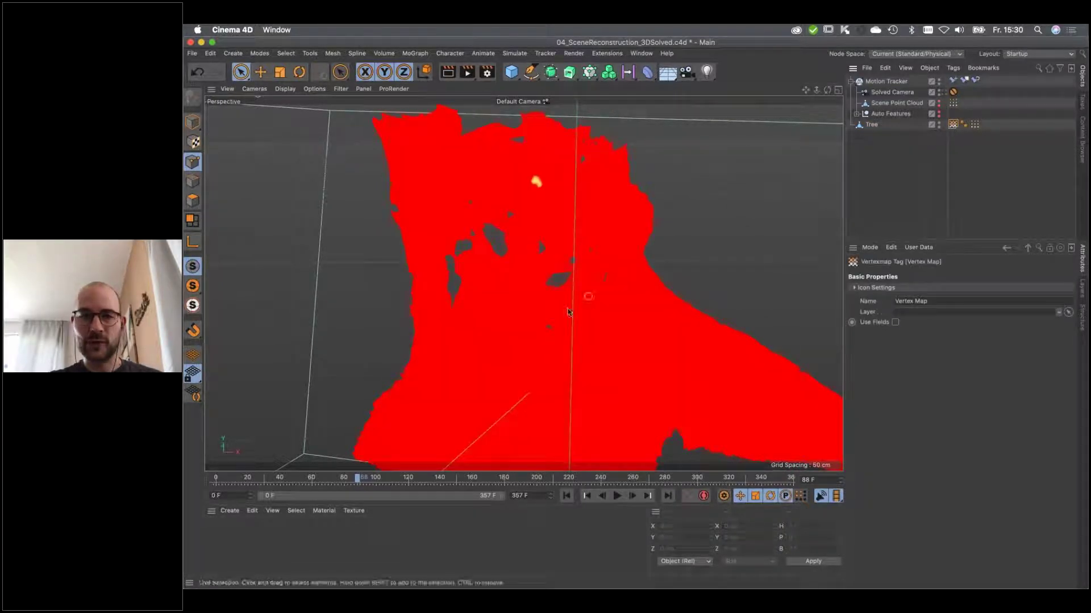
pyautogui.keyDown('alt'); pyautogui.moveTo(585, 304); pyautogui.dragTo(602, 298); pyautogui.keyUp('alt')
pyautogui.click(568, 498)
pyautogui.click(618, 496)
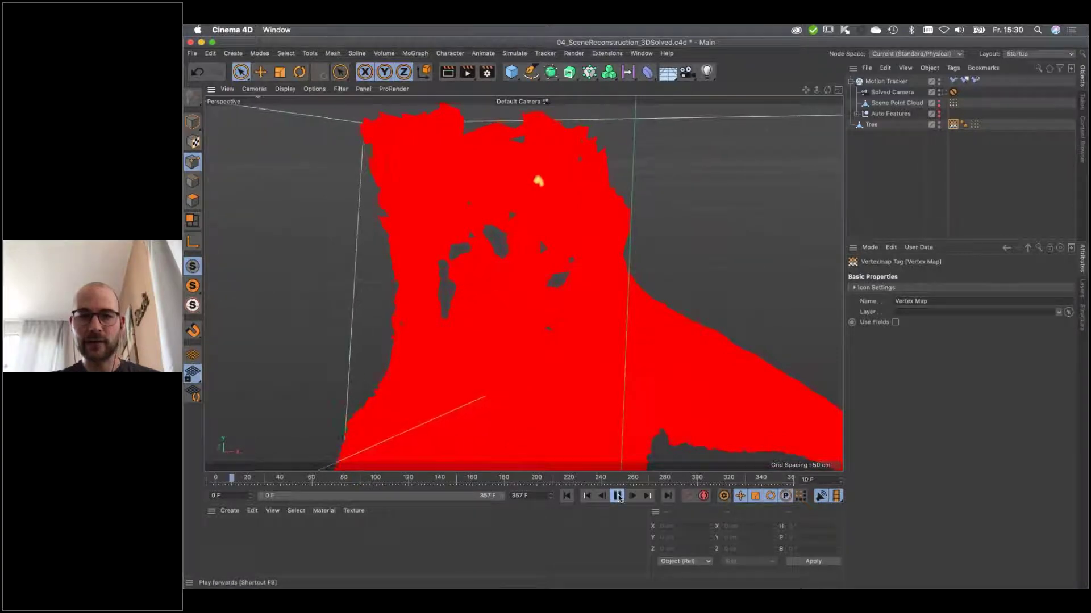
# Stop the playback at the first frame and enable Use Fields for the Tree's vertex map.
pyautogui.click(616, 496)
pyautogui.click(566, 496)
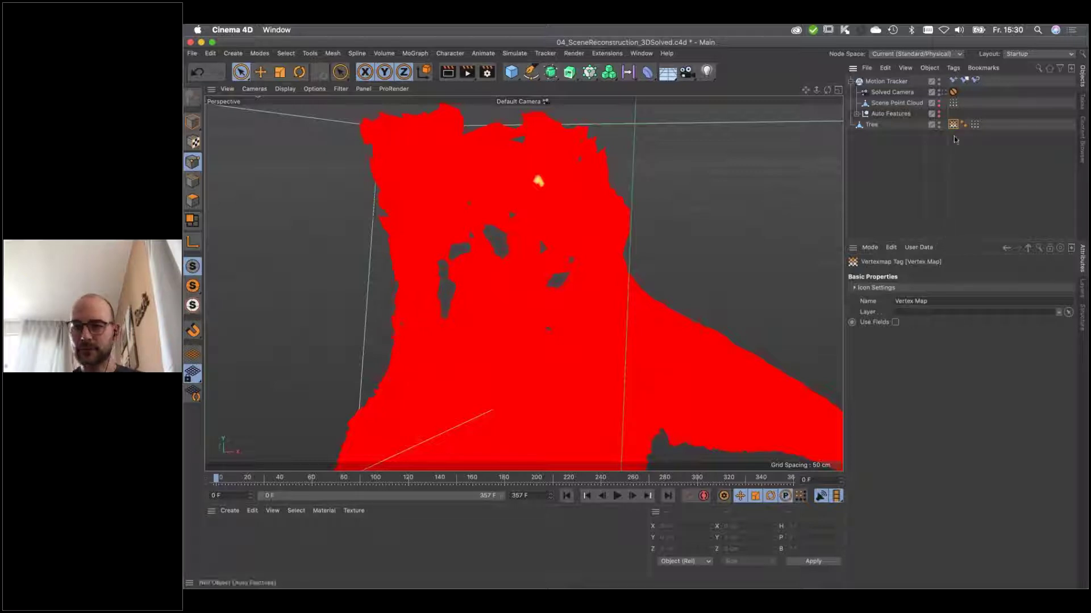
pyautogui.click(895, 323)
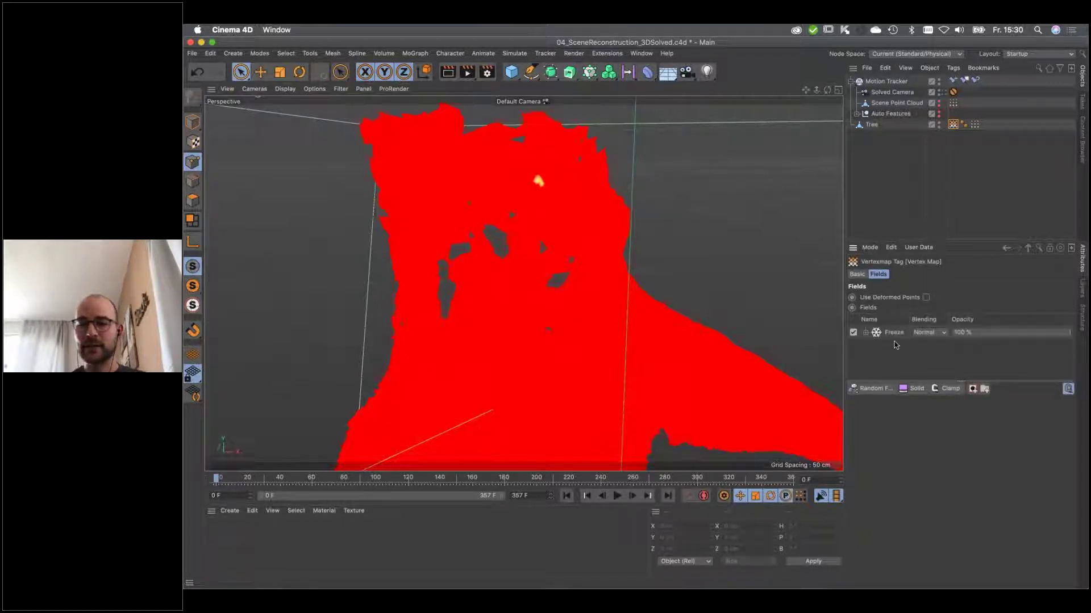
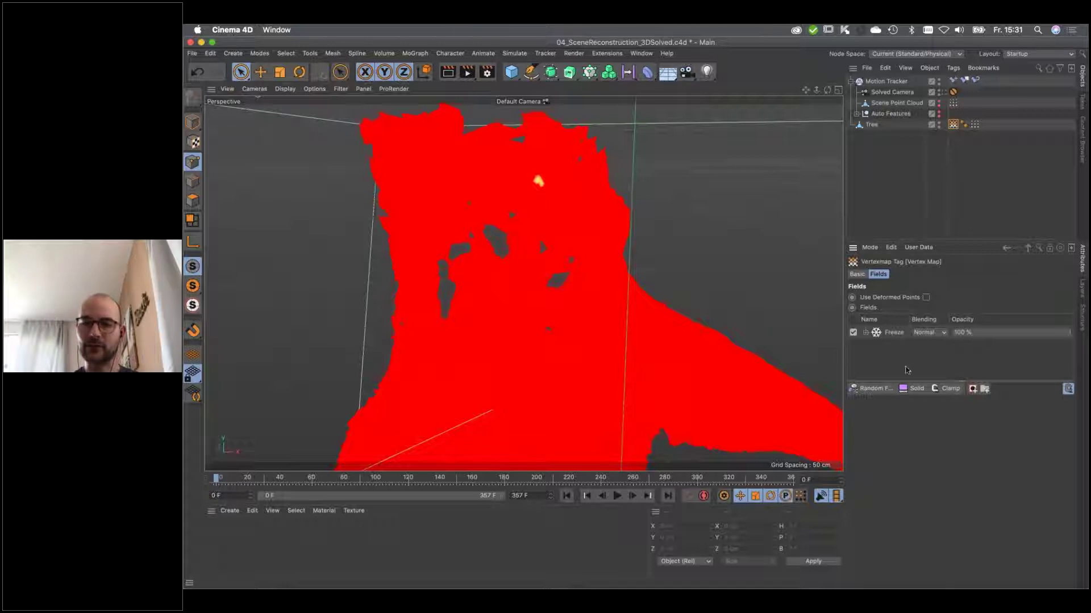
# Try a Linear Field on the Tree's vertex map, scaling and moving it across the mesh, and delete it.
pyautogui.click(877, 389)
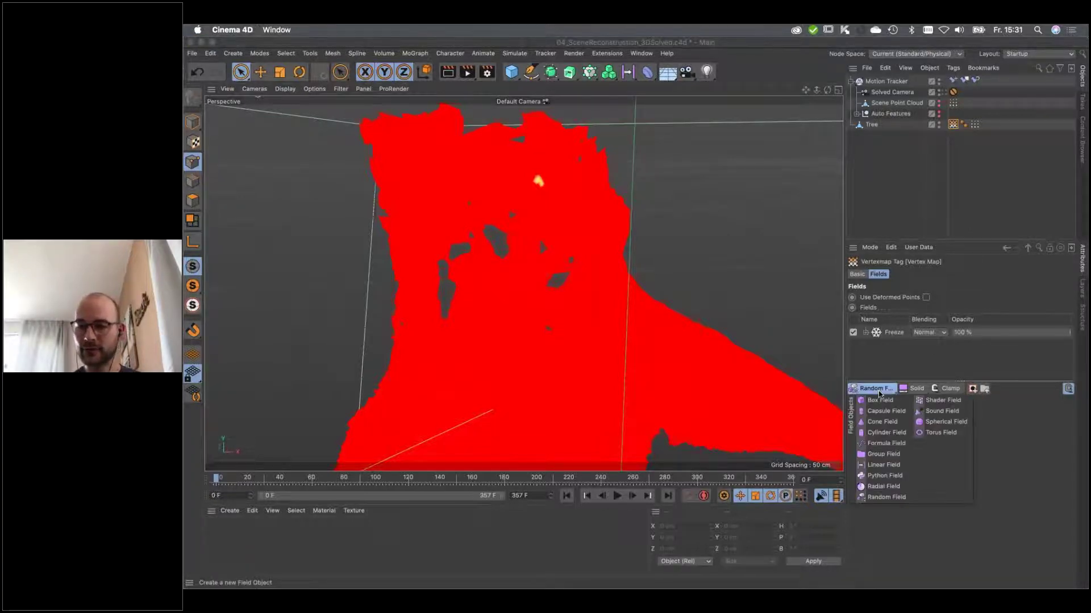
pyautogui.click(884, 465)
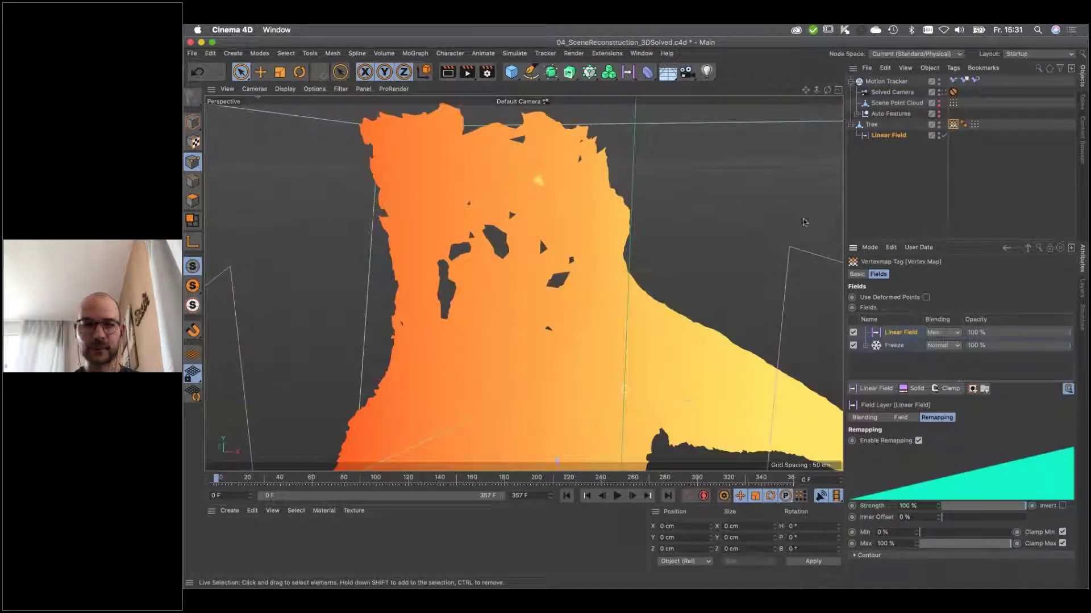
pyautogui.press('t')
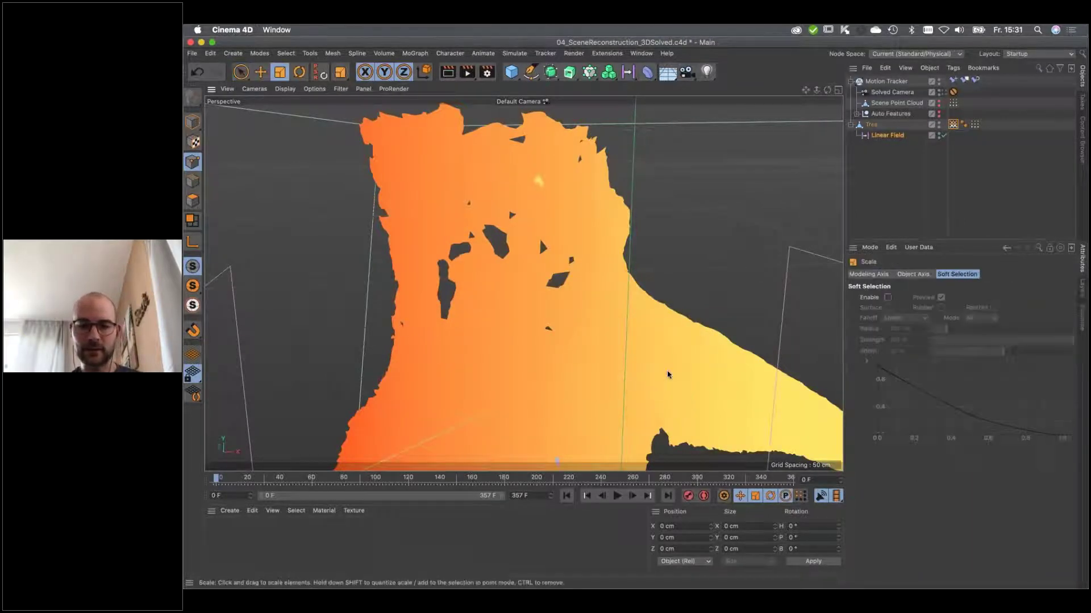
pyautogui.moveTo(585, 396); pyautogui.dragTo(737, 157)
pyautogui.press('e')
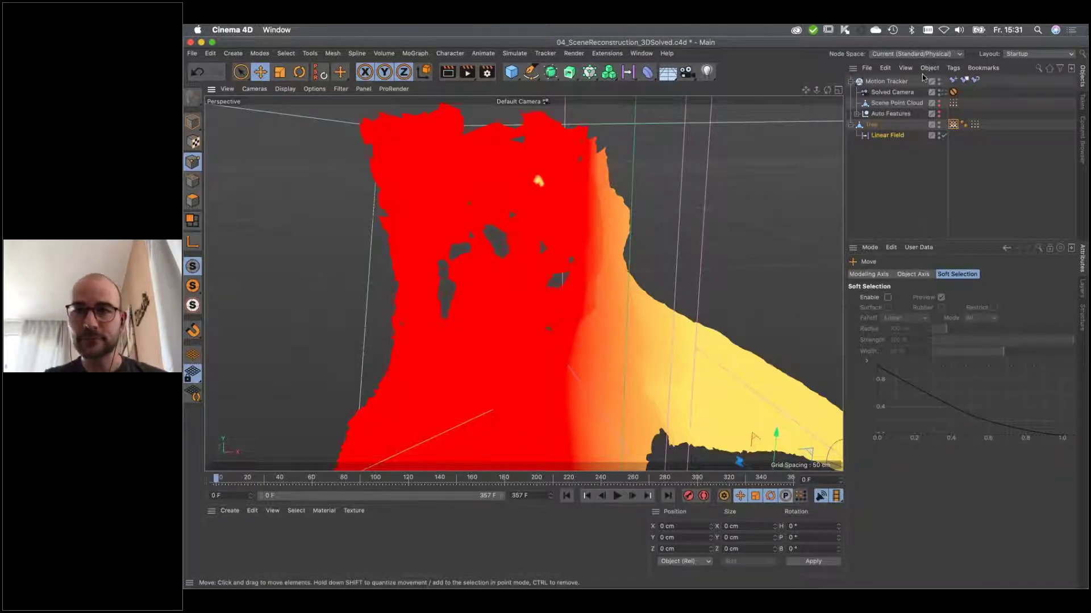
pyautogui.click(873, 139)
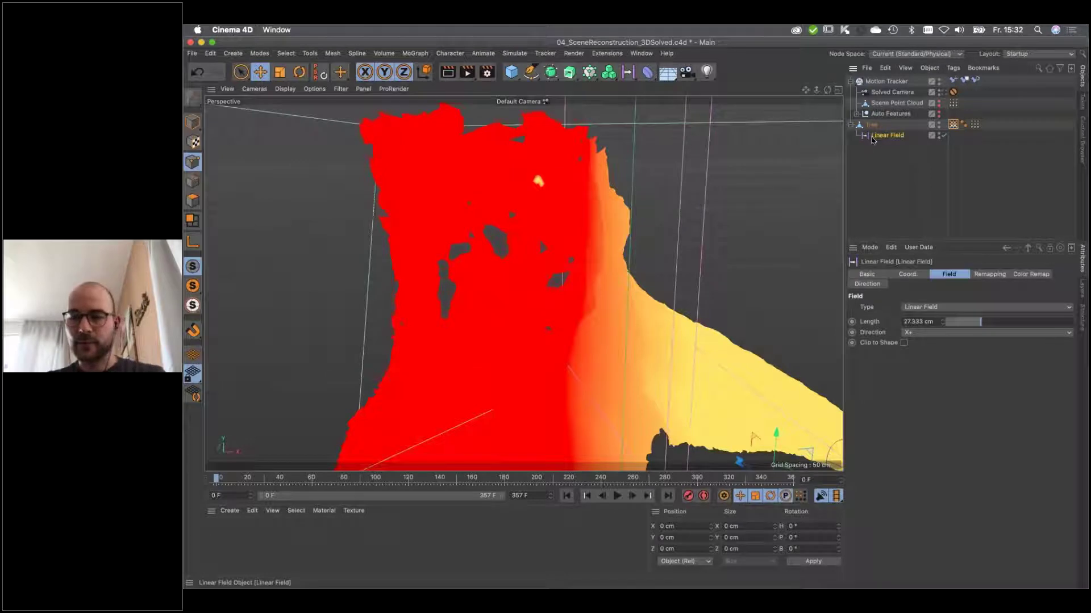
pyautogui.press('Delete')
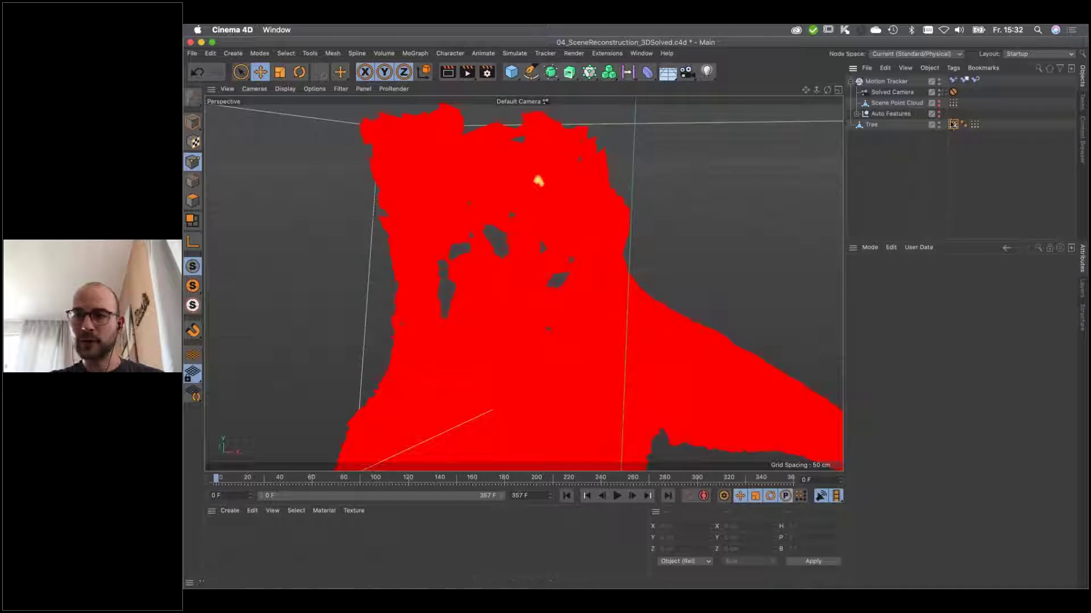
# Set the vertex map's Freeze layer to Grow mode, preview the spread and return to the first frame.
pyautogui.click(953, 124)
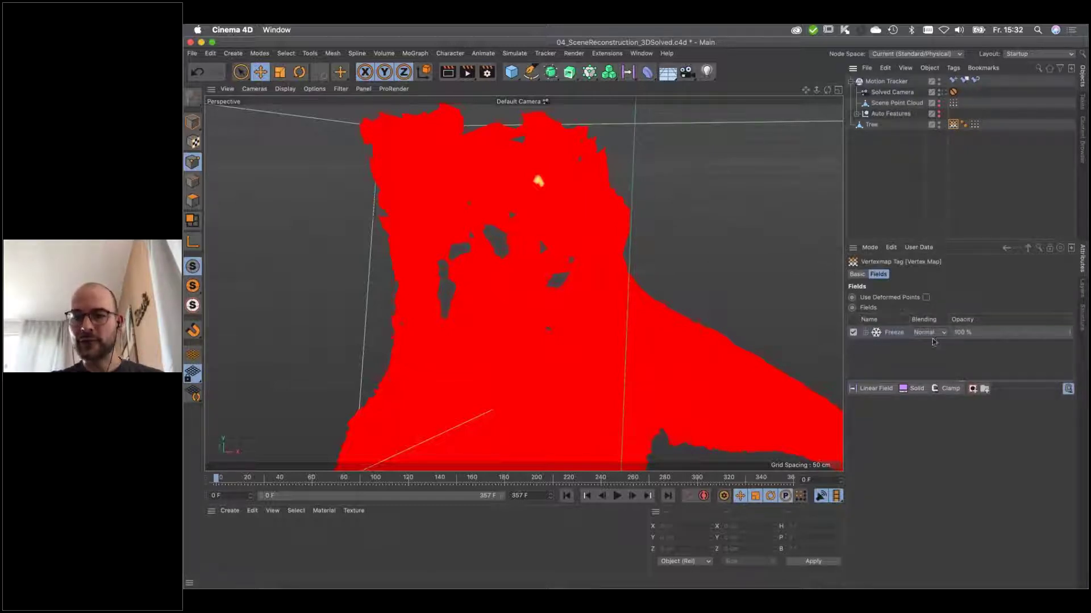
pyautogui.click(879, 335)
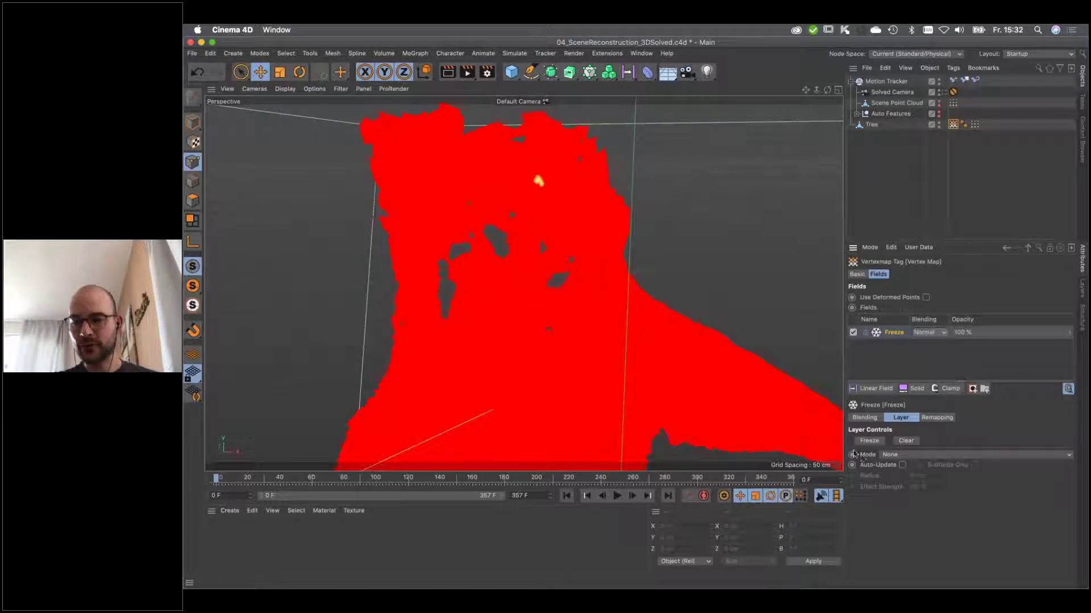
pyautogui.click(892, 456)
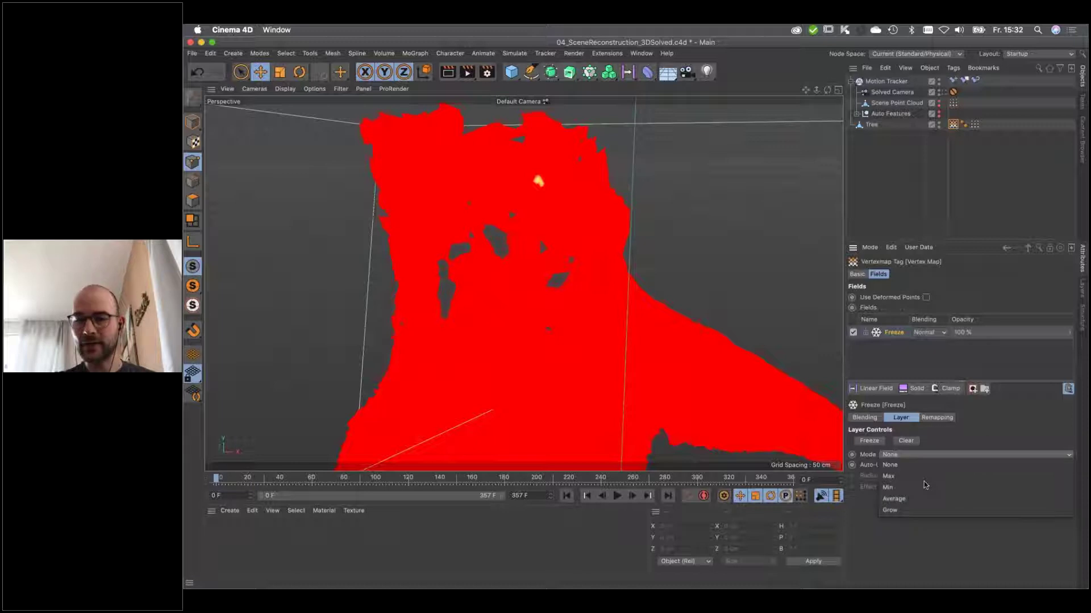
pyautogui.click(905, 516)
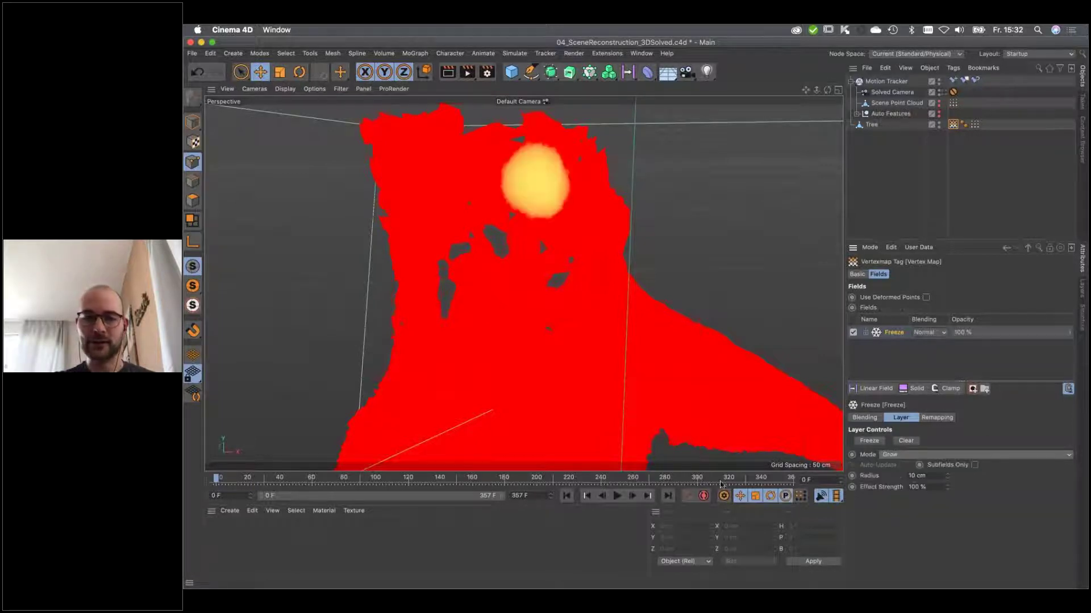
pyautogui.keyDown('alt'); pyautogui.moveTo(574, 377); pyautogui.dragTo(610, 369); pyautogui.keyUp('alt')
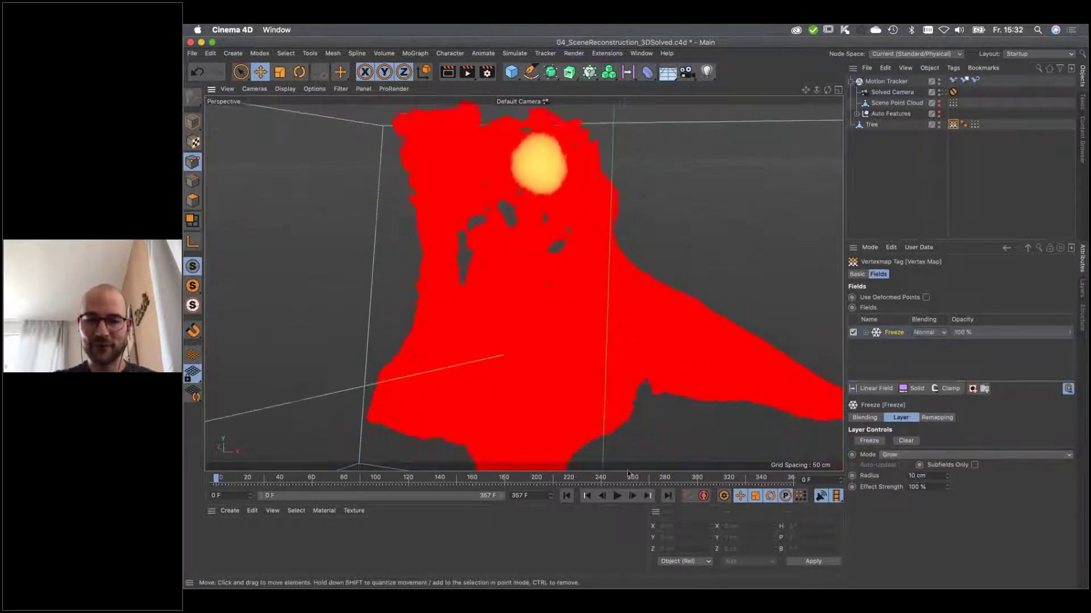
pyautogui.click(617, 497)
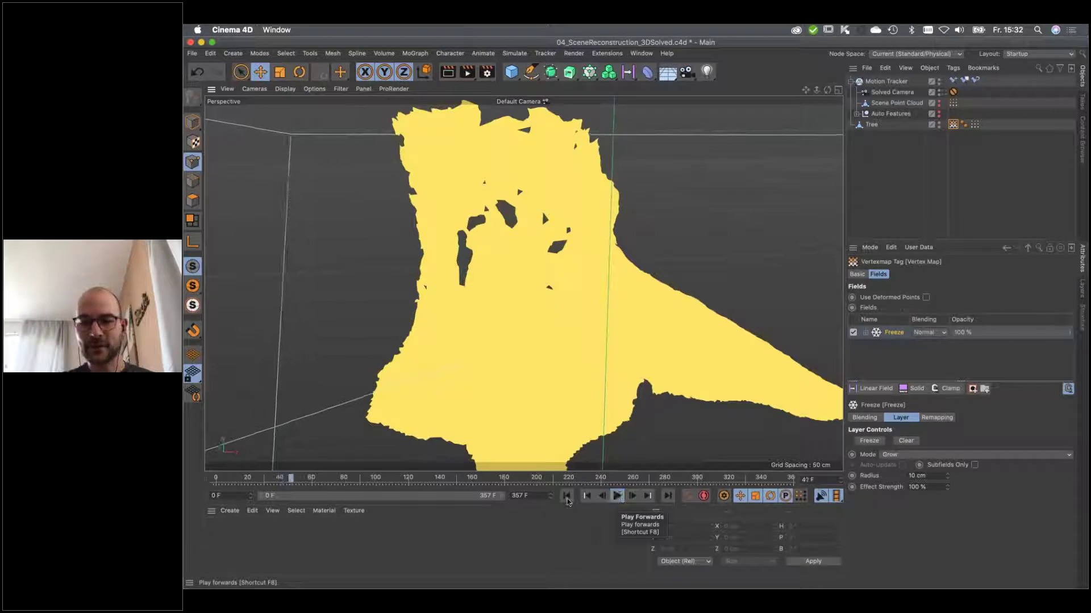
pyautogui.click(618, 497)
pyautogui.click(567, 496)
# Set the Freeze layer's growth Radius to 2 cm and play the animation to check the slower spread.
pyautogui.doubleClick(916, 476)
pyautogui.write('2')
pyautogui.press('Return')
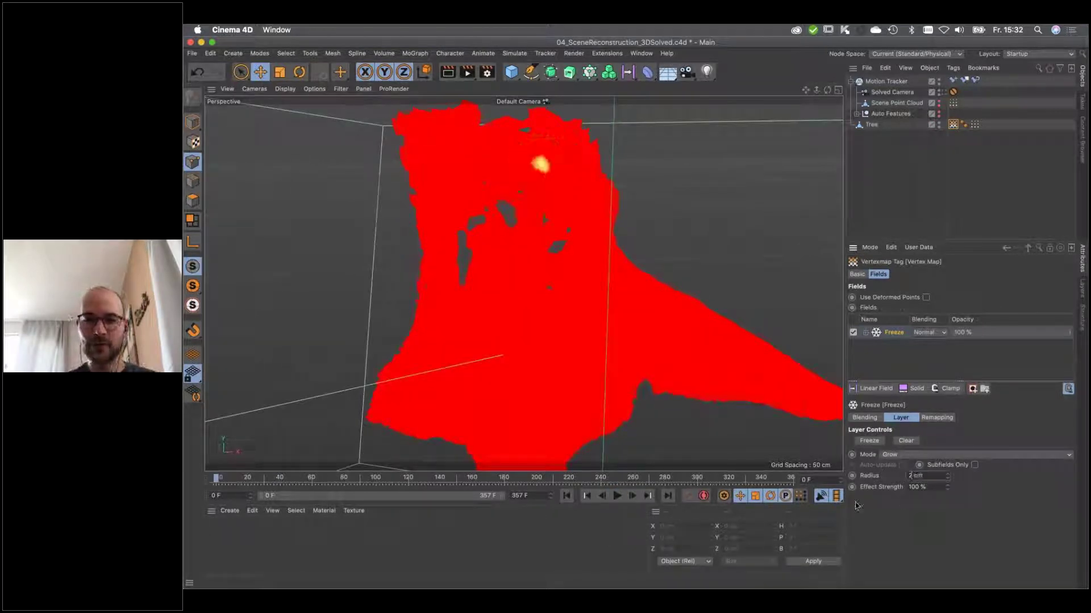
pyautogui.click(618, 495)
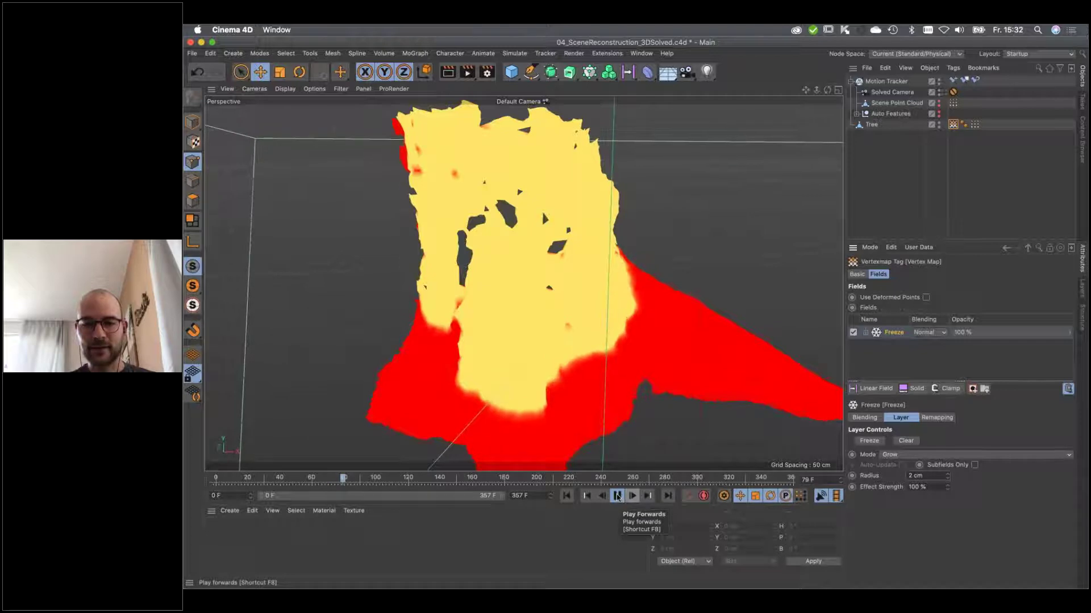
pyautogui.click(617, 497)
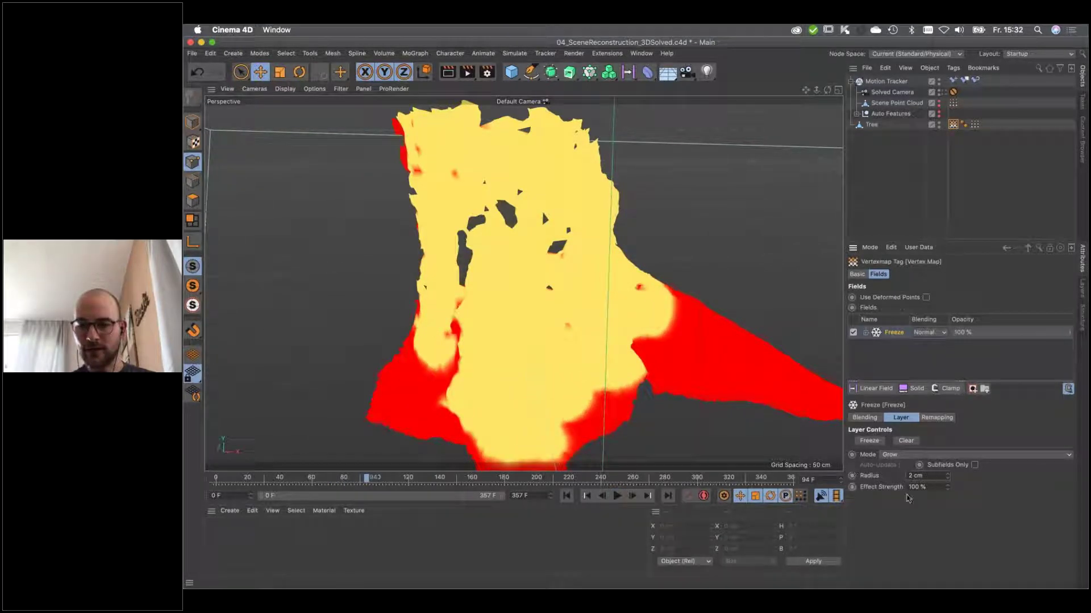
# Set the Freeze layer's Effect Strength to 25 %, replay the growth and return to the first frame.
pyautogui.click(931, 487)
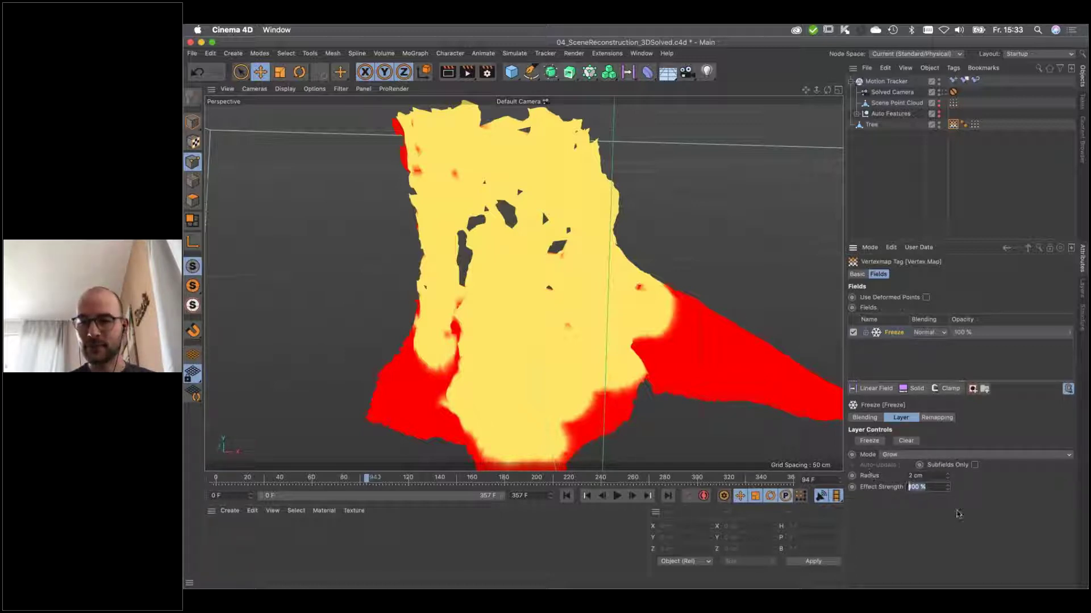
pyautogui.write('5')
pyautogui.press('Return')
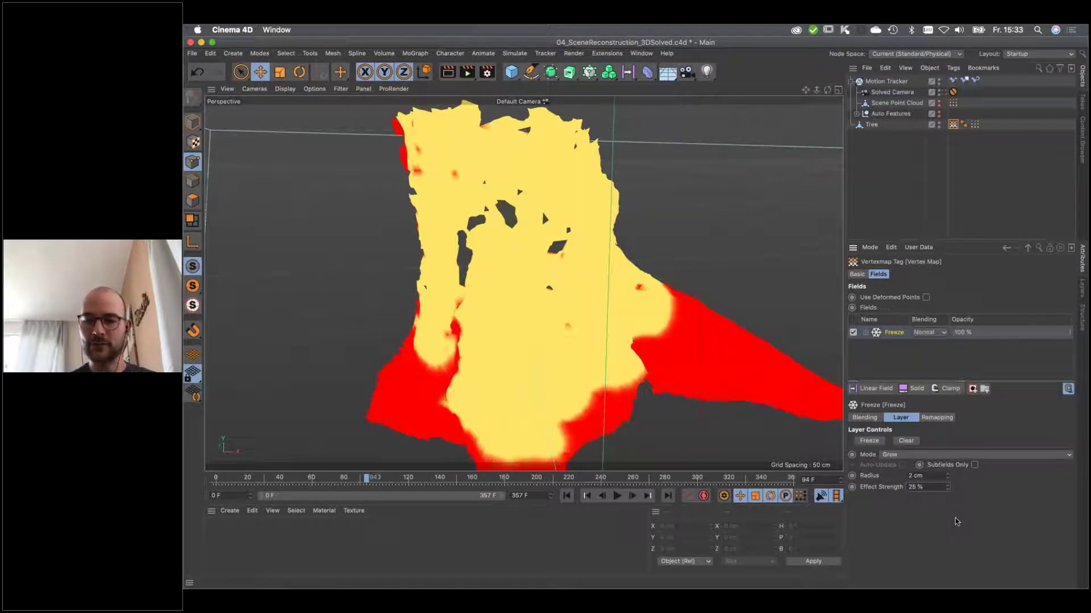
pyautogui.click(567, 496)
pyautogui.click(617, 496)
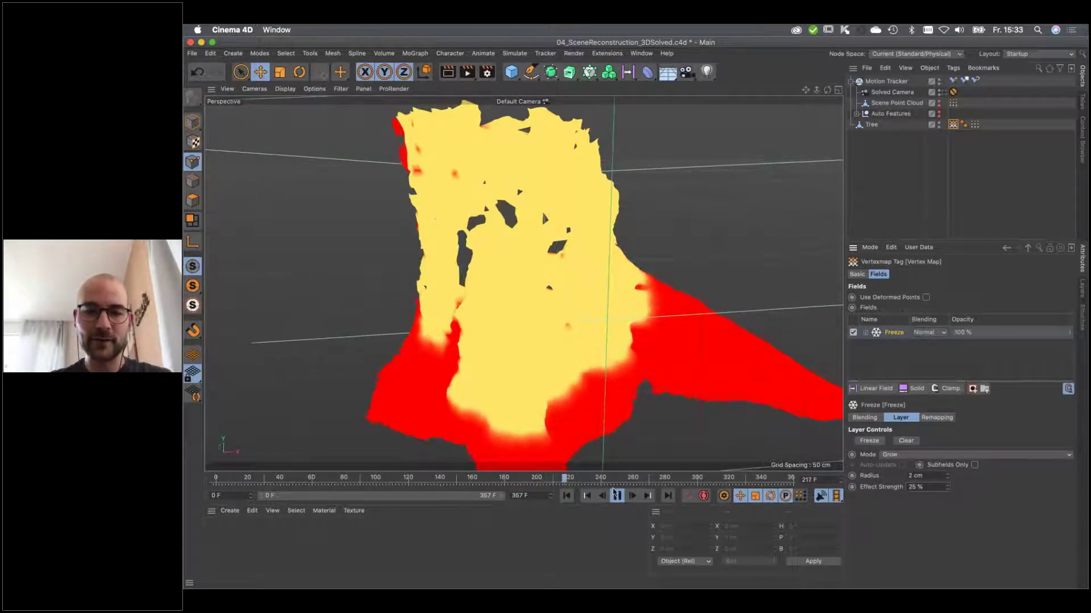
pyautogui.click(617, 496)
pyautogui.click(566, 496)
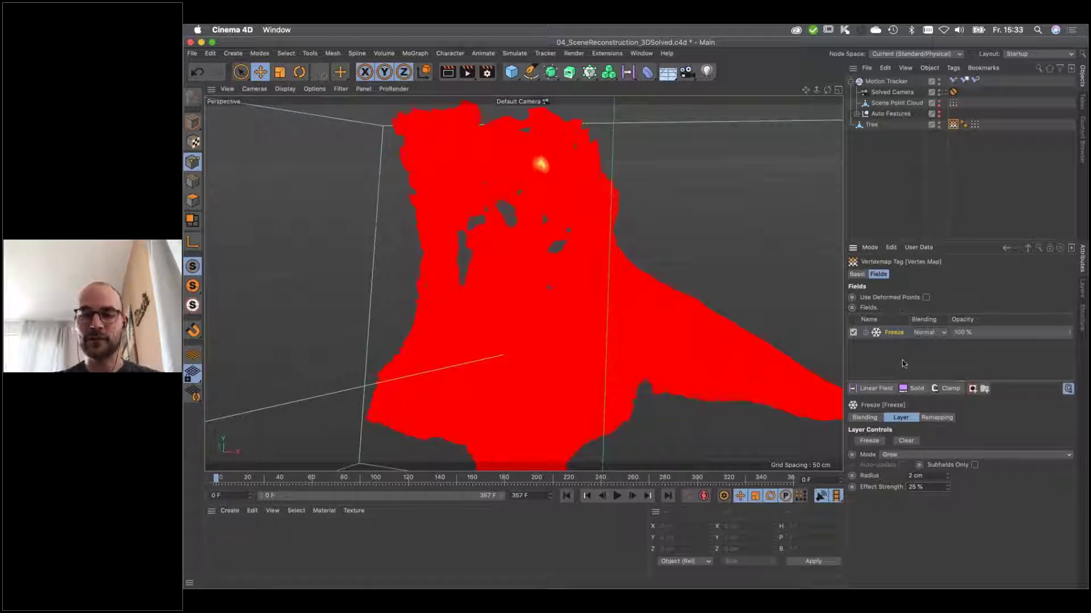
# Add a Random Field to the vertex map, nest it in the Freeze layer's Radius sublayer and preview the growth.
pyautogui.click(884, 391)
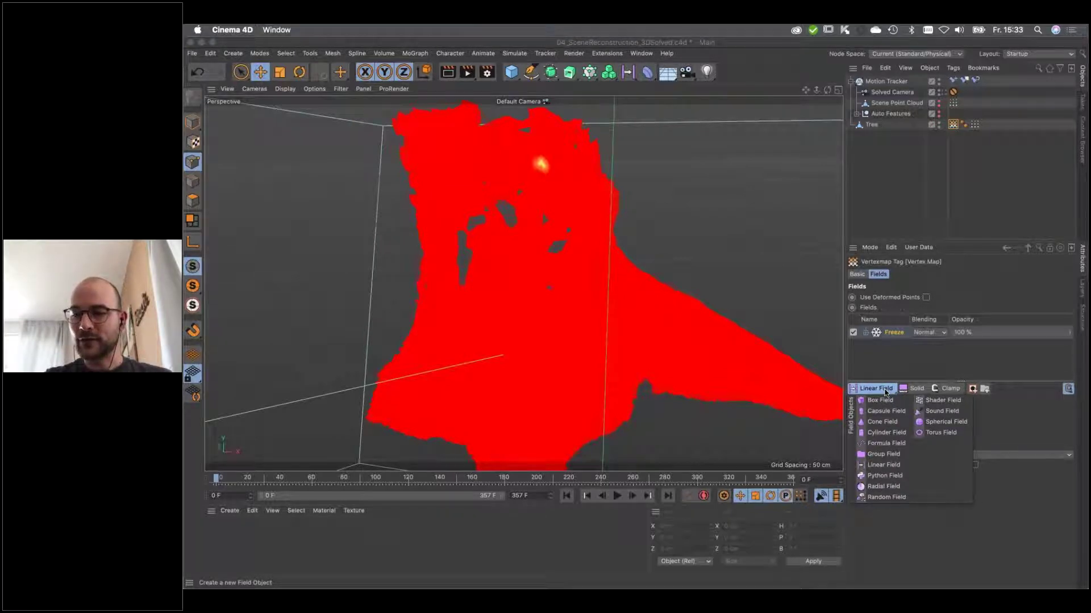
pyautogui.click(887, 497)
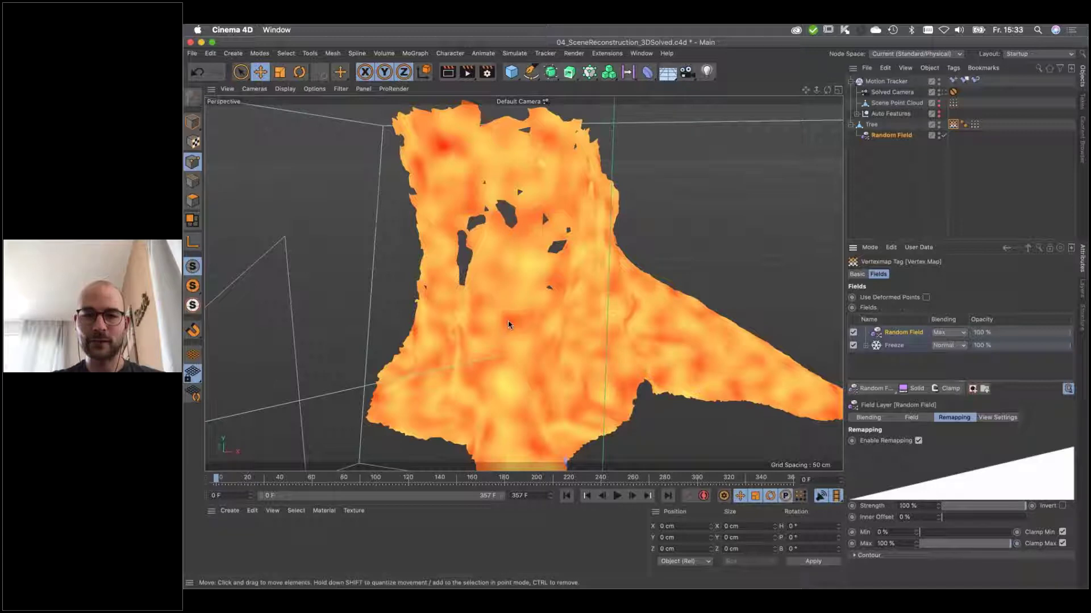
pyautogui.click(890, 346)
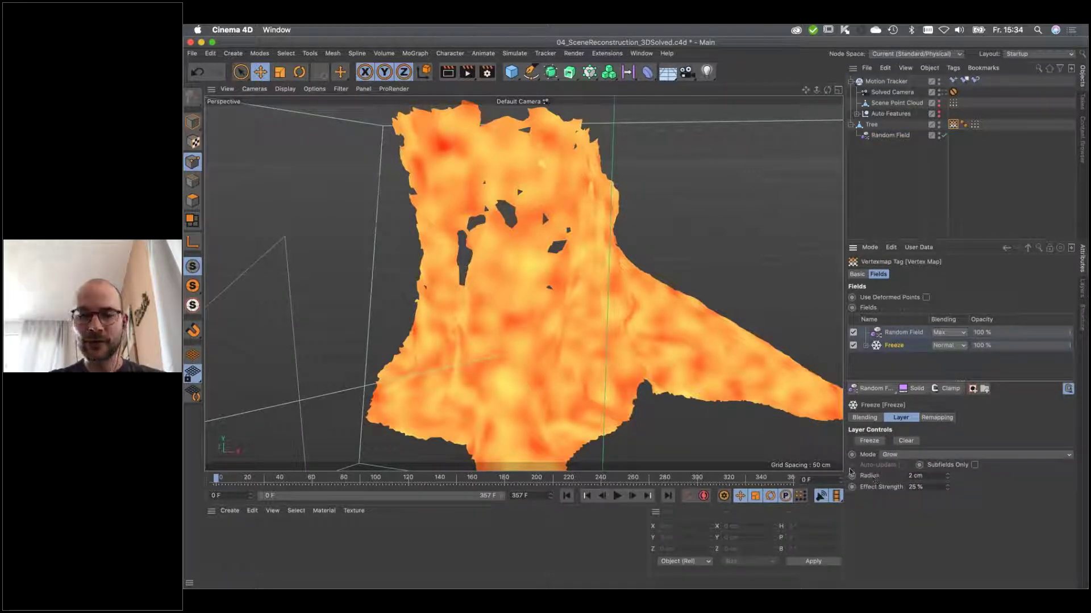
pyautogui.click(866, 346)
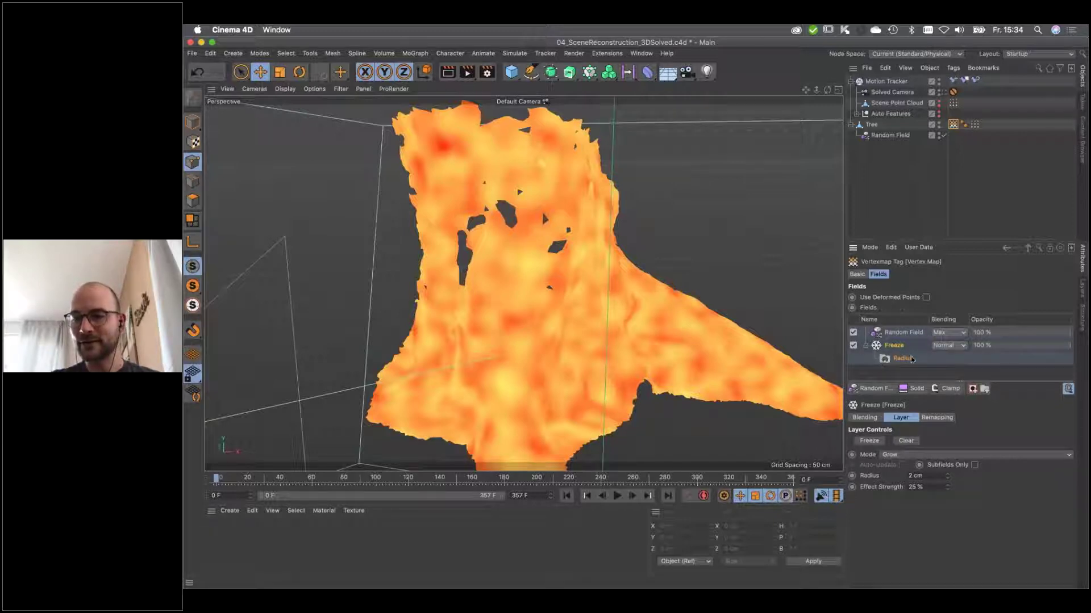
pyautogui.click(890, 334)
pyautogui.moveTo(887, 333); pyautogui.dragTo(902, 361)
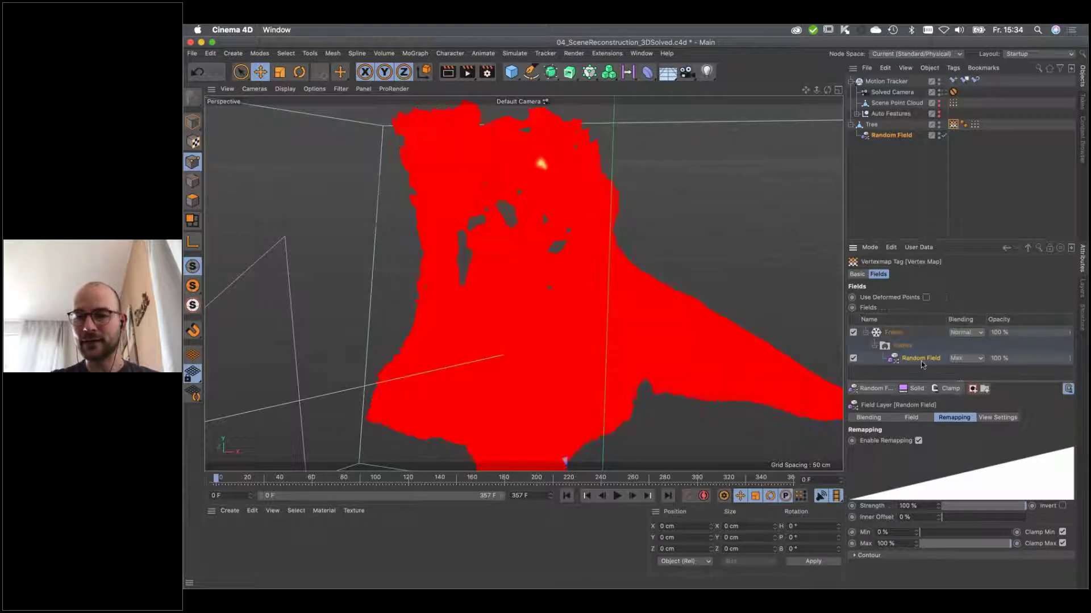
pyautogui.click(617, 495)
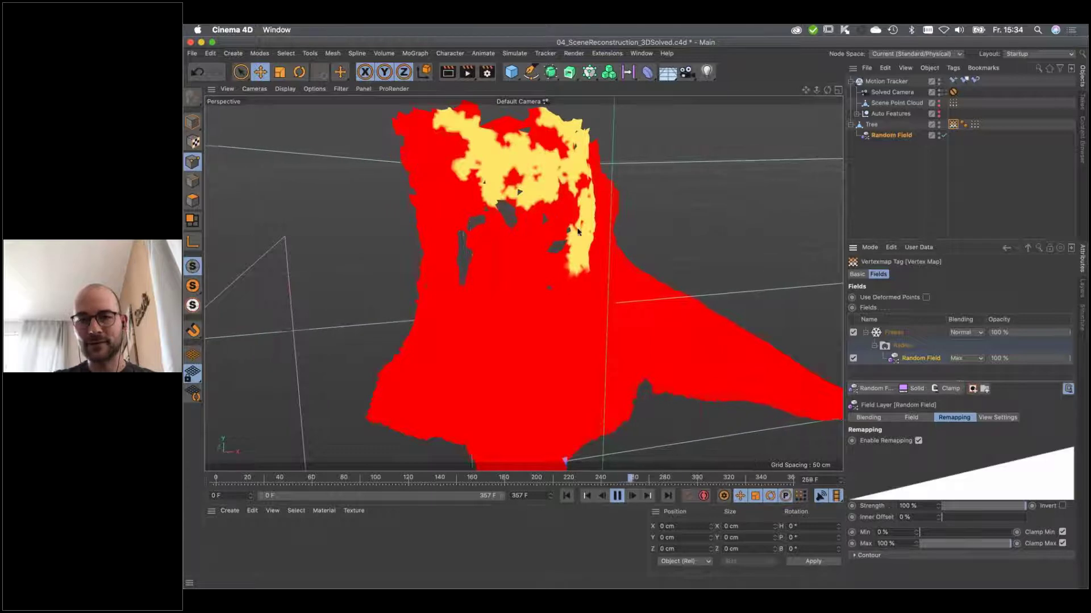
pyautogui.click(567, 496)
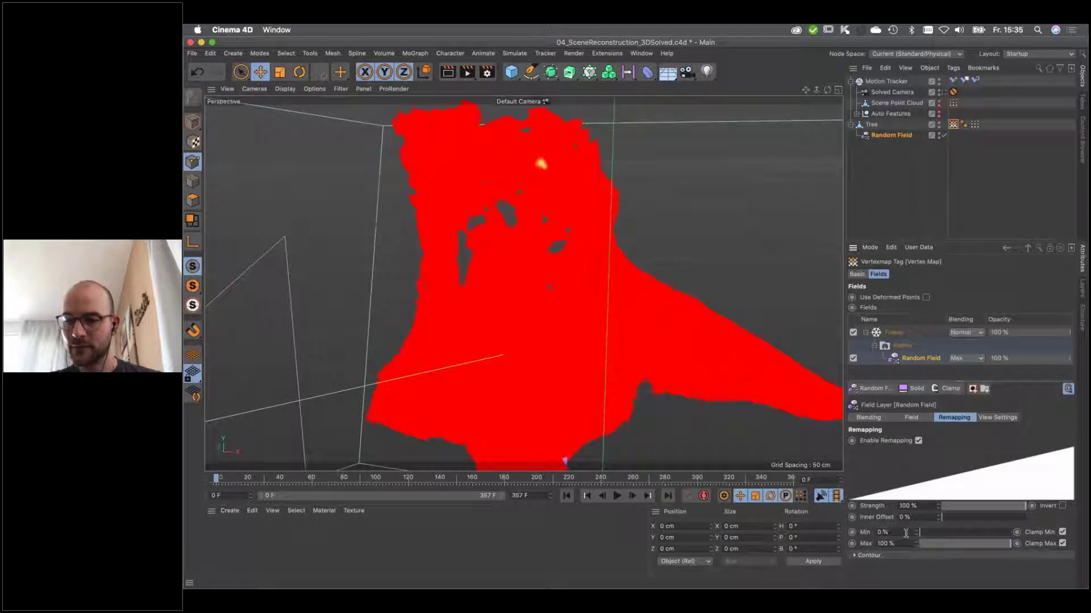
# Set the Random Field's remapping Min to 27 % and play the irregular growth.
pyautogui.moveTo(932, 534); pyautogui.dragTo(945, 534)
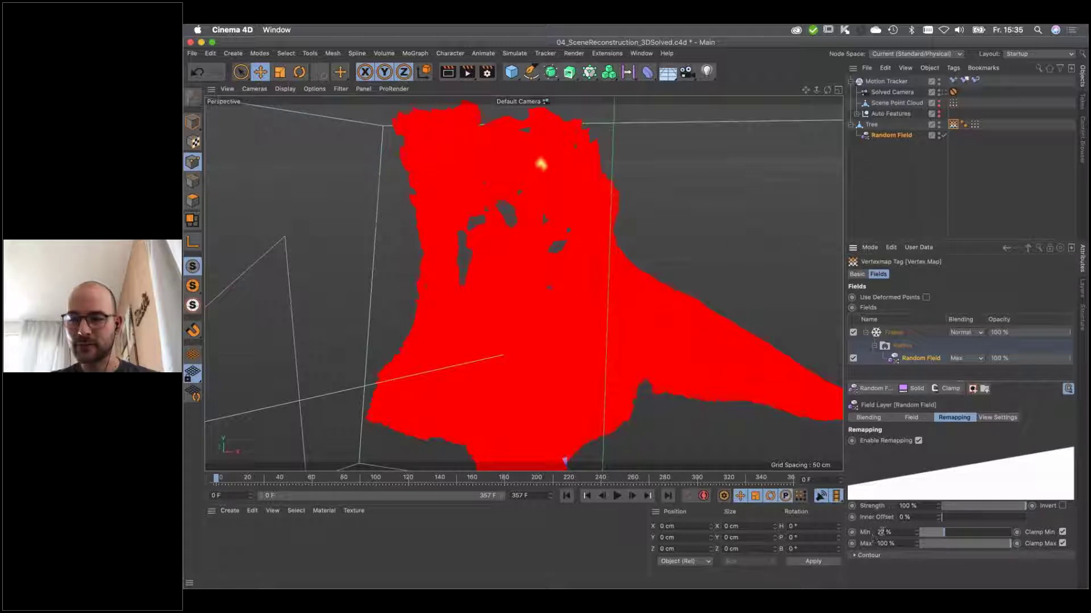
pyautogui.click(618, 496)
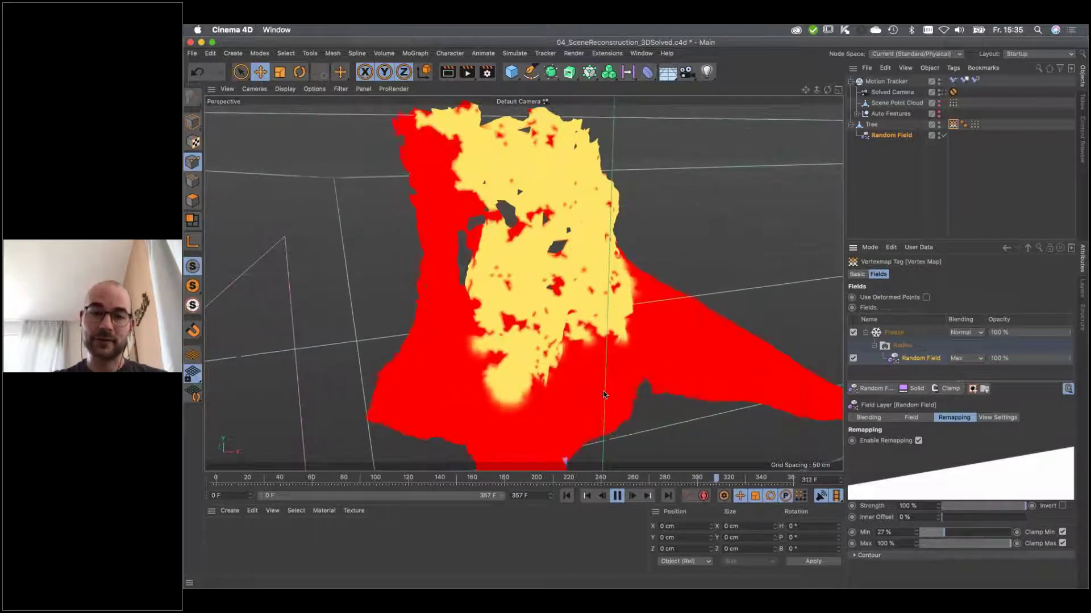
pyautogui.click(617, 495)
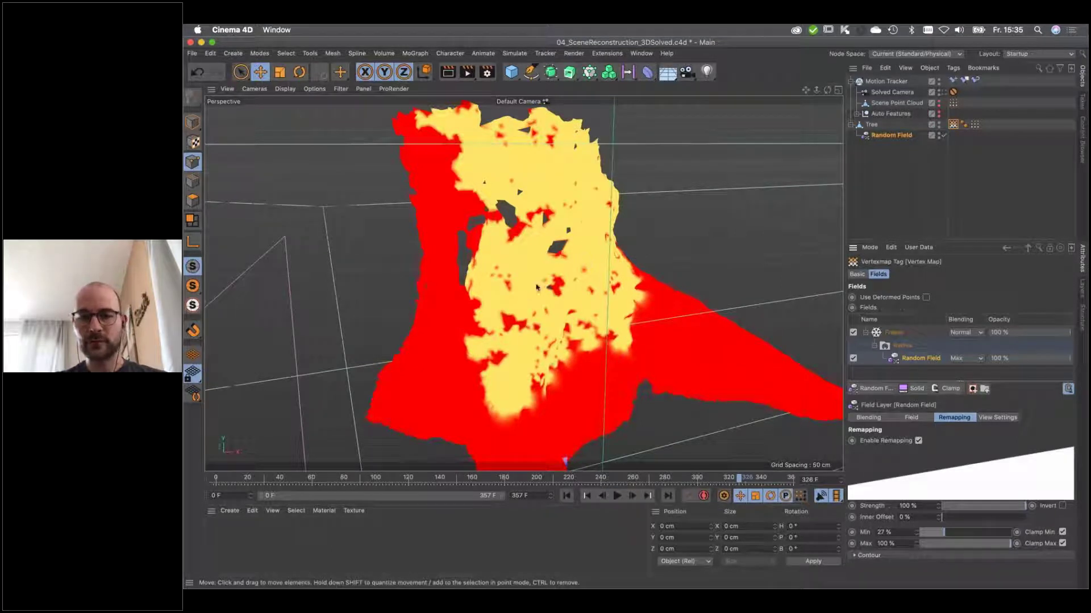
# Set the Random Field's remapping Min to 30 % and replay the growth through the Solved Camera.
pyautogui.moveTo(946, 536); pyautogui.dragTo(948, 538)
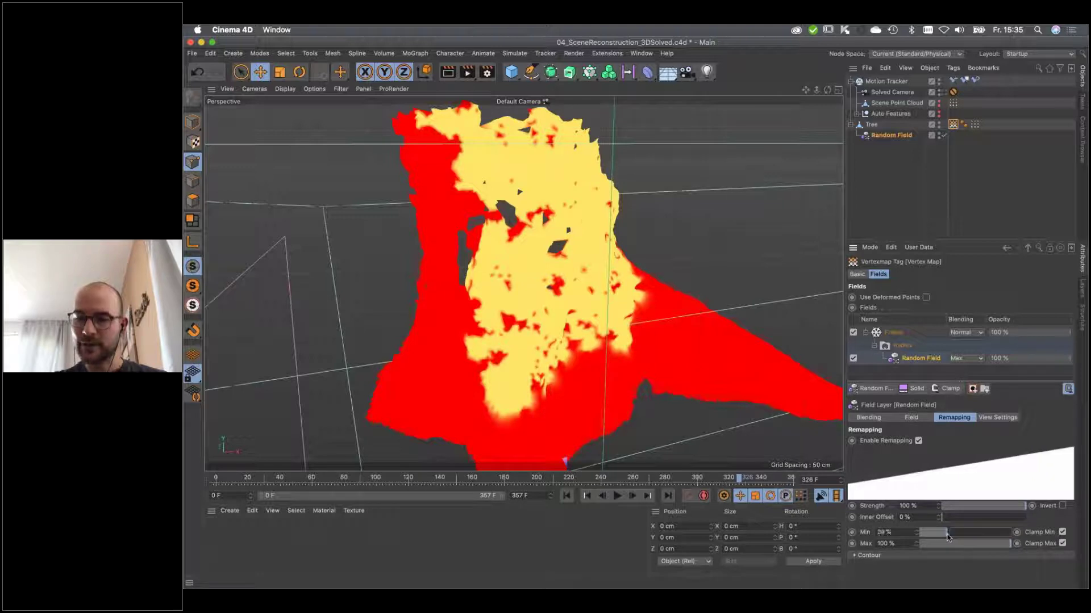
pyautogui.click(566, 496)
pyautogui.click(617, 496)
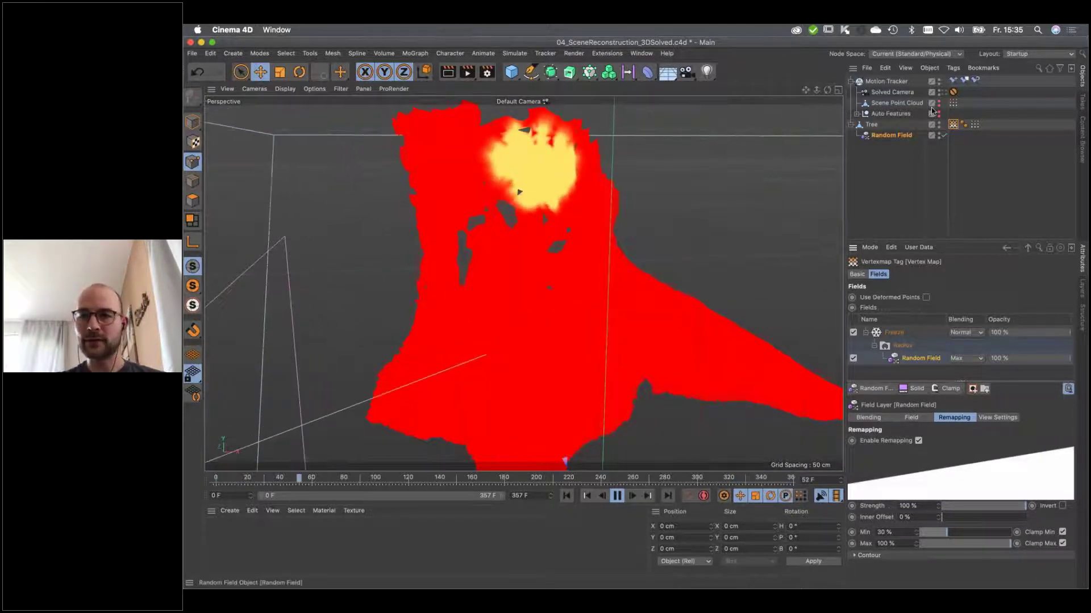
pyautogui.click(943, 92)
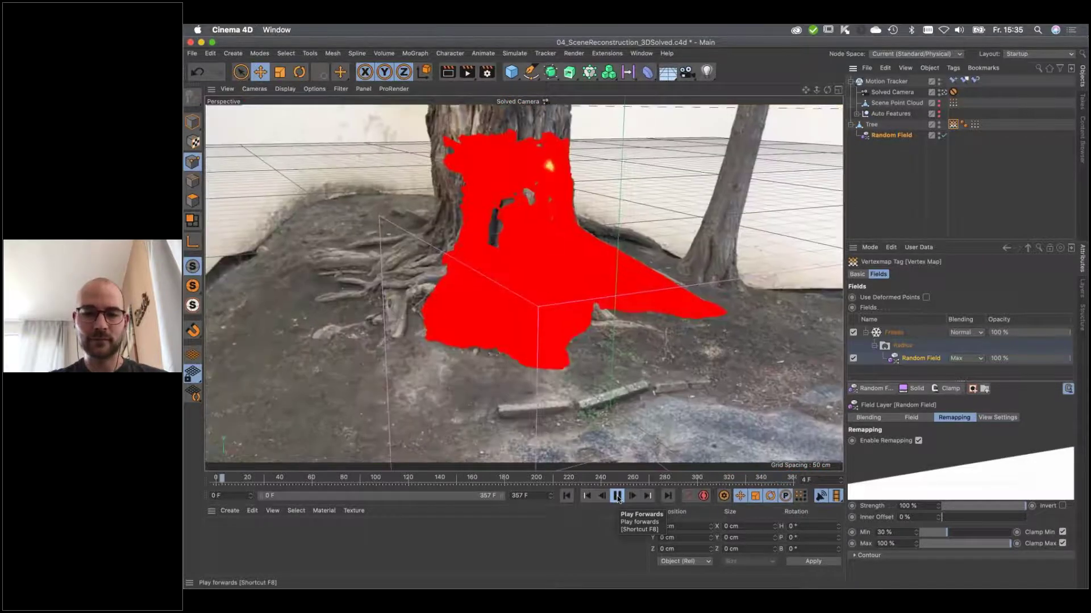
# Stop the growth playback, return to the first frame and clear the object selection.
pyautogui.click(617, 497)
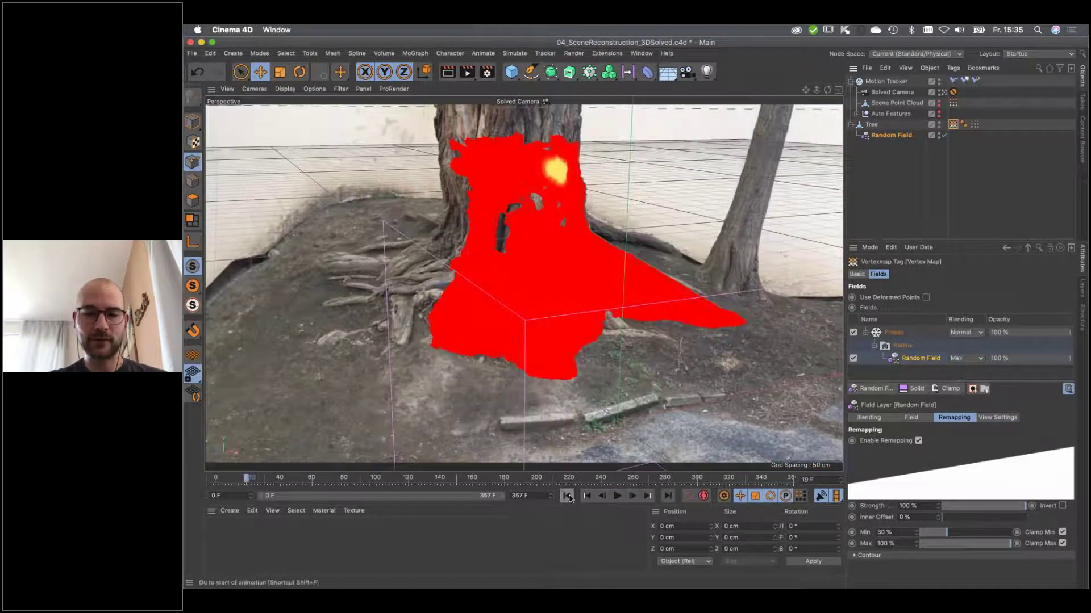
pyautogui.click(569, 497)
pyautogui.click(943, 147)
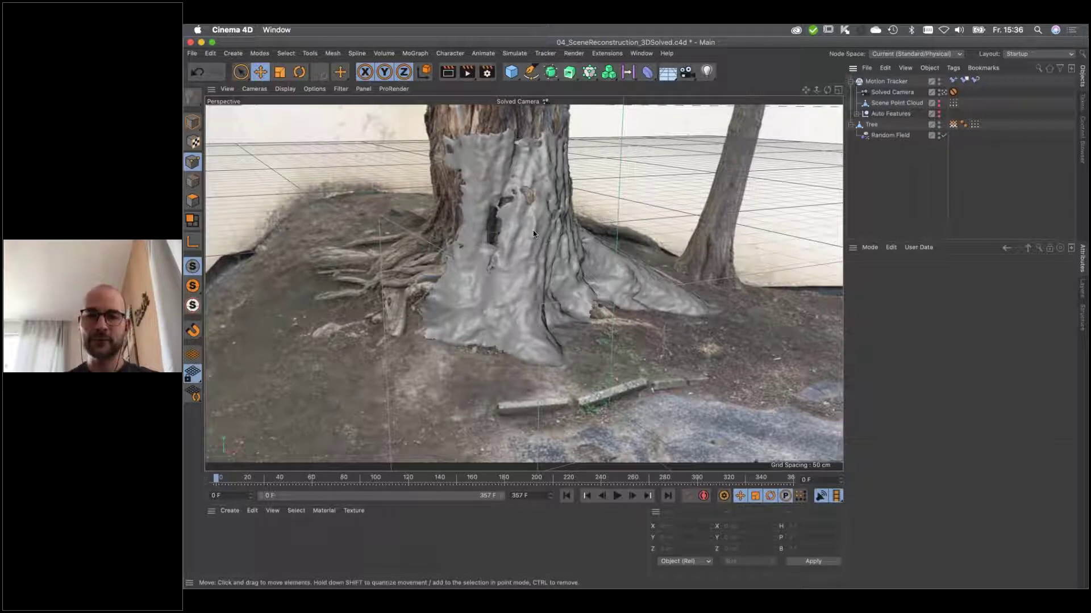
# Create a new standard material and apply it to the Tree mesh.
pyautogui.doubleClick(250, 538)
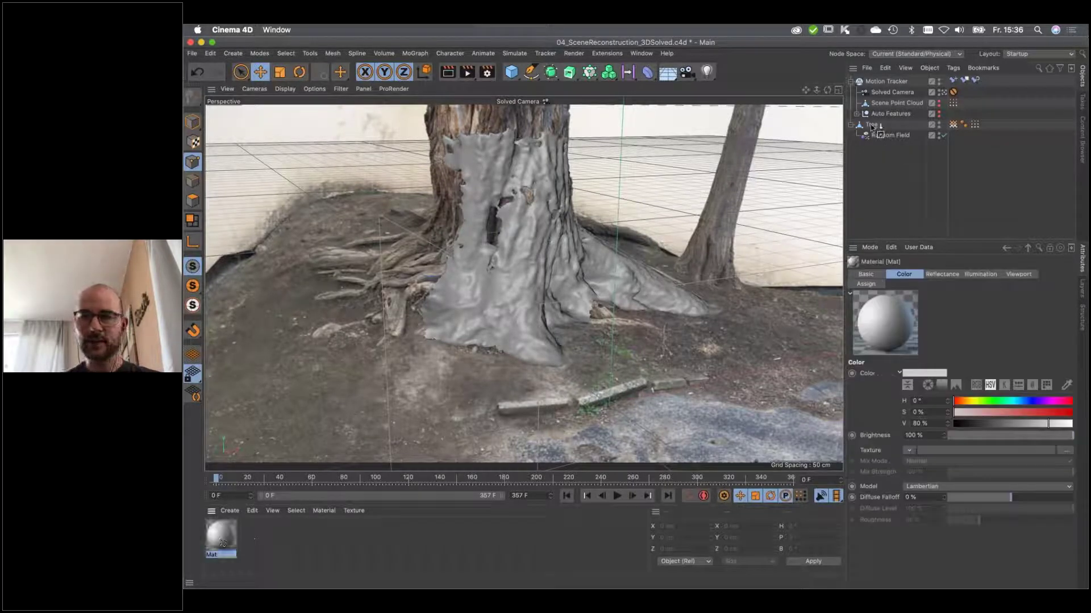
pyautogui.moveTo(871, 131); pyautogui.dragTo(871, 126)
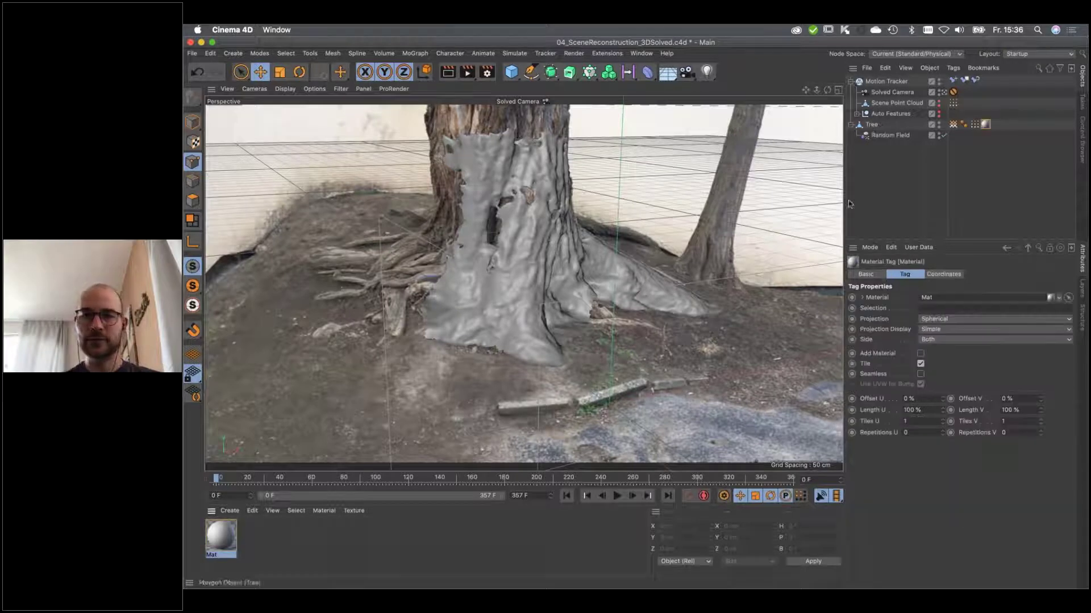
# Load the Vertex Map effect shader as the texture of the new material's Color channel.
pyautogui.doubleClick(221, 540)
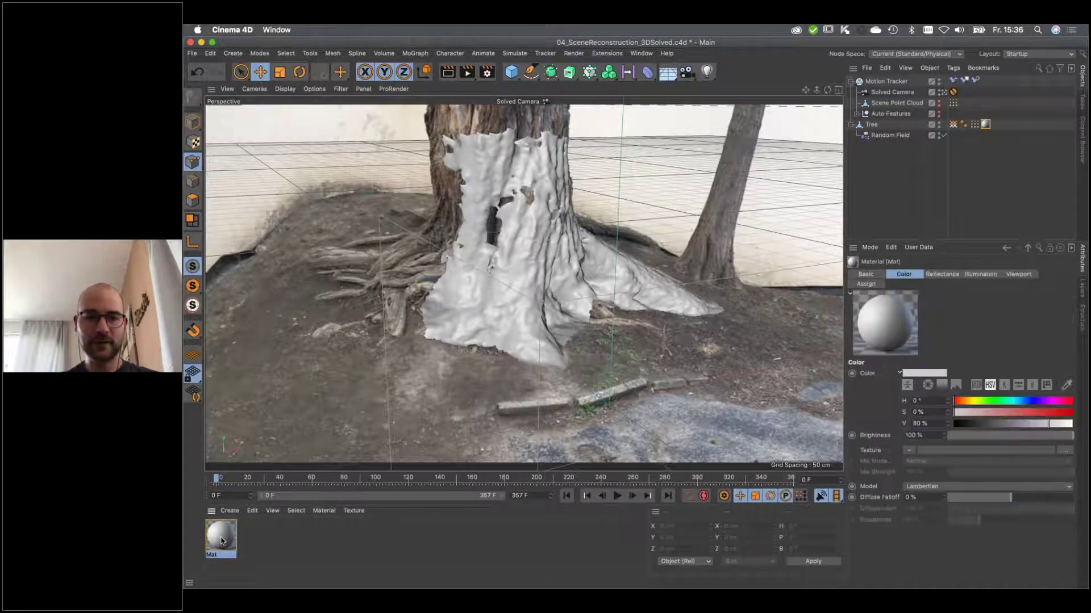
pyautogui.moveTo(486, 102); pyautogui.dragTo(421, 197)
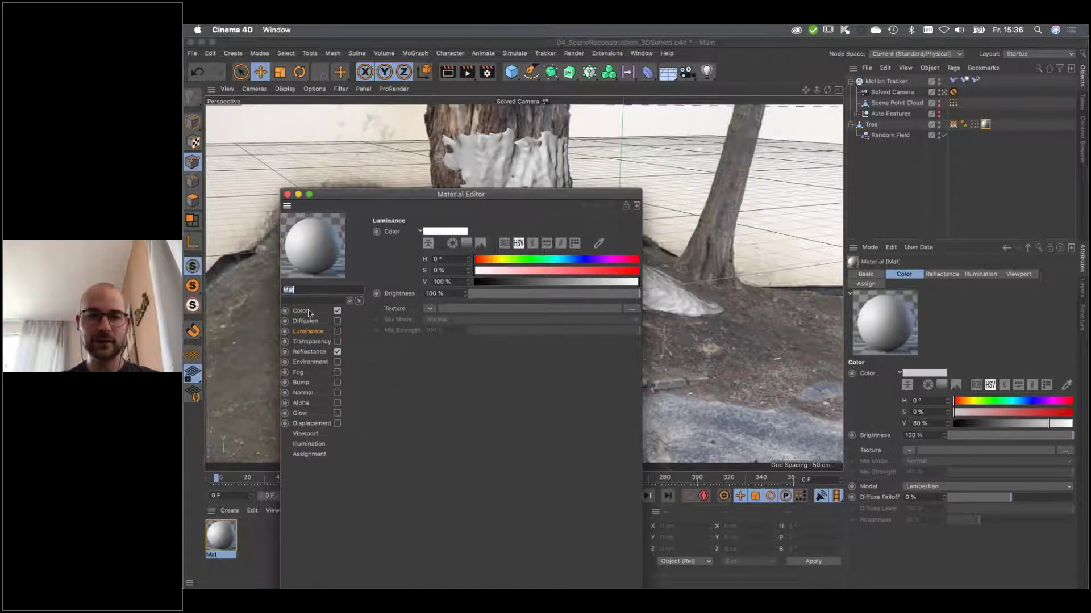
pyautogui.click(309, 312)
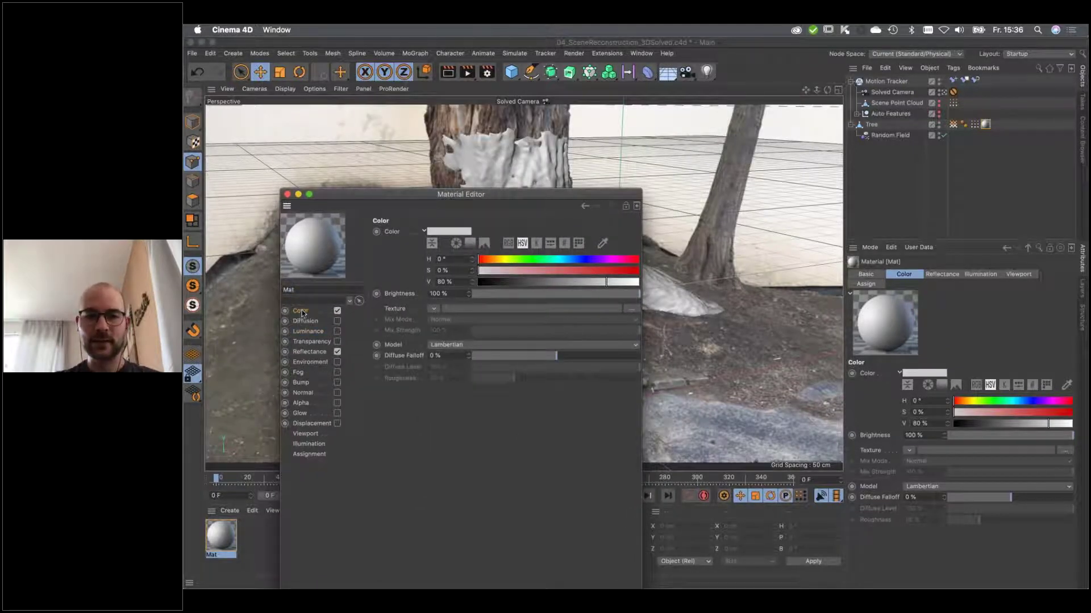
pyautogui.moveTo(464, 199); pyautogui.dragTo(637, 338)
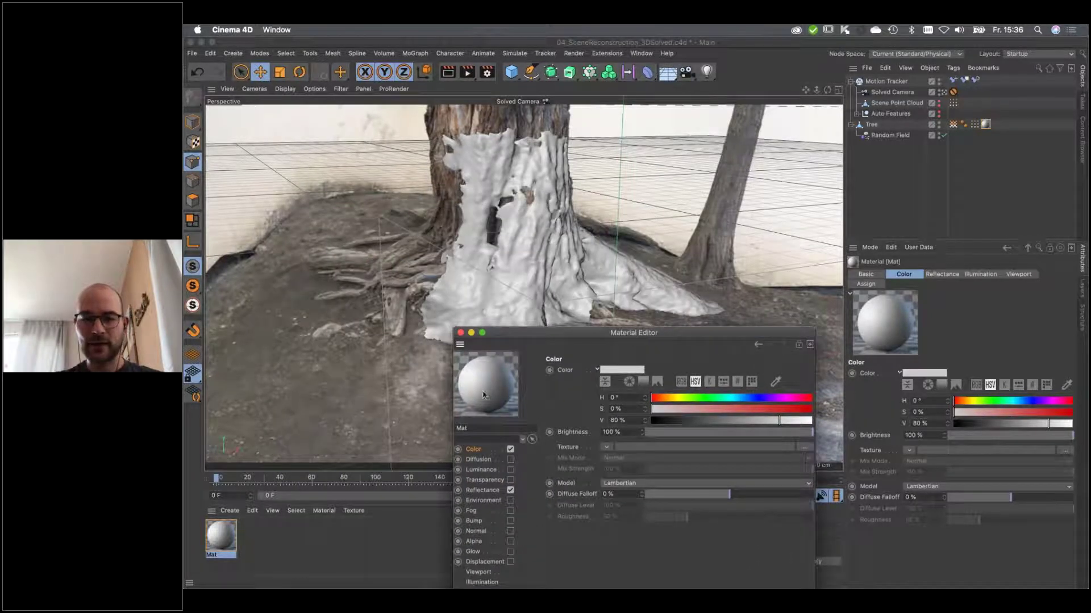
pyautogui.click(606, 450)
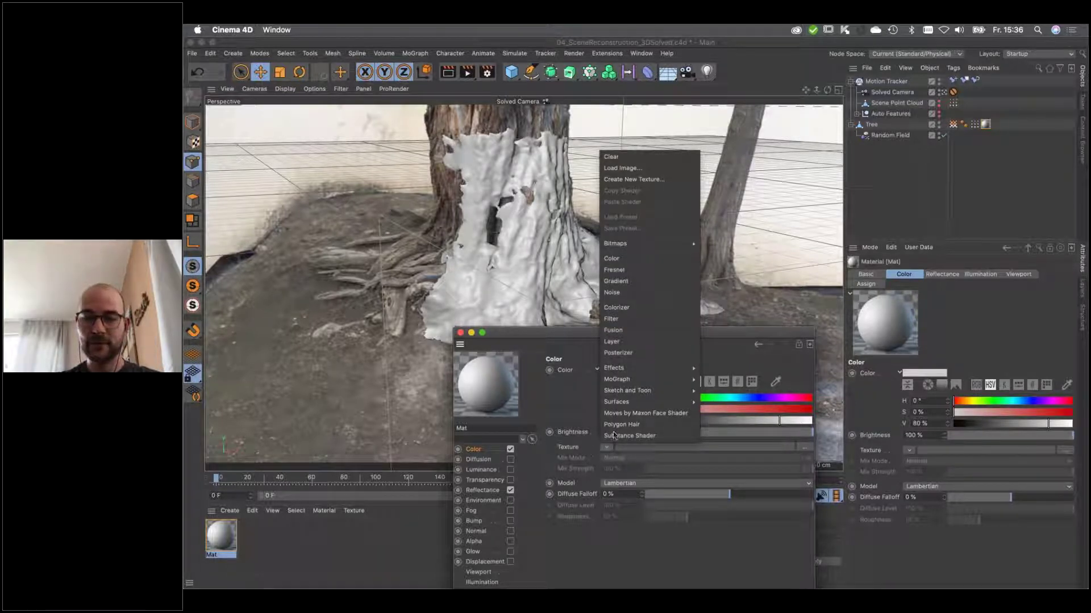
pyautogui.moveTo(627, 370)
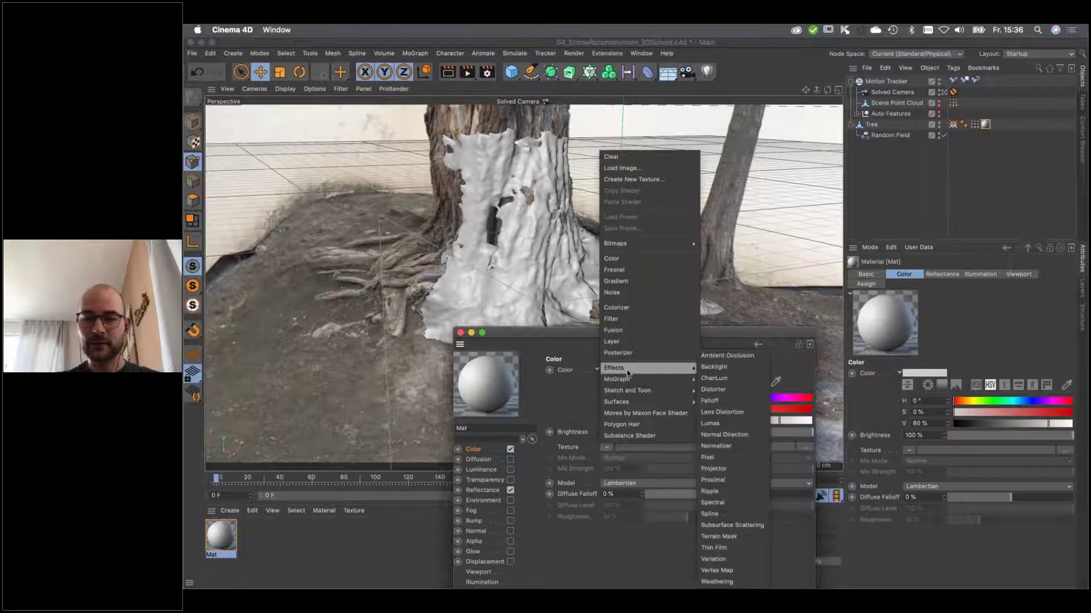
pyautogui.click(740, 571)
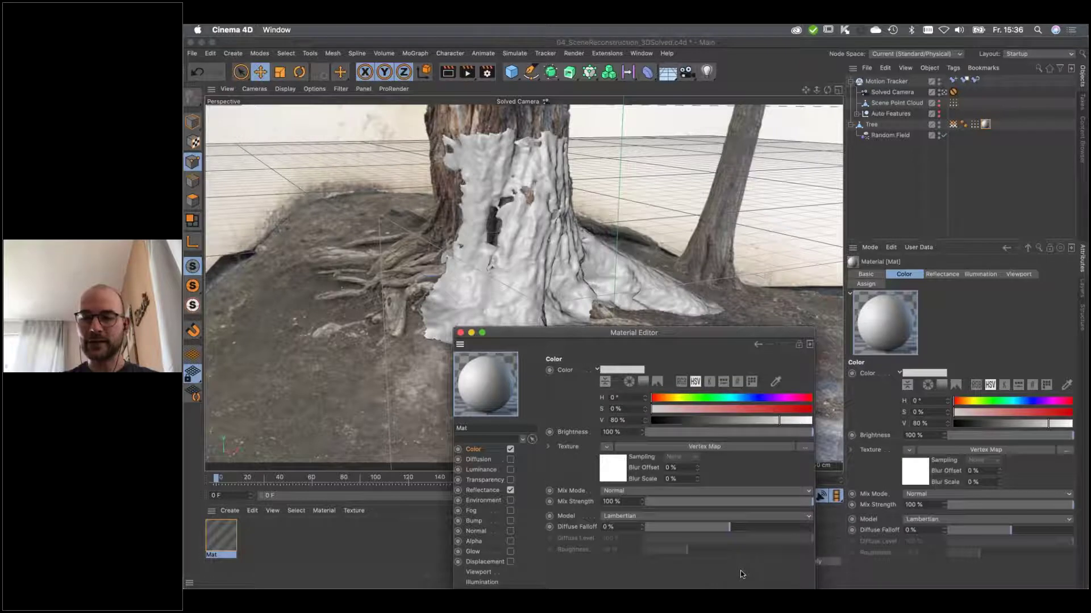
# Link the Tree's vertex map tag to the Vertex Map shader and move the material editor clear of the tree.
pyautogui.click(613, 470)
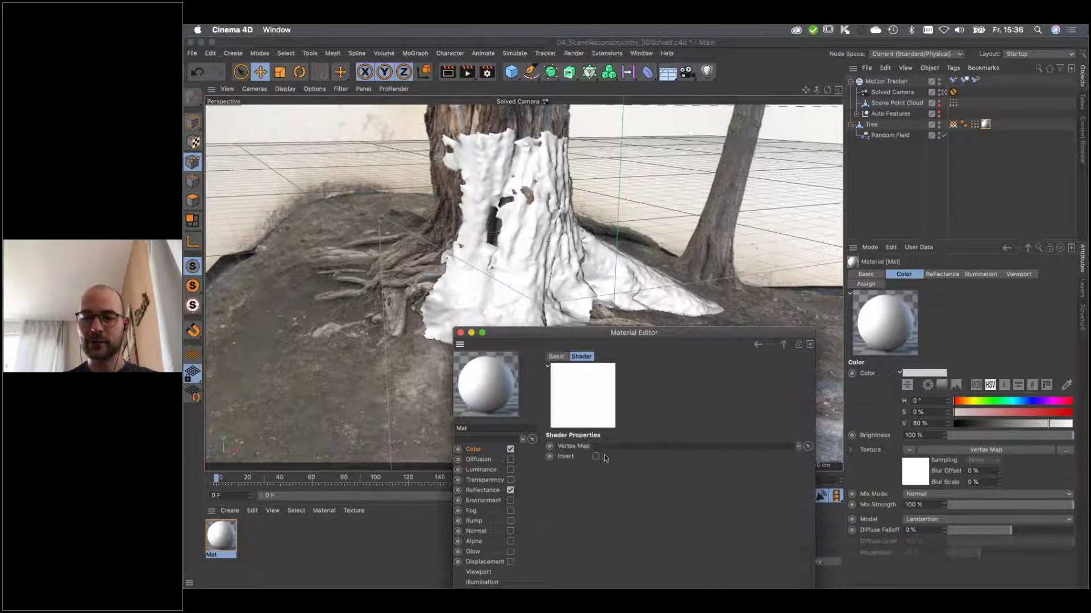
pyautogui.moveTo(954, 125); pyautogui.dragTo(659, 452)
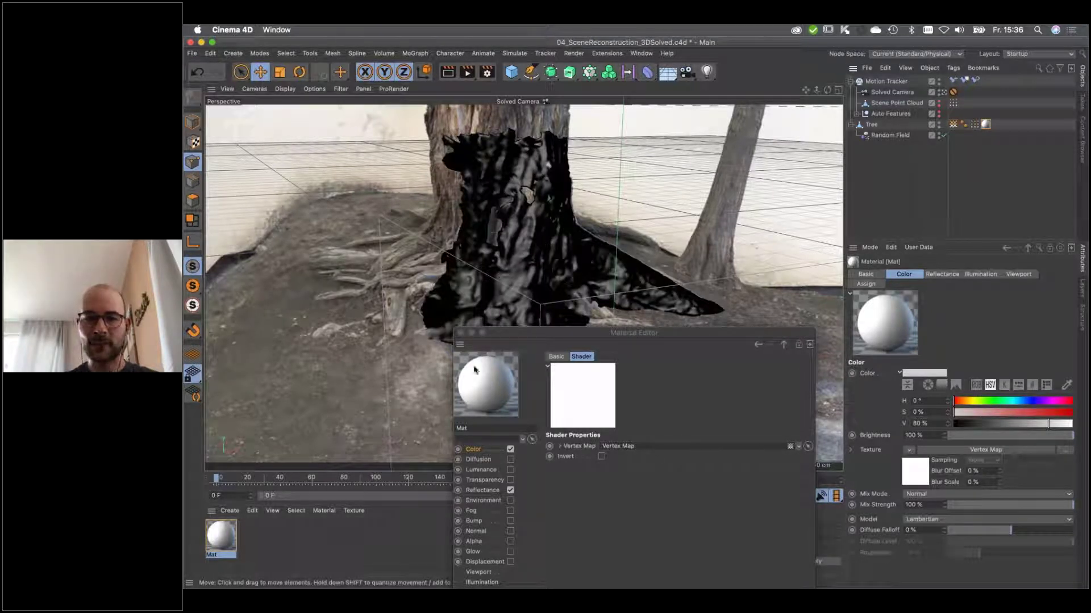
pyautogui.moveTo(666, 326); pyautogui.dragTo(896, 290)
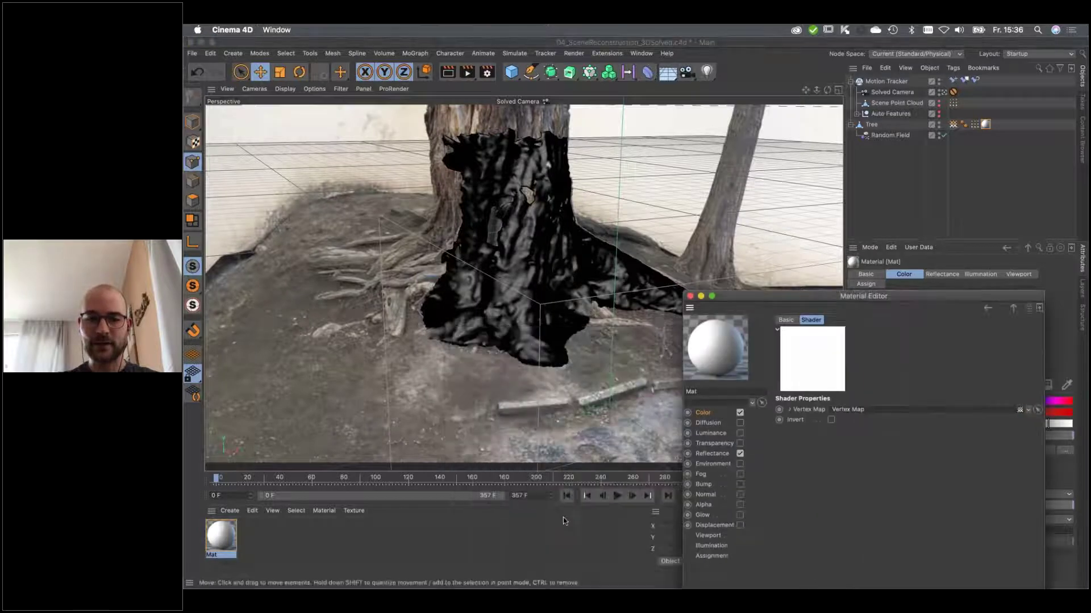
# Preview the vertex map spreading over the tree and wrap the material's Color texture in a Colorizer shader.
pyautogui.click(616, 496)
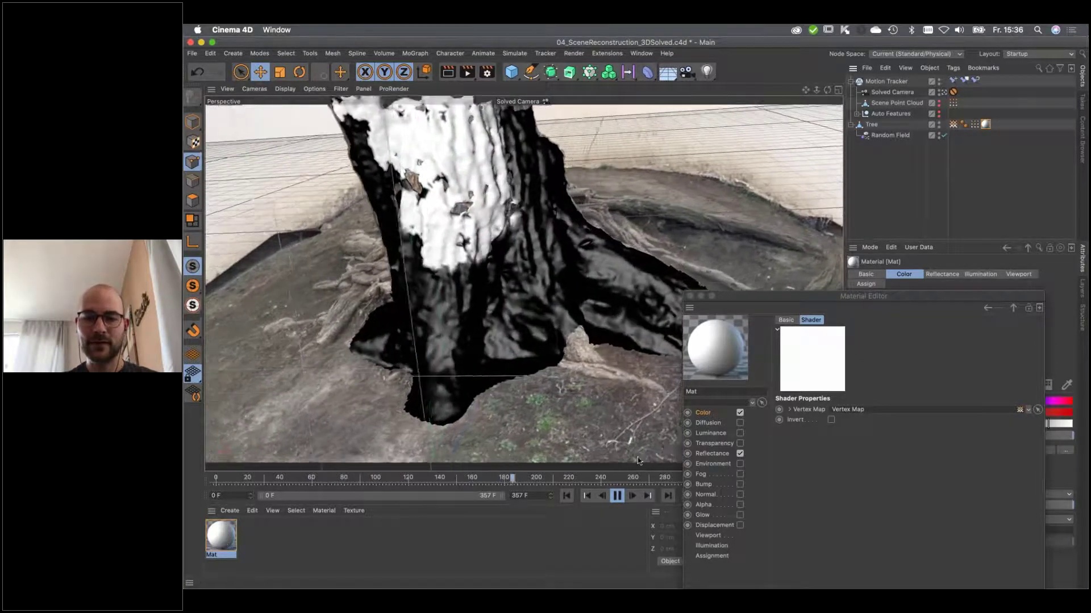
pyautogui.click(617, 496)
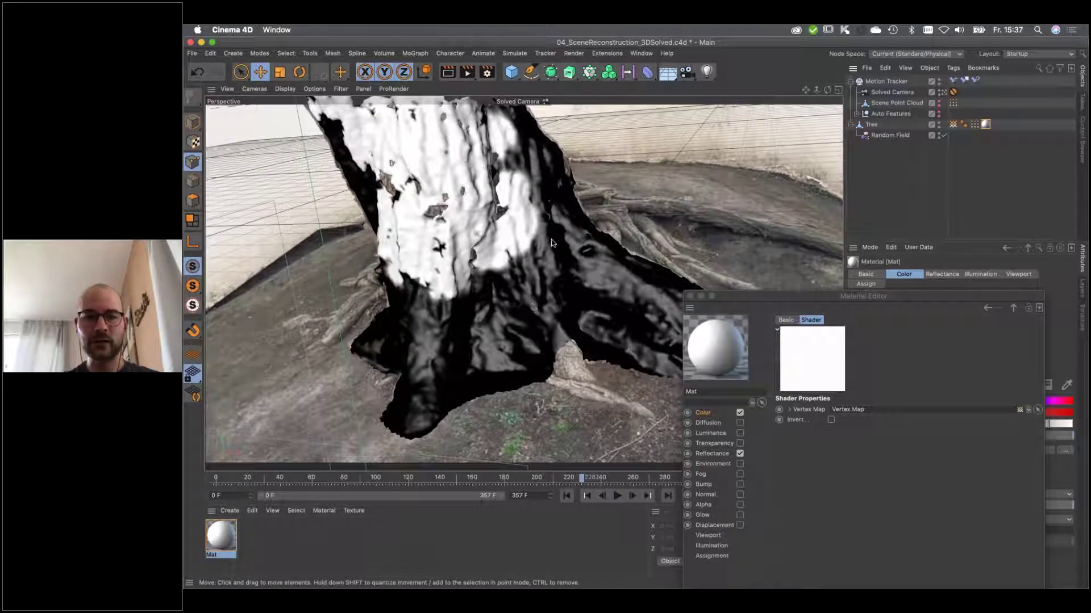
pyautogui.click(708, 416)
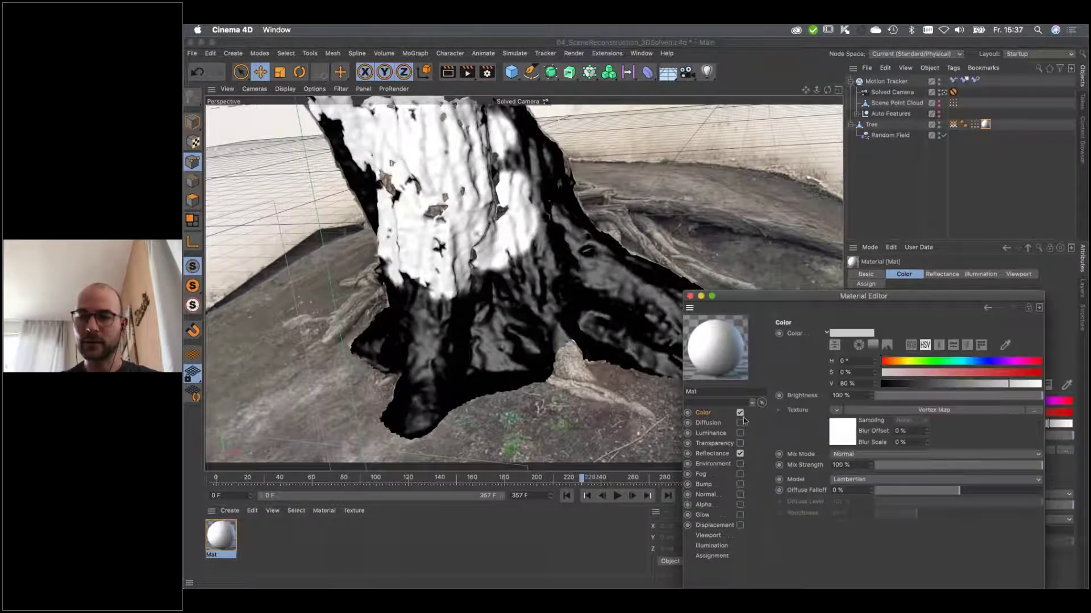
pyautogui.click(835, 410)
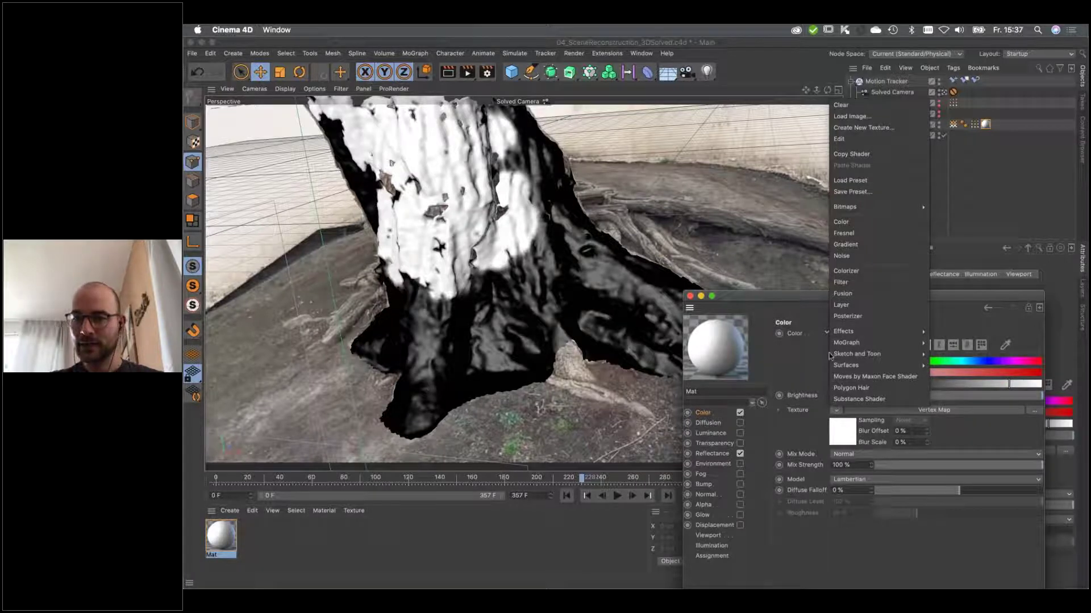
pyautogui.click(846, 274)
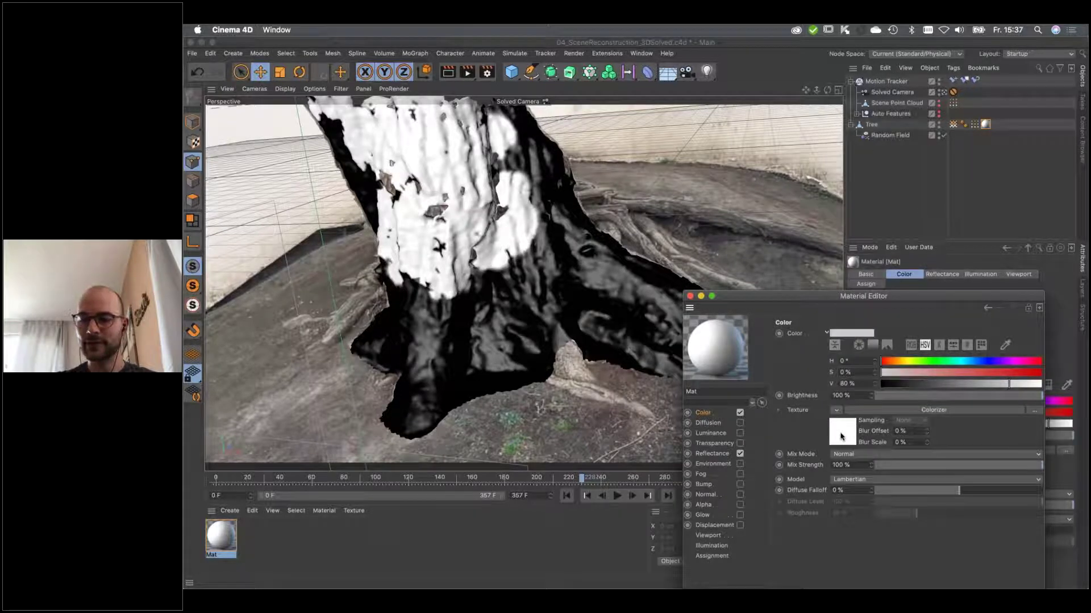
# Recolor the Colorizer gradient from a brown sampled at the tree's roots to light green (H 99°, S 61%, V 100%).
pyautogui.click(842, 436)
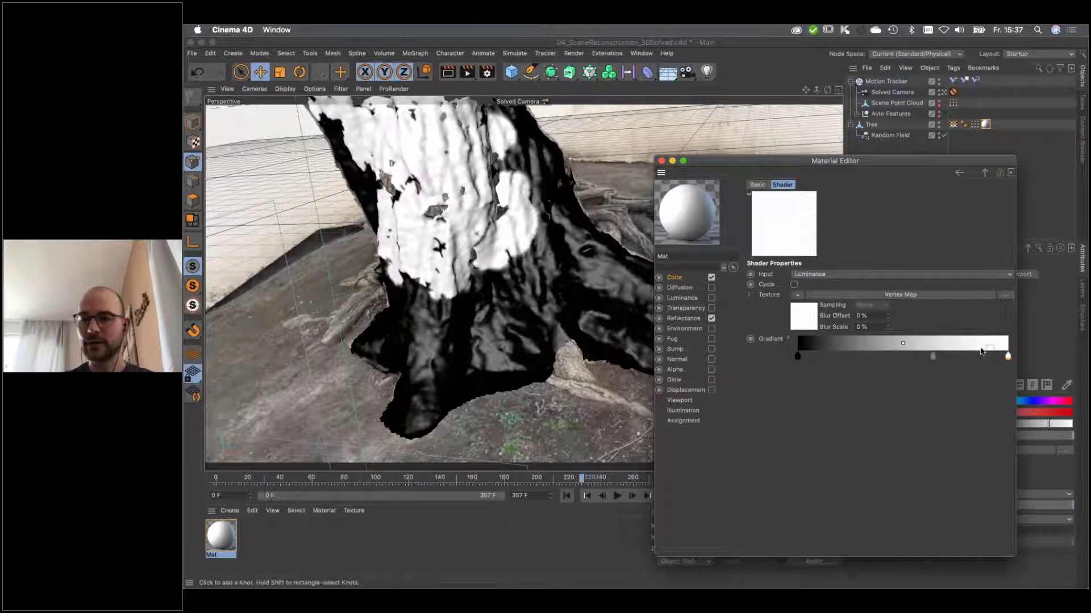
pyautogui.click(788, 339)
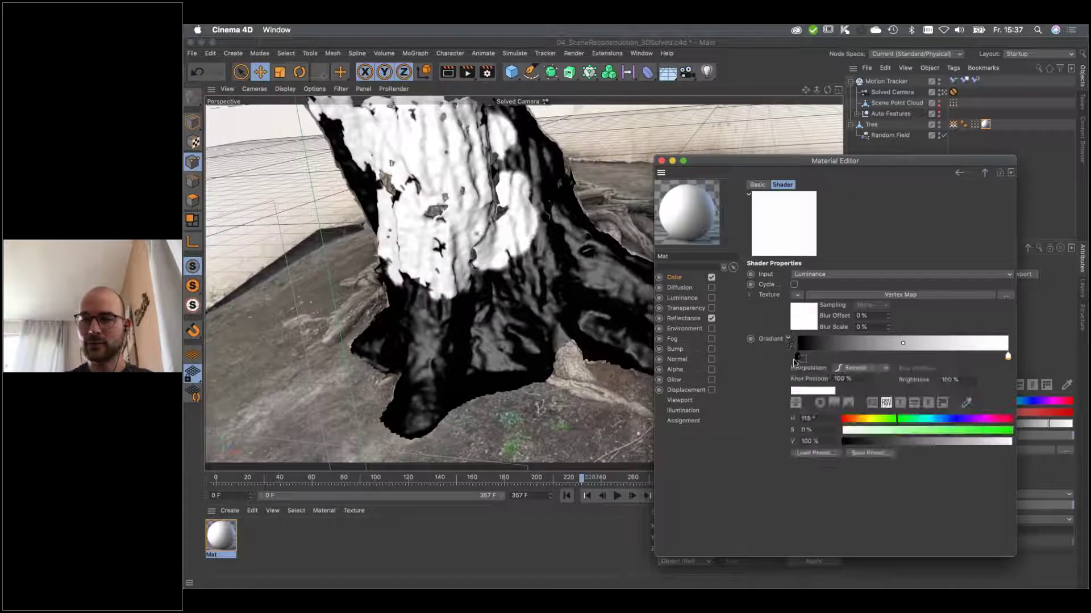
pyautogui.click(798, 357)
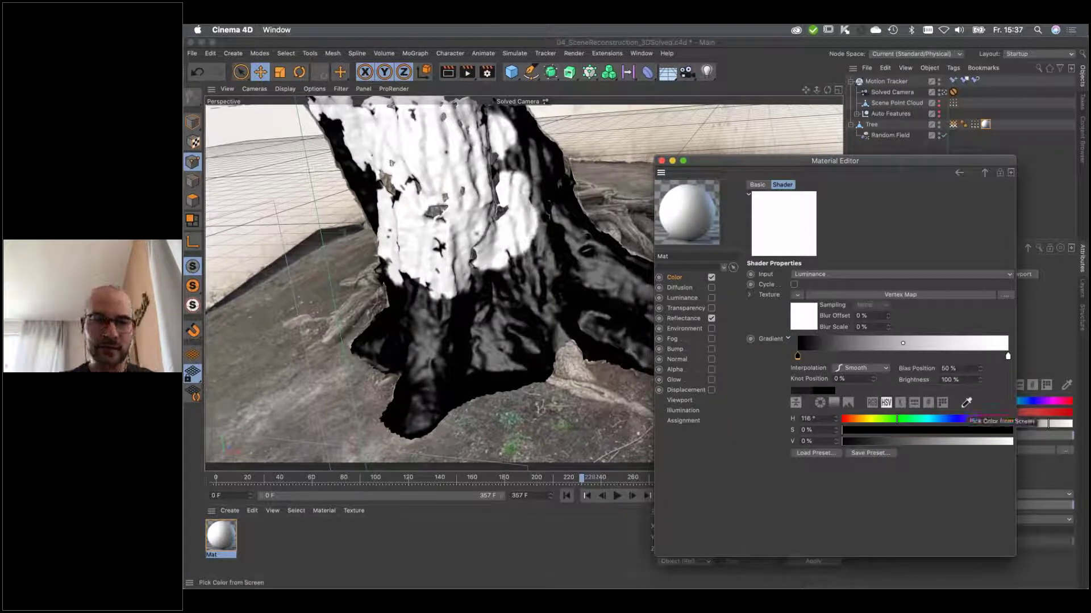
pyautogui.click(572, 359)
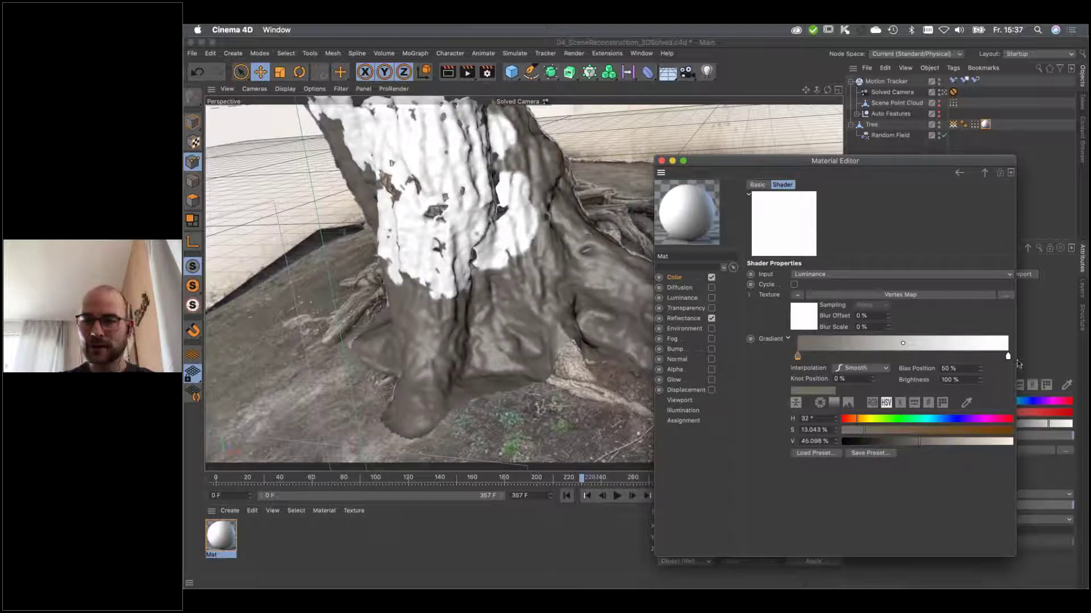
pyautogui.click(1007, 356)
pyautogui.click(890, 420)
pyautogui.click(931, 430)
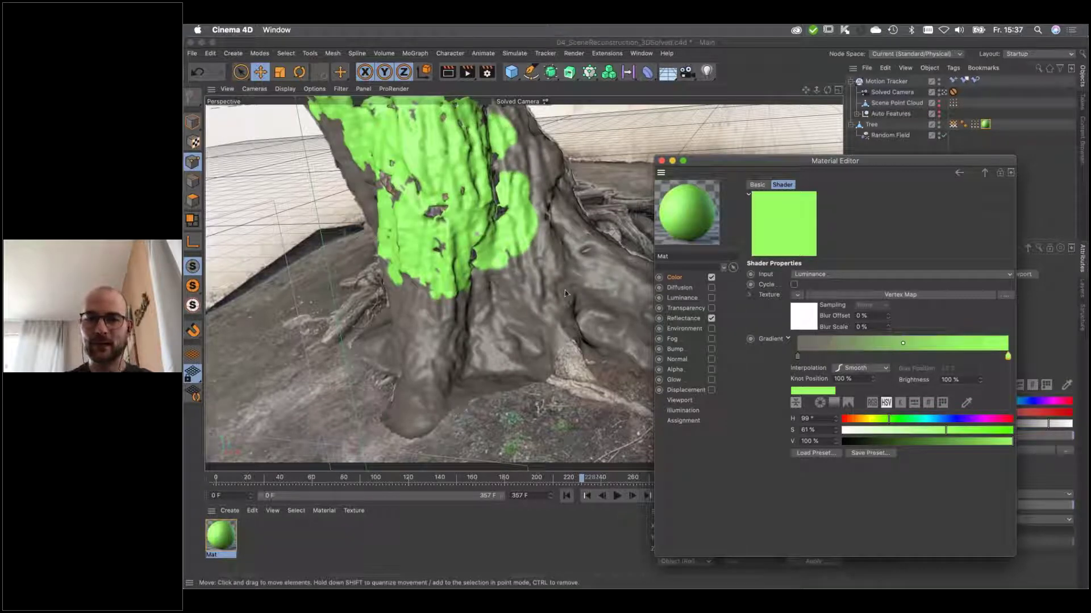
# Move the brown and green gradient knots close together, with green at about 61%, and replay the animation from the start.
pyautogui.moveTo(797, 356); pyautogui.dragTo(893, 357)
pyautogui.moveTo(1007, 356); pyautogui.dragTo(926, 357)
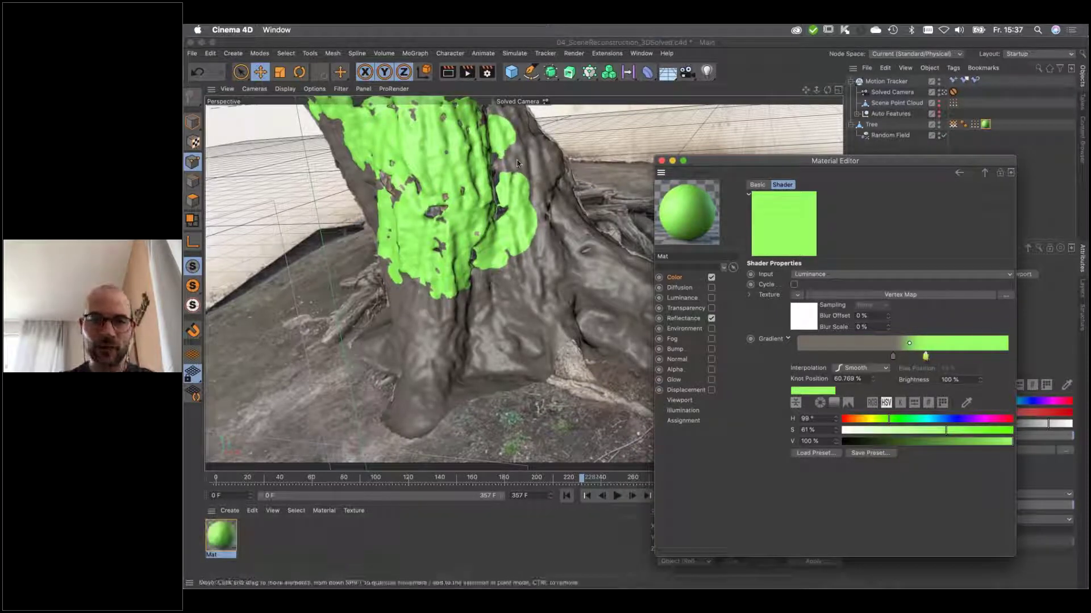
pyautogui.click(567, 496)
pyautogui.click(617, 496)
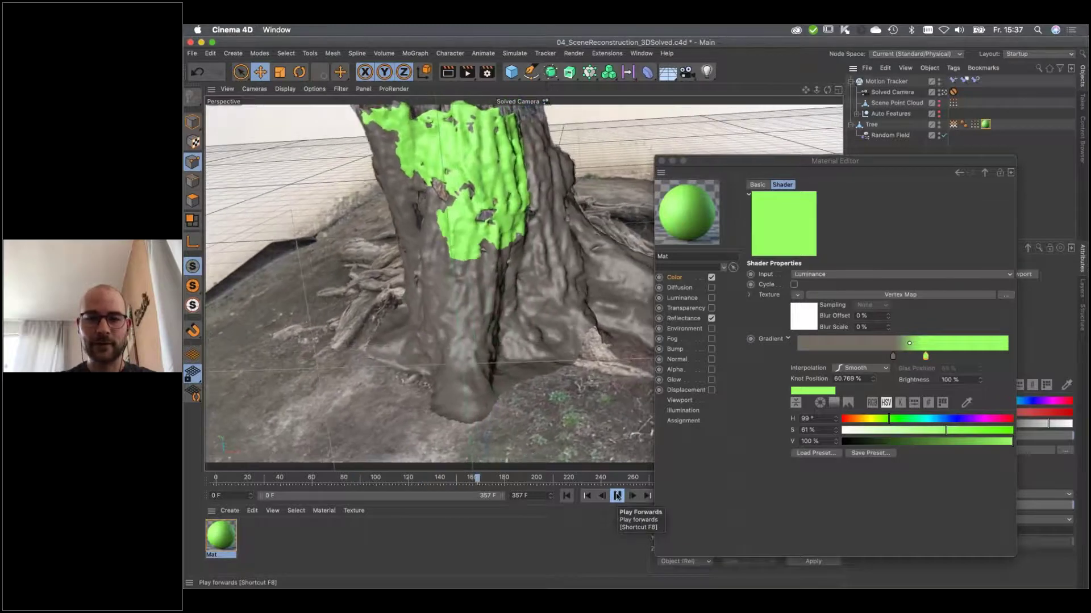
pyautogui.click(617, 496)
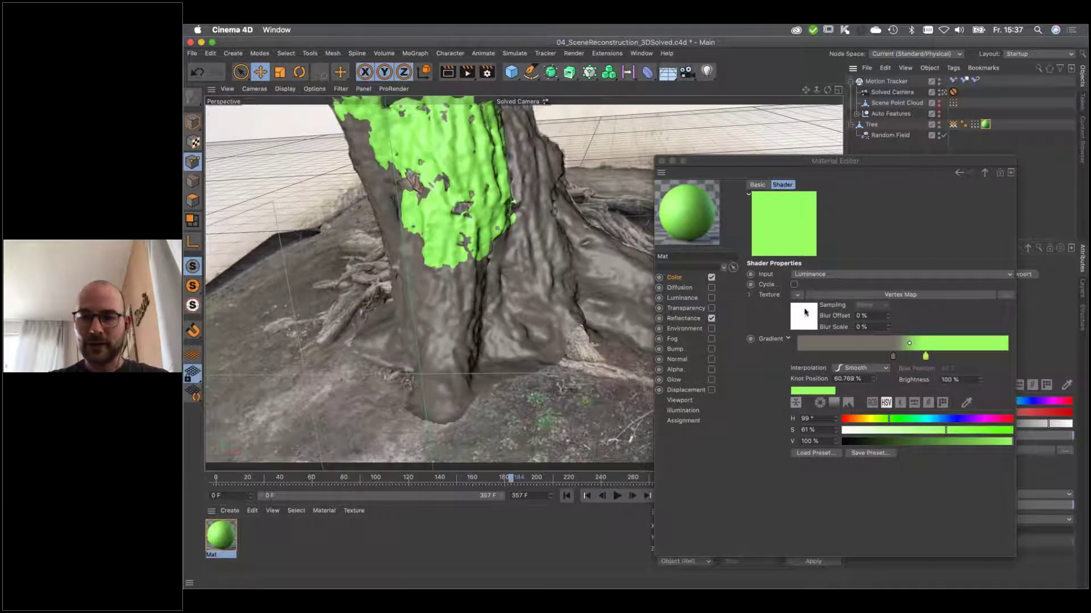
# Copy the Color channel's Colorizer texture, enable Luminance, and paste the texture there.
pyautogui.click(985, 173)
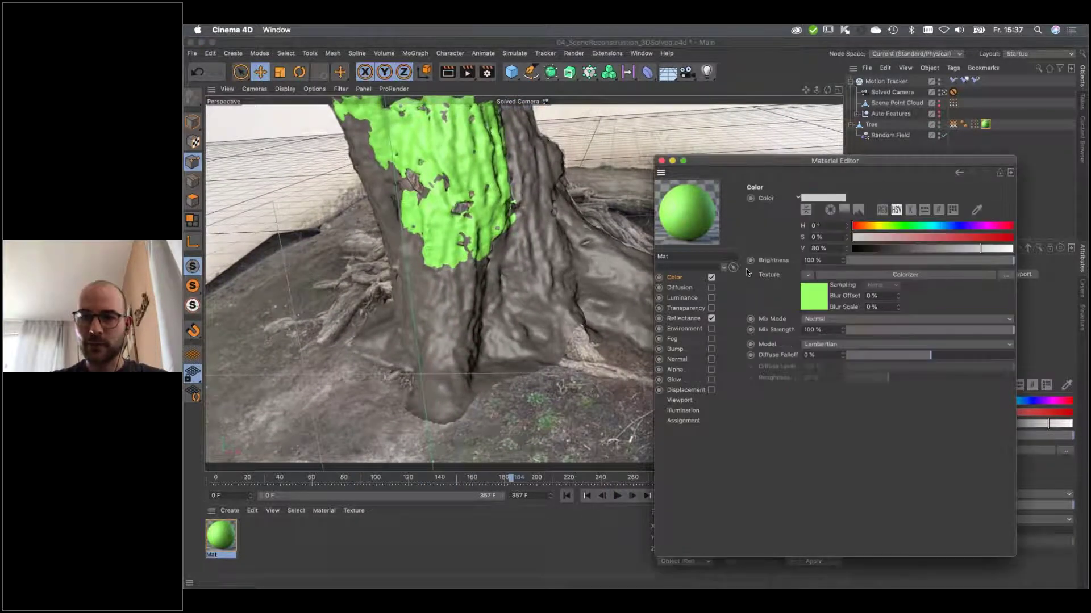
pyautogui.rightClick(773, 275)
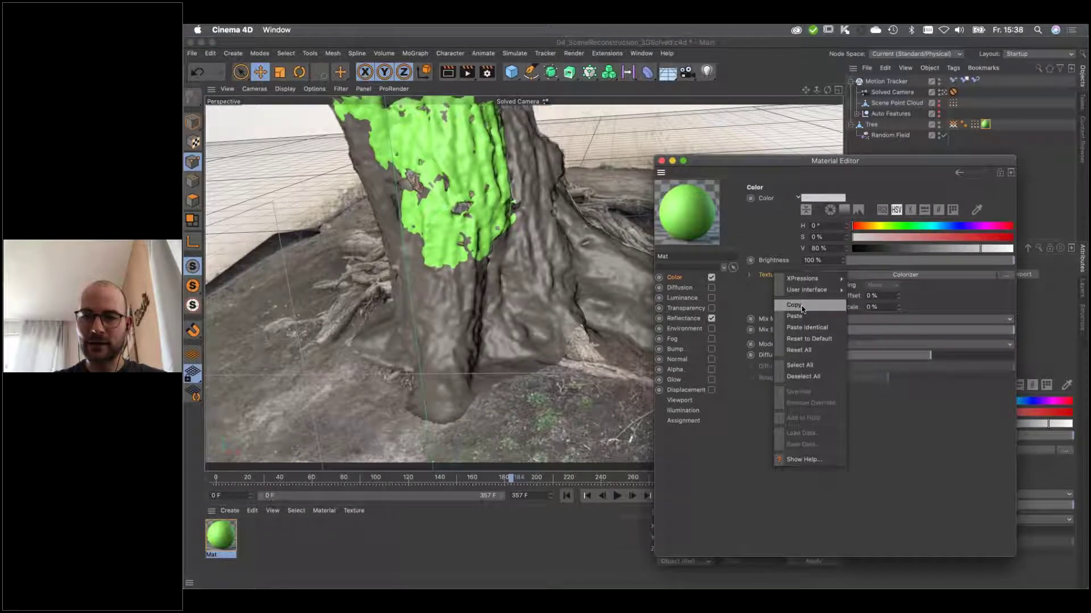
pyautogui.click(795, 306)
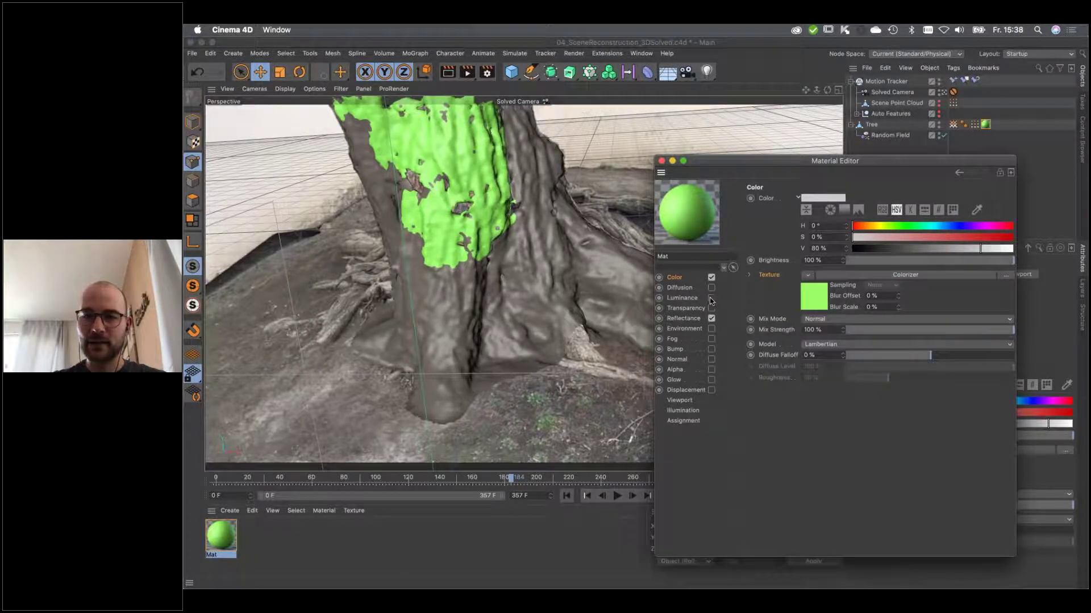
pyautogui.click(711, 299)
pyautogui.click(683, 298)
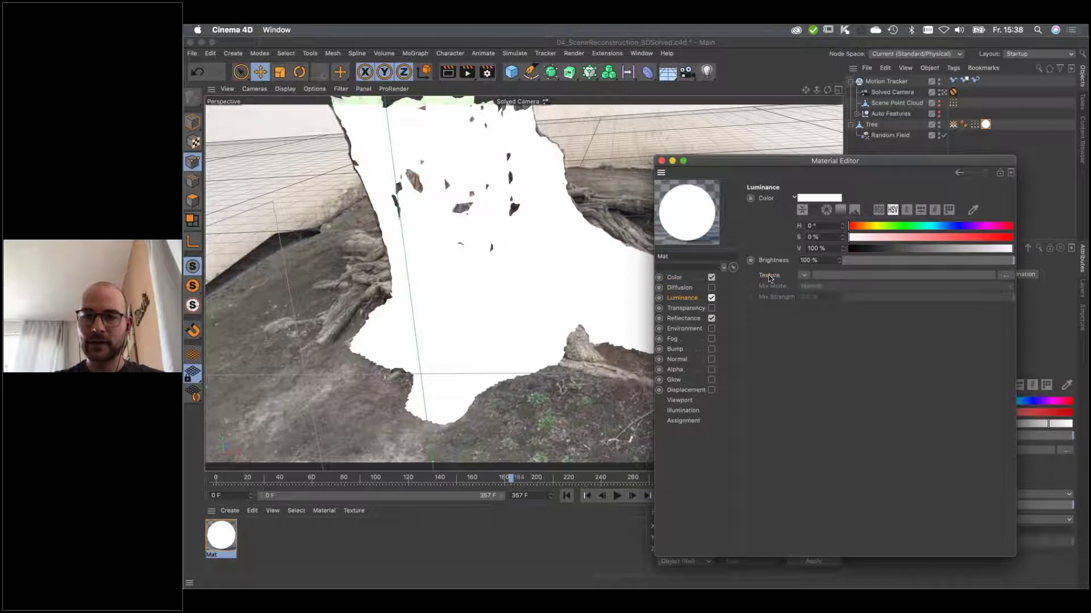
pyautogui.rightClick(770, 278)
pyautogui.click(792, 324)
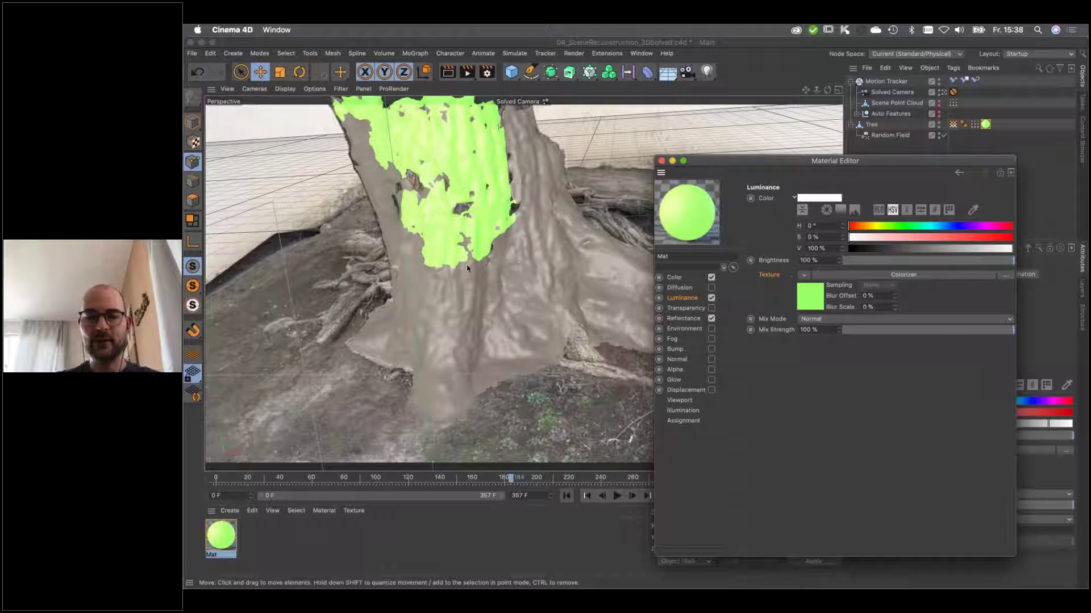
# Reset the Luminance Colorizer's gradient and make it black-white-black, with white at 50% and a duplicated black knot at 100%.
pyautogui.click(811, 300)
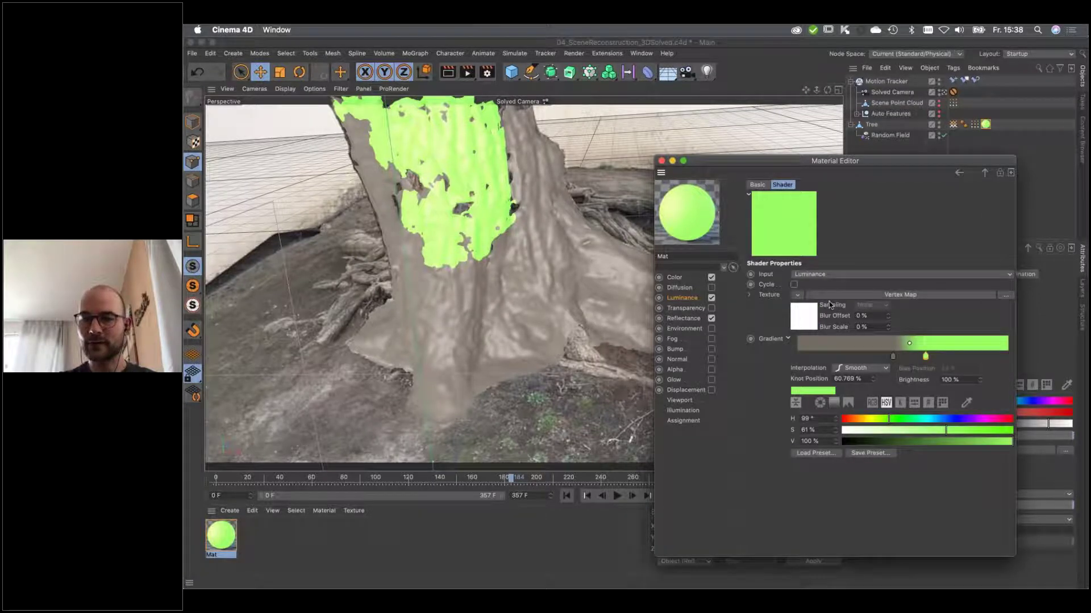
pyautogui.rightClick(771, 343)
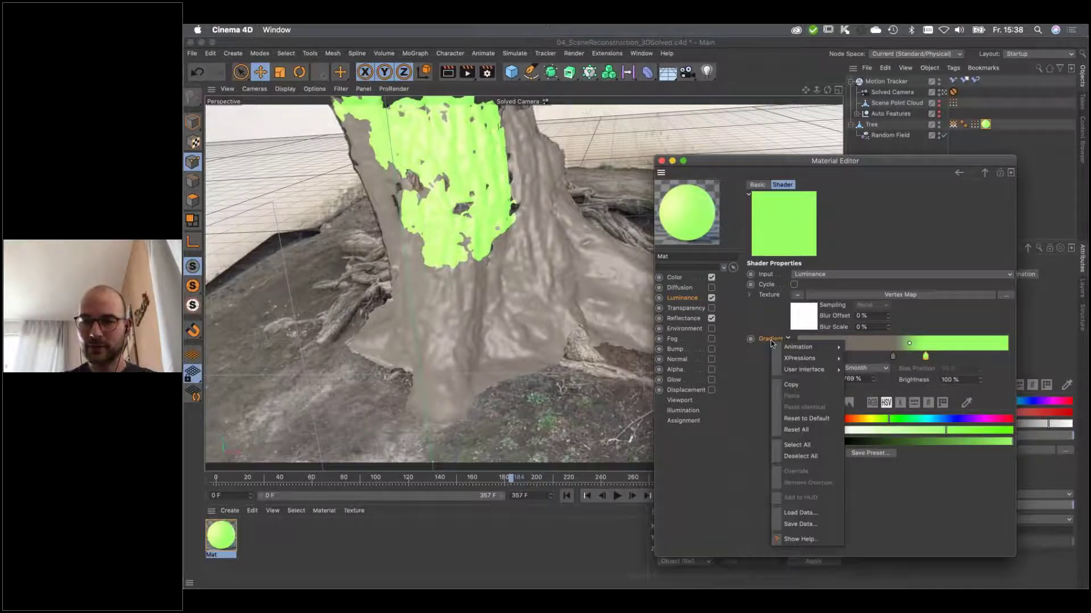
pyautogui.click(819, 420)
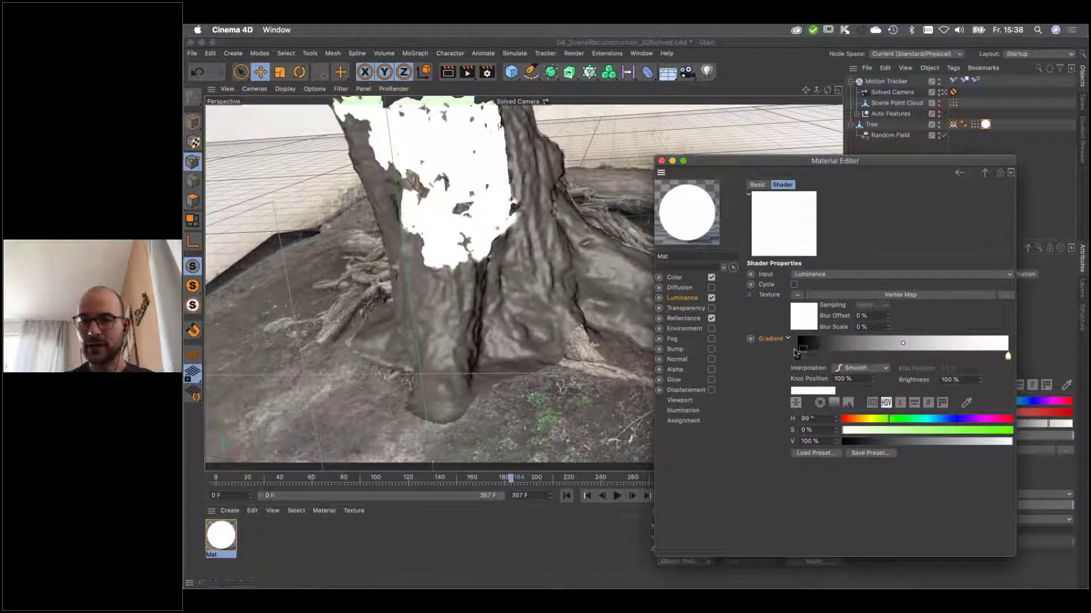
pyautogui.moveTo(1008, 357); pyautogui.dragTo(902, 355)
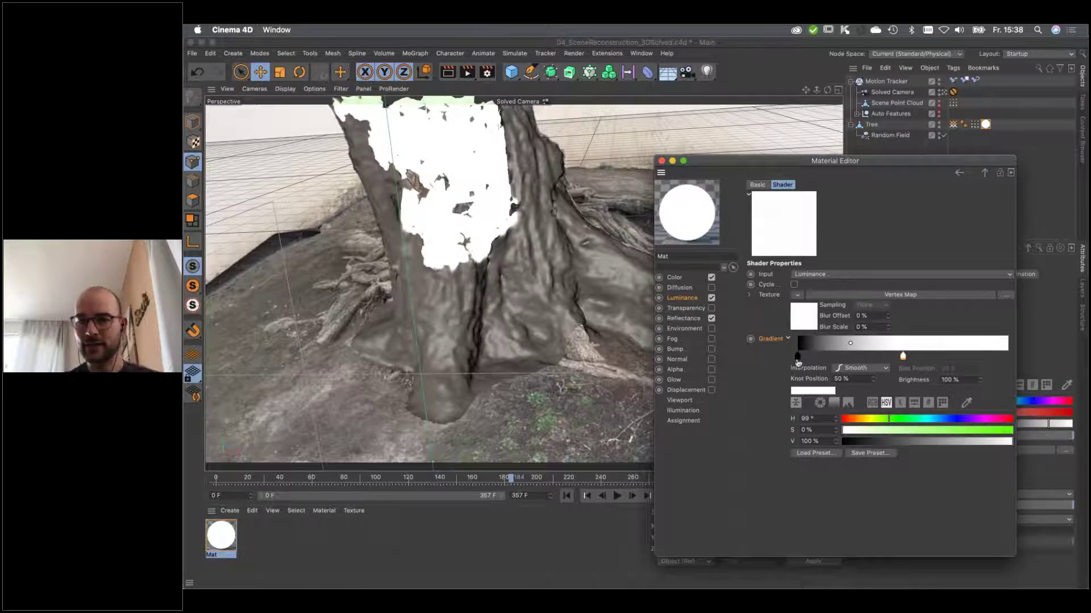
pyautogui.keyDown('ctrl'); pyautogui.moveTo(800, 359); pyautogui.dragTo(1012, 361); pyautogui.keyUp('ctrl')
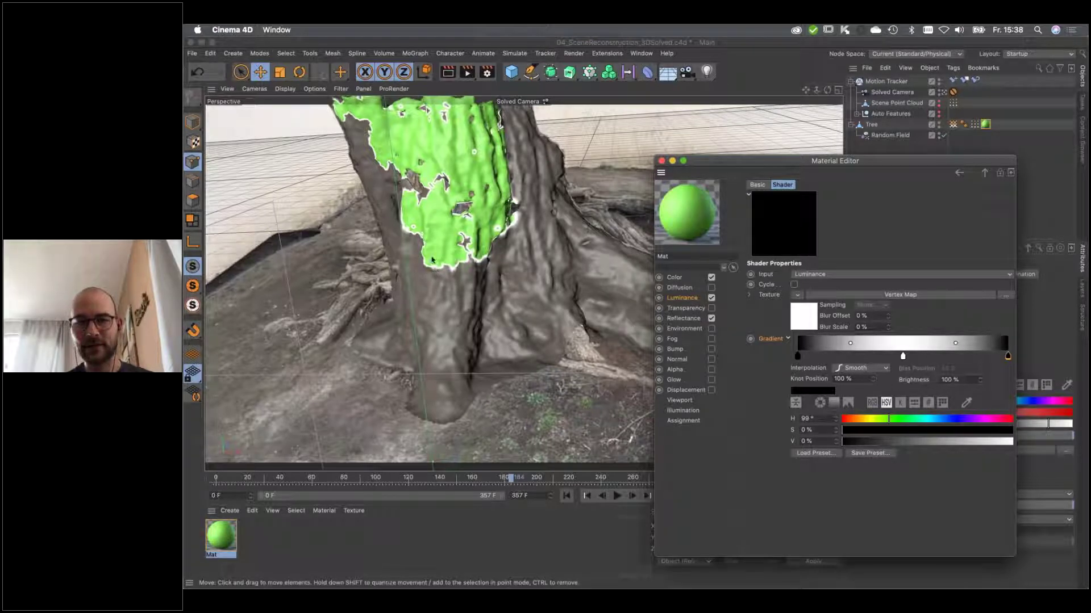
# Narrow the white band with black knots at about 25% and 72%, replay the animation, and close the material settings.
pyautogui.moveTo(798, 356); pyautogui.dragTo(849, 357)
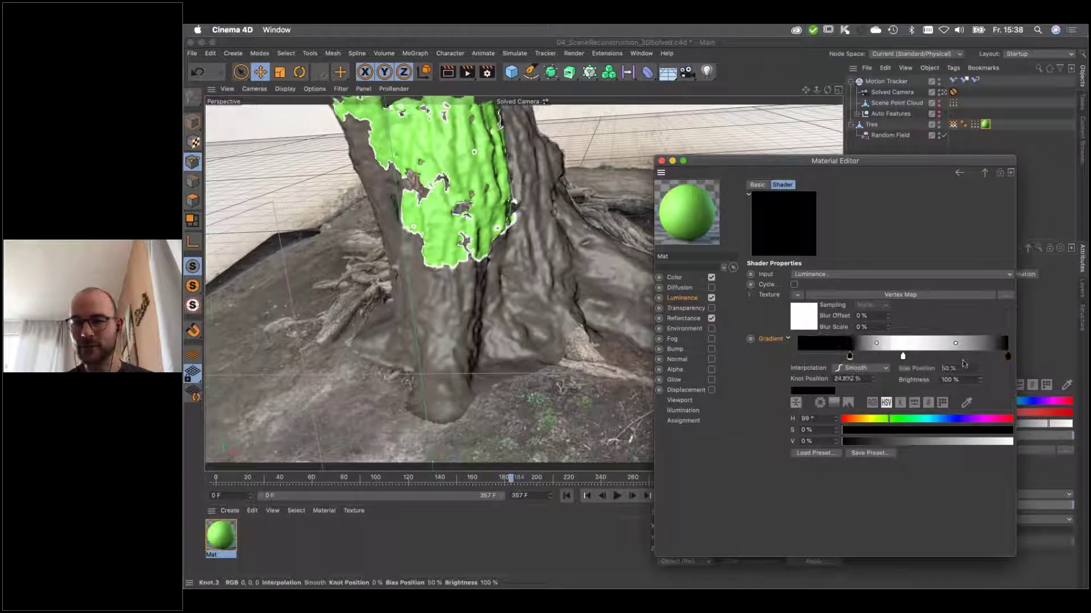
pyautogui.moveTo(963, 357); pyautogui.dragTo(949, 356)
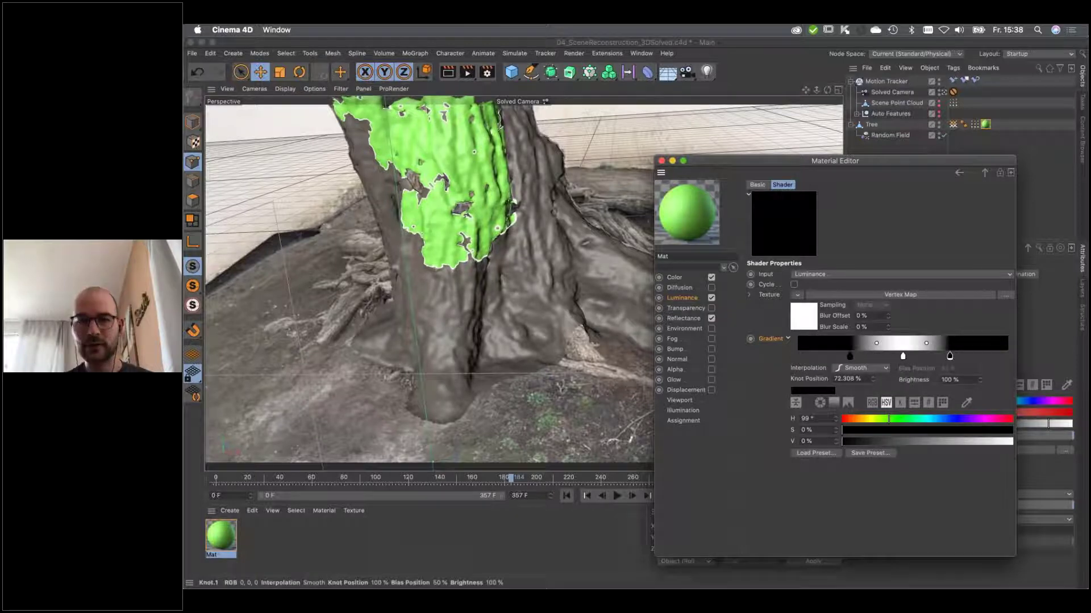
pyautogui.click(567, 496)
pyautogui.click(616, 496)
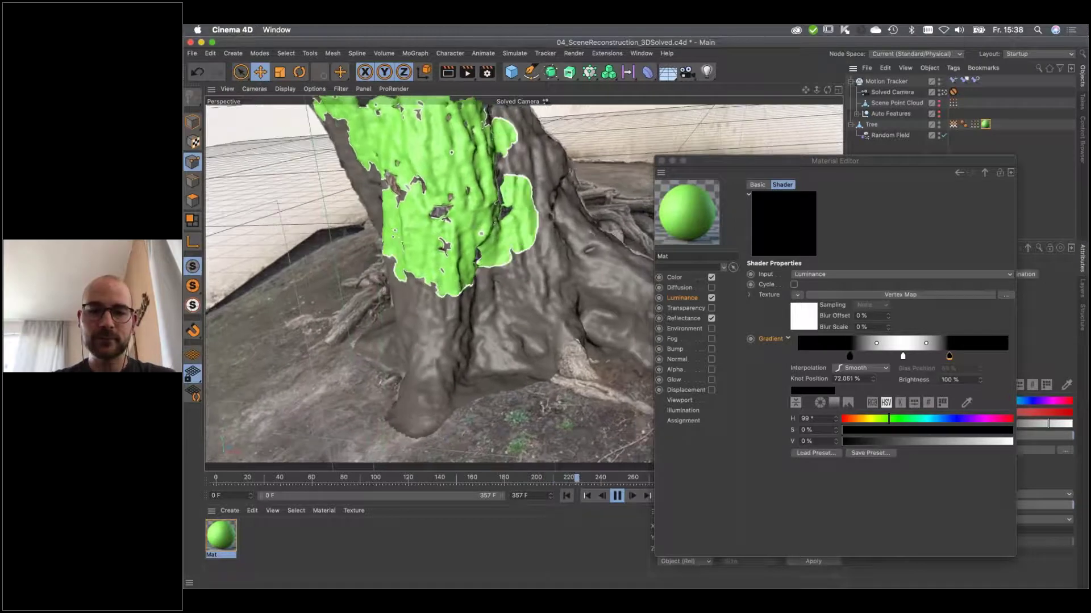
pyautogui.press('F8')
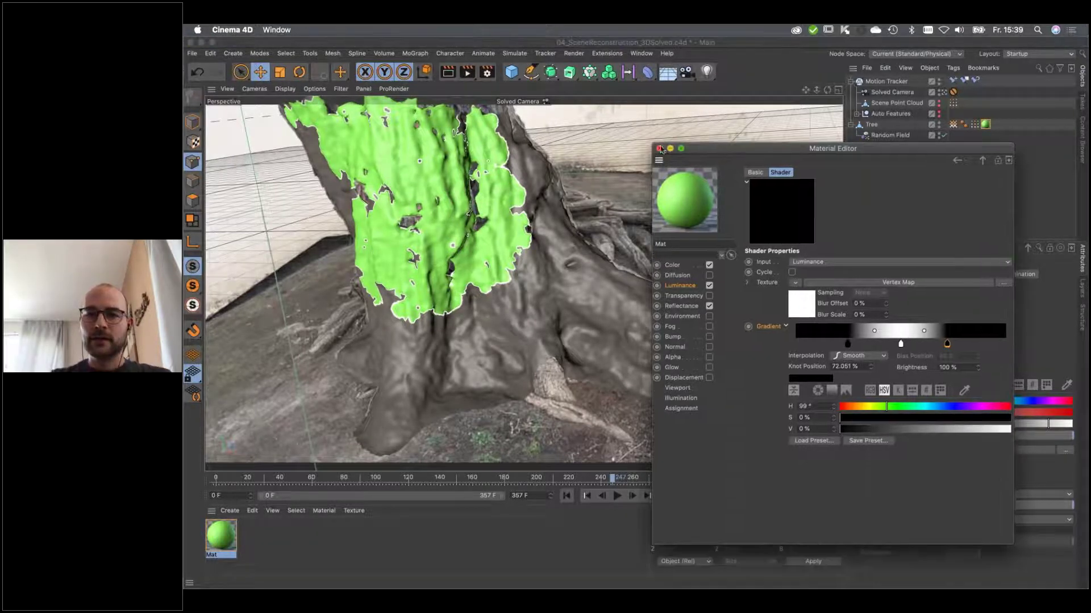
pyautogui.click(661, 161)
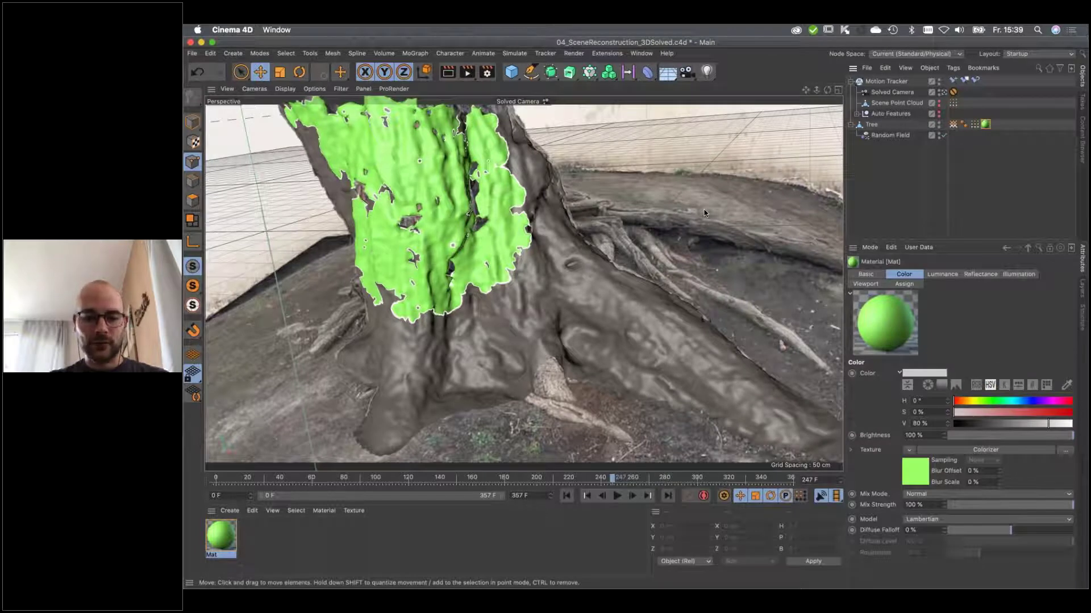
# Create a new project and add a cylinder oriented along +Z.
pyautogui.press('super+n')
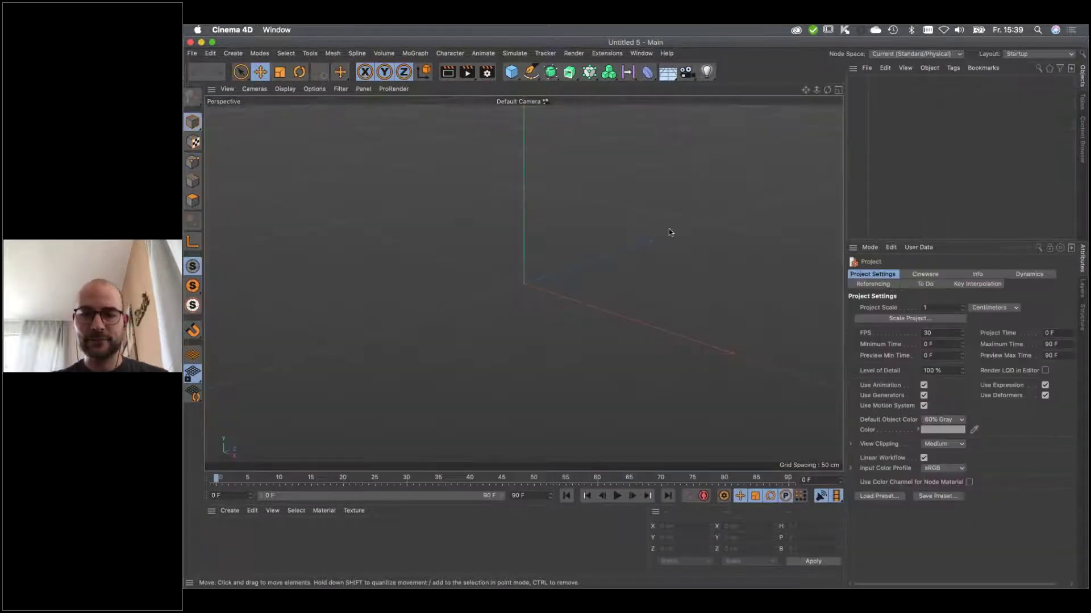
pyautogui.click(511, 72)
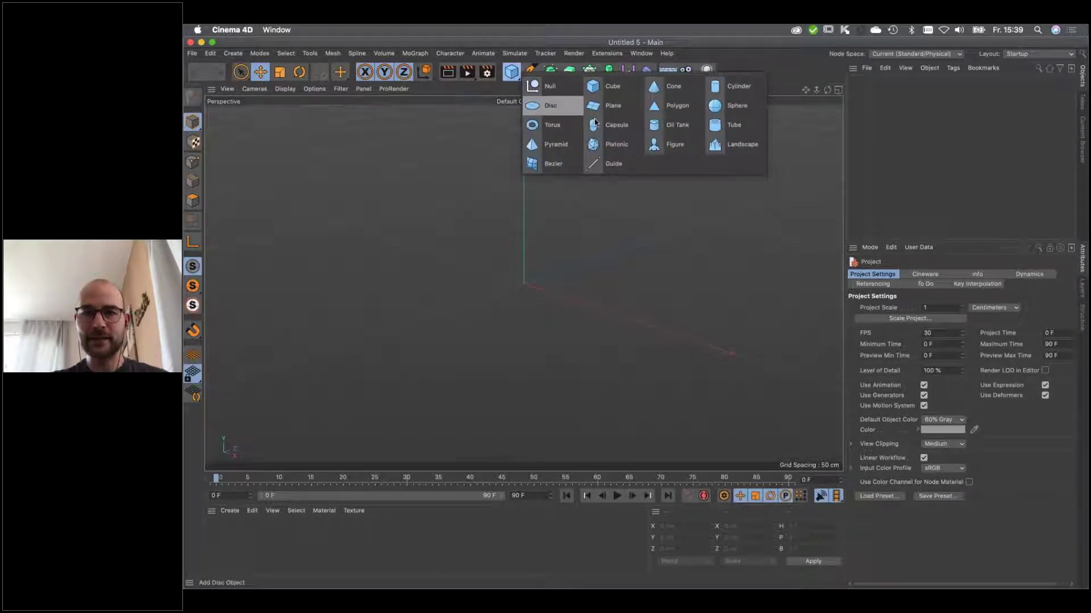
pyautogui.click(743, 90)
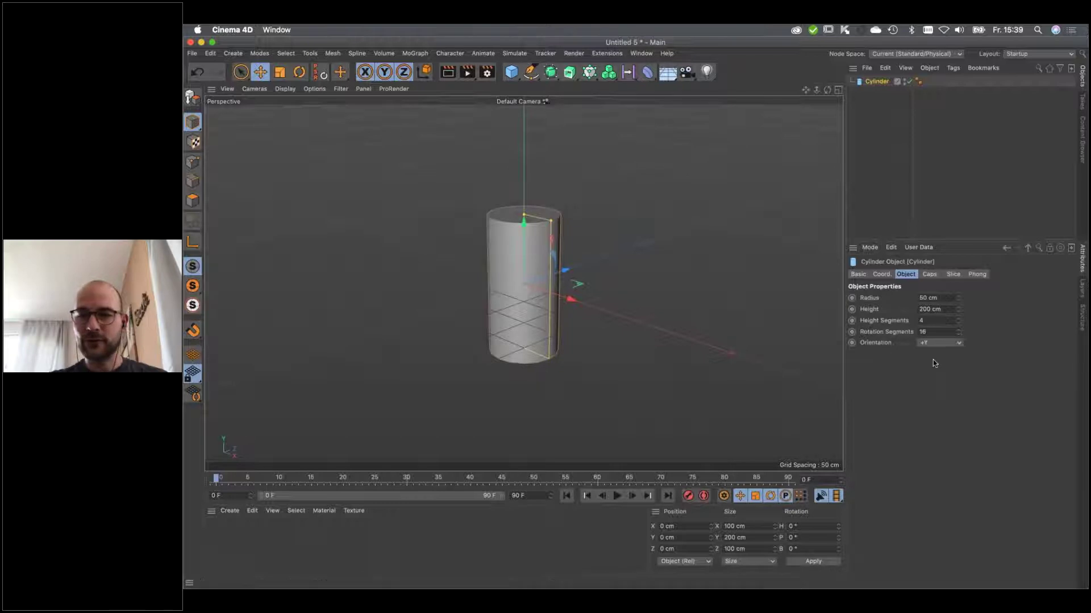
pyautogui.click(928, 344)
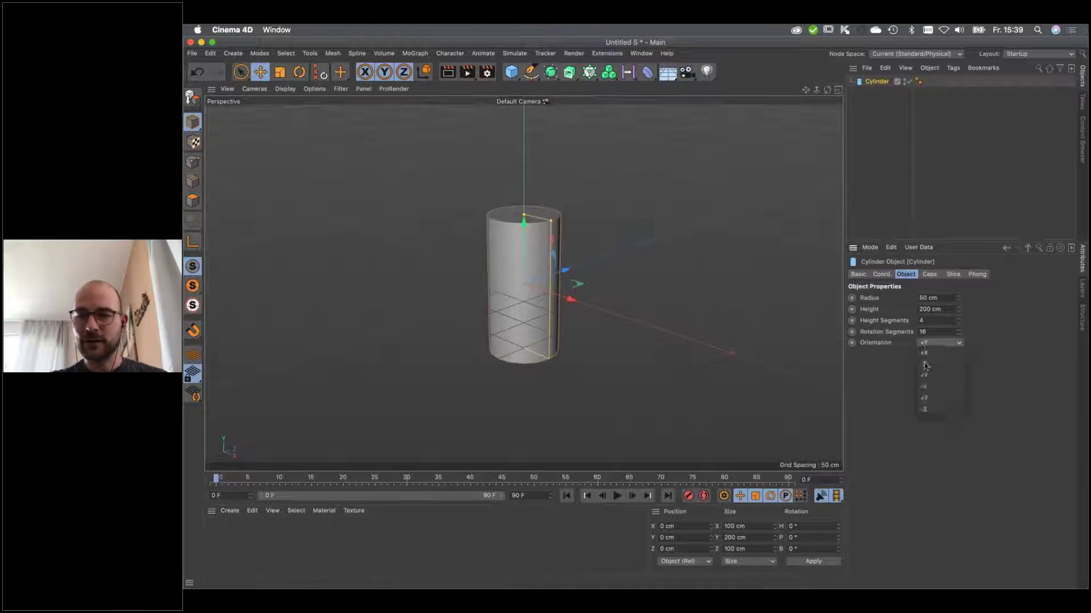
pyautogui.click(930, 399)
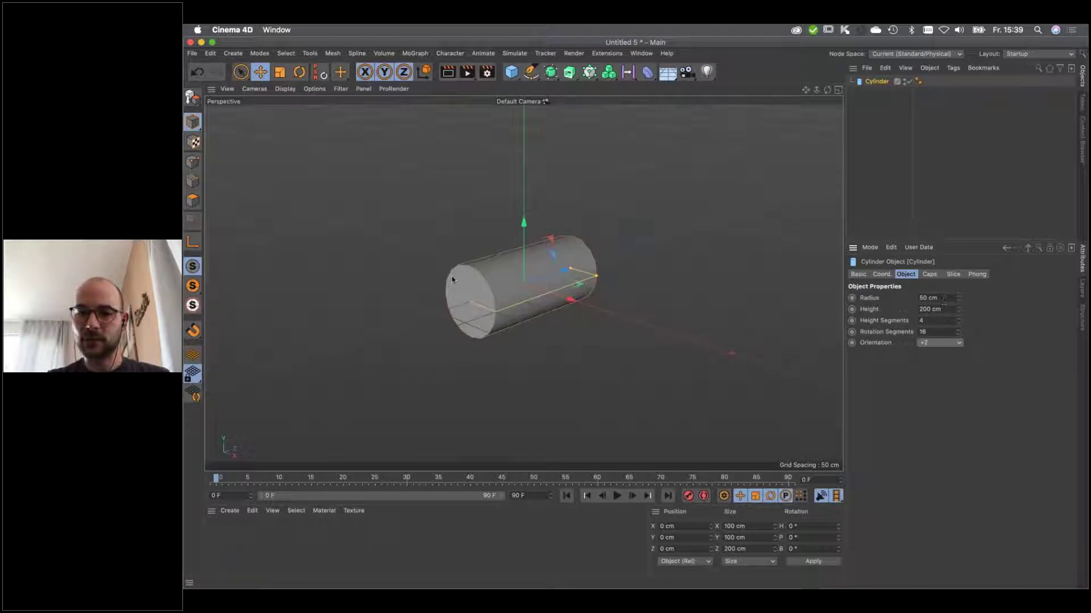
# Reduce the cylinder's radius to about 16 cm and set 1 height segment and 6 rotation segments.
pyautogui.moveTo(597, 276); pyautogui.dragTo(576, 271)
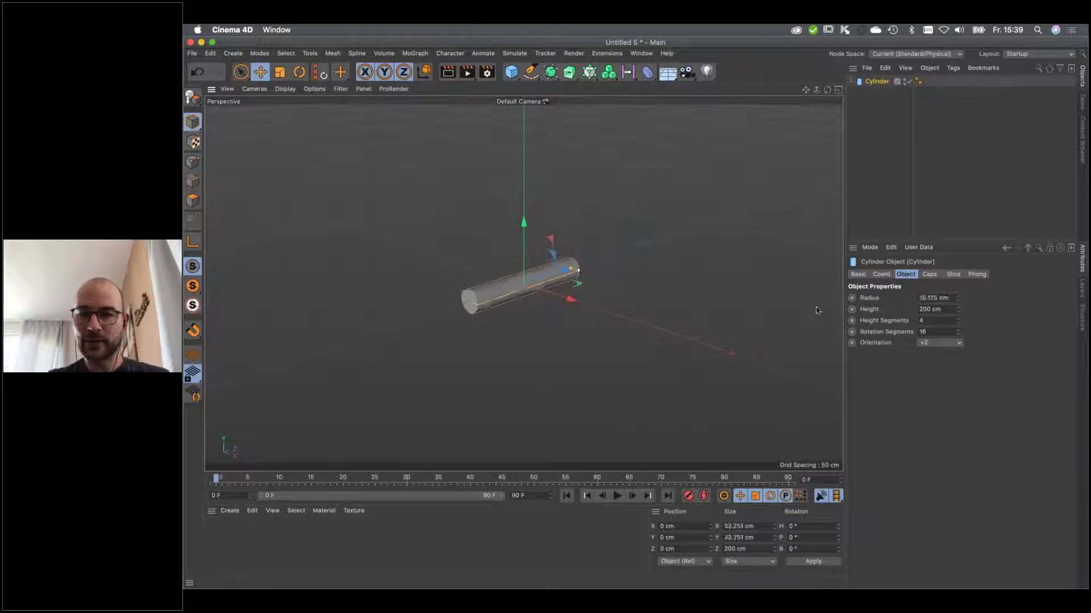
pyautogui.doubleClick(922, 332)
pyautogui.write('6')
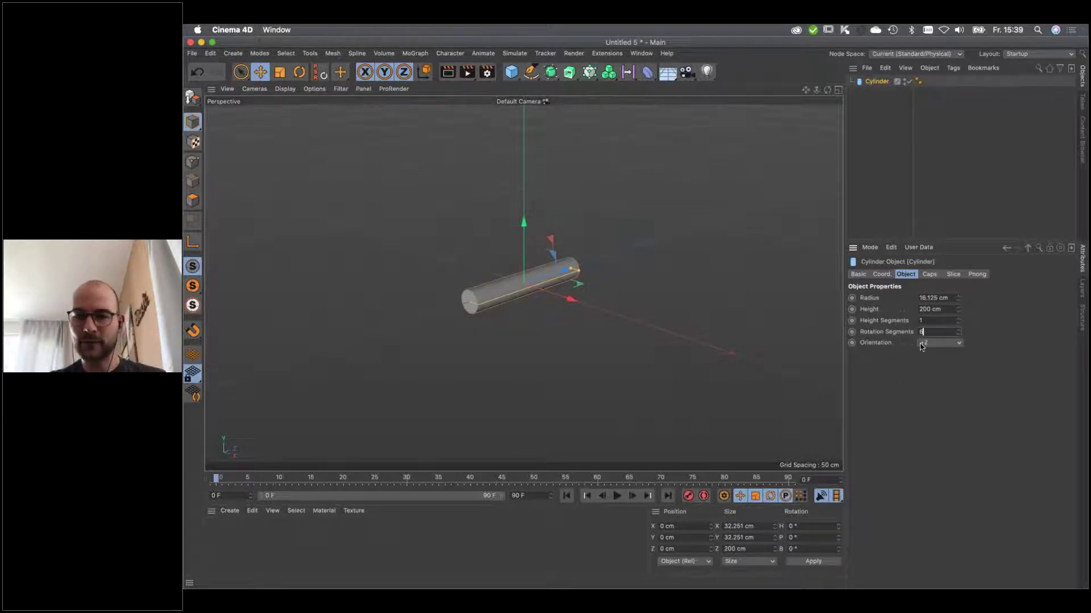
# Convert the parametric cylinder with 6 rotation segments into an editable polygon object.
pyautogui.press('Return')
pyautogui.scroll(5, 509, 273)
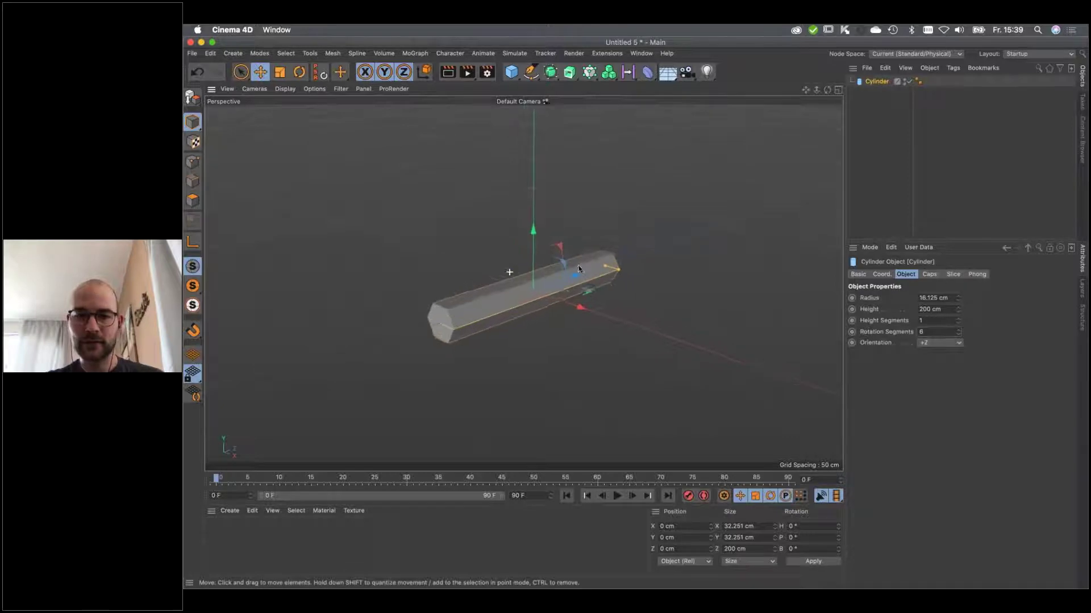
pyautogui.keyDown('alt'); pyautogui.moveTo(454, 290); pyautogui.dragTo(594, 287); pyautogui.keyUp('alt')
pyautogui.click(193, 98)
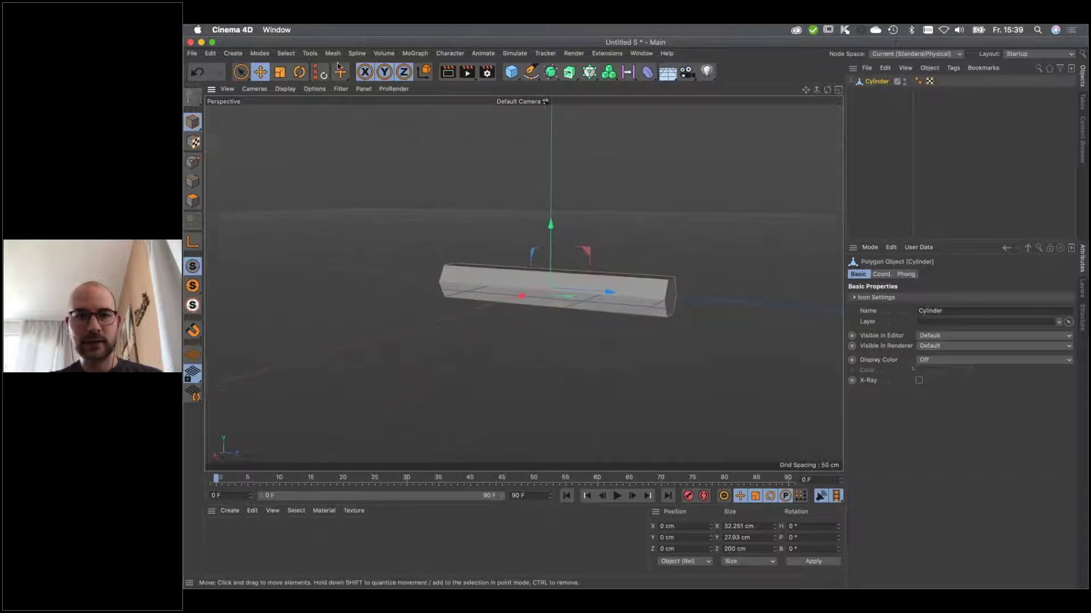
# Cut diagonally through the whole cylinder near its +Z end in point mode, using Line Cut with Visible Only disabled.
pyautogui.click(332, 53)
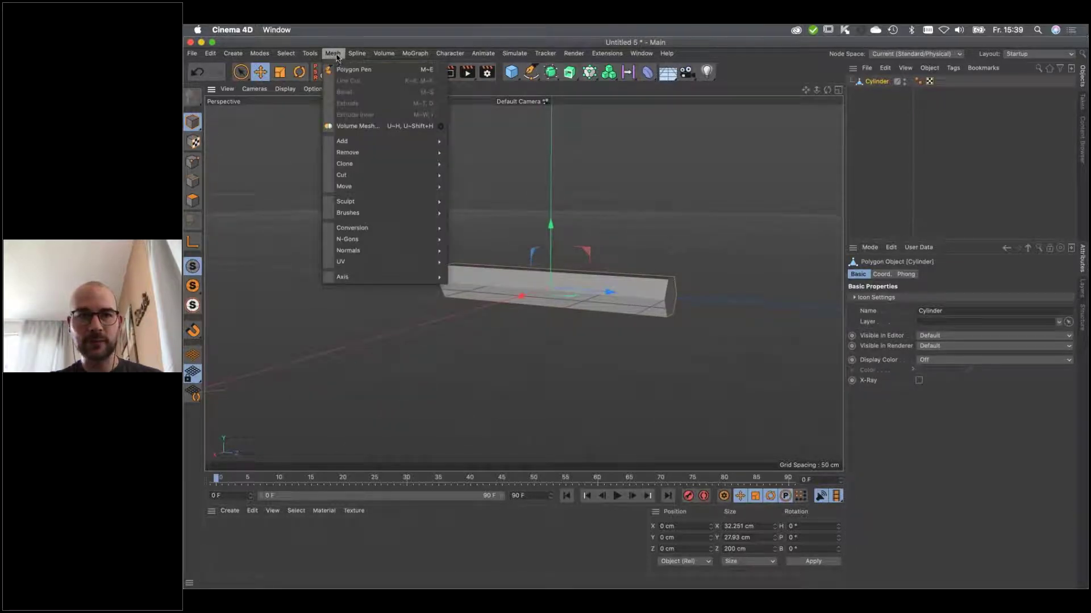
pyautogui.click(192, 162)
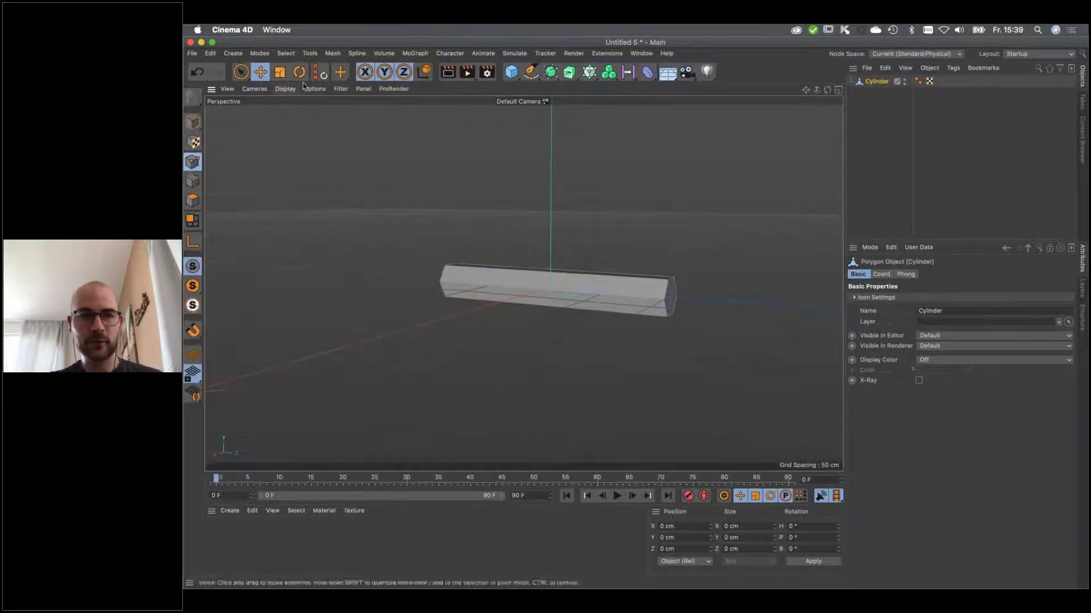
pyautogui.click(331, 55)
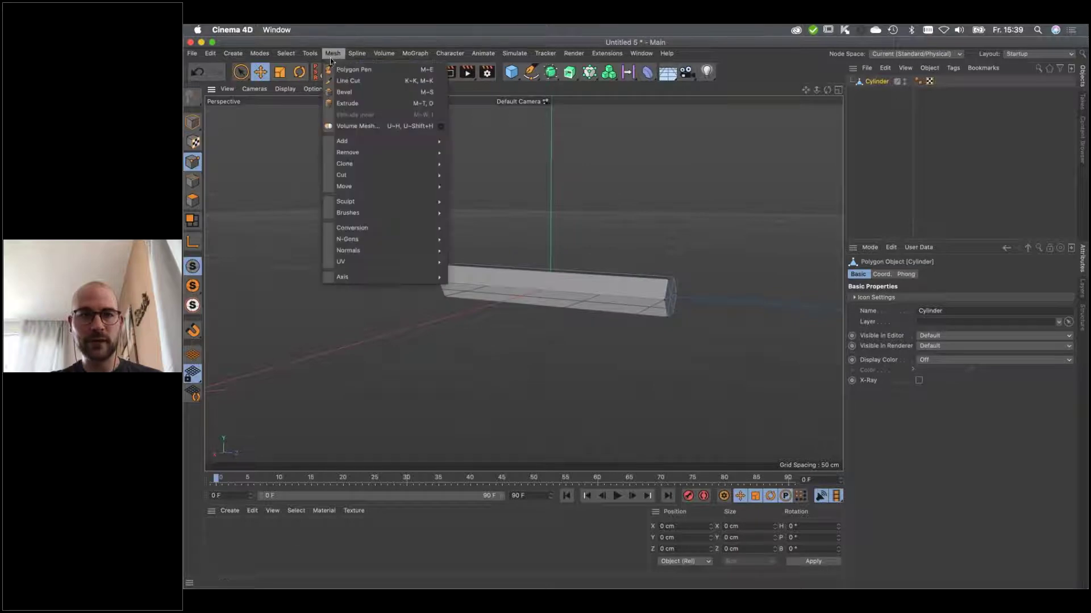
pyautogui.click(350, 81)
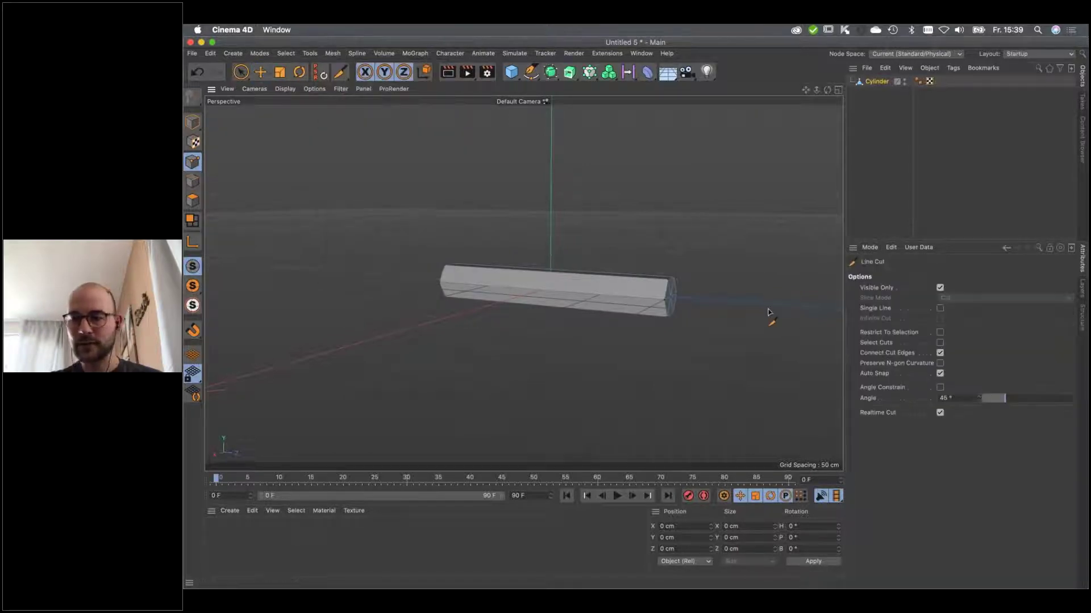
pyautogui.click(940, 288)
pyautogui.keyDown('alt'); pyautogui.moveTo(673, 300); pyautogui.dragTo(681, 339); pyautogui.keyUp('alt')
pyautogui.click(684, 338)
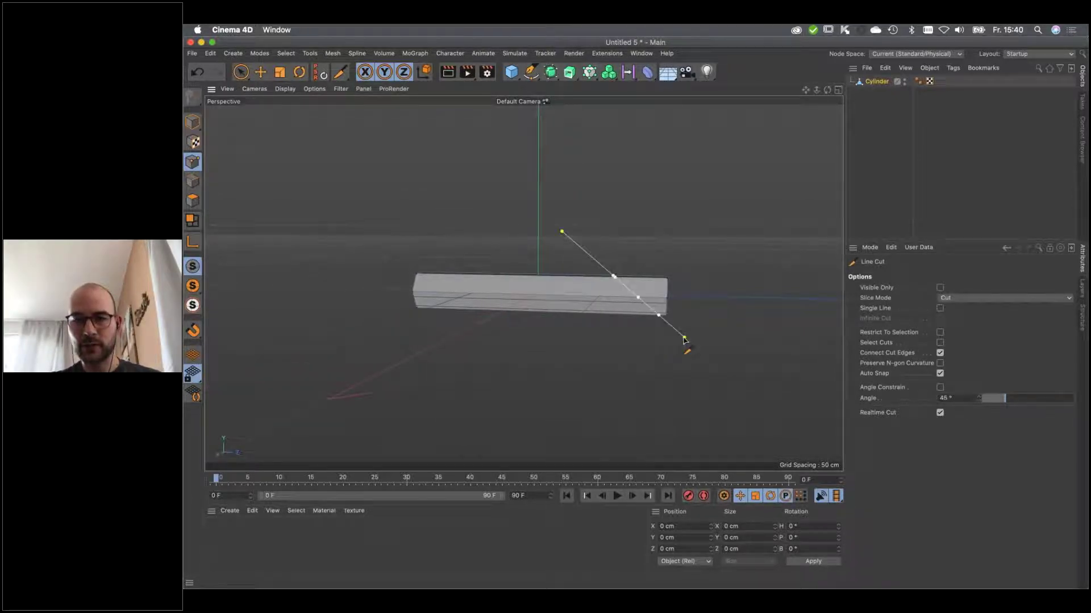
pyautogui.press('Escape')
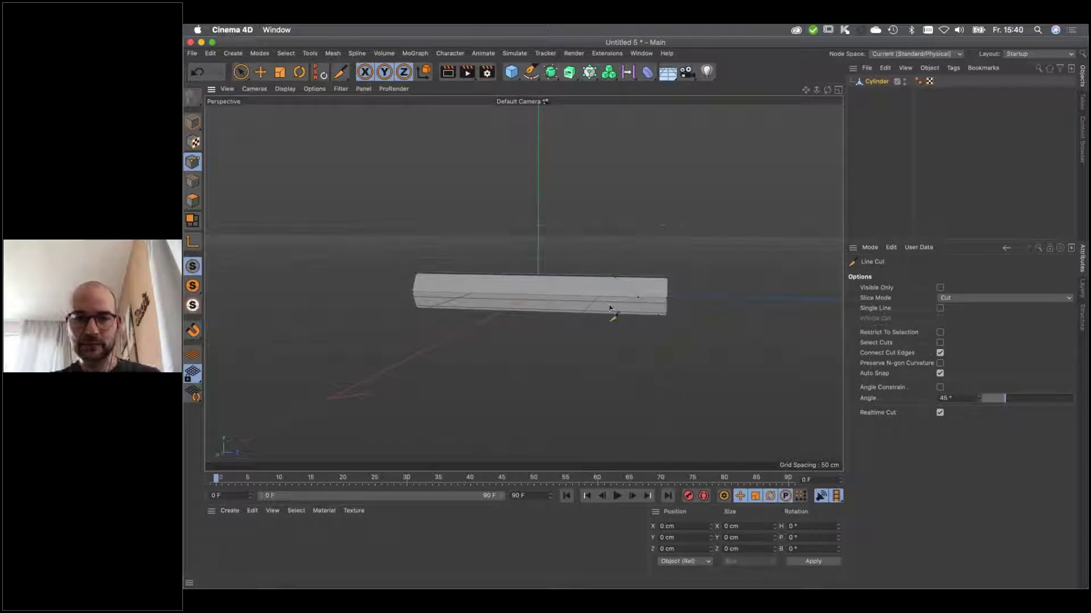
pyautogui.keyDown('alt'); pyautogui.moveTo(626, 307); pyautogui.dragTo(676, 289); pyautogui.keyUp('alt')
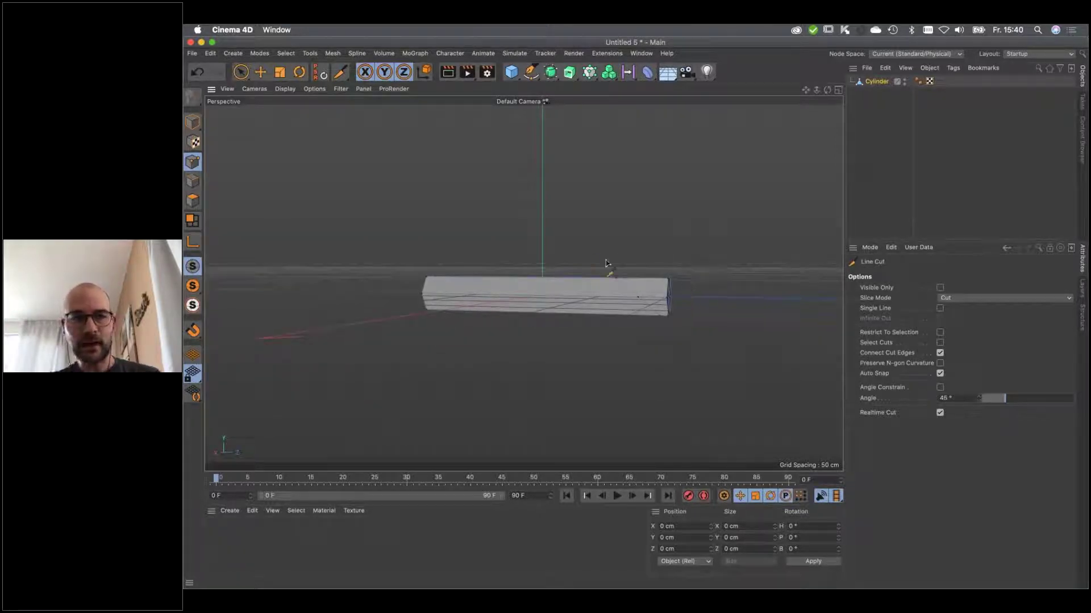
# Select the points beyond the diagonal cut with Rectangle Selection and delete them.
pyautogui.moveTo(241, 72); pyautogui.dragTo(290, 106)
pyautogui.moveTo(692, 256); pyautogui.dragTo(645, 311)
pyautogui.click(720, 347)
# Cap the slanted open end with Close Polygon Hole, using the N-gon polygon type.
pyautogui.keyDown('alt'); pyautogui.moveTo(645, 312); pyautogui.dragTo(755, 293, button='right'); pyautogui.keyUp('alt')
pyautogui.keyDown('alt'); pyautogui.moveTo(606, 307); pyautogui.dragTo(574, 309, button='middle'); pyautogui.keyUp('alt')
pyautogui.rightClick(574, 307)
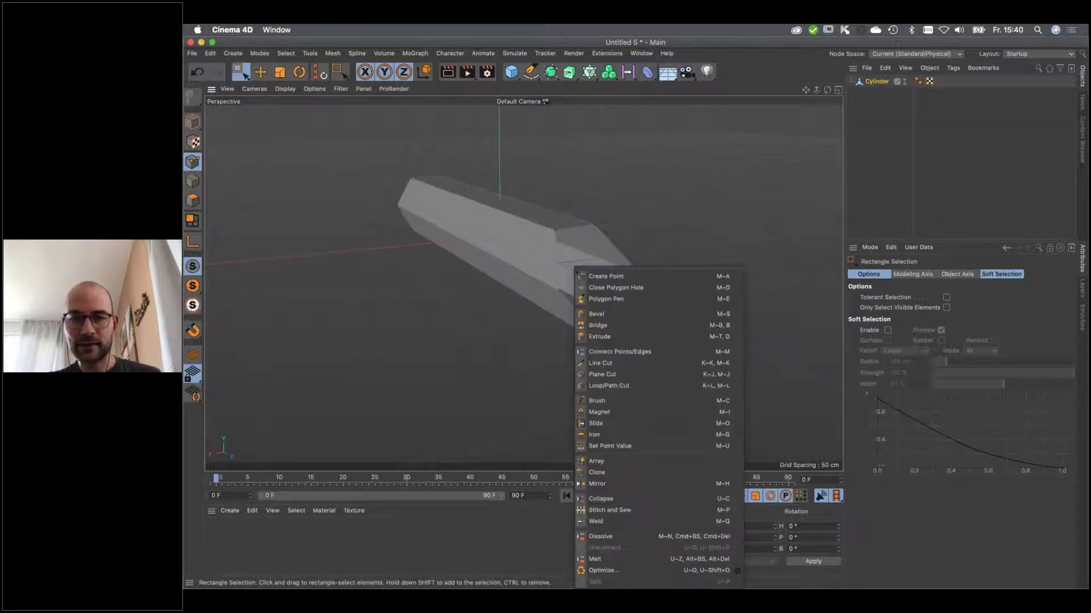
pyautogui.click(604, 288)
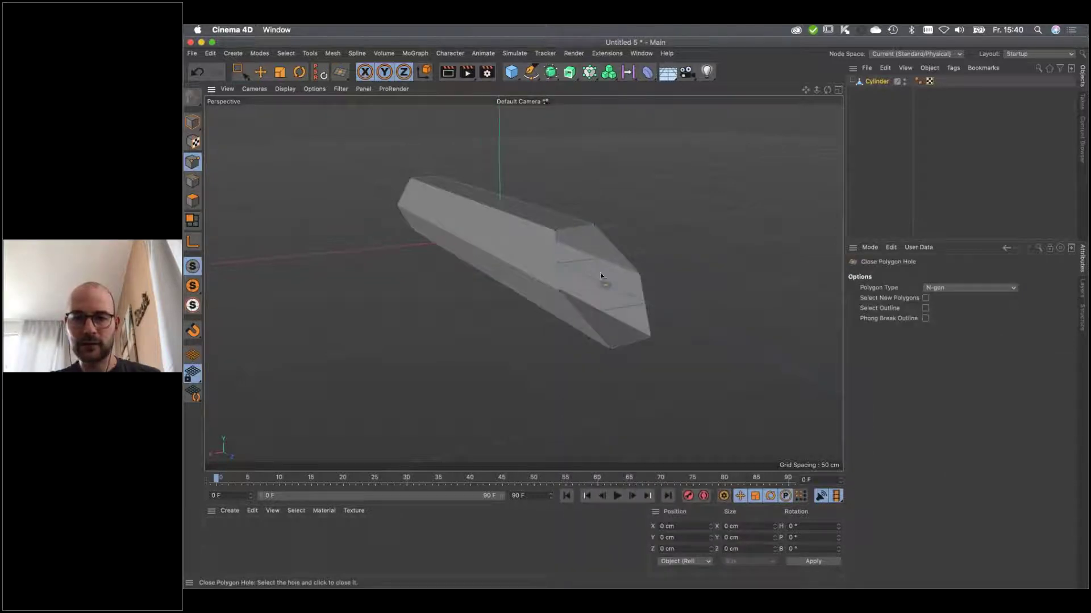
pyautogui.click(574, 231)
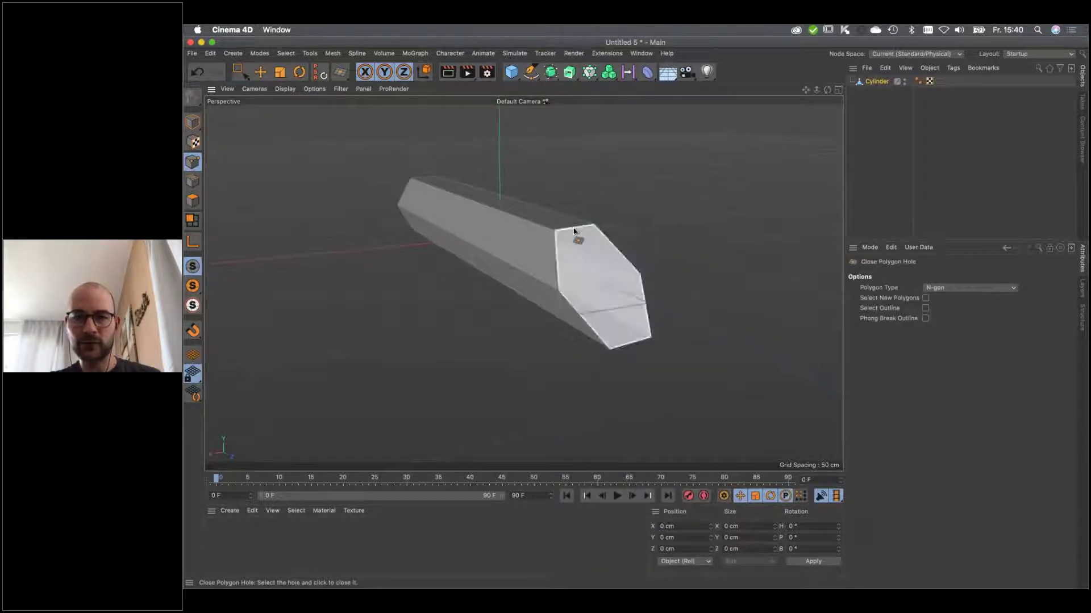
pyautogui.scroll(10, 608, 336)
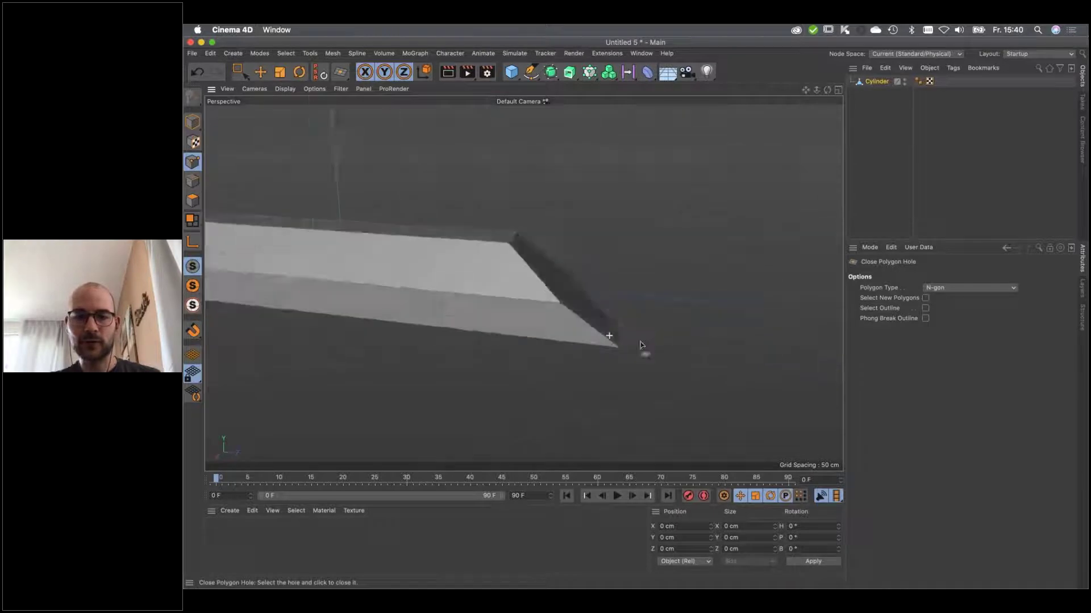
pyautogui.scroll(-10, 609, 336)
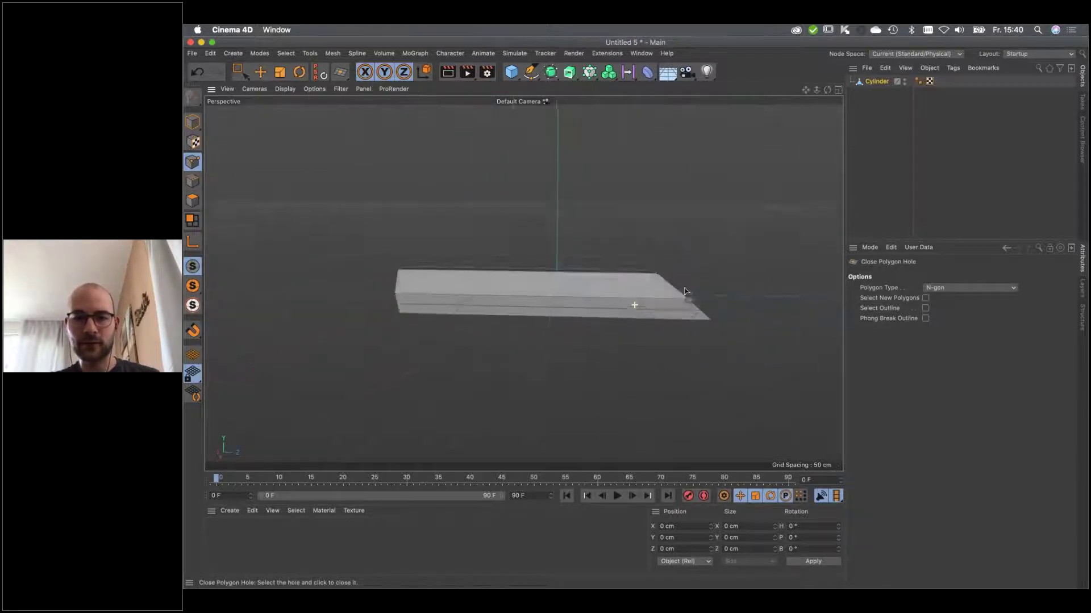
# Shift all points along +Z so the base sits near the object axis, and pull the six slanted-end points out to about 182 cm.
pyautogui.click(244, 72)
pyautogui.moveTo(738, 212); pyautogui.dragTo(366, 362)
pyautogui.keyDown('alt'); pyautogui.moveTo(656, 350); pyautogui.dragTo(579, 336, button='middle'); pyautogui.keyUp('alt')
pyautogui.keyDown('alt'); pyautogui.moveTo(594, 326); pyautogui.dragTo(525, 348, button='right'); pyautogui.keyUp('alt')
pyautogui.moveTo(579, 301); pyautogui.dragTo(671, 305)
pyautogui.moveTo(642, 348); pyautogui.dragTo(733, 266)
pyautogui.moveTo(746, 305); pyautogui.dragTo(759, 307)
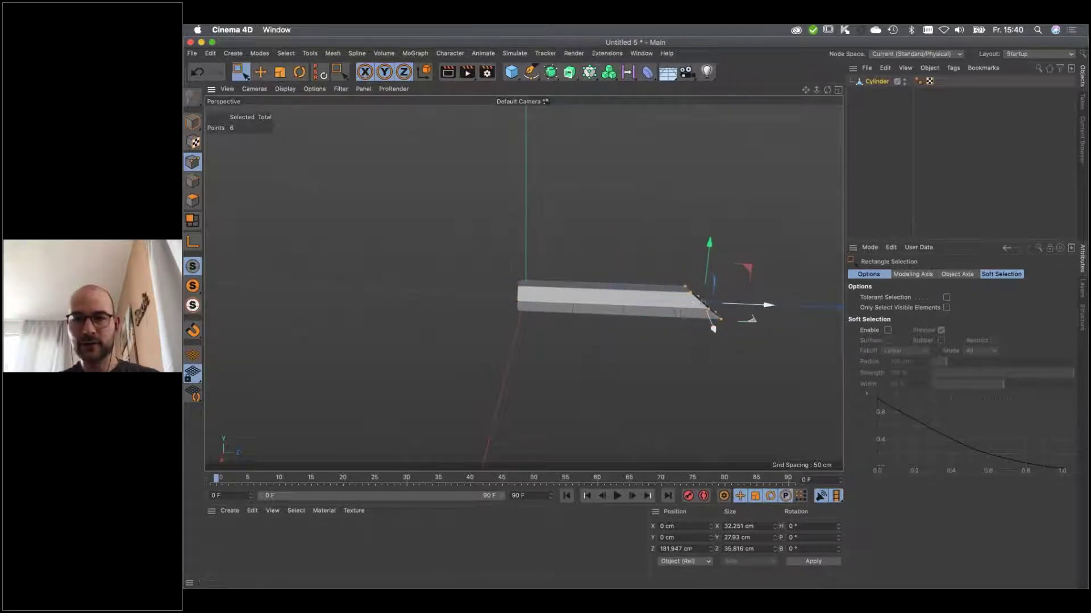
# Rename the cylinder as Crystal and return to Model mode.
pyautogui.doubleClick(878, 81)
pyautogui.write('Crystal')
pyautogui.press('Return')
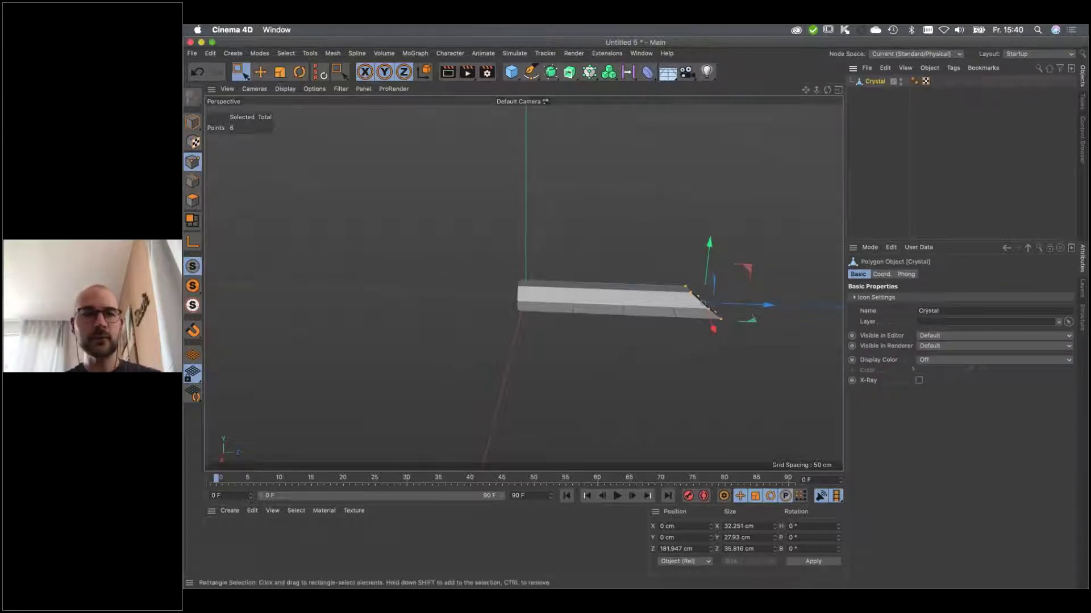
pyautogui.click(193, 122)
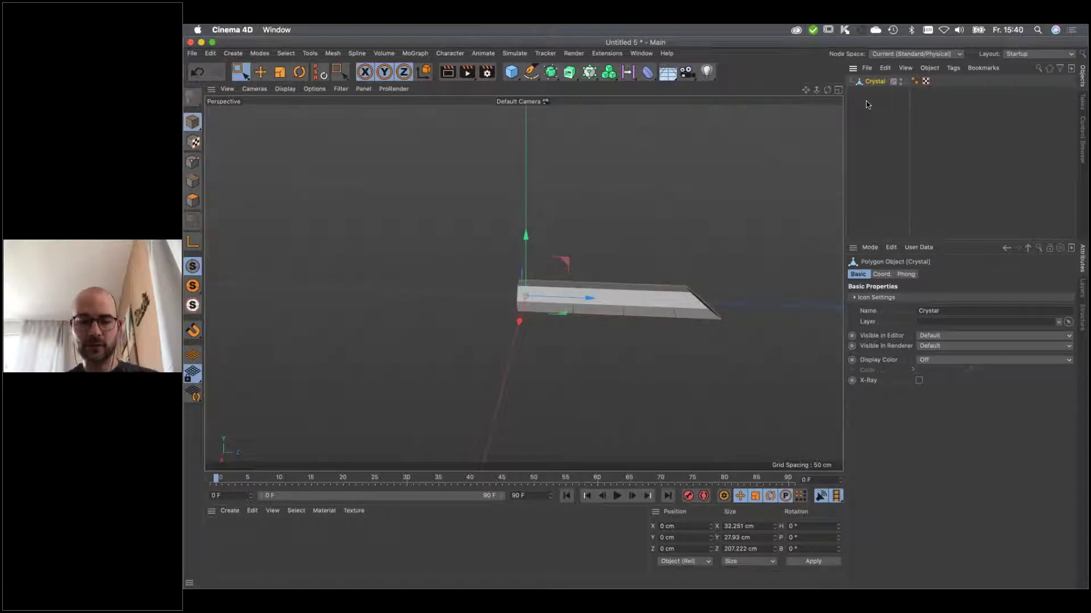
# Copy the Crystal object into the open project 04_SceneReconstruction_3DSolved.c4d.
pyautogui.press('v')
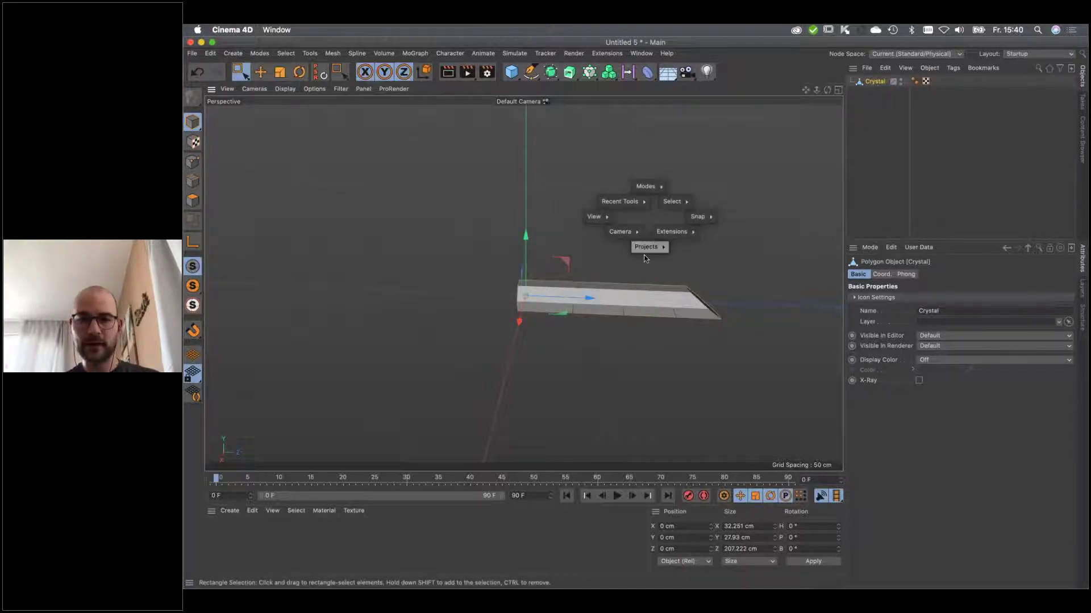
pyautogui.moveTo(645, 246)
pyautogui.click(646, 272)
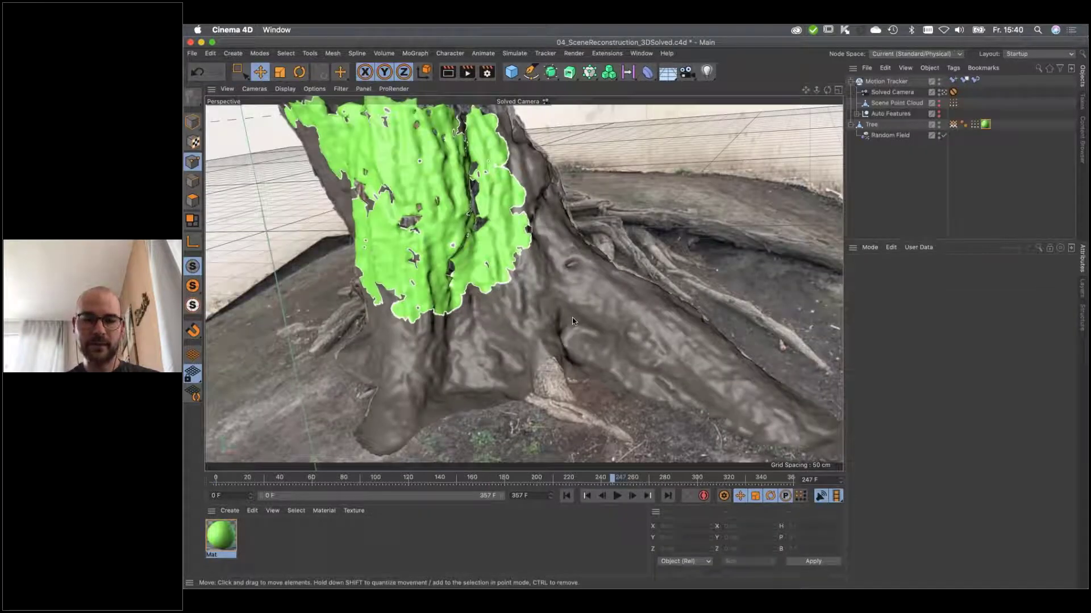
pyautogui.press('super+v')
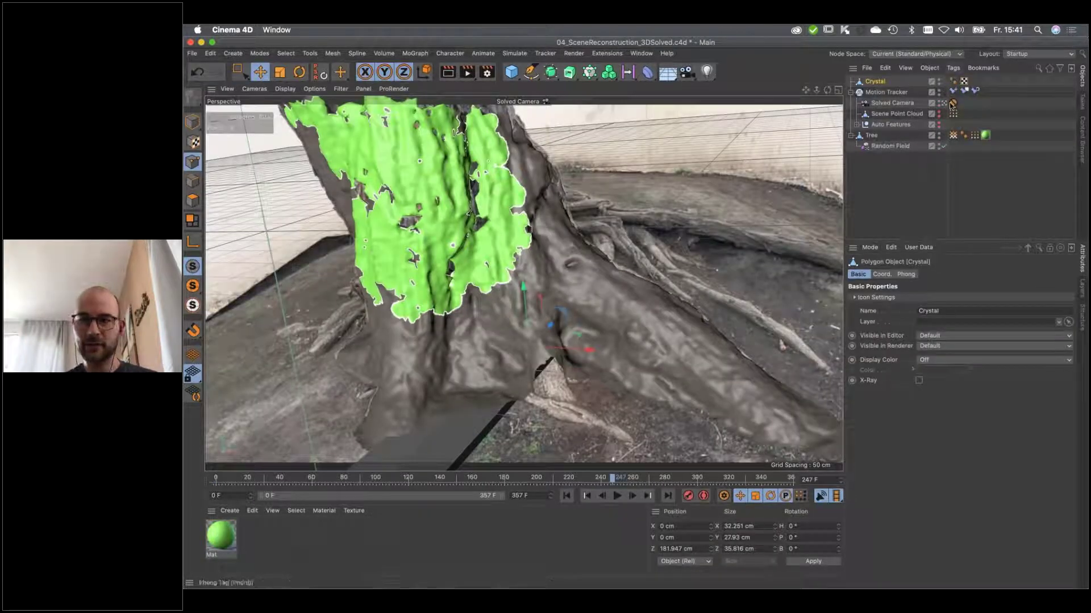
# Leave the Solved Camera view and scale the whole Crystal down to about 11 cm long.
pyautogui.click(943, 104)
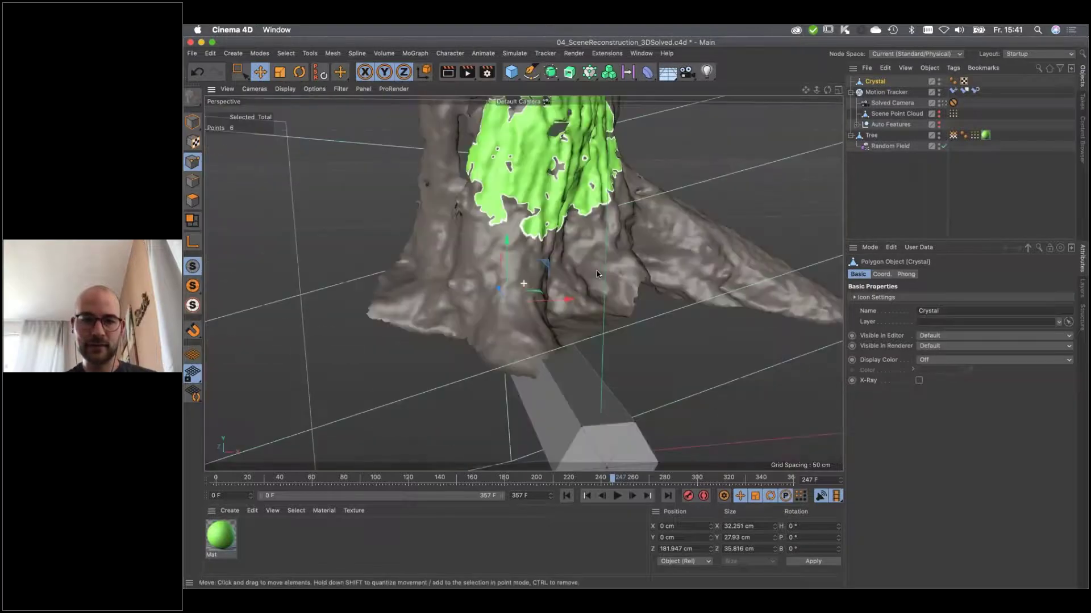
pyautogui.keyDown('alt'); pyautogui.moveTo(542, 291); pyautogui.dragTo(499, 318); pyautogui.keyUp('alt')
pyautogui.click(193, 122)
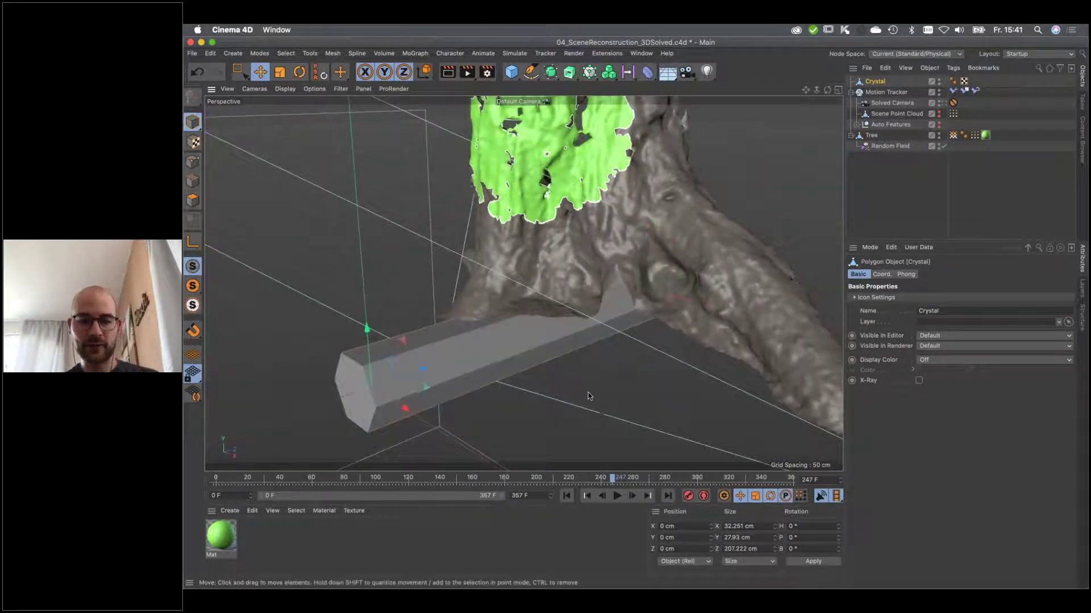
pyautogui.press('t')
pyautogui.moveTo(485, 414); pyautogui.dragTo(203, 476)
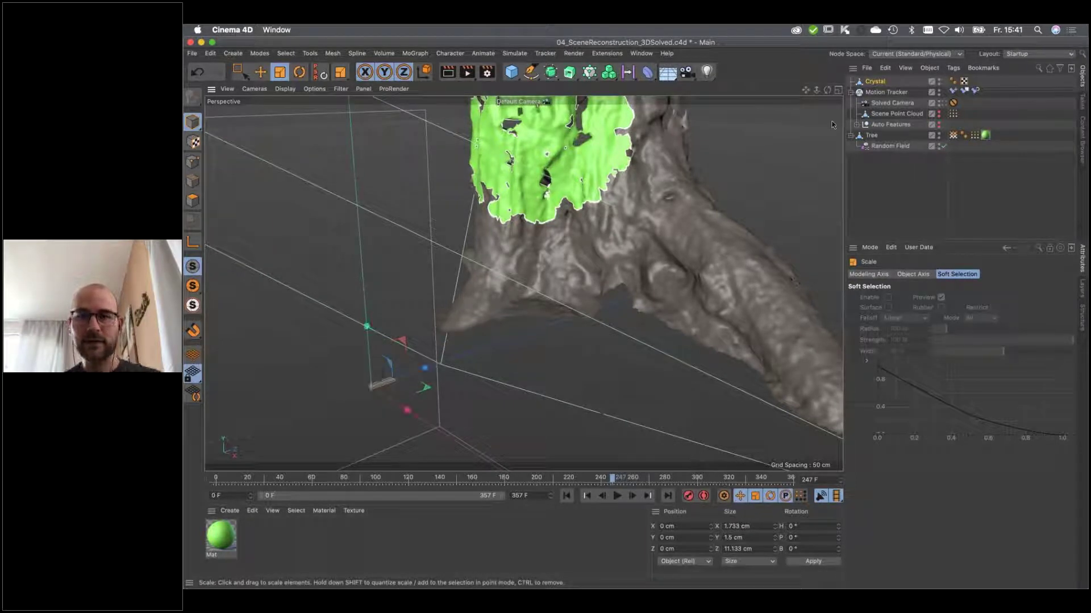
# Add a Cloner and make Crystal its child.
pyautogui.click(591, 72)
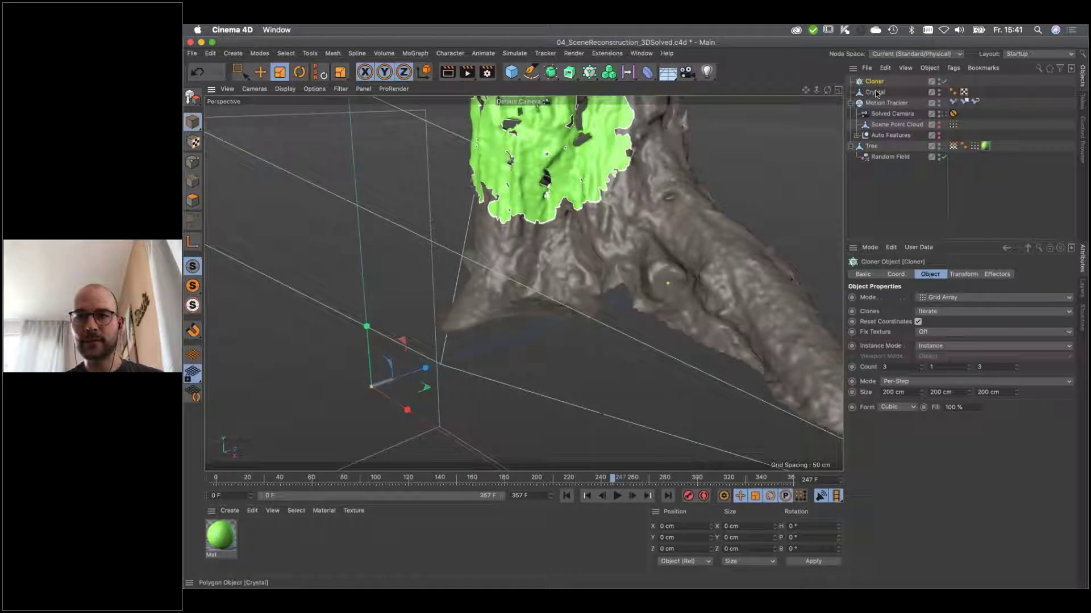
pyautogui.click(875, 92)
pyautogui.moveTo(885, 104); pyautogui.dragTo(874, 82)
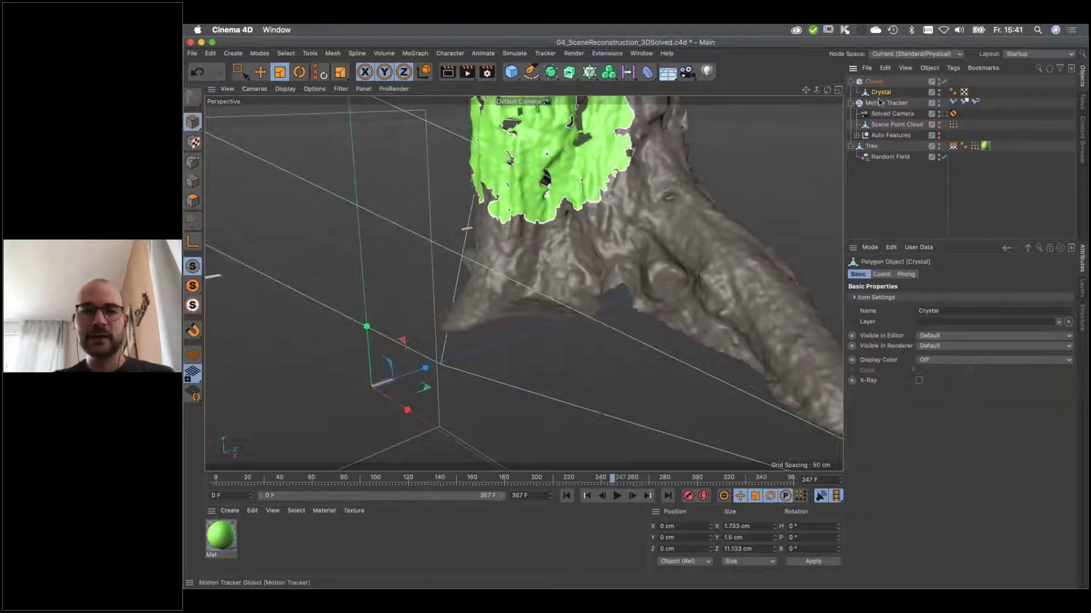
# Set the Cloner to Object mode and assign Tree as the object whose surface receives the clones.
pyautogui.keyDown('alt'); pyautogui.moveTo(565, 250); pyautogui.dragTo(552, 293, button='middle'); pyautogui.keyUp('alt')
pyautogui.keyDown('alt'); pyautogui.moveTo(560, 227); pyautogui.dragTo(778, 250); pyautogui.keyUp('alt')
pyautogui.click(873, 83)
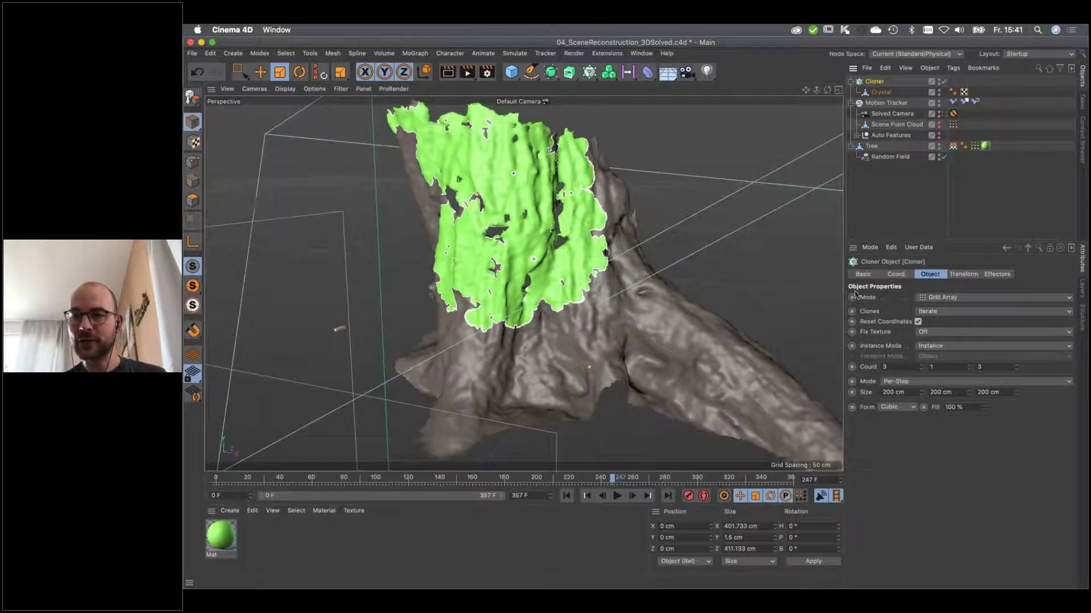
pyautogui.click(944, 300)
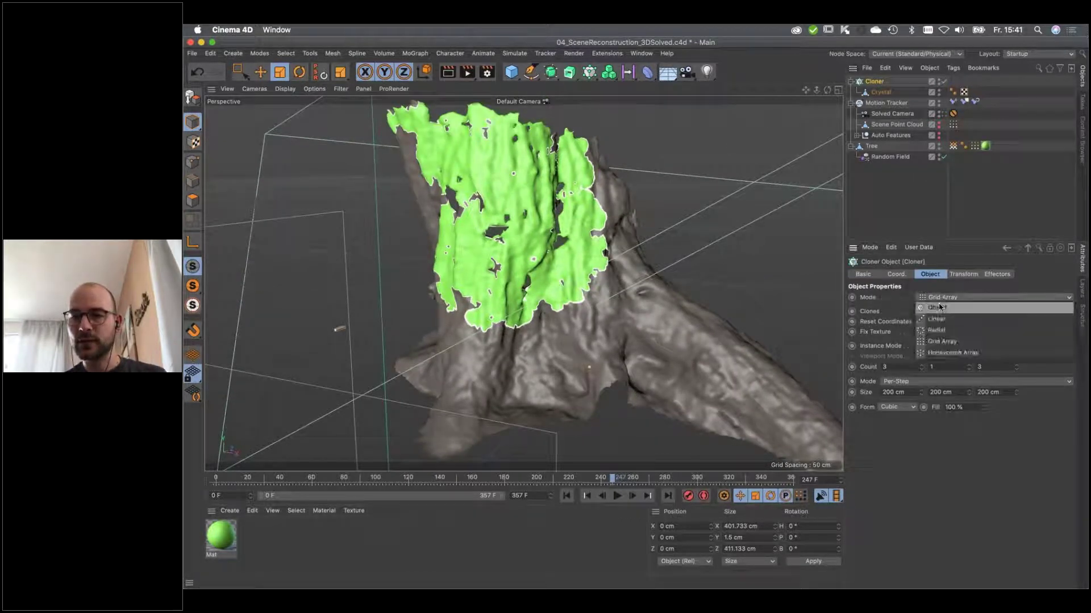
pyautogui.click(938, 302)
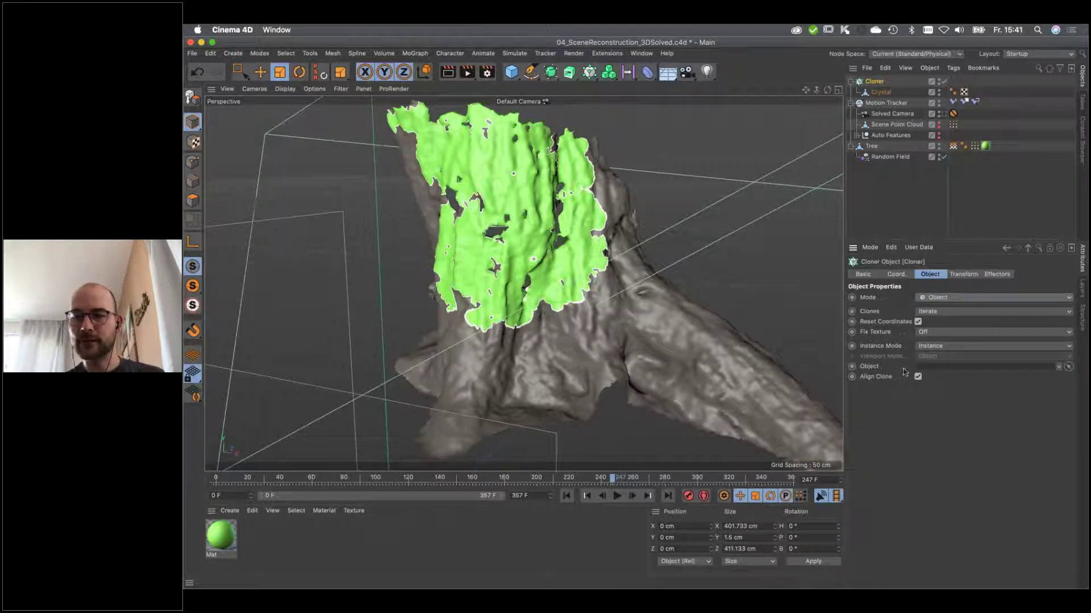
pyautogui.moveTo(870, 146); pyautogui.dragTo(926, 368)
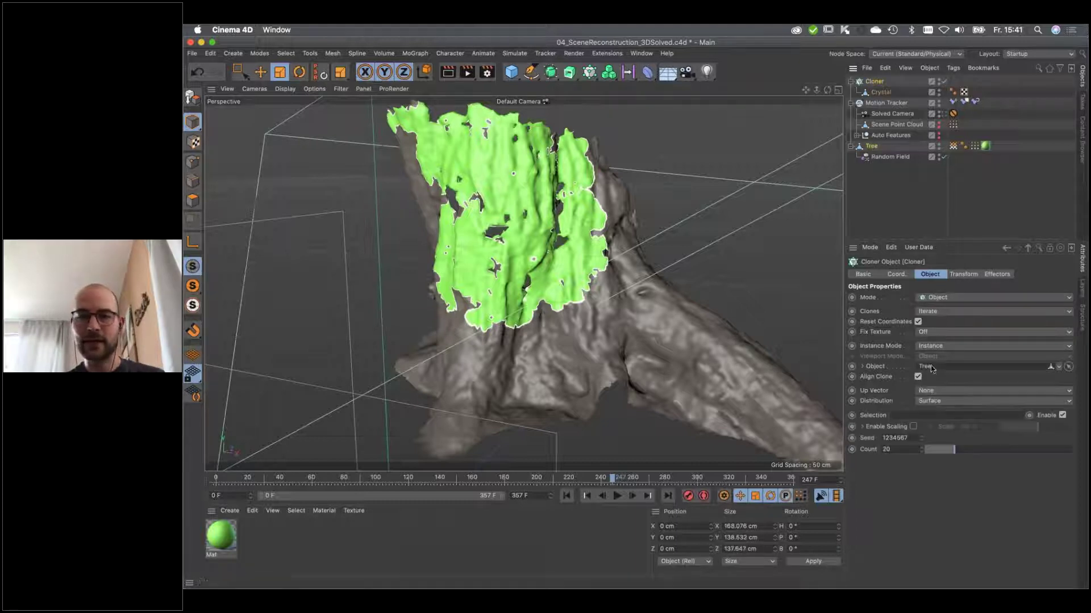
pyautogui.keyDown('alt'); pyautogui.moveTo(557, 342); pyautogui.dragTo(480, 179); pyautogui.keyUp('alt')
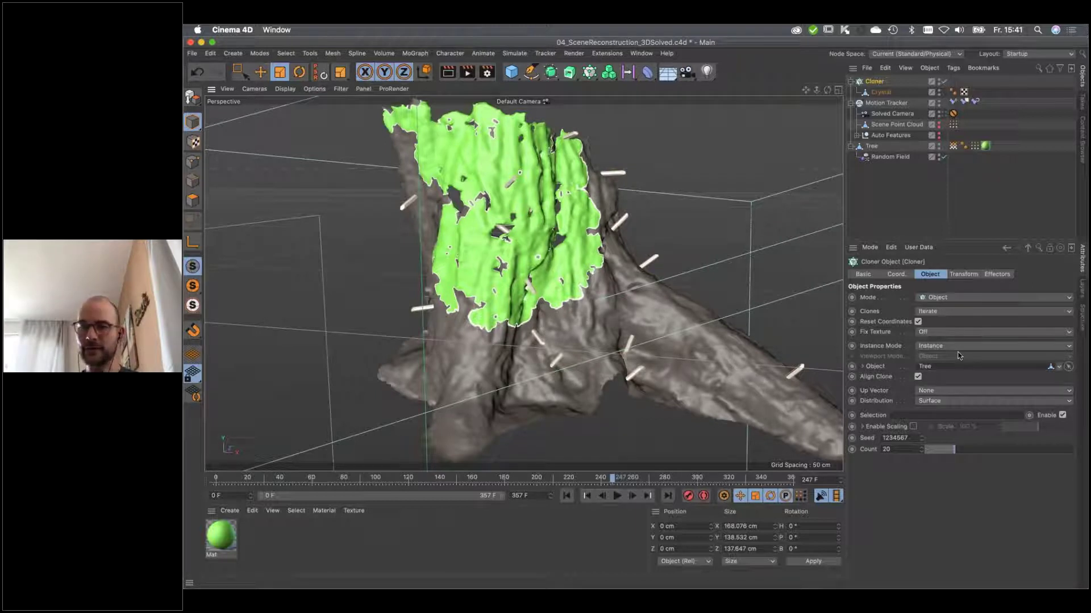
# Set the Cloner's instance mode to Multi-Instance and its clone count to 10000.
pyautogui.click(944, 346)
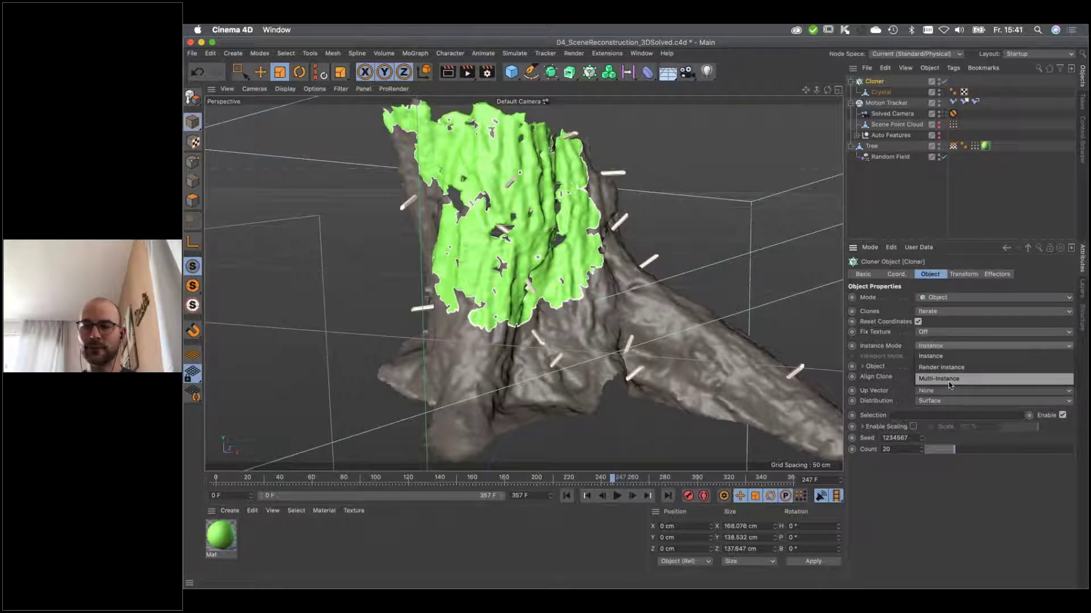
pyautogui.click(947, 379)
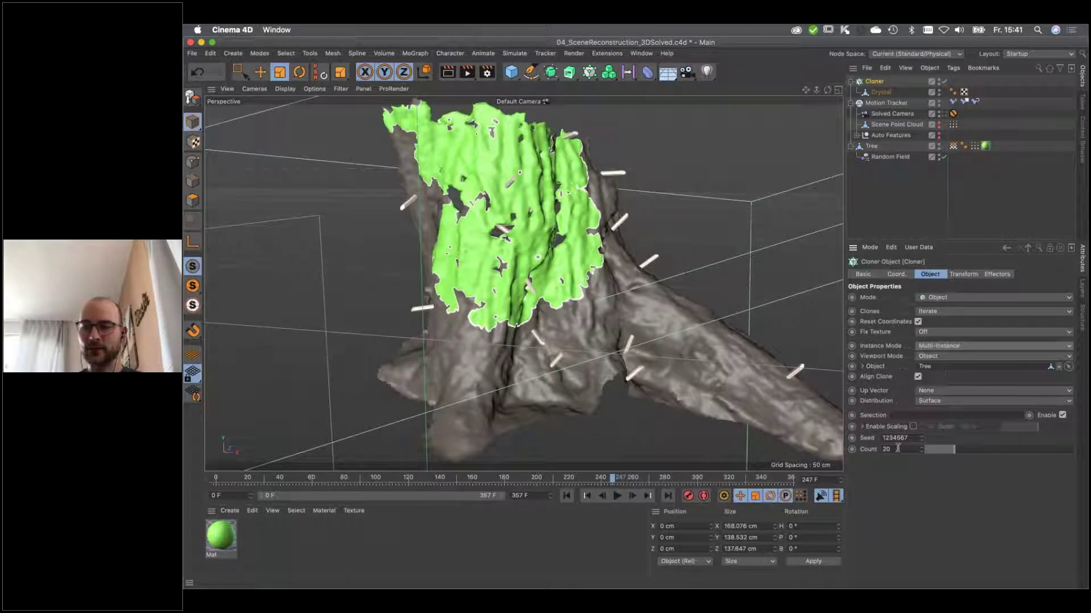
pyautogui.write('20')
pyautogui.press('Return')
pyautogui.write('0000')
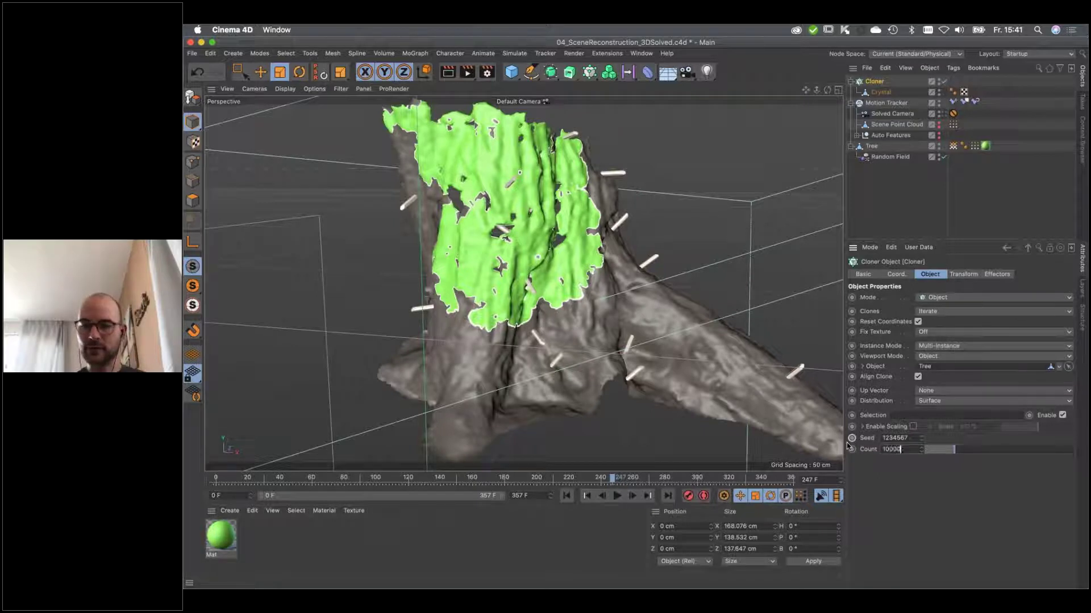
pyautogui.press('Return')
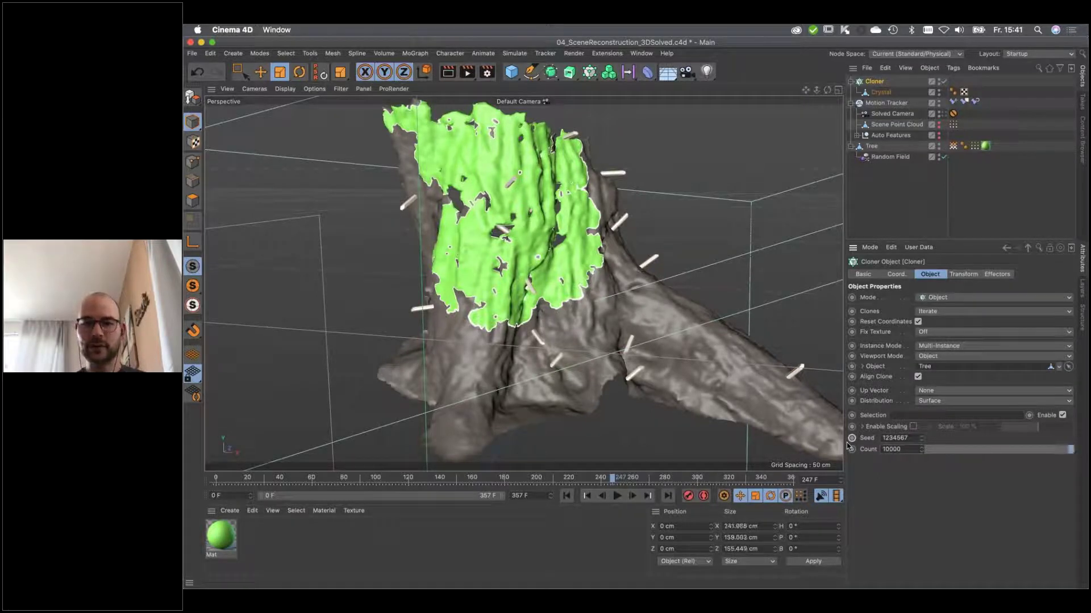
# Scale the Crystal inside the Cloner down to about 7 cm long.
pyautogui.moveTo(608, 332)
pyautogui.keyDown('alt'); pyautogui.mouseDown()
pyautogui.moveTo(502, 321)
pyautogui.moveTo(487, 302)
pyautogui.moveTo(449, 313)
pyautogui.mouseUp(); pyautogui.keyUp('alt')
pyautogui.click(876, 92)
pyautogui.moveTo(615, 428); pyautogui.dragTo(466, 465)
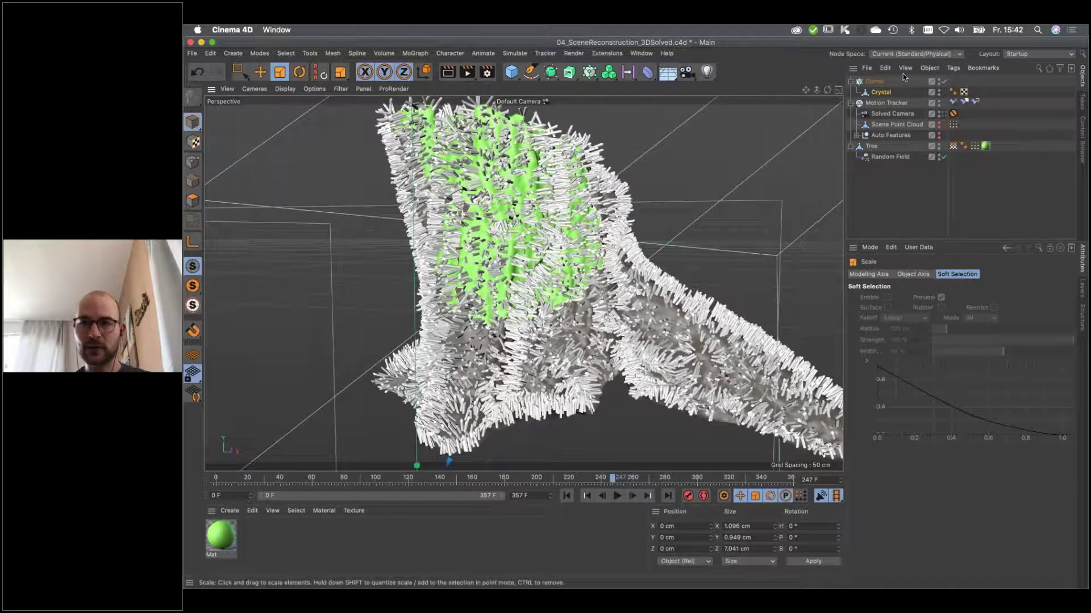
# Raise the Cloner's clone count to 12000 and inspect the crystal coverage on the tree.
pyautogui.click(869, 82)
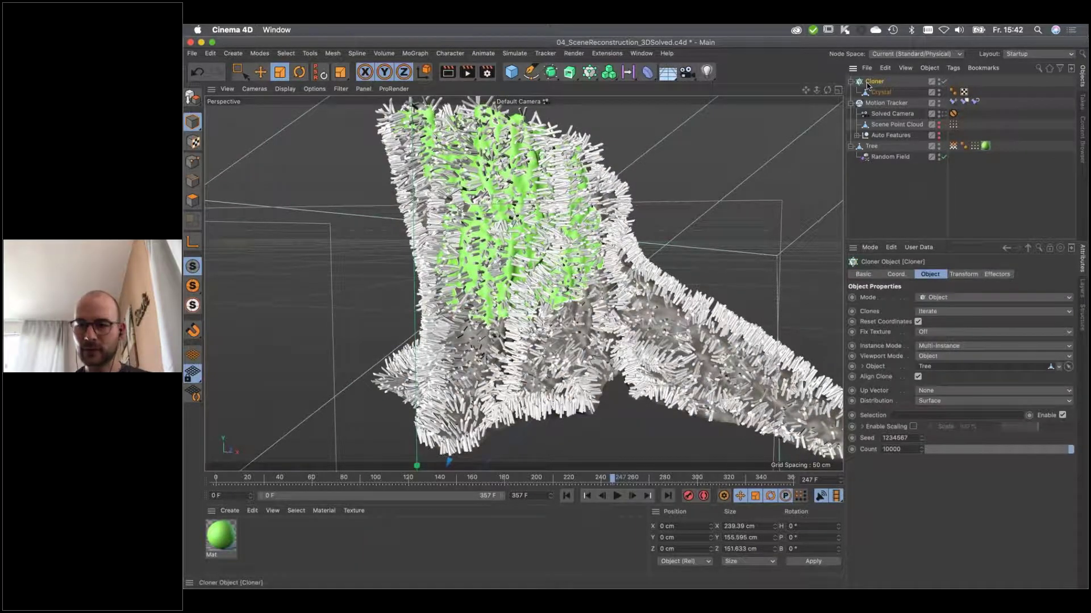
pyautogui.click(887, 448)
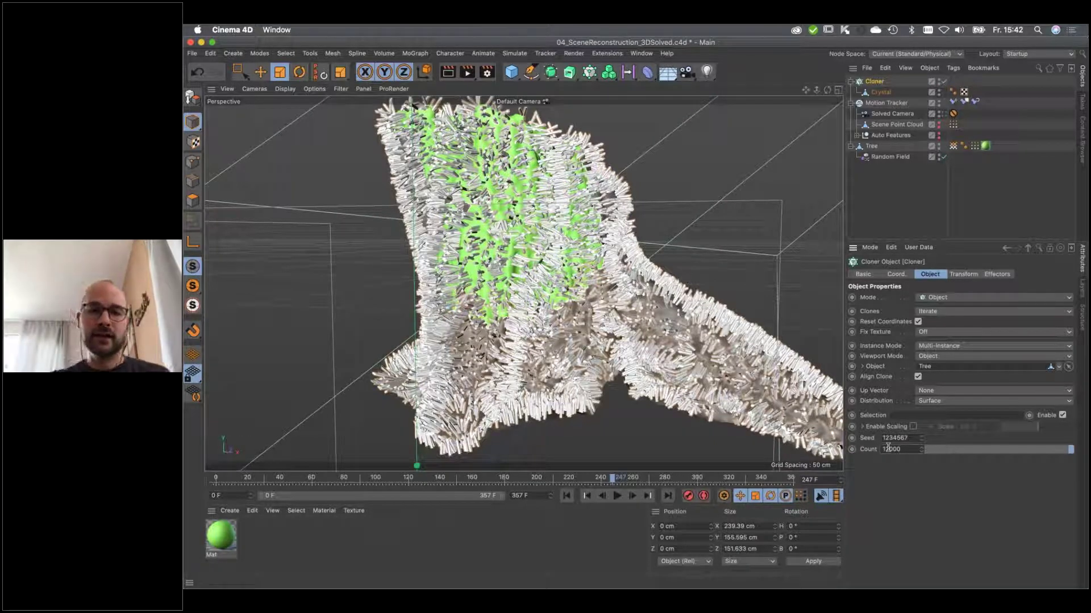
pyautogui.moveTo(592, 259)
pyautogui.keyDown('alt'); pyautogui.mouseDown()
pyautogui.moveTo(427, 264)
pyautogui.moveTo(582, 254)
pyautogui.moveTo(539, 263)
pyautogui.moveTo(579, 256)
pyautogui.moveTo(564, 271)
pyautogui.mouseUp(); pyautogui.keyUp('alt')
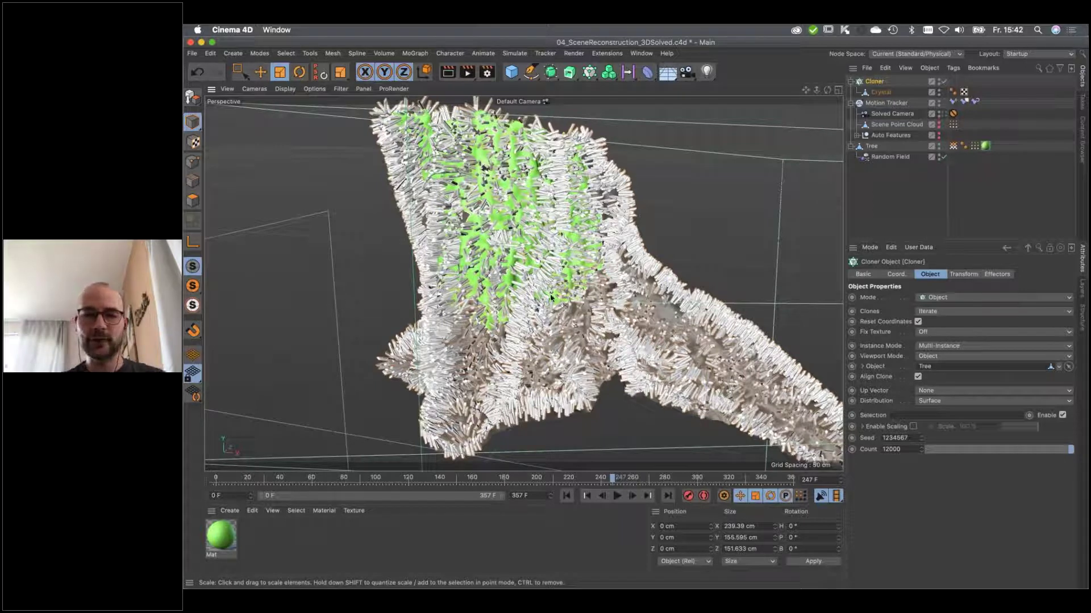
pyautogui.keyDown('alt'); pyautogui.moveTo(544, 296); pyautogui.dragTo(594, 296); pyautogui.keyUp('alt')
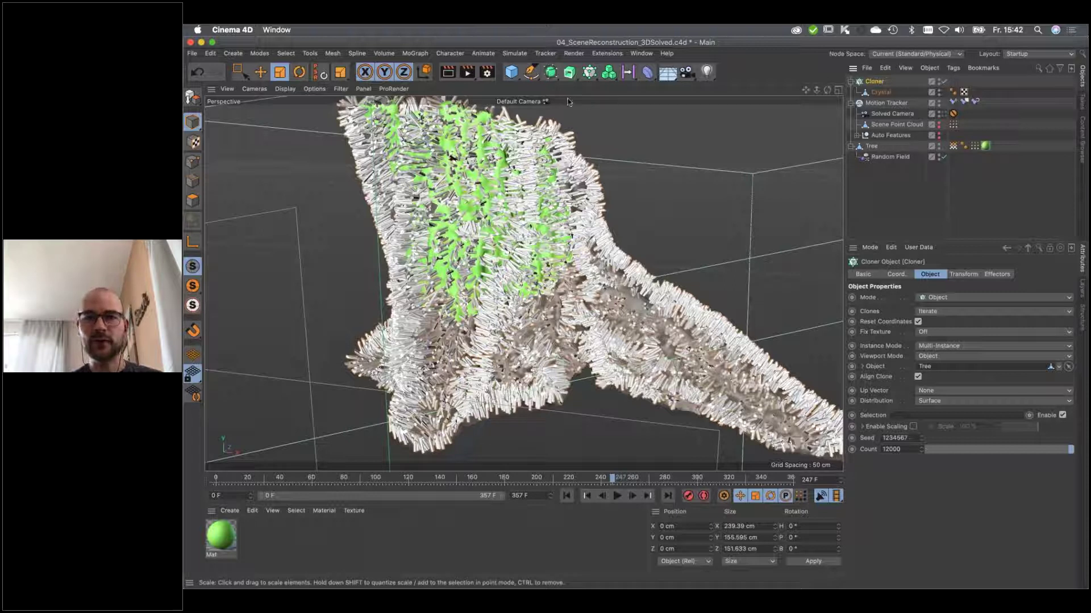
# Add a Plain effector to the Cloner with its position effect off and its visibility effect on.
pyautogui.click(589, 71)
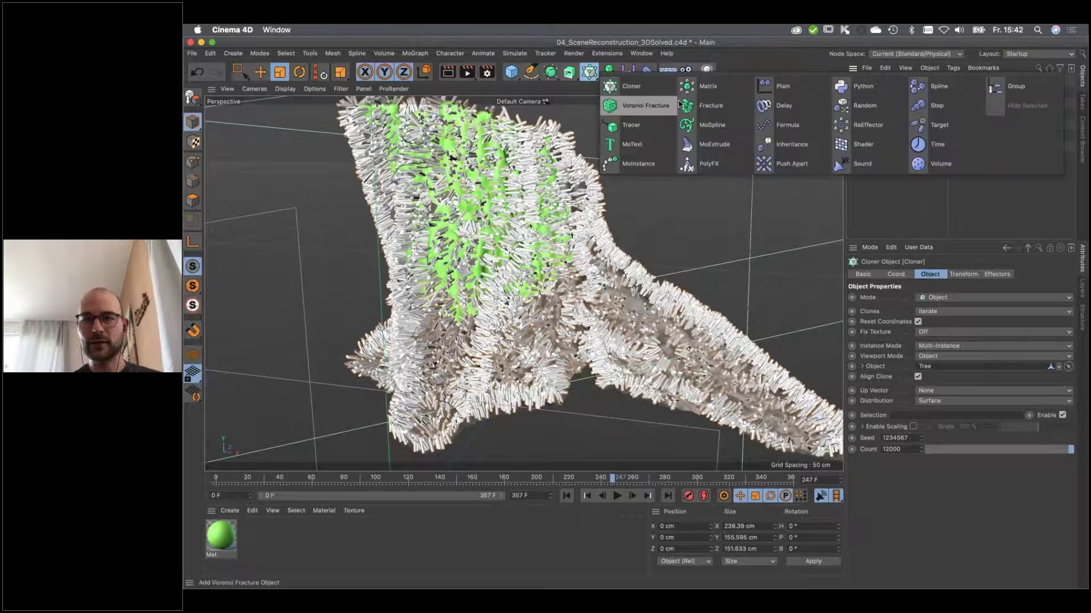
pyautogui.click(774, 88)
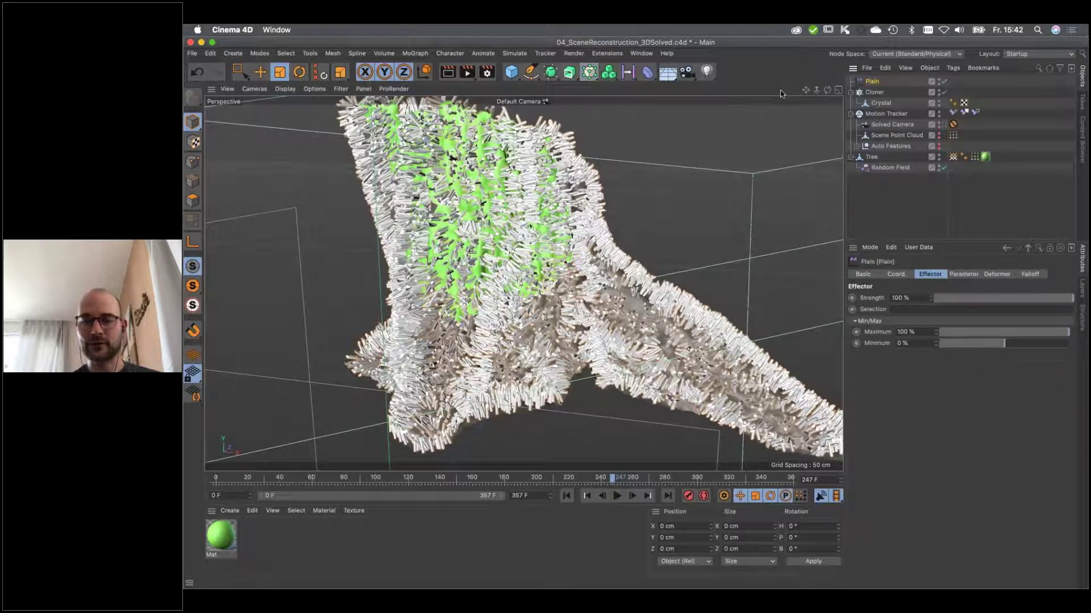
pyautogui.click(967, 274)
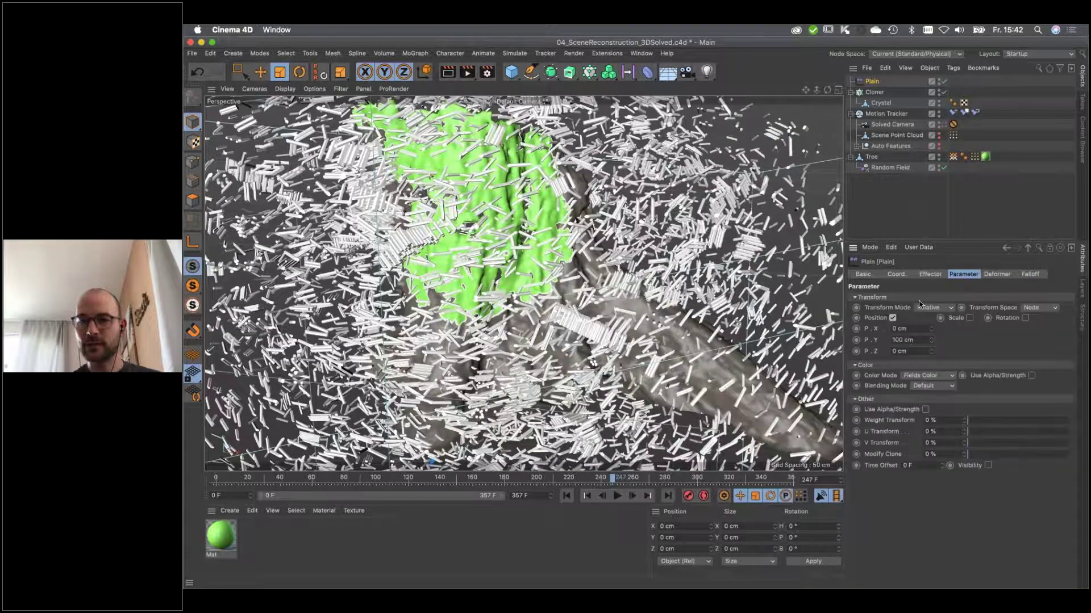
pyautogui.click(892, 318)
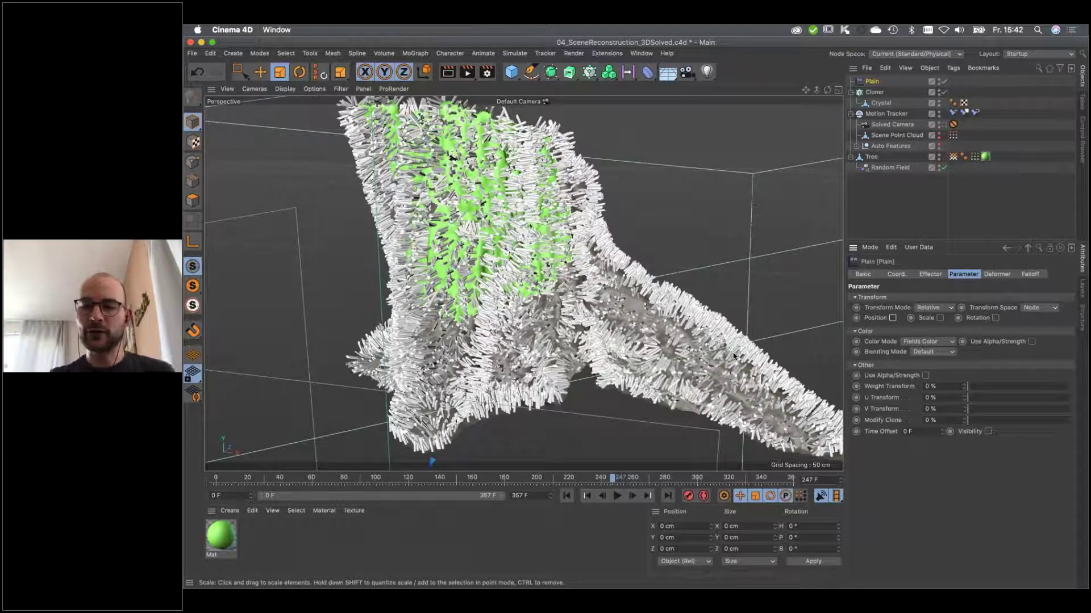
pyautogui.click(989, 432)
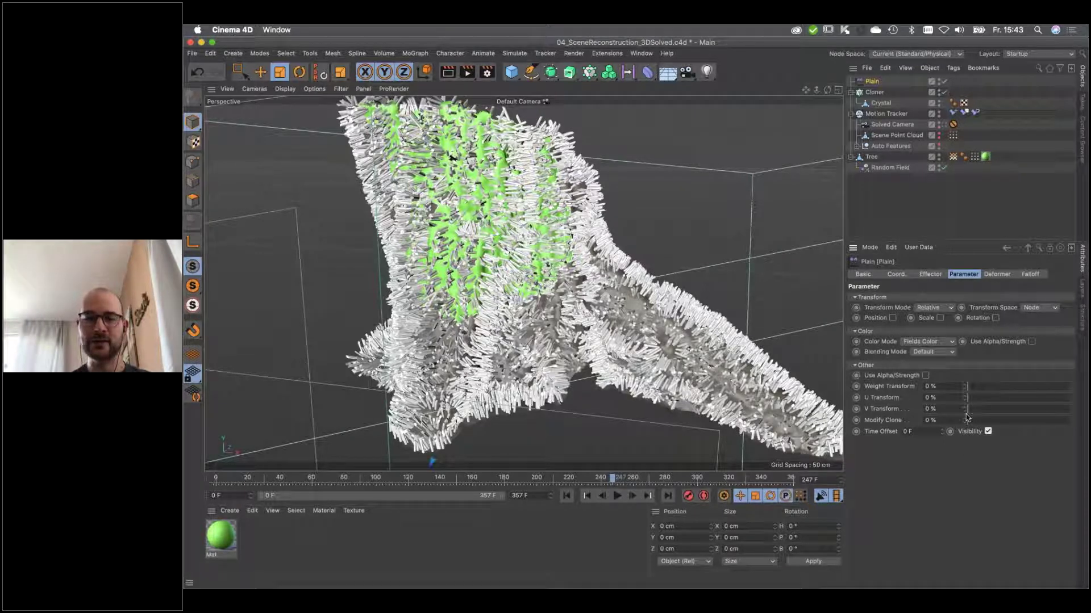
# Use Tree's vertex map as the Plain effector's falloff and play the animation from the start to check the growth.
pyautogui.click(1031, 275)
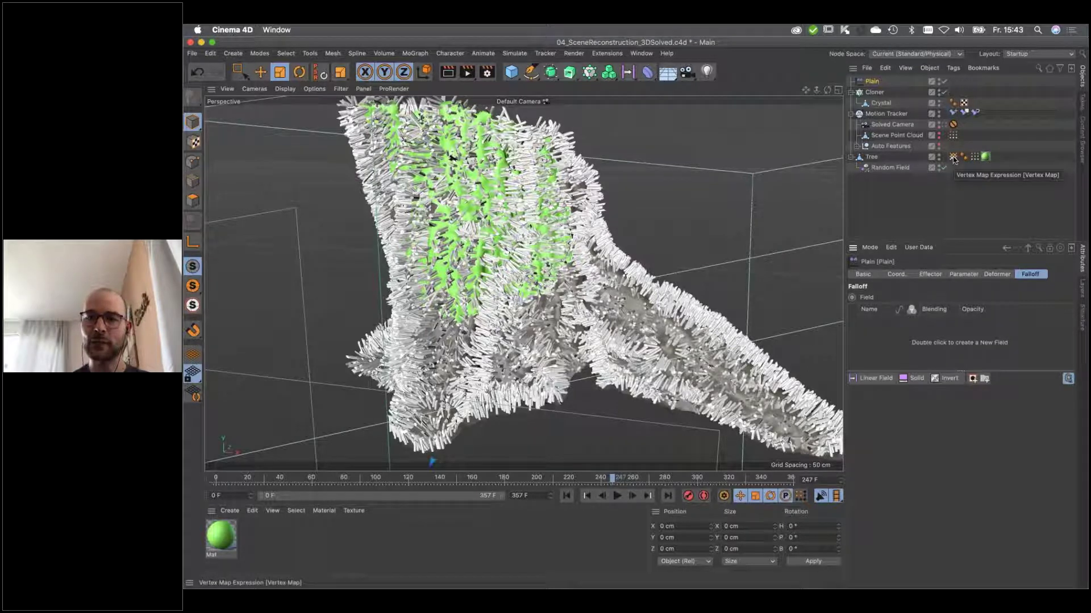
pyautogui.moveTo(953, 163); pyautogui.dragTo(887, 347)
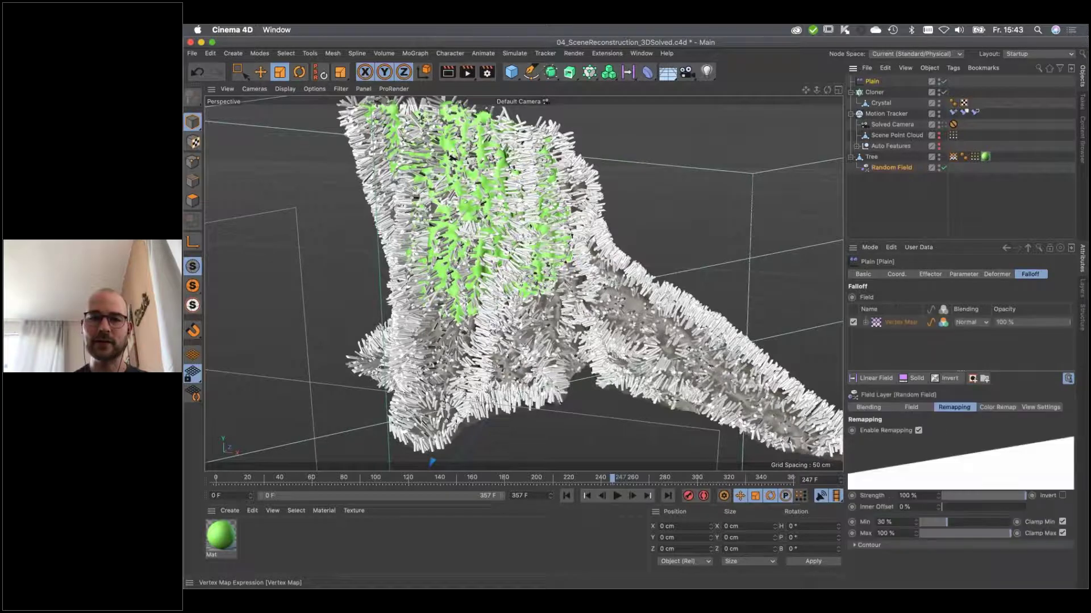
pyautogui.keyDown('alt'); pyautogui.moveTo(537, 322); pyautogui.dragTo(619, 318); pyautogui.keyUp('alt')
pyautogui.click(566, 496)
pyautogui.click(617, 496)
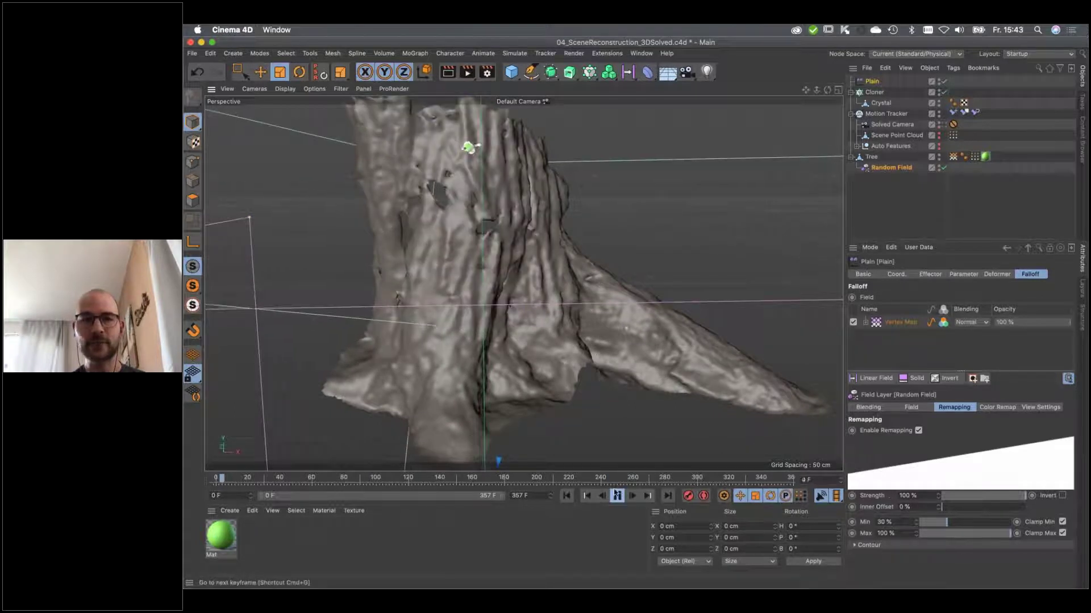
pyautogui.keyDown('alt'); pyautogui.moveTo(495, 323); pyautogui.dragTo(512, 327); pyautogui.keyUp('alt')
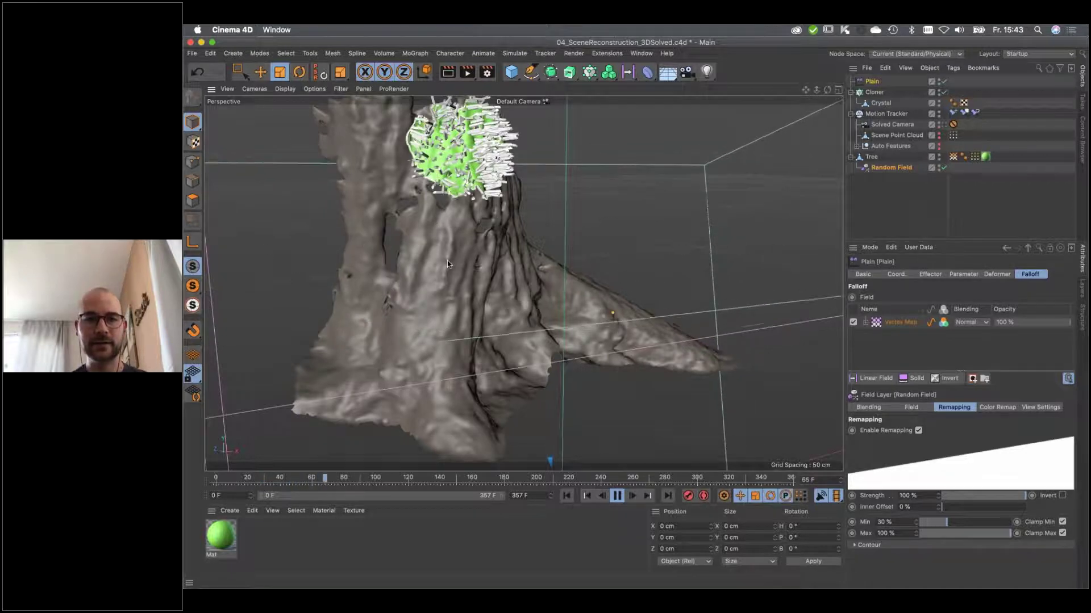
pyautogui.keyDown('alt'); pyautogui.moveTo(487, 276); pyautogui.dragTo(525, 289); pyautogui.keyUp('alt')
pyautogui.click(617, 496)
# Enable remapping on the Plain effector's Vertex Map layer and set its inner offset to 99%.
pyautogui.click(900, 323)
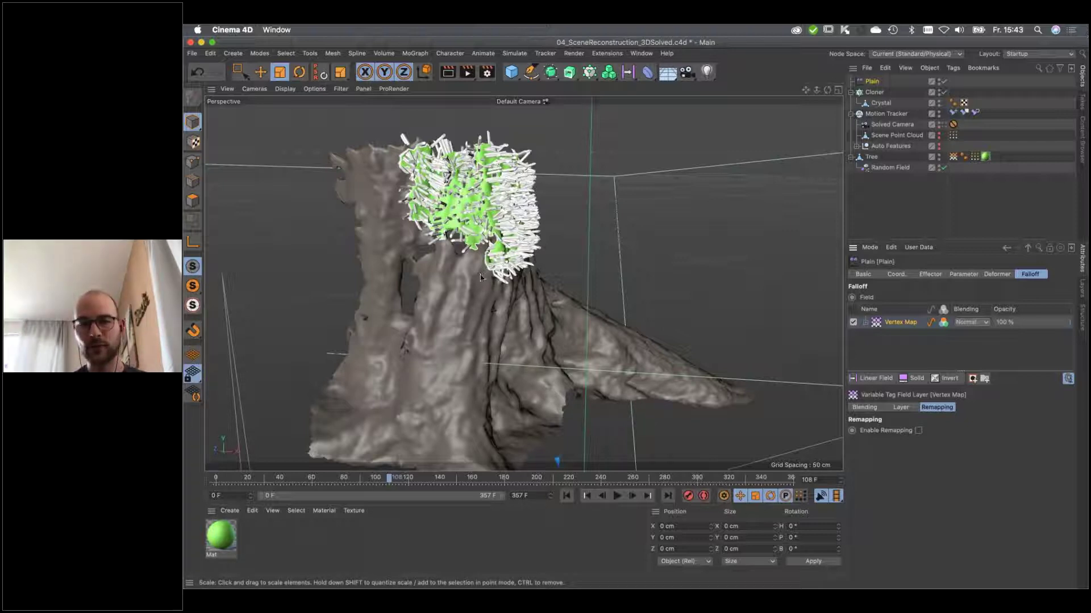
pyautogui.click(917, 431)
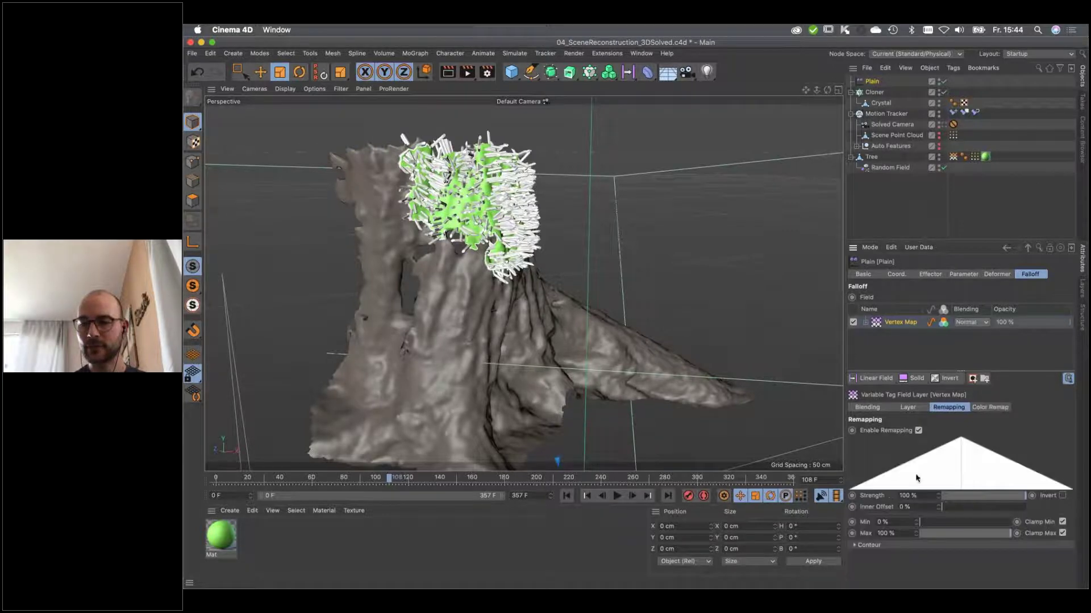
pyautogui.moveTo(945, 509); pyautogui.dragTo(1031, 512)
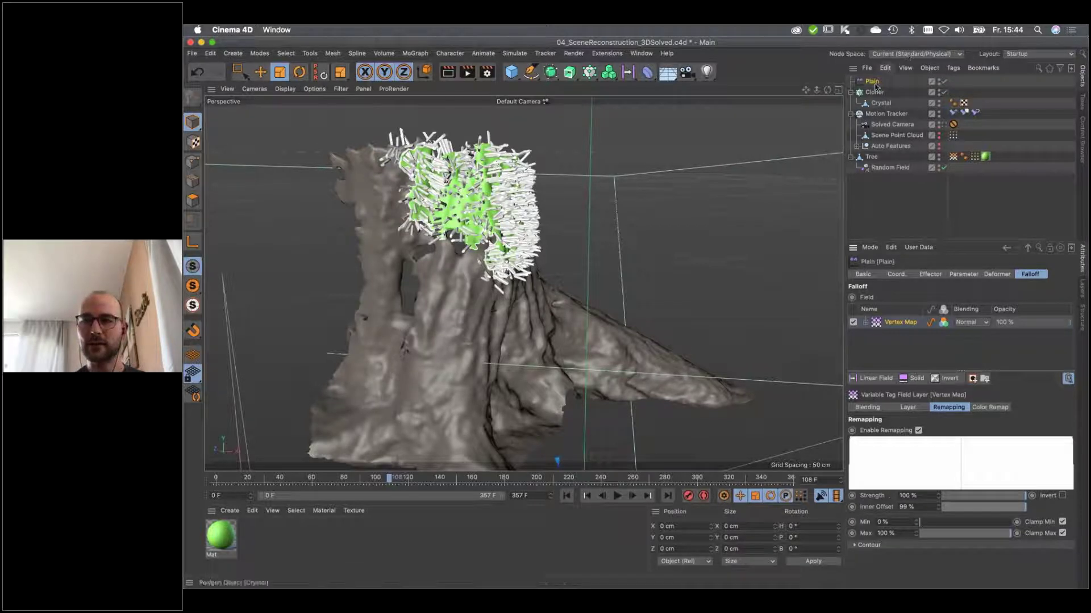
# Rename the Plain effector as Plain_Vis.
pyautogui.doubleClick(888, 82)
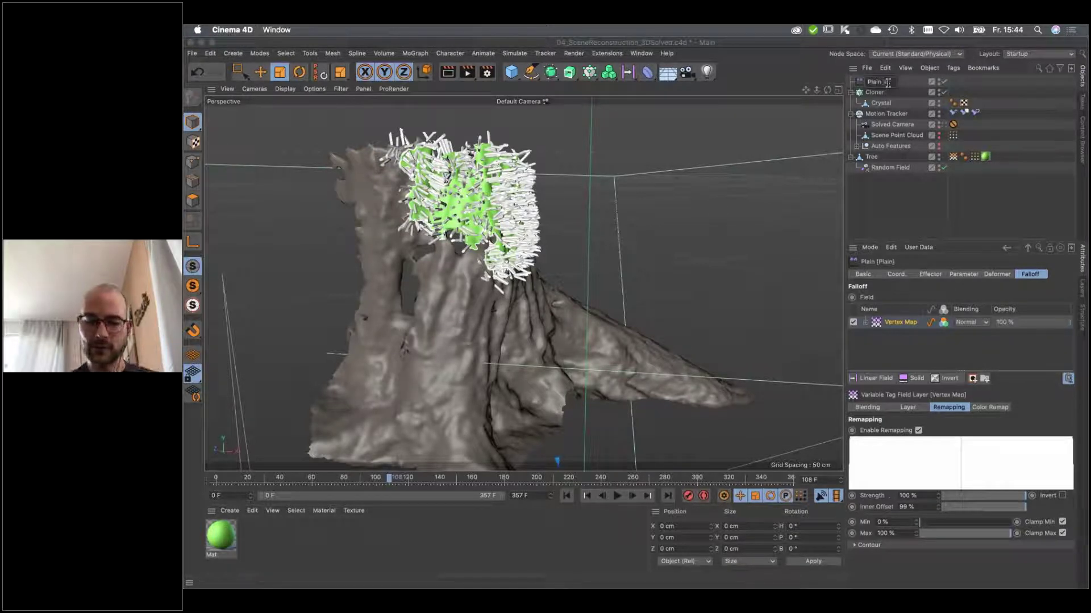
pyautogui.write('_Vis')
pyautogui.press('Return')
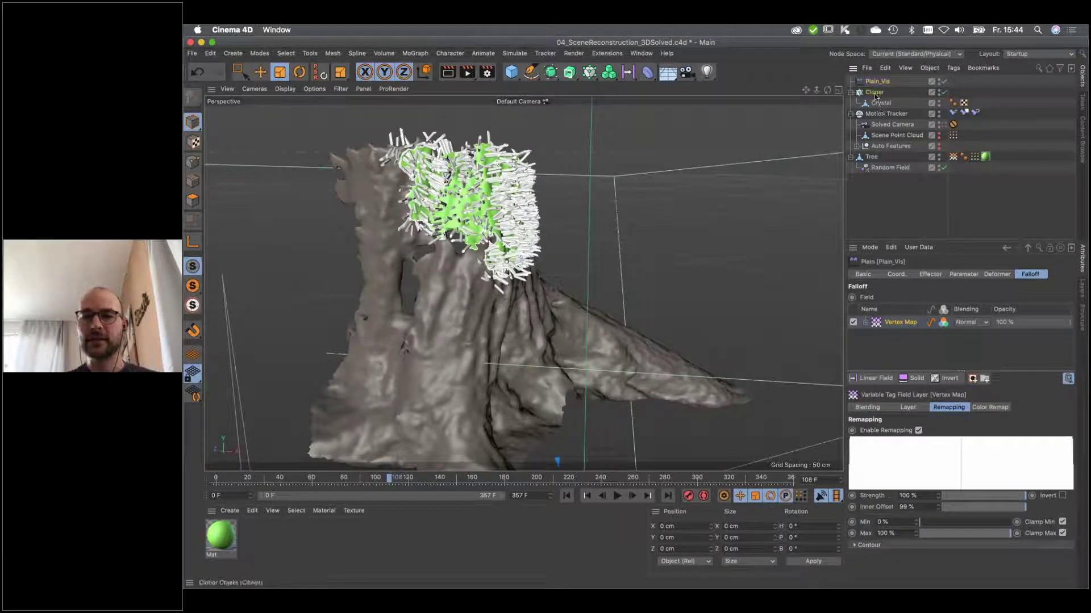
# Add a second Plain effector to the Cloner with position off and a uniform scale of -1.
pyautogui.click(874, 93)
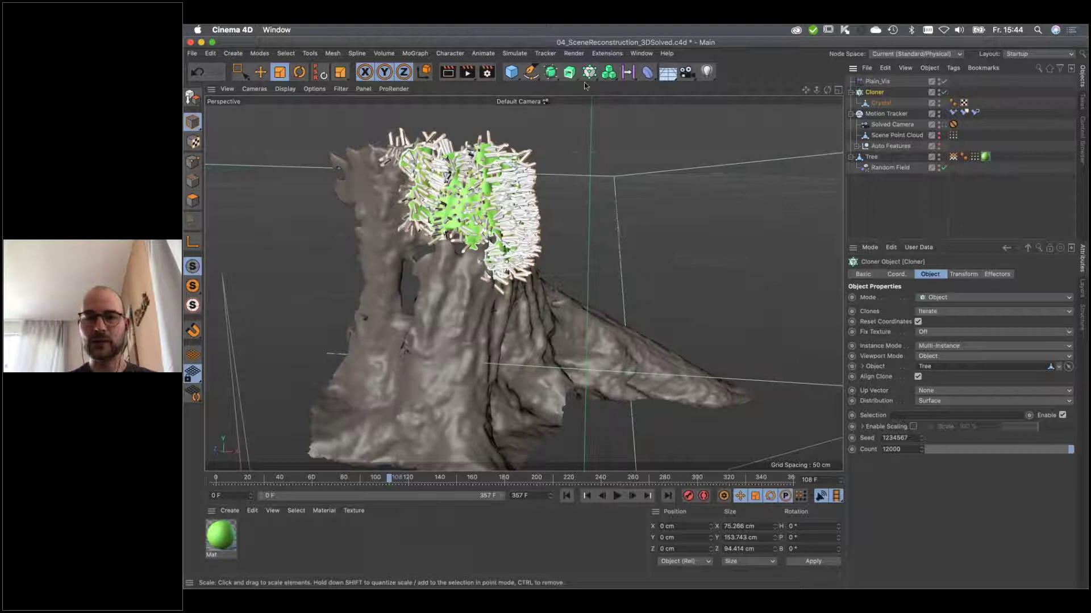
pyautogui.moveTo(588, 80); pyautogui.dragTo(805, 90)
pyautogui.click(963, 274)
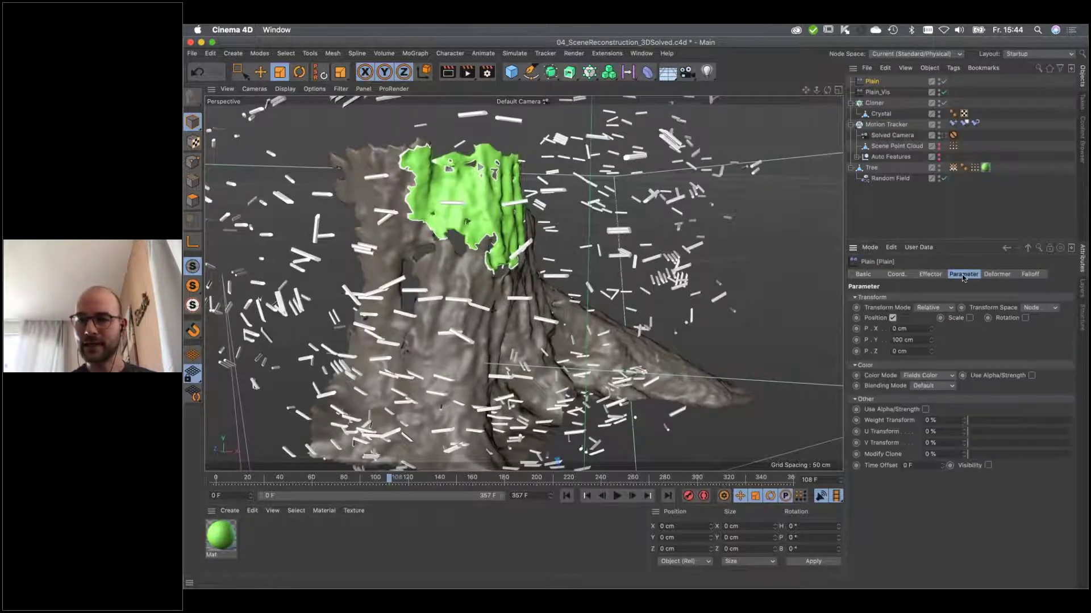
pyautogui.click(892, 318)
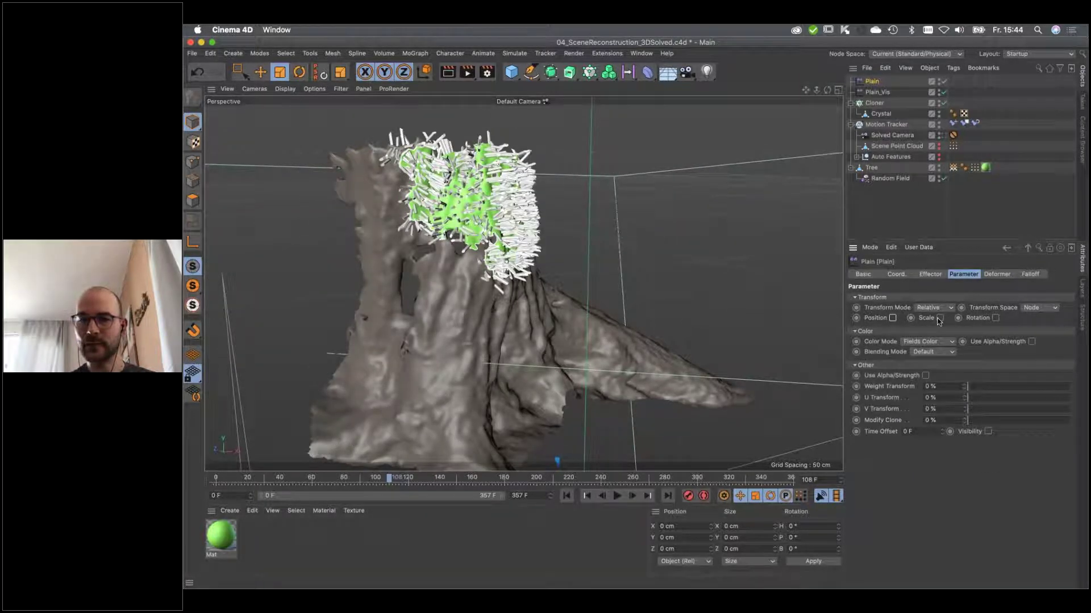
pyautogui.click(940, 318)
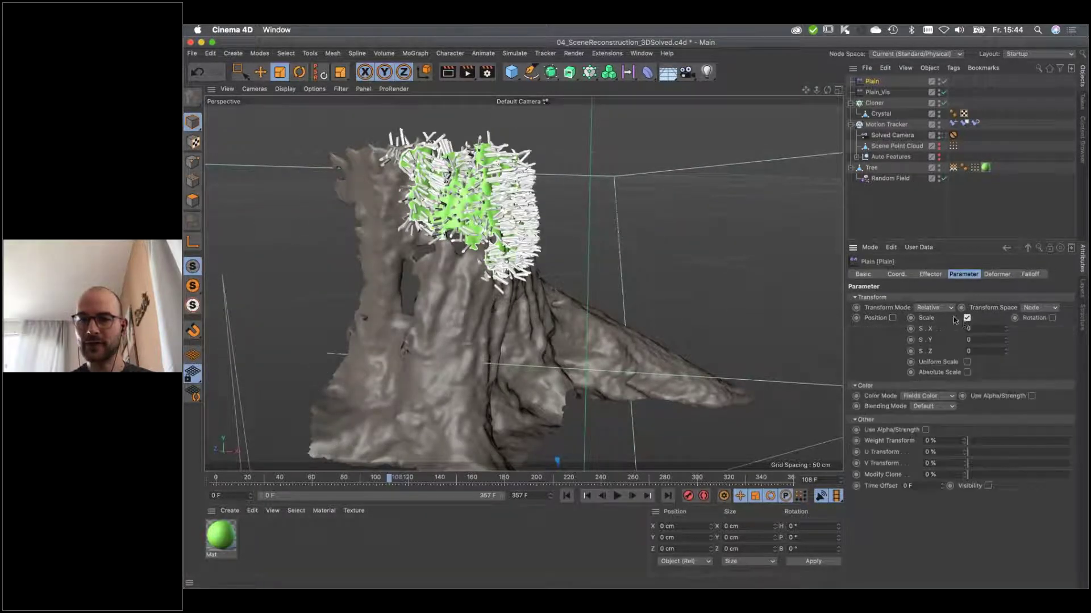
pyautogui.click(966, 363)
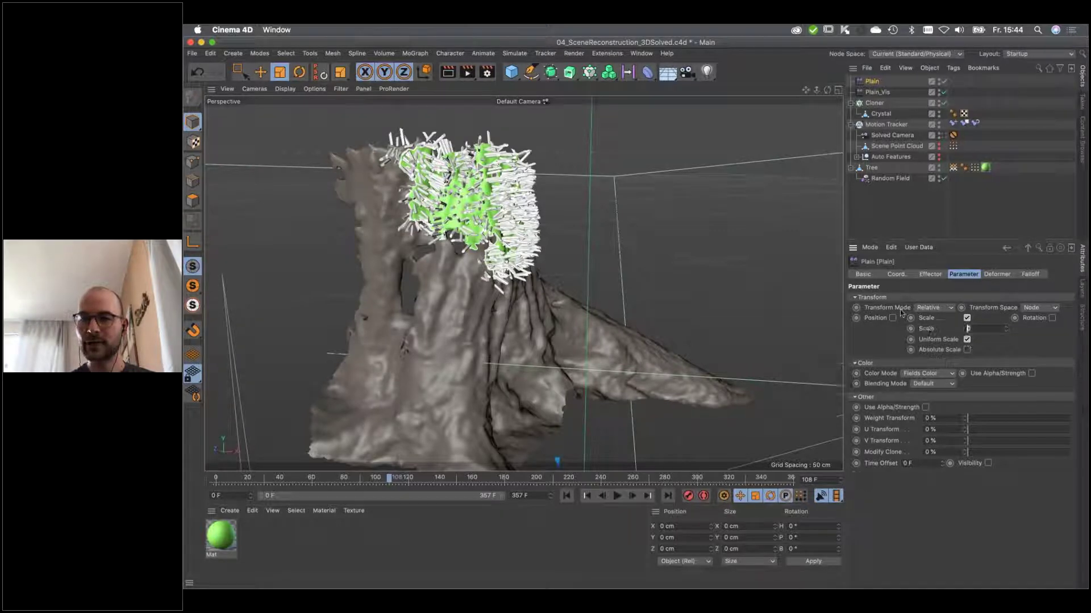
pyautogui.write('-1')
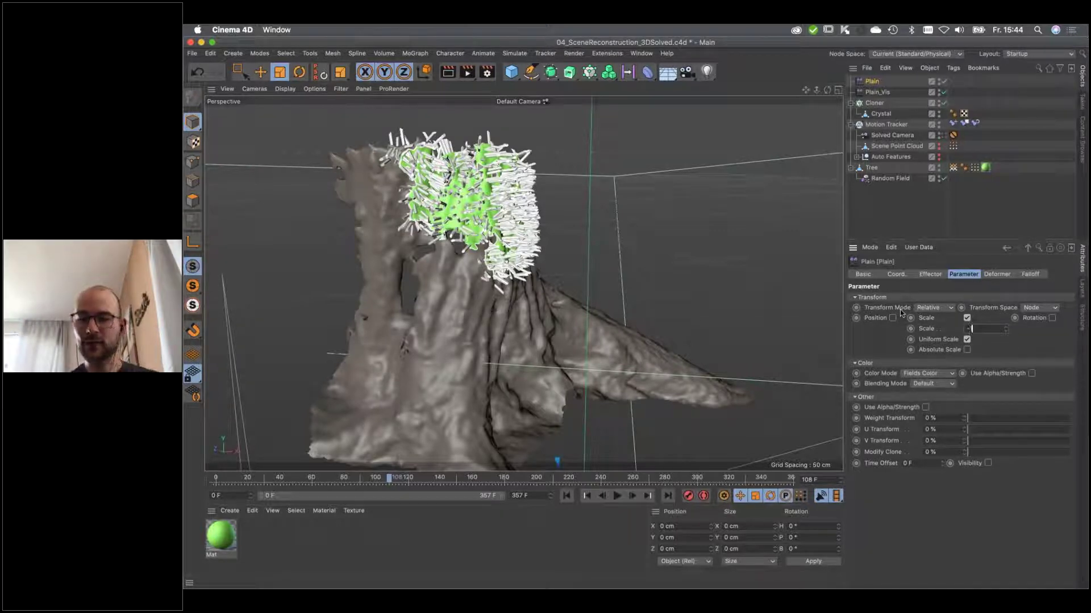
pyautogui.press('Return')
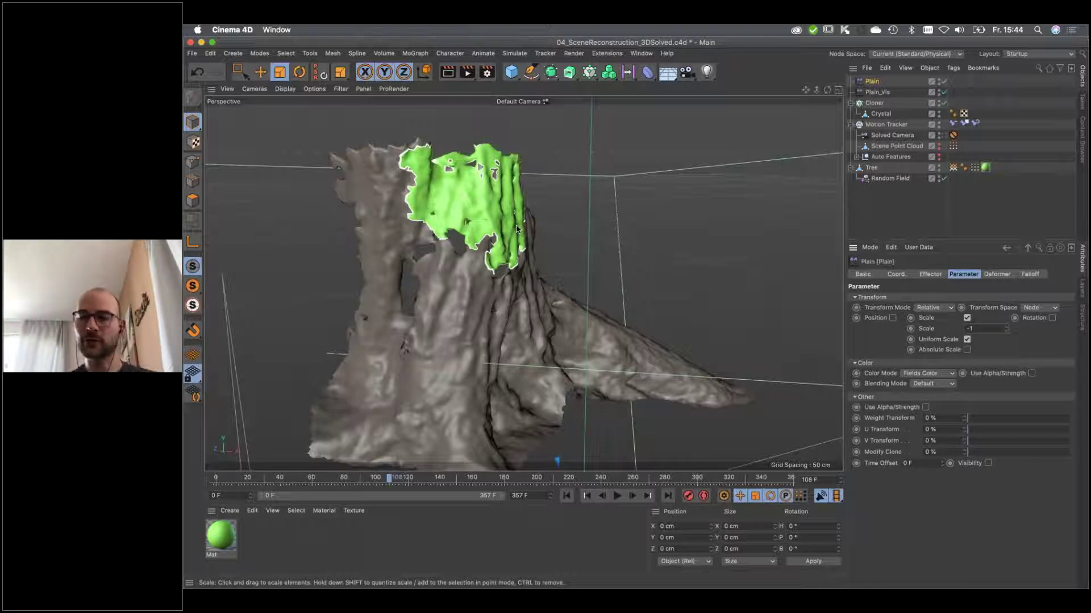
# Use Tree's vertex map as the new Plain effector's falloff and play the animation from the start.
pyautogui.click(1030, 275)
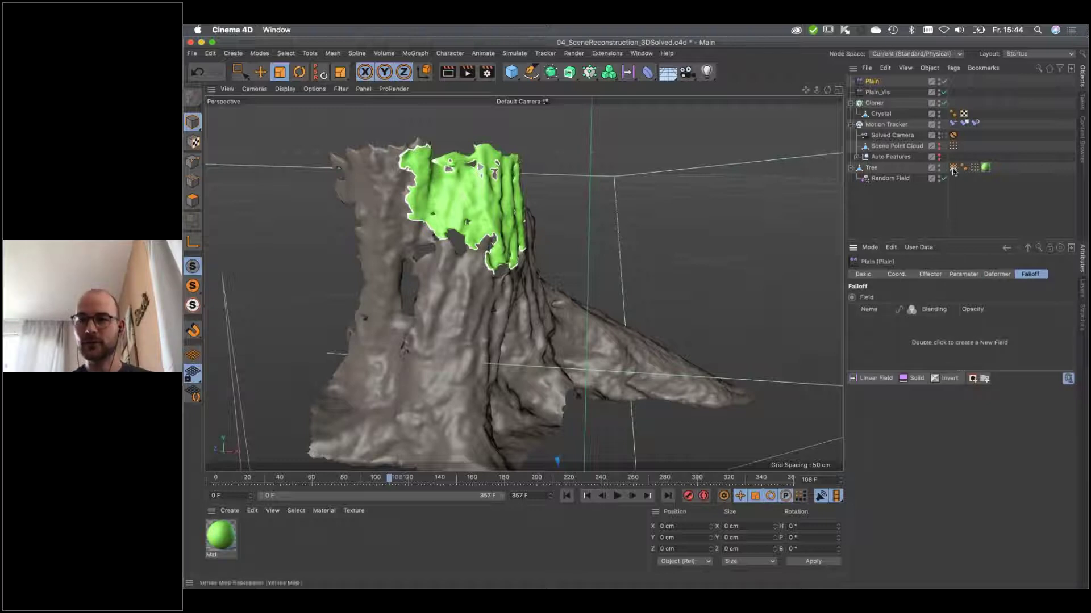
pyautogui.moveTo(908, 336); pyautogui.dragTo(919, 340)
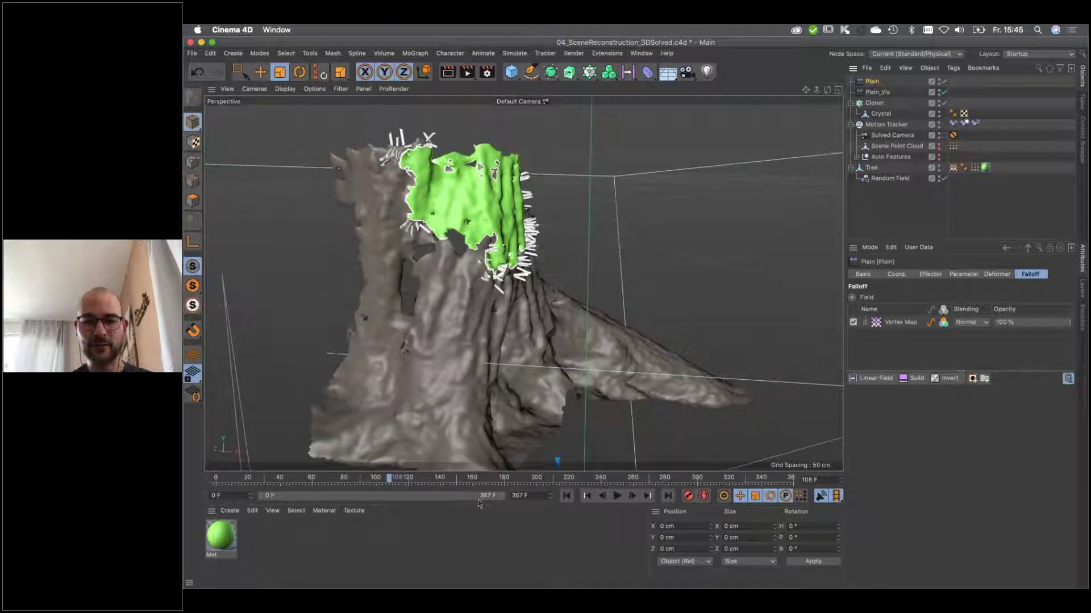
pyautogui.click(567, 496)
pyautogui.click(617, 495)
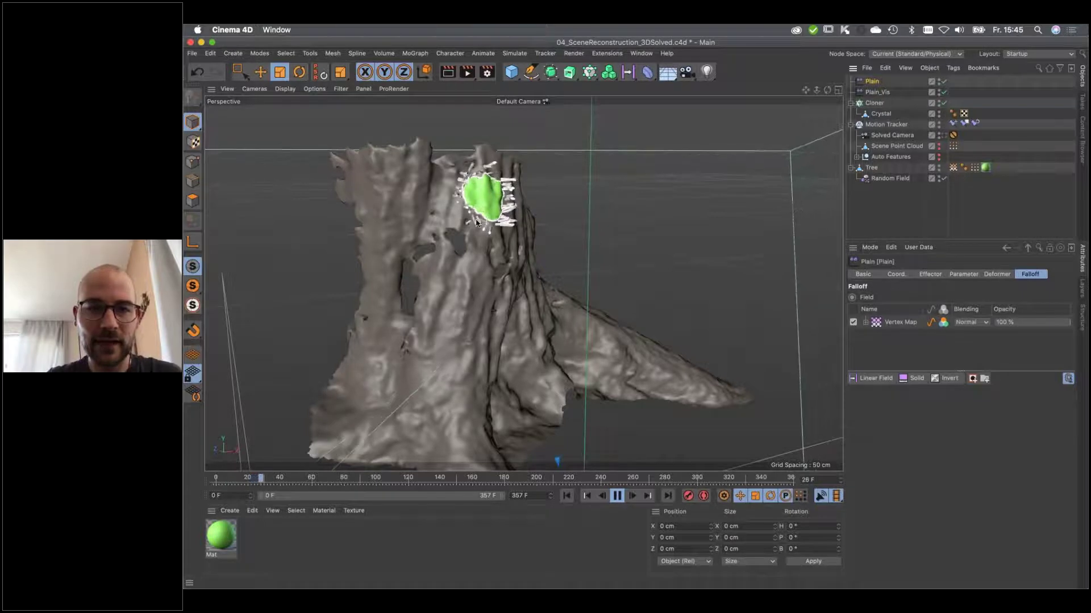
pyautogui.click(617, 496)
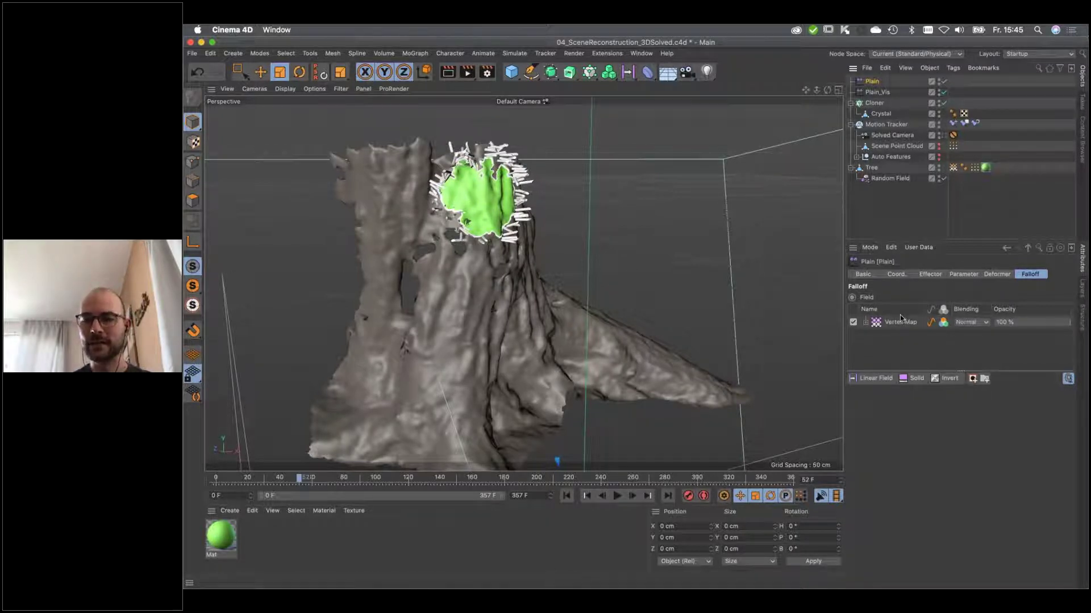
# Add an Invert layer above the Vertex Map in the scaling Plain's falloff and replay the animation from the start.
pyautogui.click(946, 379)
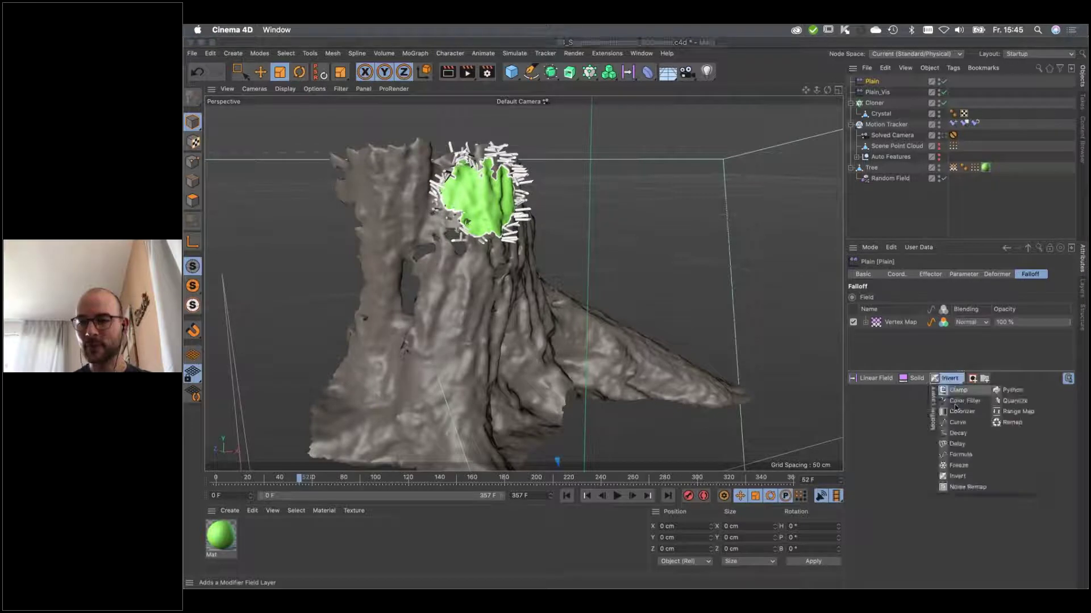
pyautogui.click(958, 477)
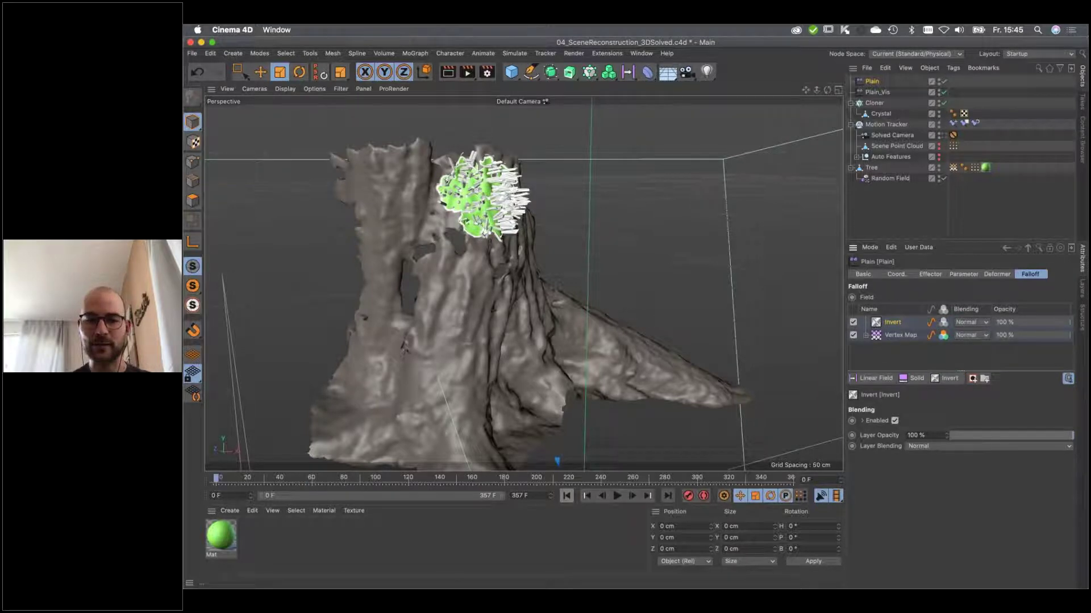
pyautogui.click(566, 496)
pyautogui.click(617, 496)
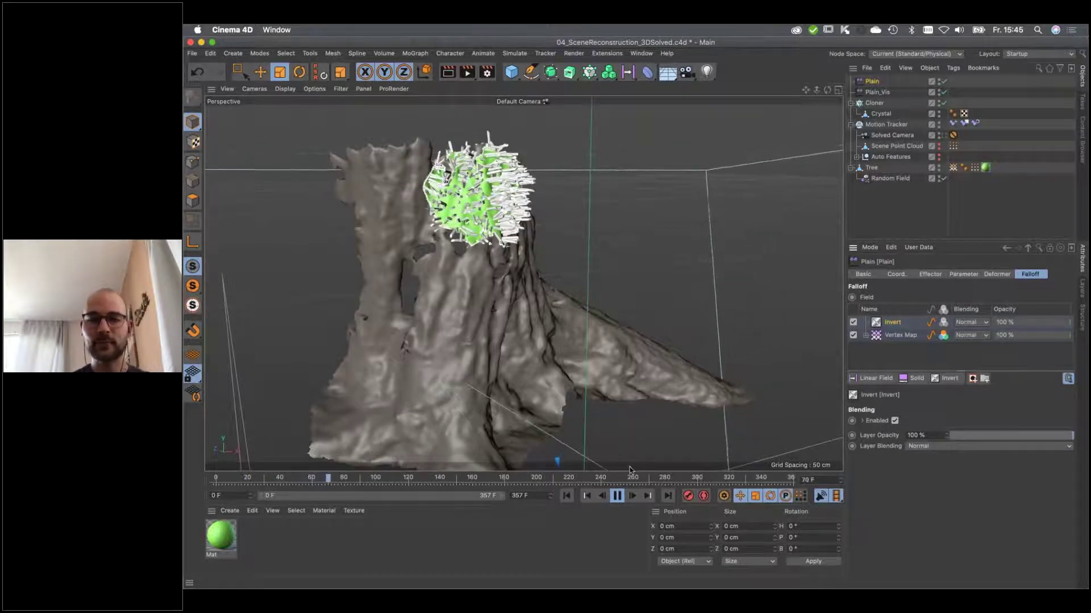
pyautogui.click(617, 497)
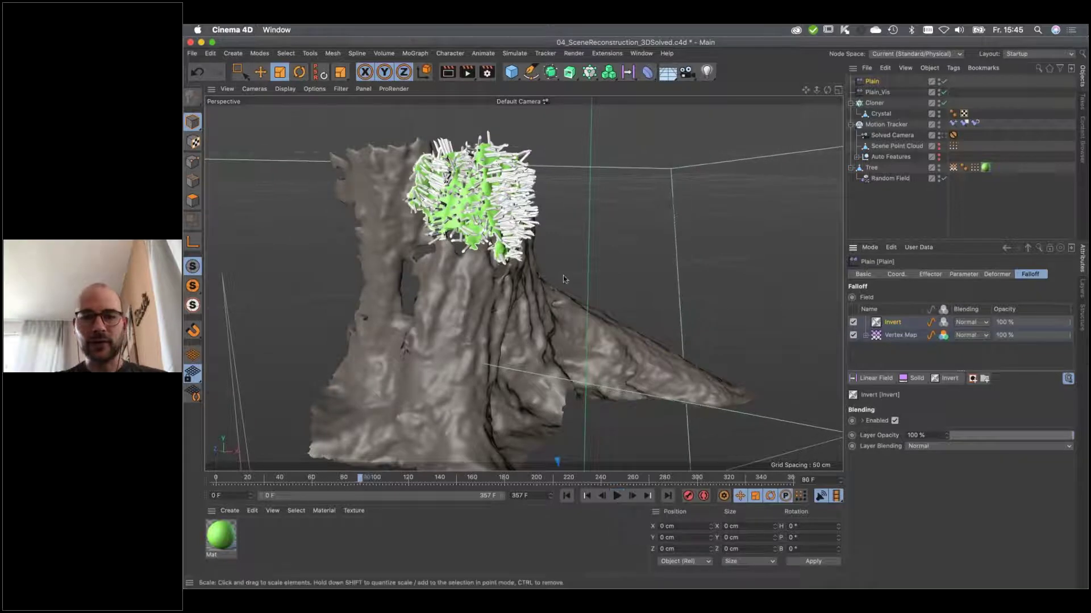
# Add a Random effector to the Cloner and turn off its position variation.
pyautogui.click(874, 103)
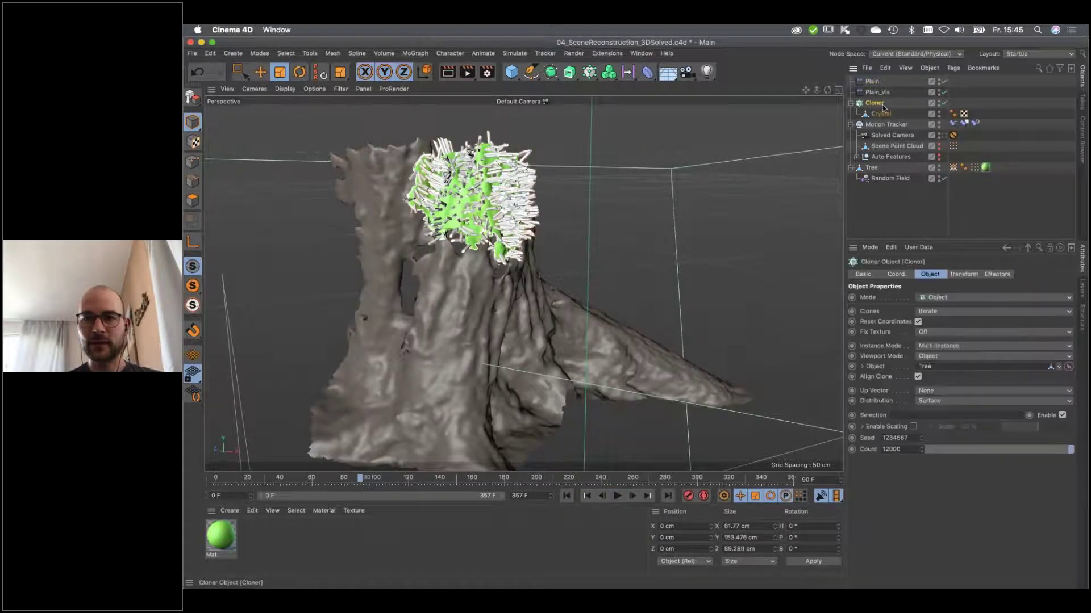
pyautogui.click(589, 72)
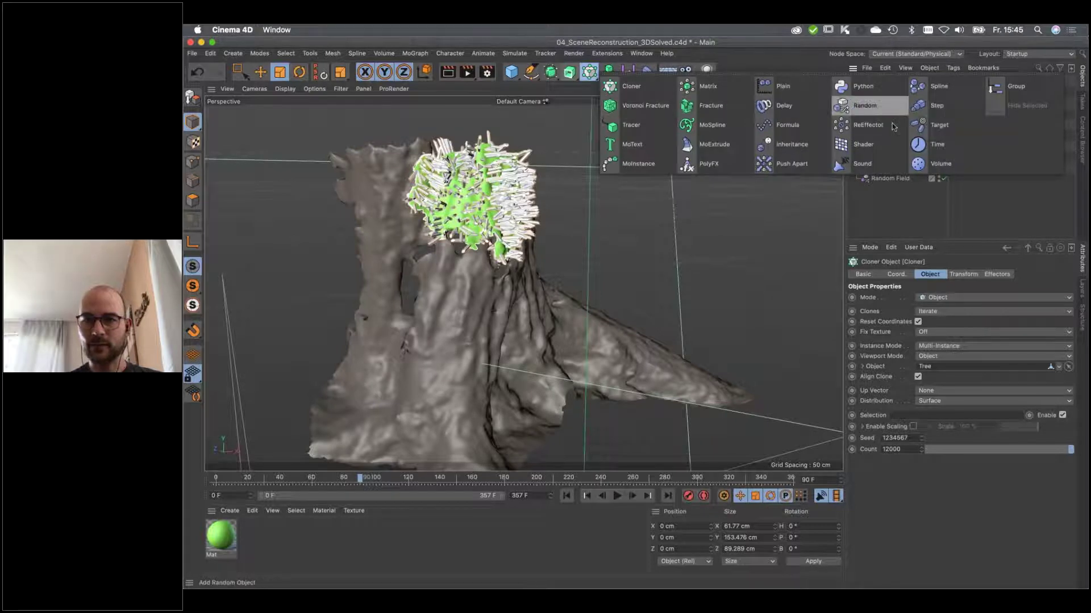
pyautogui.click(864, 105)
pyautogui.click(962, 274)
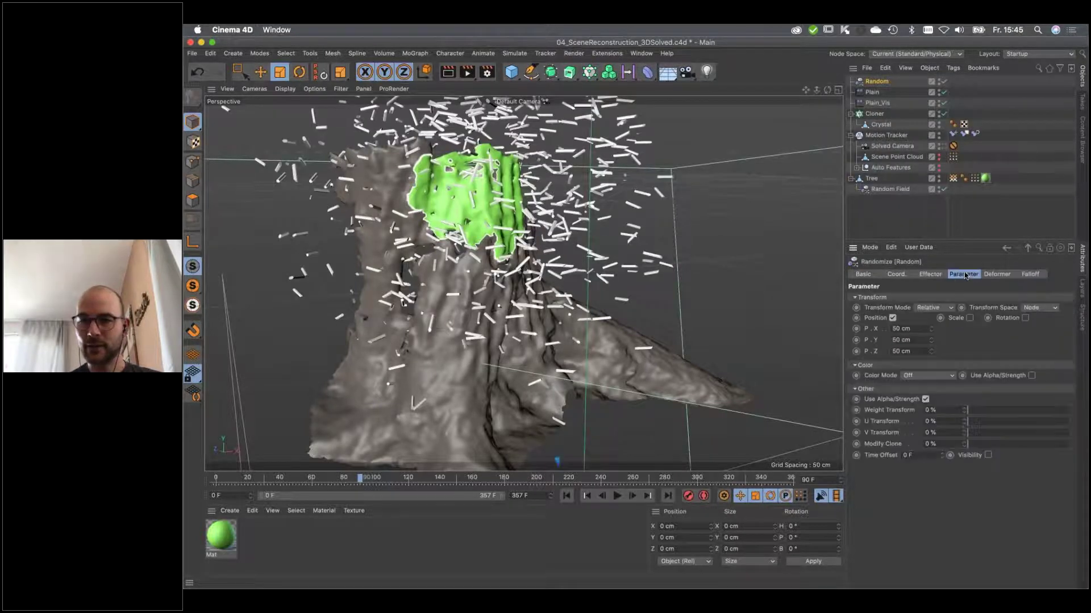
pyautogui.click(893, 318)
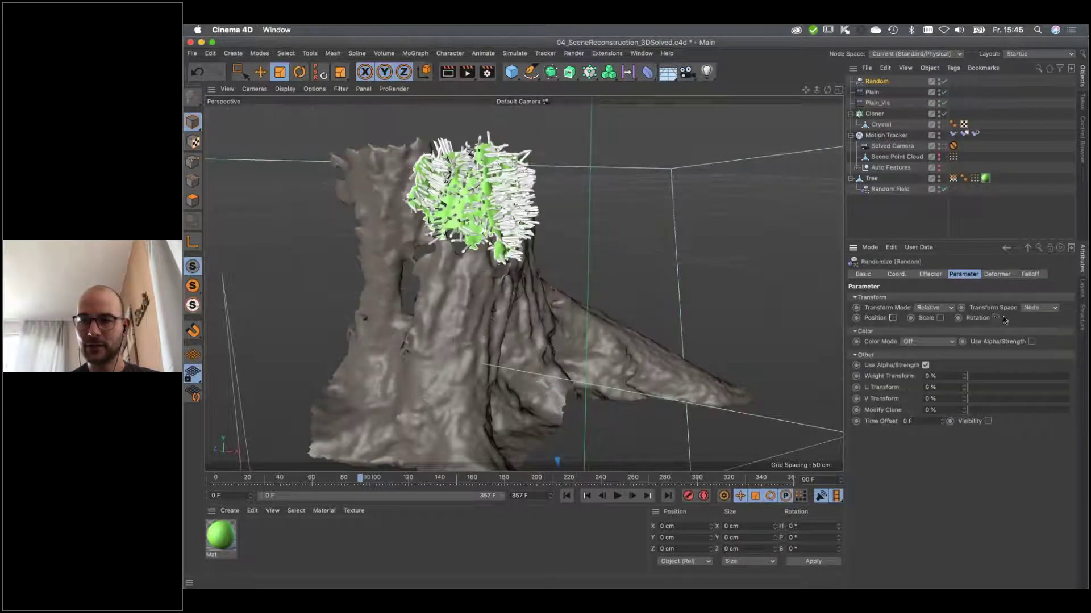
# Enable rotation on the Random effector with 20° each for heading, pitch and bank.
pyautogui.click(994, 317)
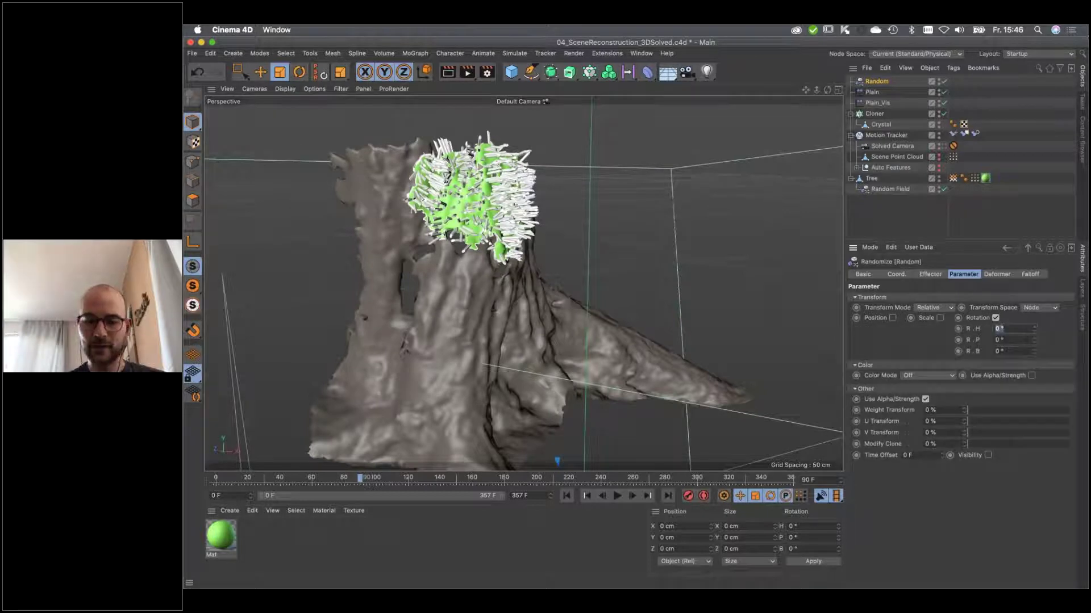
pyautogui.write('20')
pyautogui.press('Tab')
pyautogui.write('20')
pyautogui.press('Tab')
pyautogui.write('20')
pyautogui.press('Return')
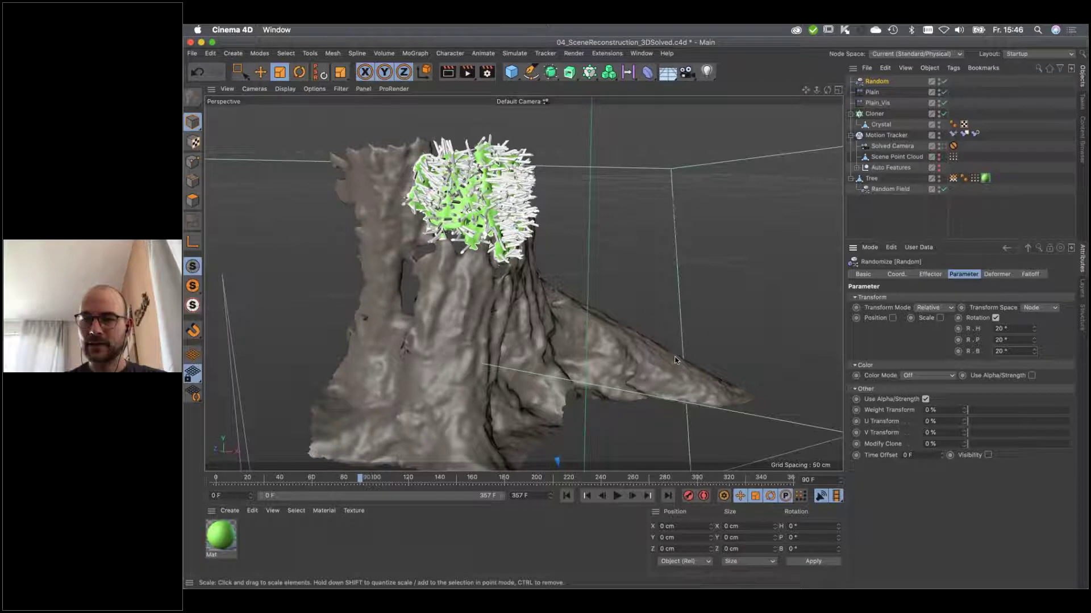
# Set the Random effector's color mode to Effector Color and play the animation from the start.
pyautogui.click(919, 377)
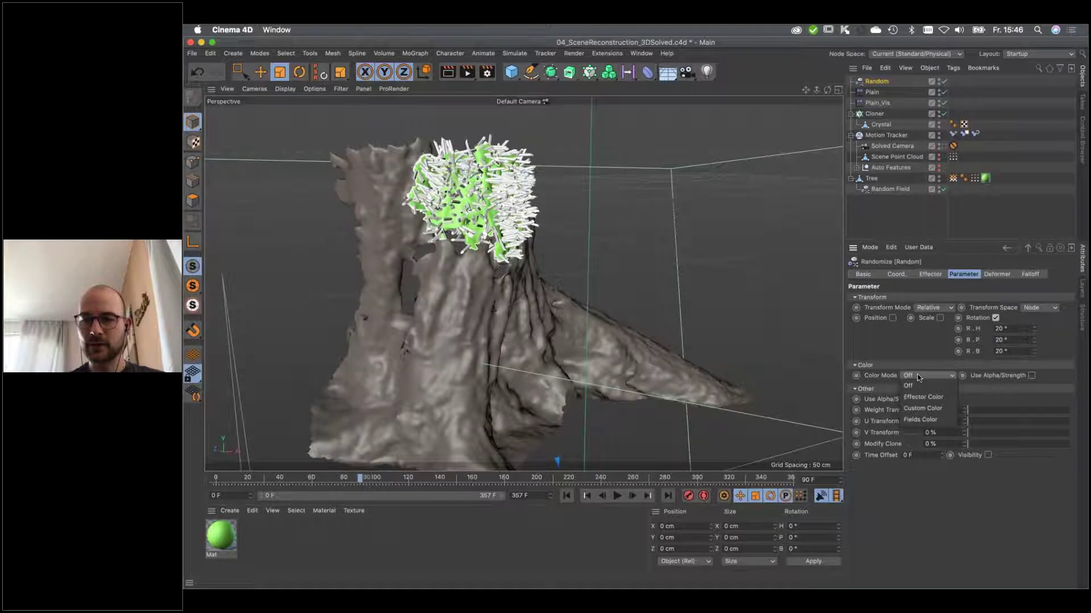
pyautogui.click(923, 397)
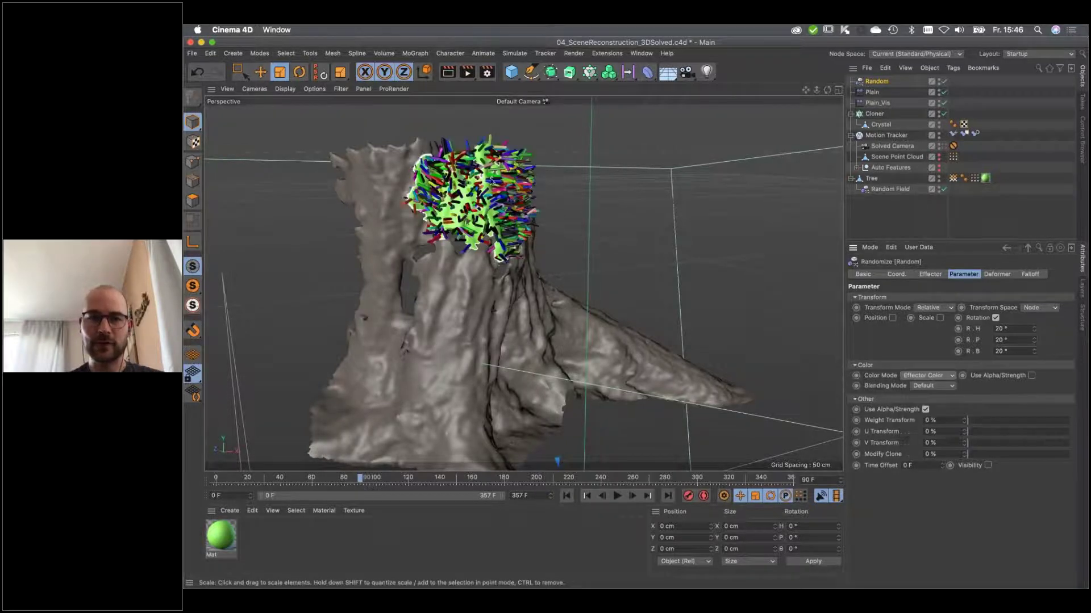
pyautogui.click(567, 496)
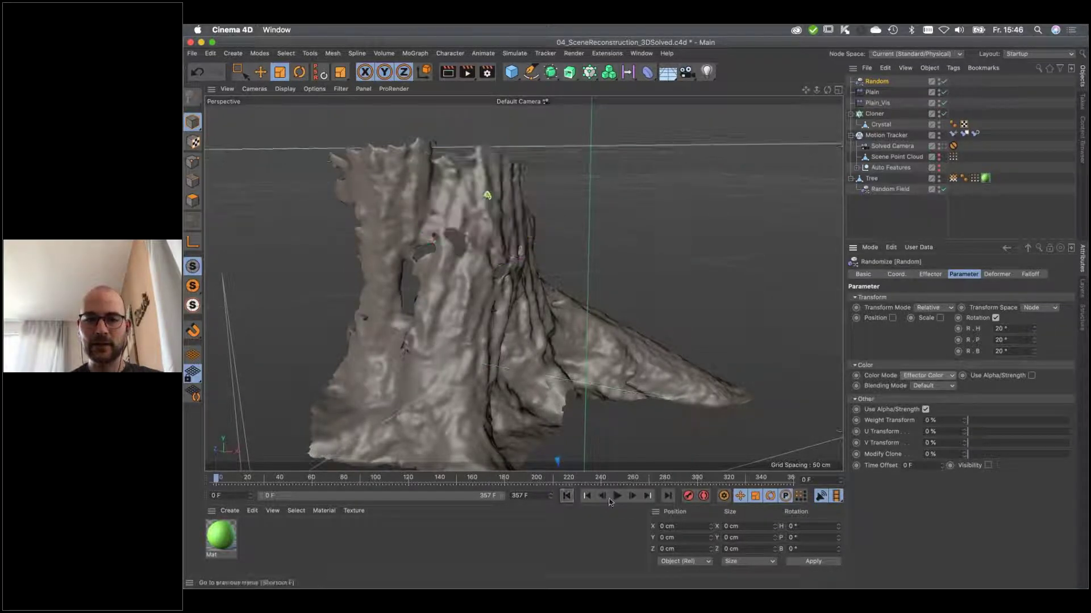
pyautogui.click(617, 496)
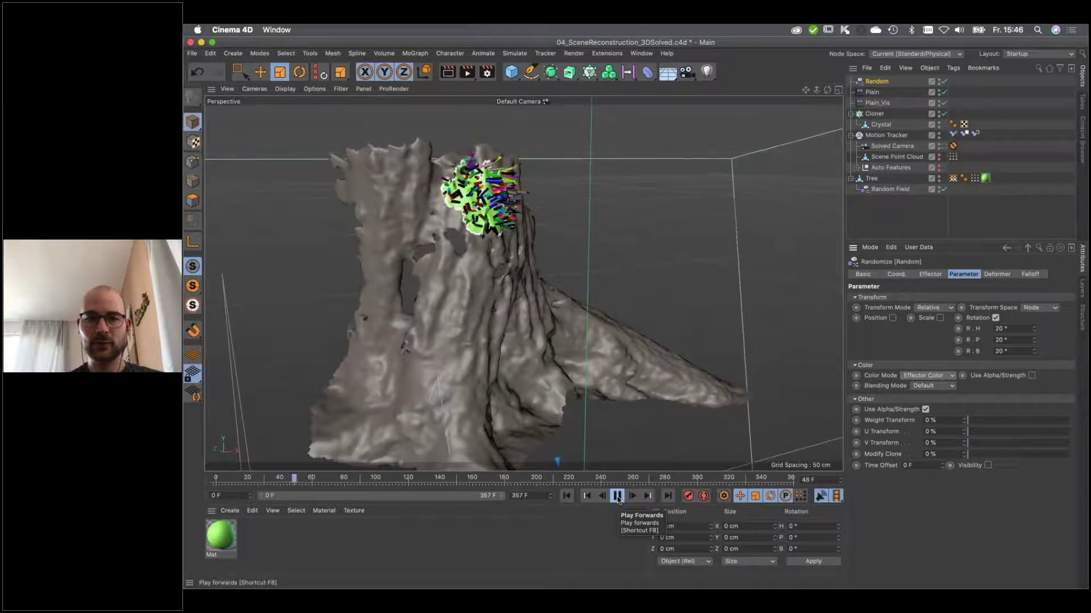
pyautogui.press('F8')
pyautogui.keyDown('alt'); pyautogui.moveTo(507, 239); pyautogui.dragTo(540, 233); pyautogui.keyUp('alt')
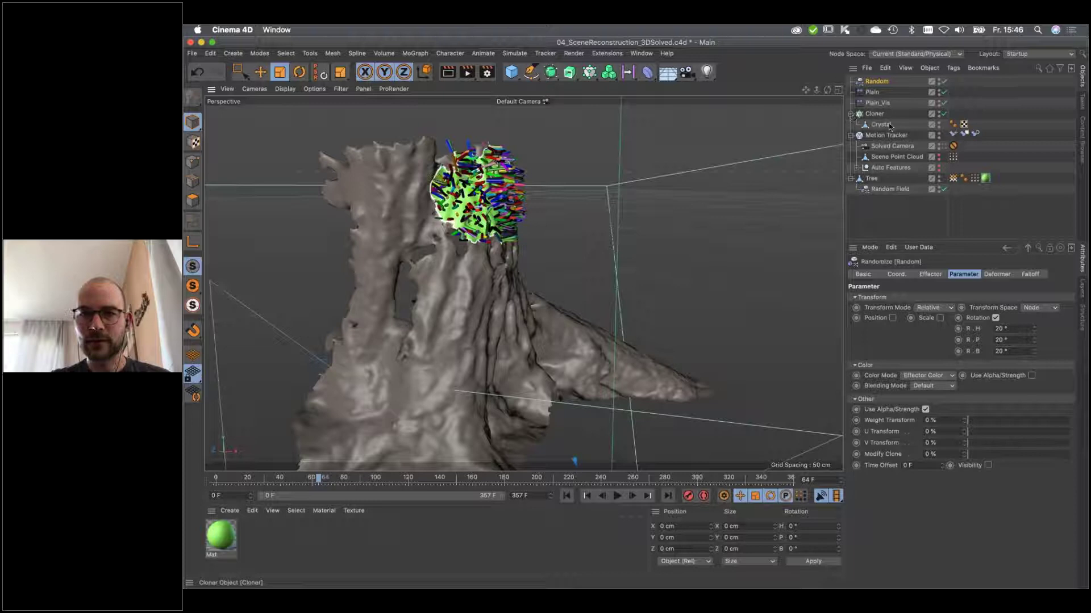
# Enable scale variation on the Random effector with a uniform scale of 0.3.
pyautogui.click(851, 113)
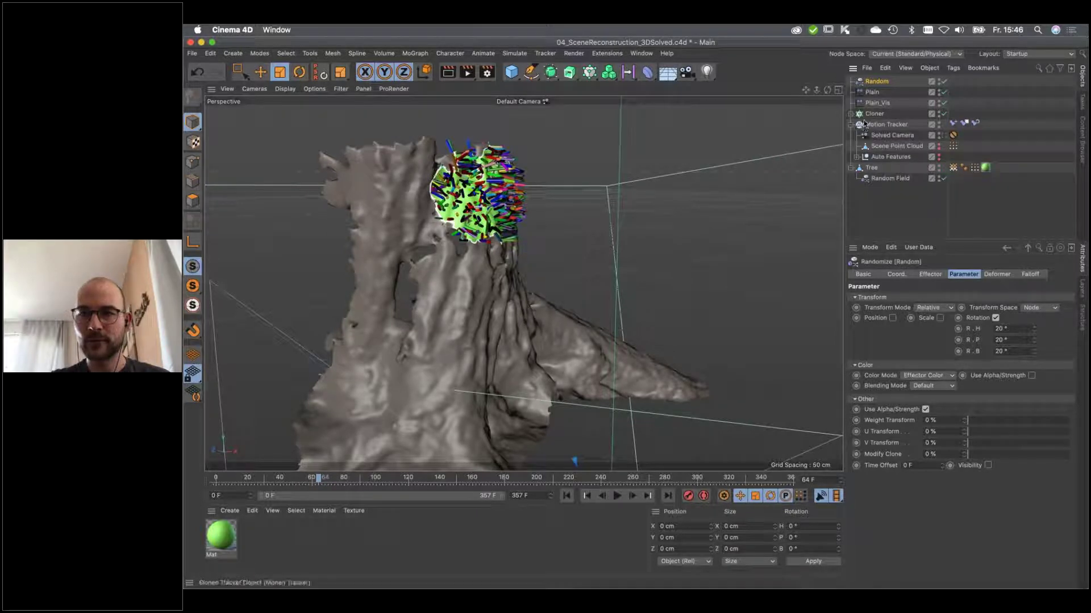
pyautogui.click(939, 318)
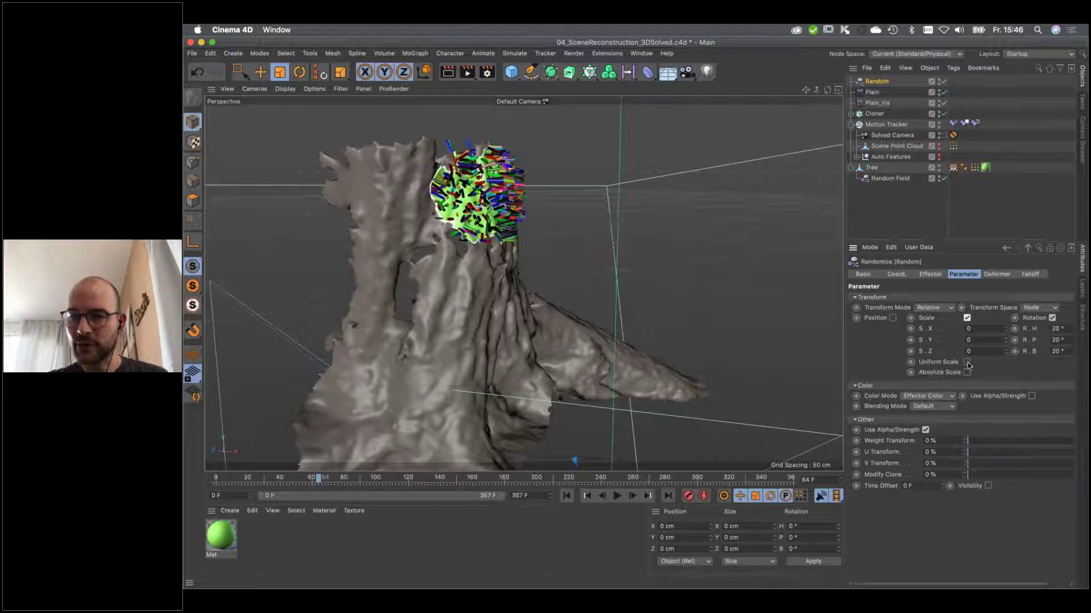
pyautogui.click(967, 363)
pyautogui.click(984, 328)
pyautogui.write('0')
pyautogui.press('Return')
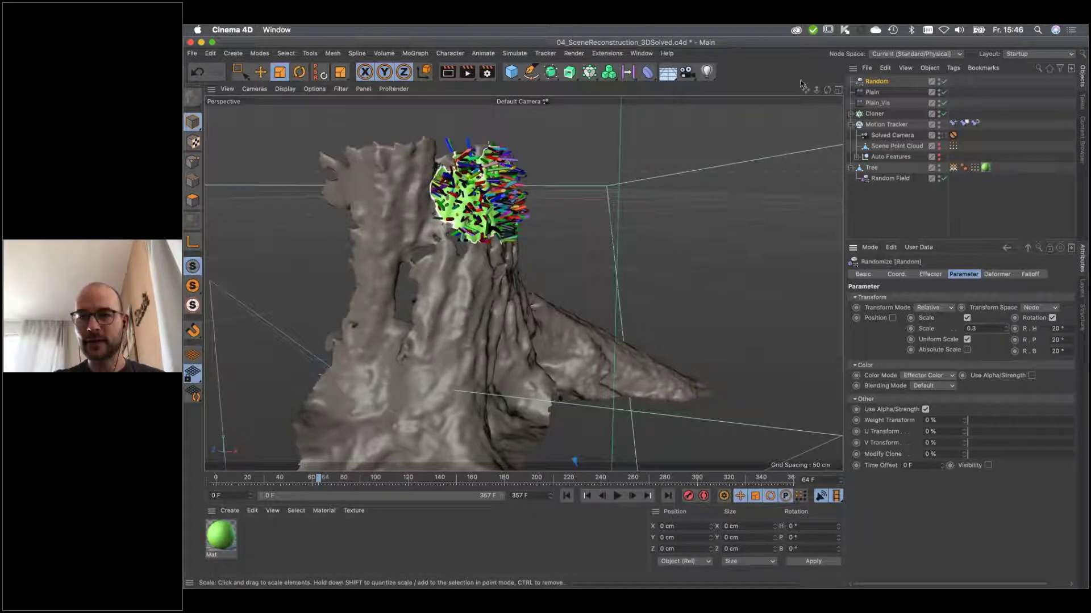
# Duplicate the Cloner as Cloner_Big and set the copy's clone count to 500.
pyautogui.keyDown('ctrl'); pyautogui.moveTo(874, 113); pyautogui.dragTo(844, 126); pyautogui.keyUp('ctrl')
pyautogui.doubleClick(880, 125)
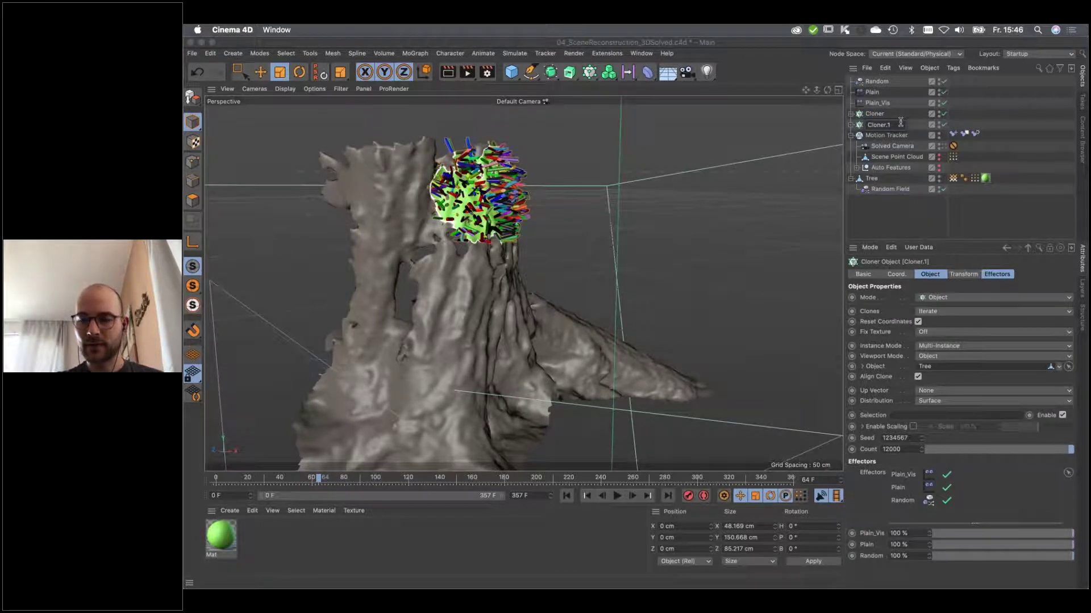
pyautogui.press('Return')
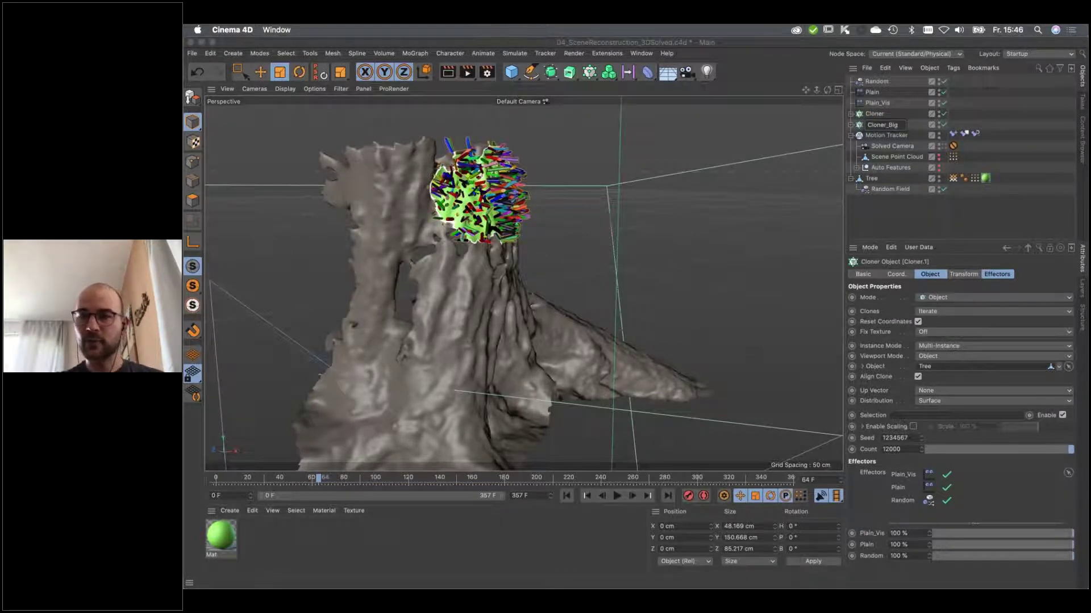
pyautogui.press('Return')
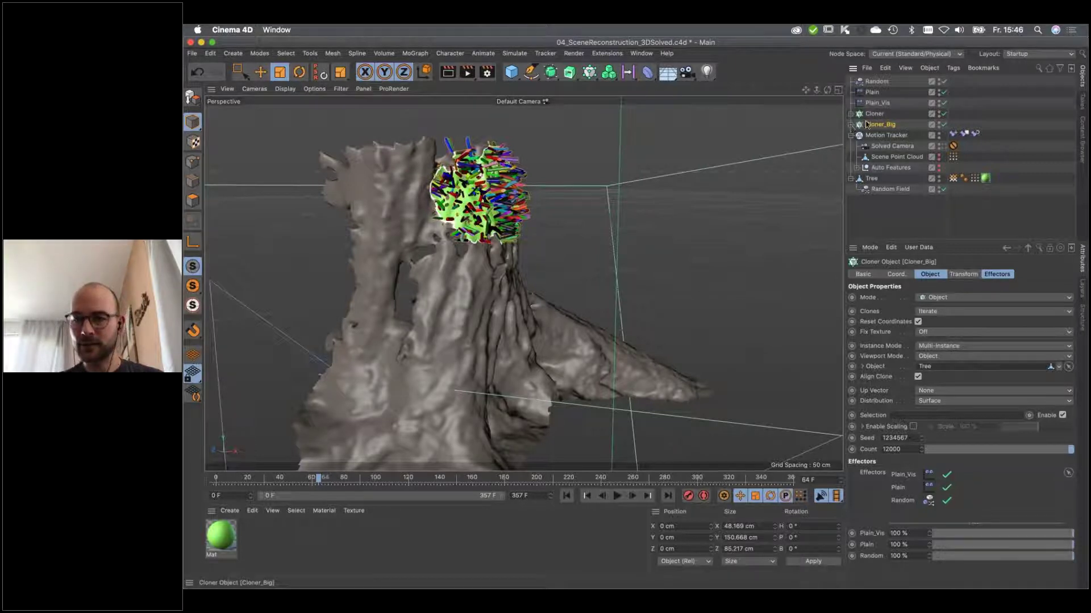
pyautogui.doubleClick(900, 449)
pyautogui.write('500')
pyautogui.press('Return')
# Scale up the Crystal inside Cloner_Big to about 1.61 x 1.395 x 10.347 cm.
pyautogui.click(851, 124)
pyautogui.click(869, 136)
pyautogui.press('t')
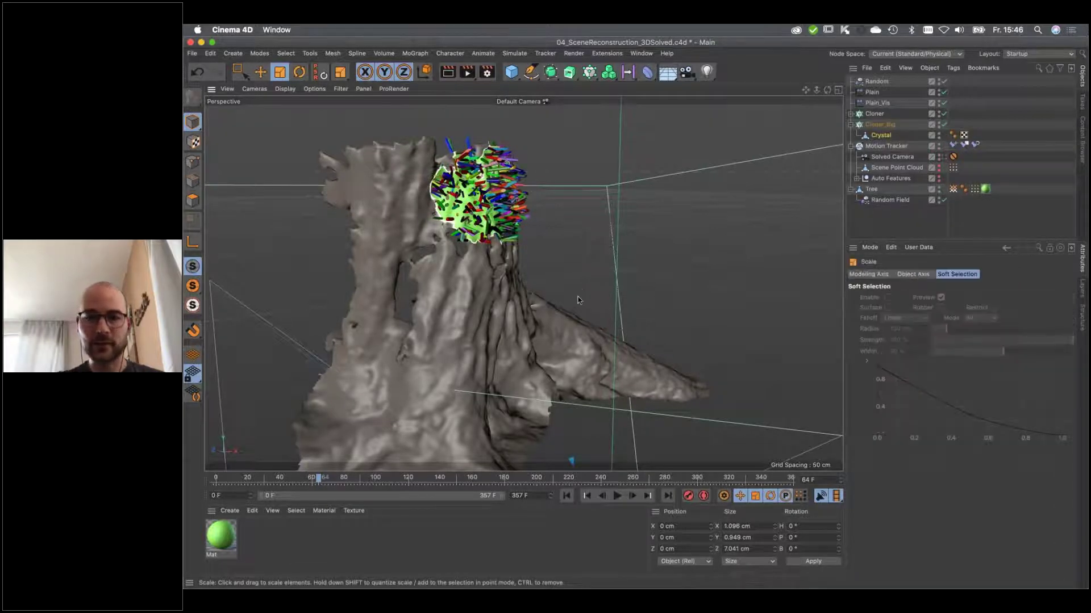
pyautogui.moveTo(567, 297); pyautogui.dragTo(624, 317)
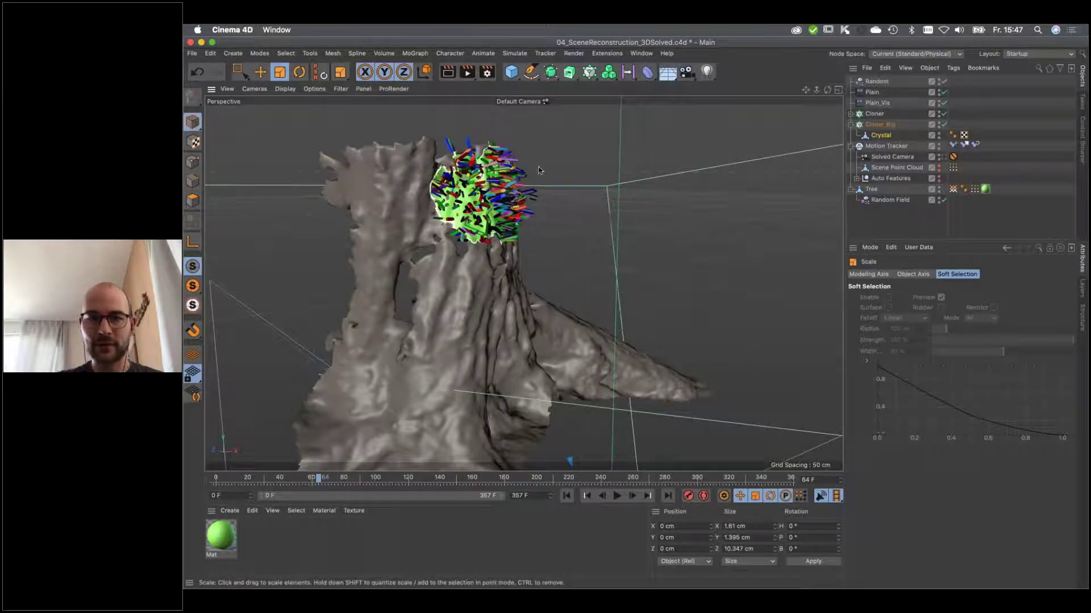
# Replay the animation from the start with both cloners, then render a preview of the view.
pyautogui.click(567, 496)
pyautogui.click(617, 496)
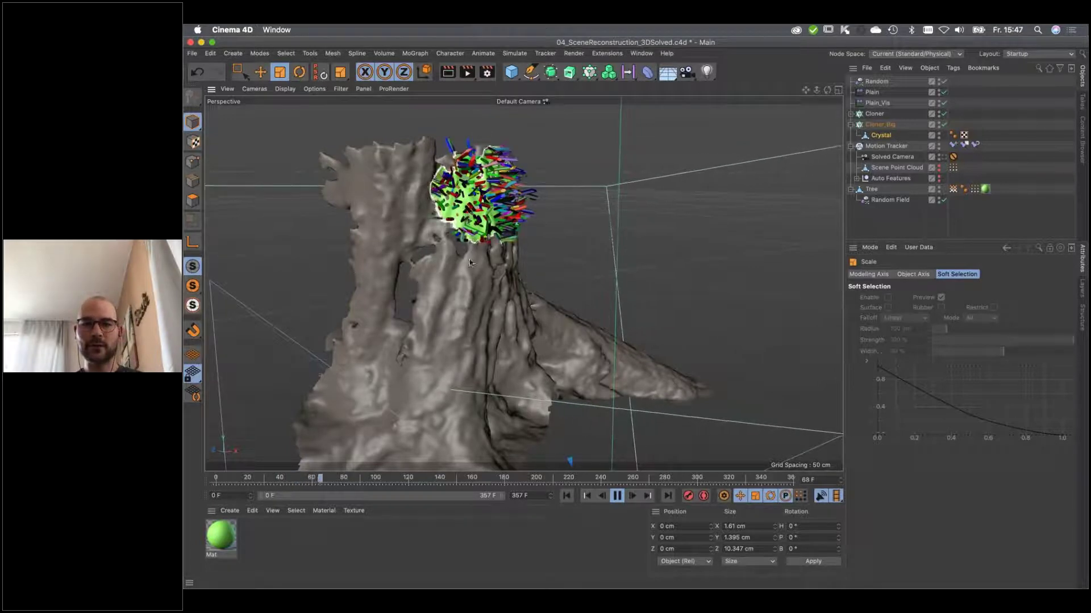
pyautogui.click(618, 497)
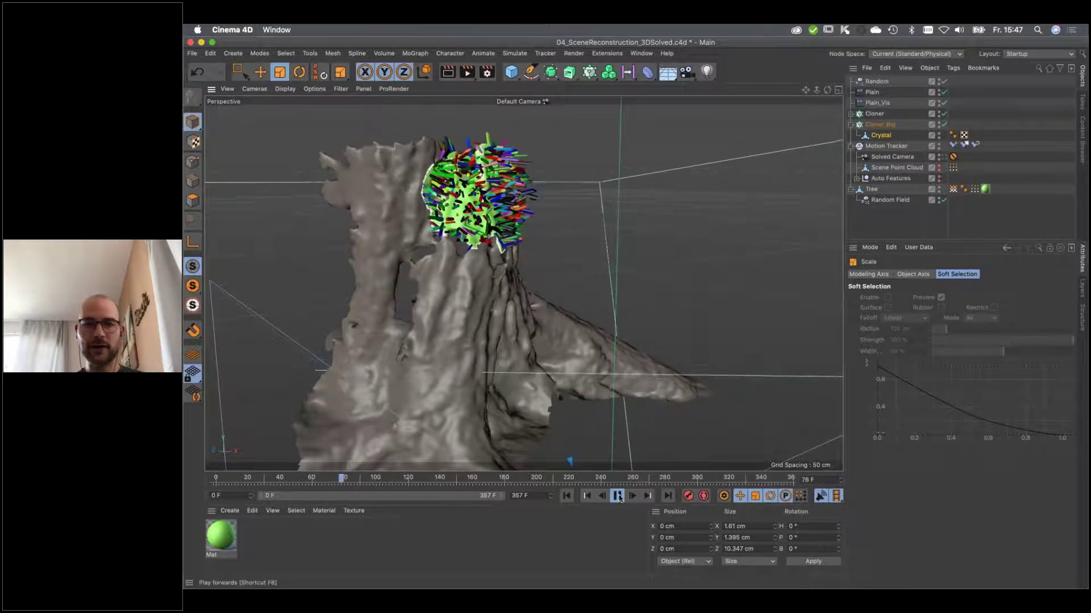
pyautogui.click(449, 72)
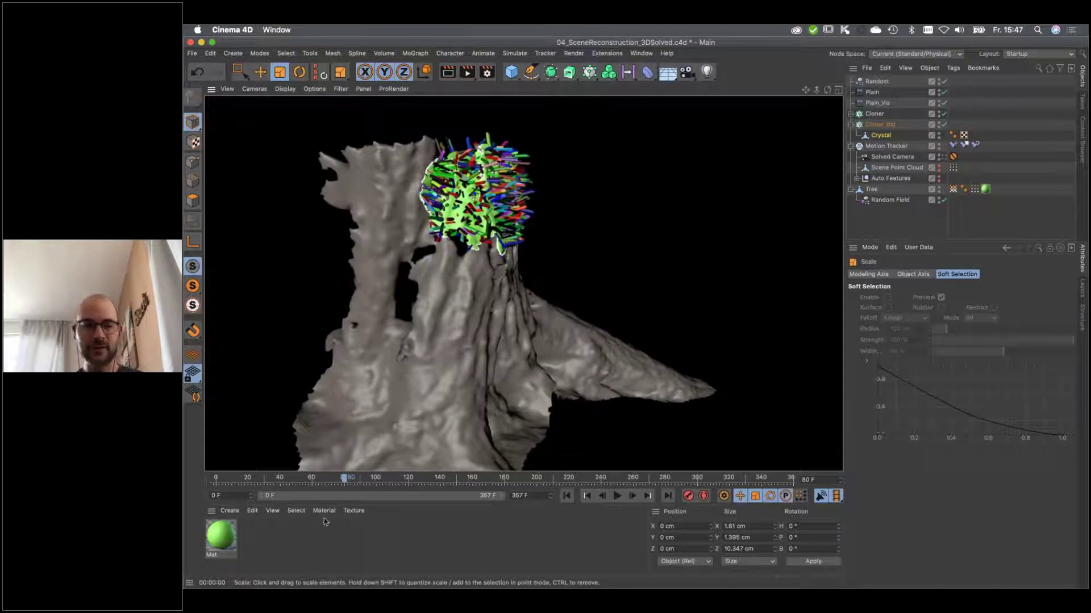
# Create a new standard material, assign it to both Cloner and Cloner_Big, and render the view.
pyautogui.doubleClick(295, 537)
pyautogui.moveTo(224, 544); pyautogui.dragTo(954, 125)
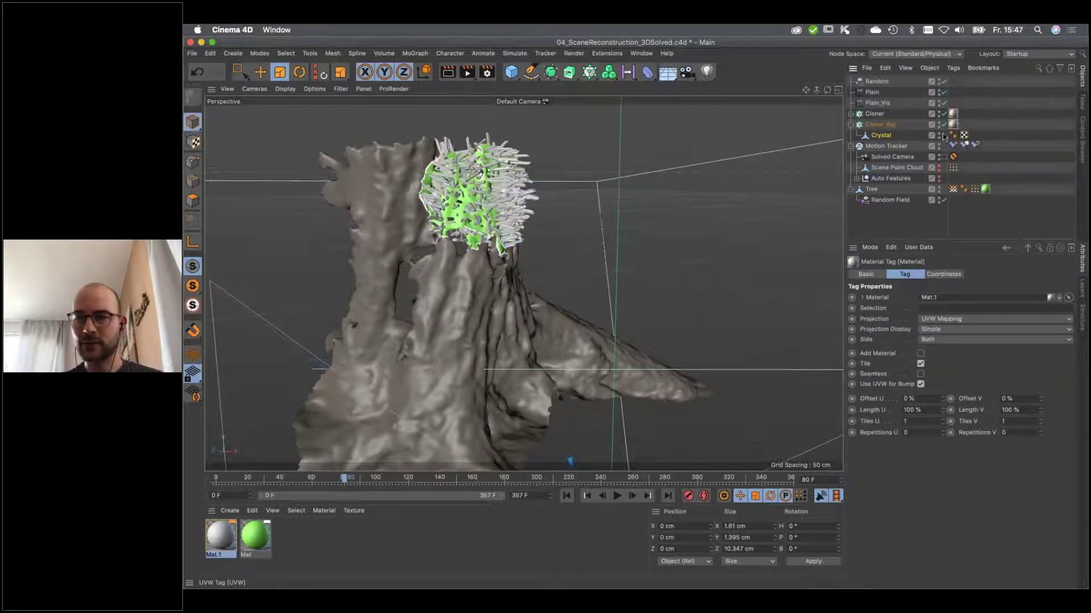
pyautogui.click(448, 72)
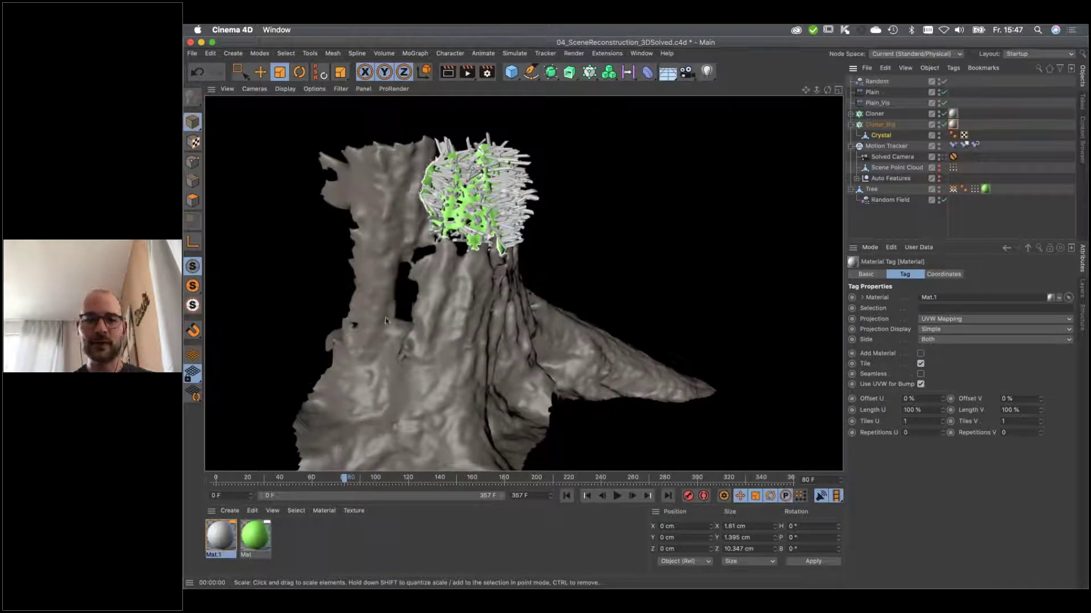
# Load the MoGraph Color Shader as the texture of Mat.1's Color channel and render the view.
pyautogui.doubleClick(222, 536)
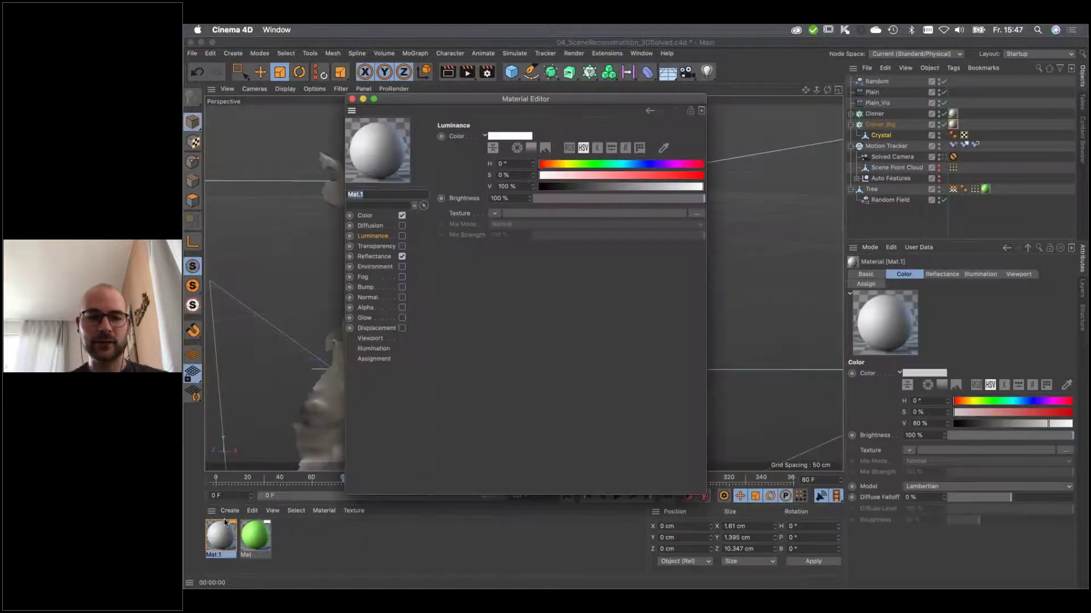
pyautogui.click(365, 215)
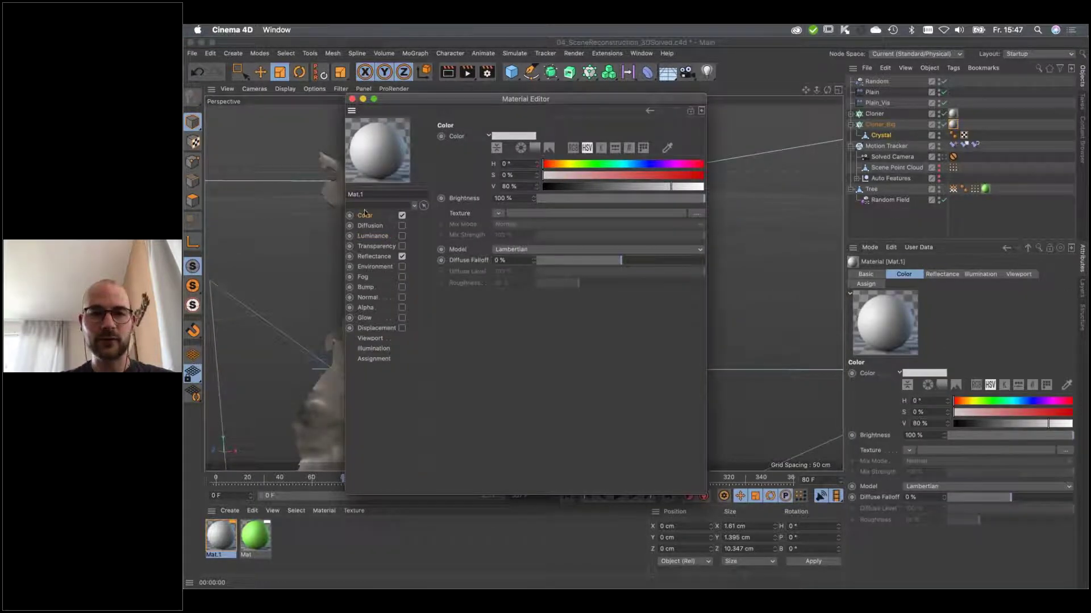
pyautogui.click(498, 214)
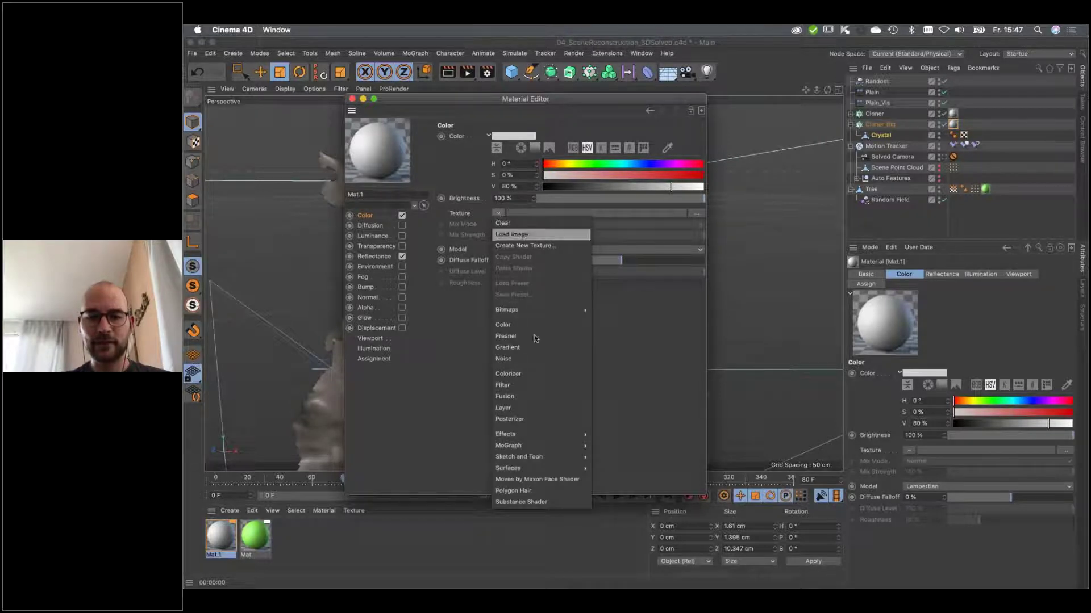
pyautogui.moveTo(514, 449)
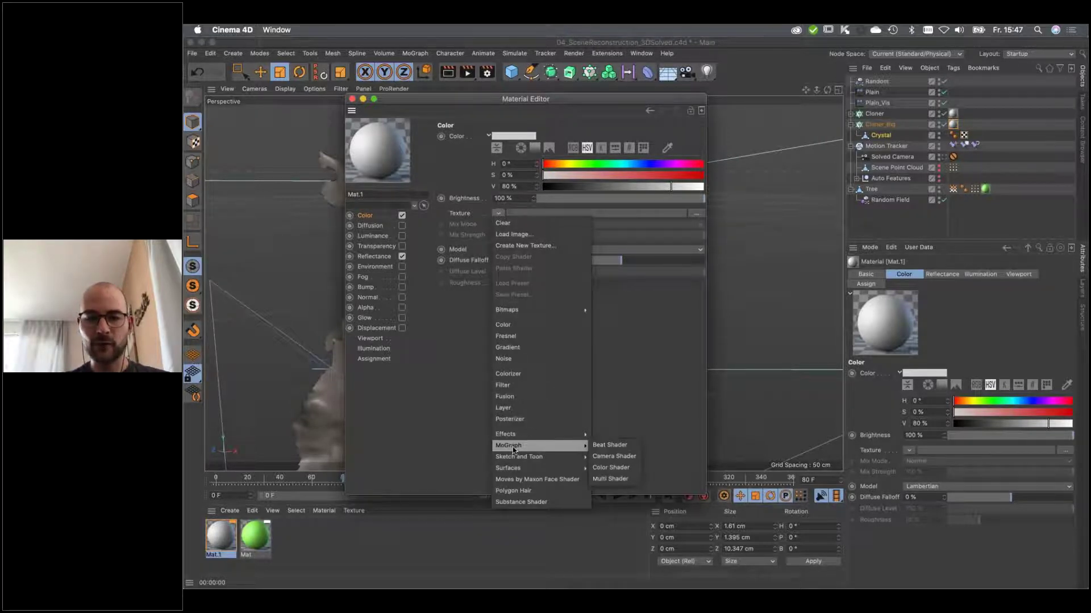
pyautogui.click(607, 465)
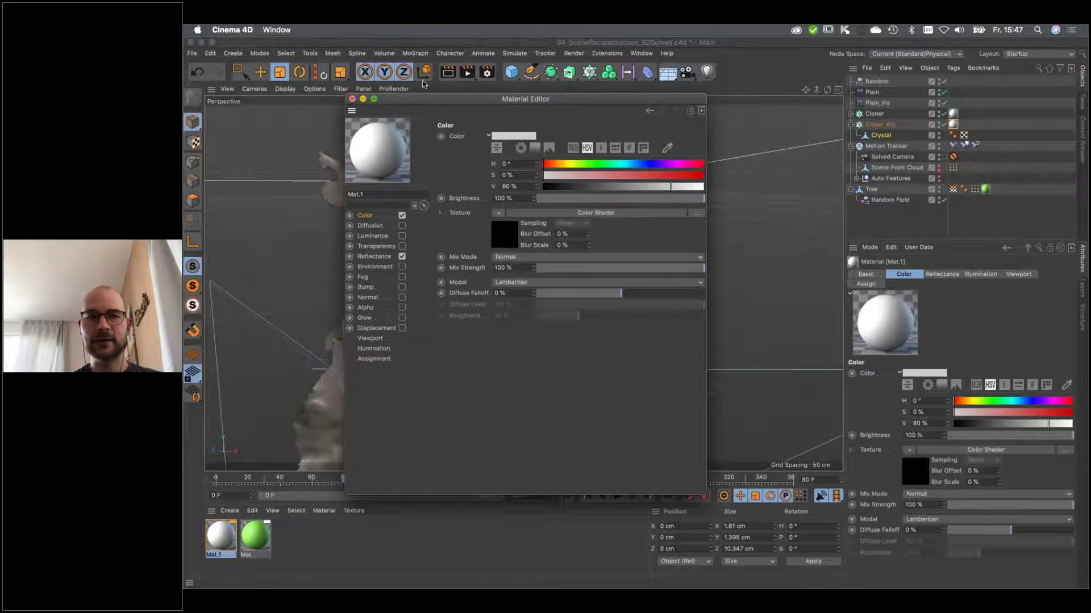
pyautogui.click(449, 73)
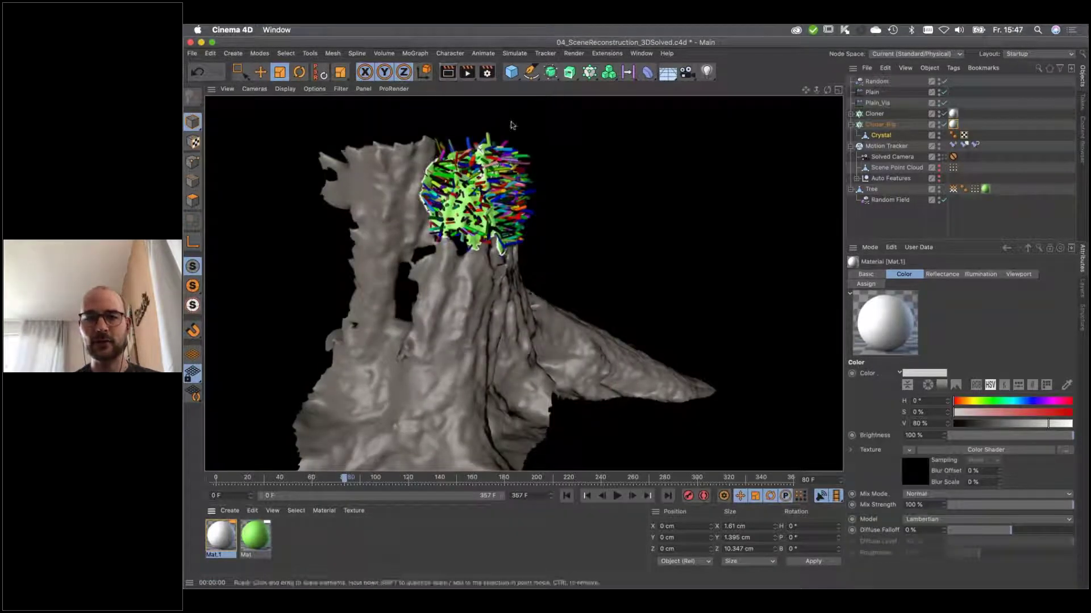
# Wrap the Color Shader in Mat.1's Color channel in a Colorizer and open the Colorizer's settings.
pyautogui.doubleClick(225, 534)
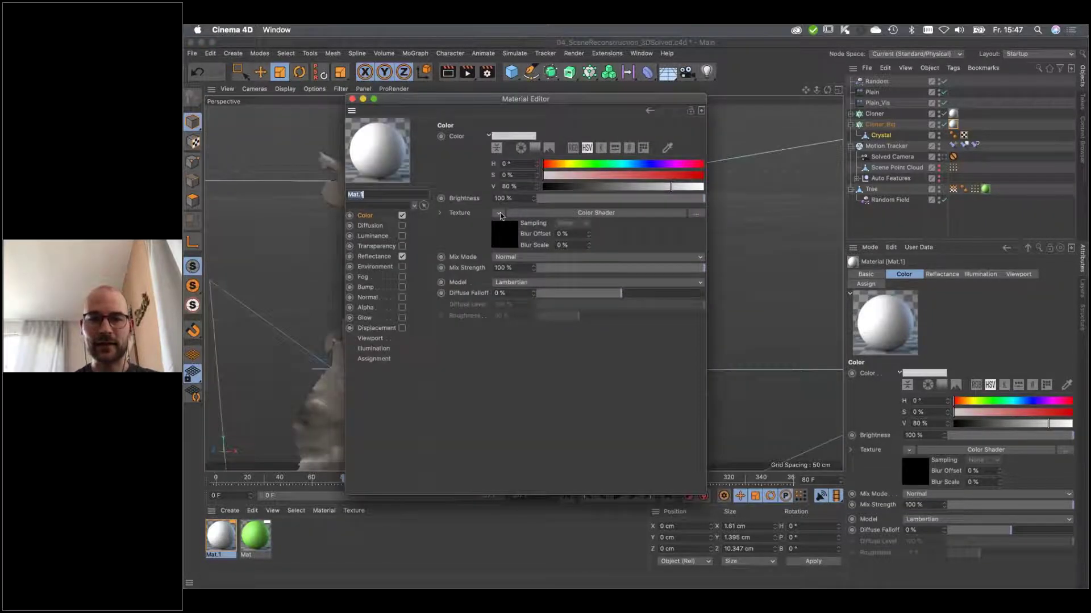
pyautogui.click(500, 214)
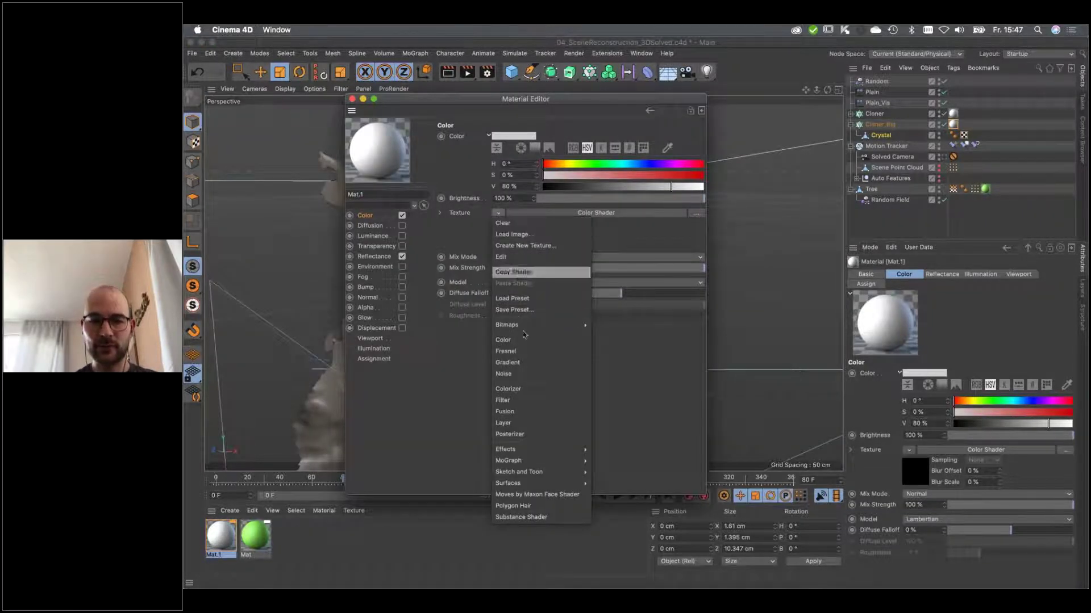
pyautogui.click(509, 389)
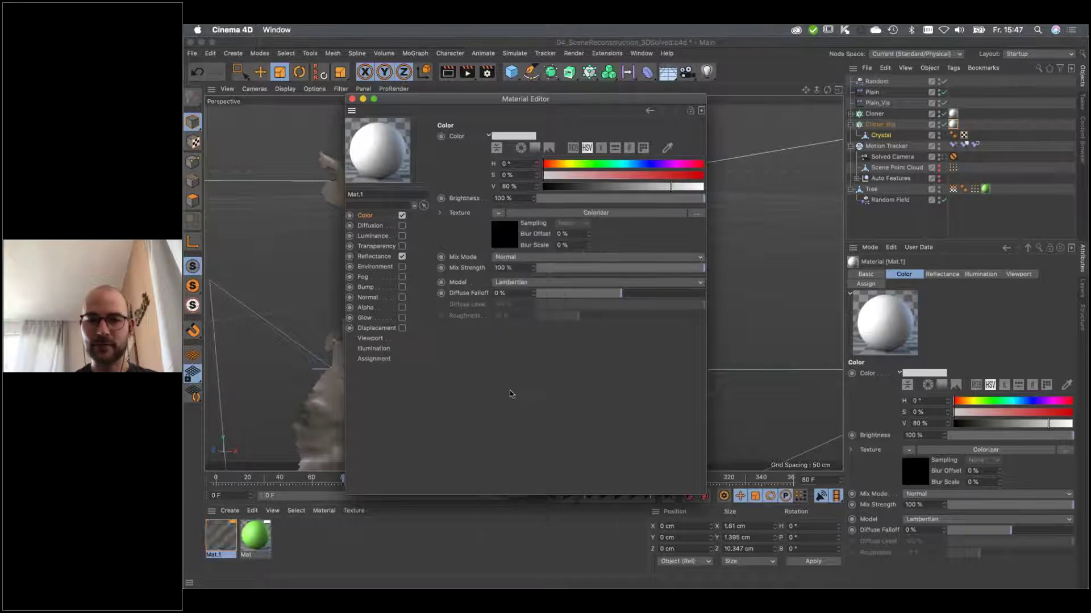
pyautogui.click(505, 245)
# Set the first knot of the Colorizer gradient to cyan with H 192°, S 100 % and V 100 %.
pyautogui.click(478, 277)
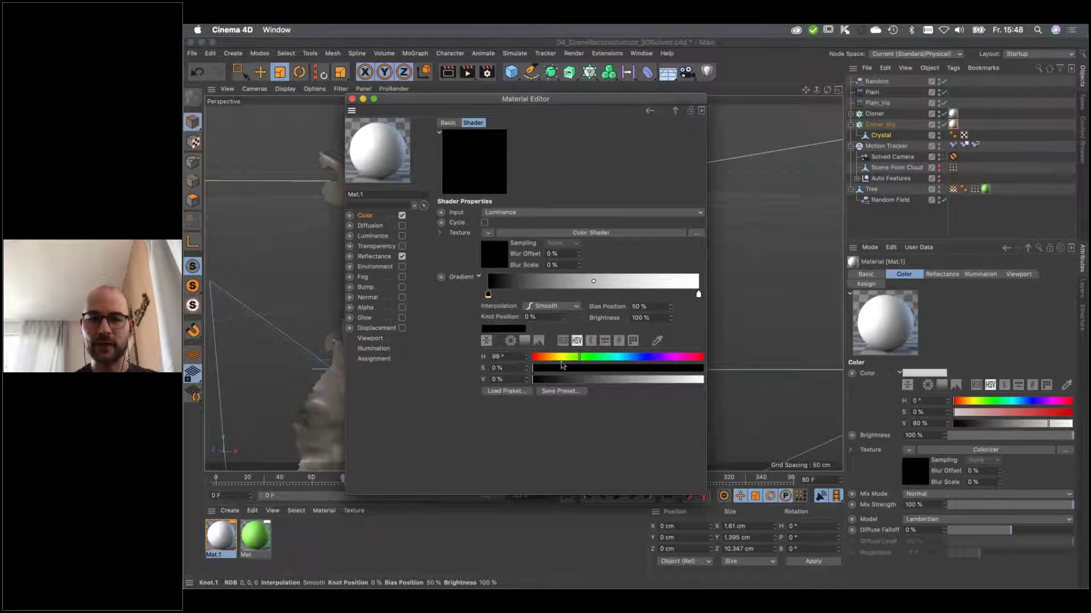
pyautogui.click(624, 357)
pyautogui.moveTo(696, 368); pyautogui.dragTo(716, 370)
pyautogui.moveTo(696, 379); pyautogui.dragTo(725, 383)
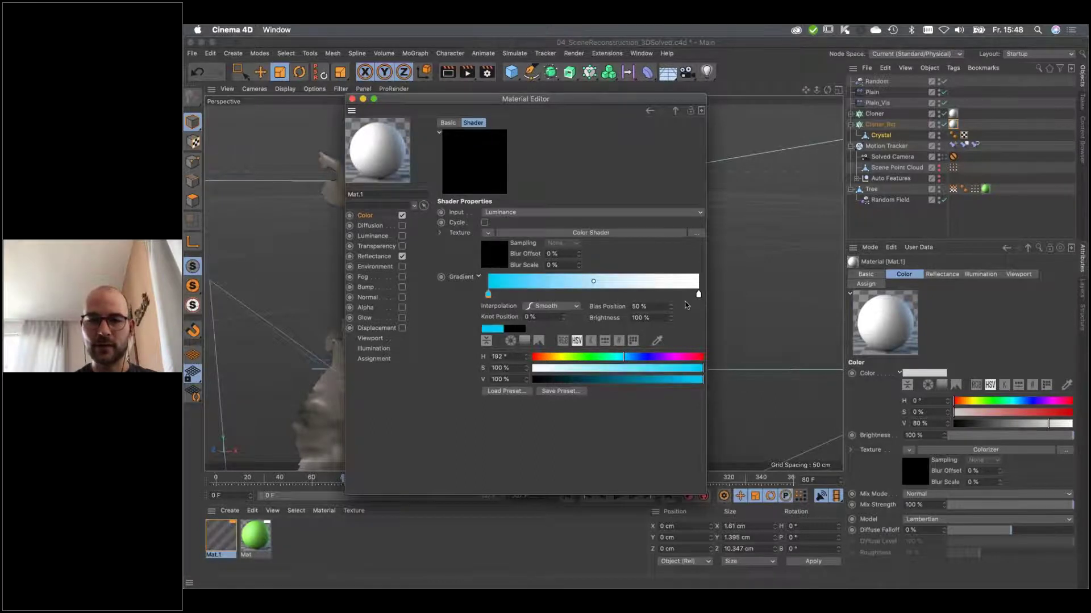
# Set the last knot of the Colorizer gradient to magenta with H 294°, S 66 % and V 100 %.
pyautogui.click(698, 294)
pyautogui.moveTo(654, 358); pyautogui.dragTo(673, 359)
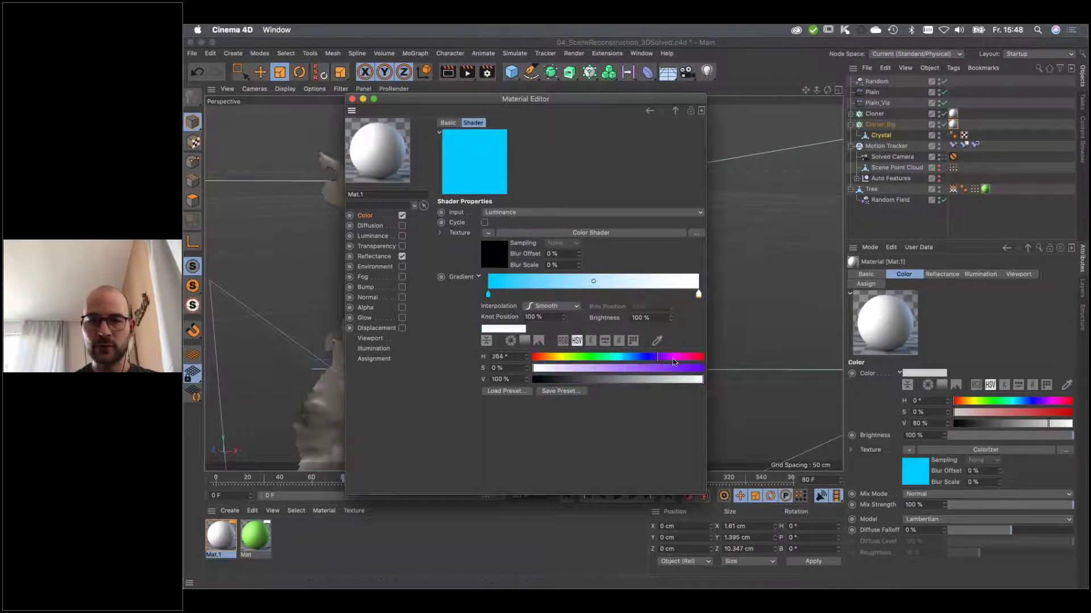
pyautogui.click(646, 369)
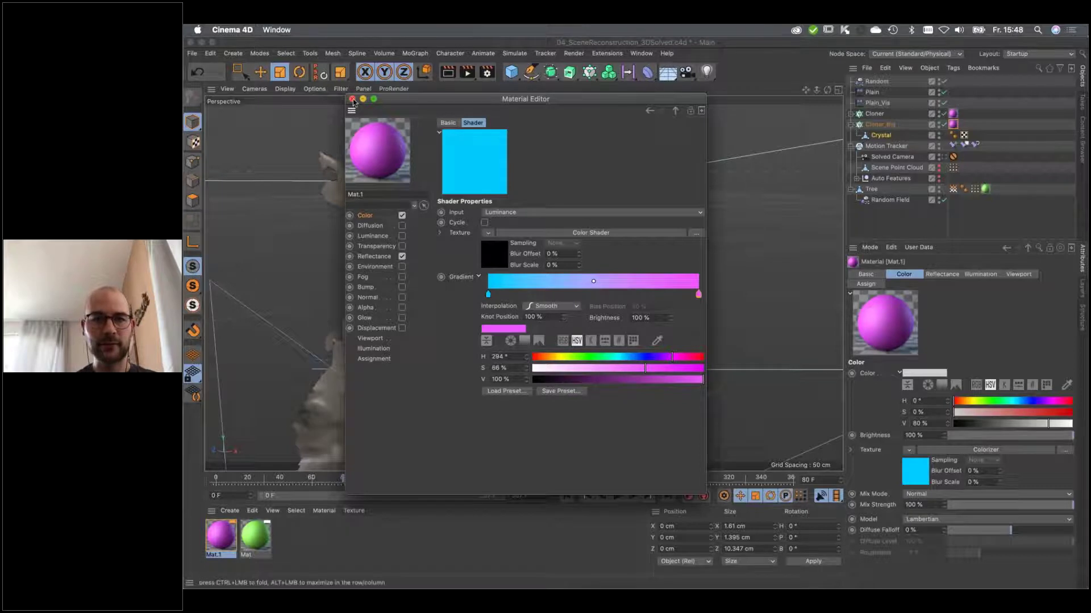
# Move the magenta gradient knot to about 22.6 %, close the Material Editor and render the view.
pyautogui.moveTo(699, 294); pyautogui.dragTo(536, 296)
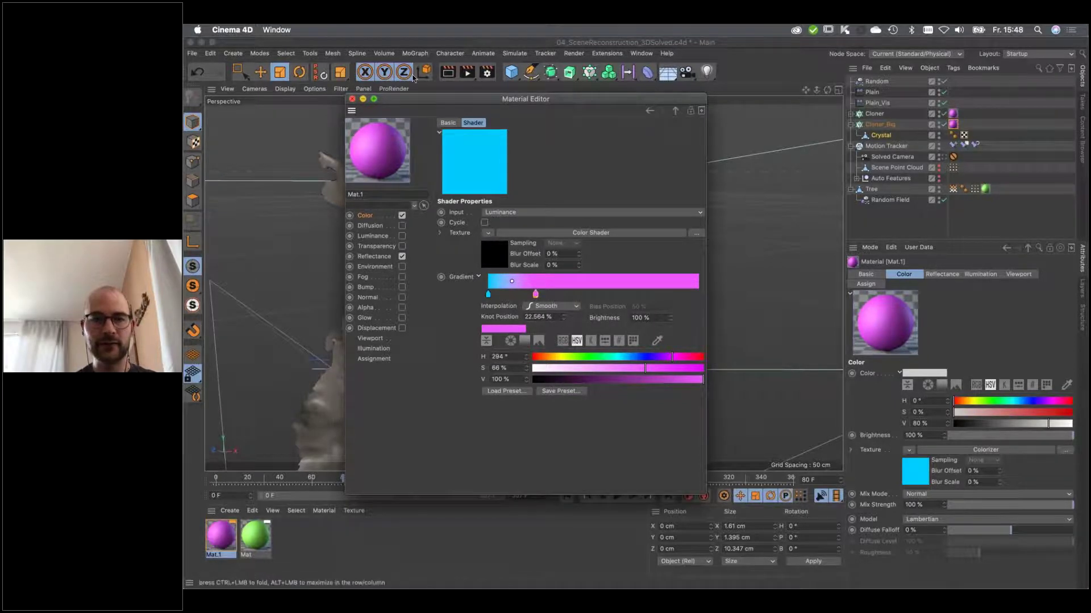
pyautogui.click(352, 99)
pyautogui.press('super+r')
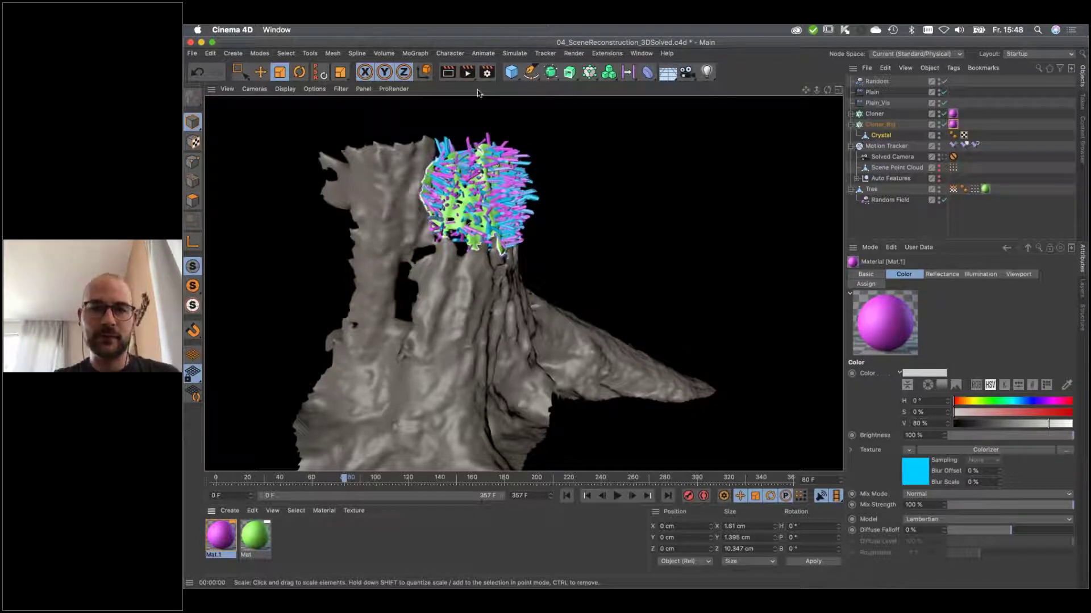
# Enable Straight Alpha in the Save options of the render settings.
pyautogui.click(487, 71)
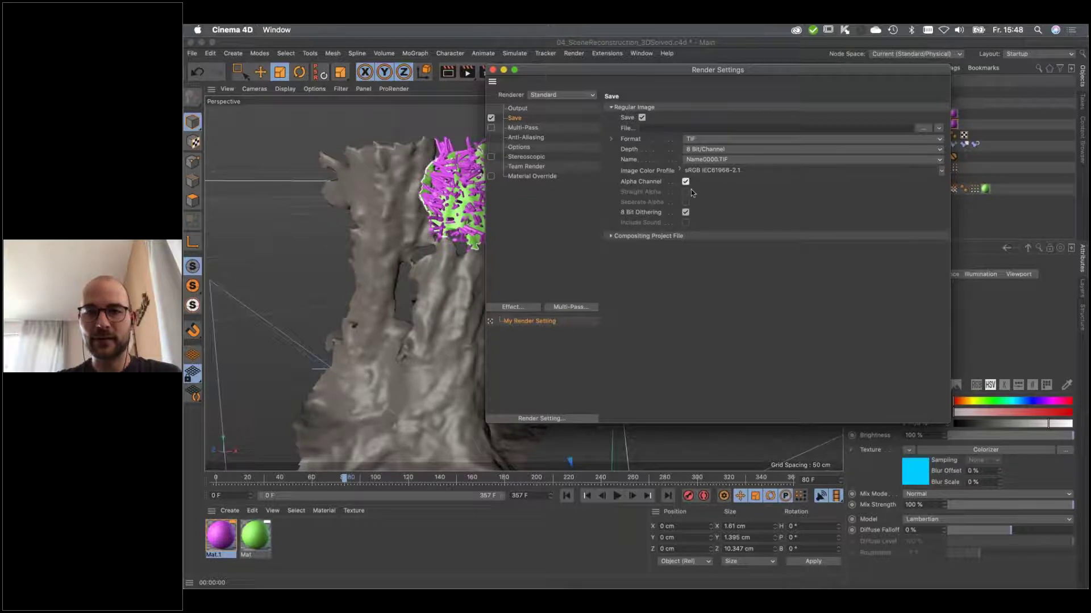
pyautogui.click(685, 192)
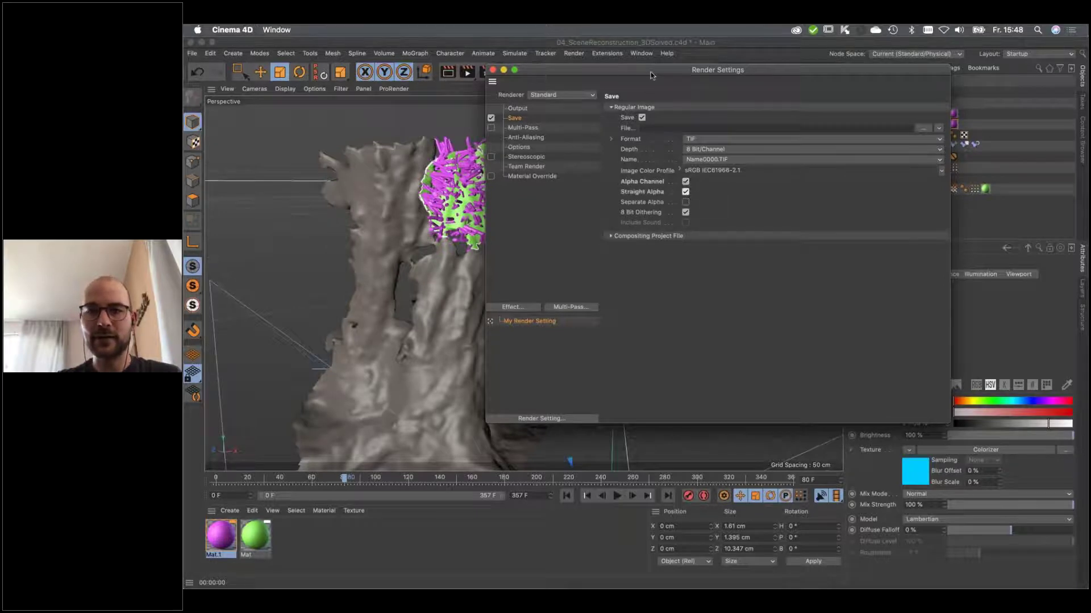
pyautogui.moveTo(660, 74); pyautogui.dragTo(725, 114)
pyautogui.click(482, 102)
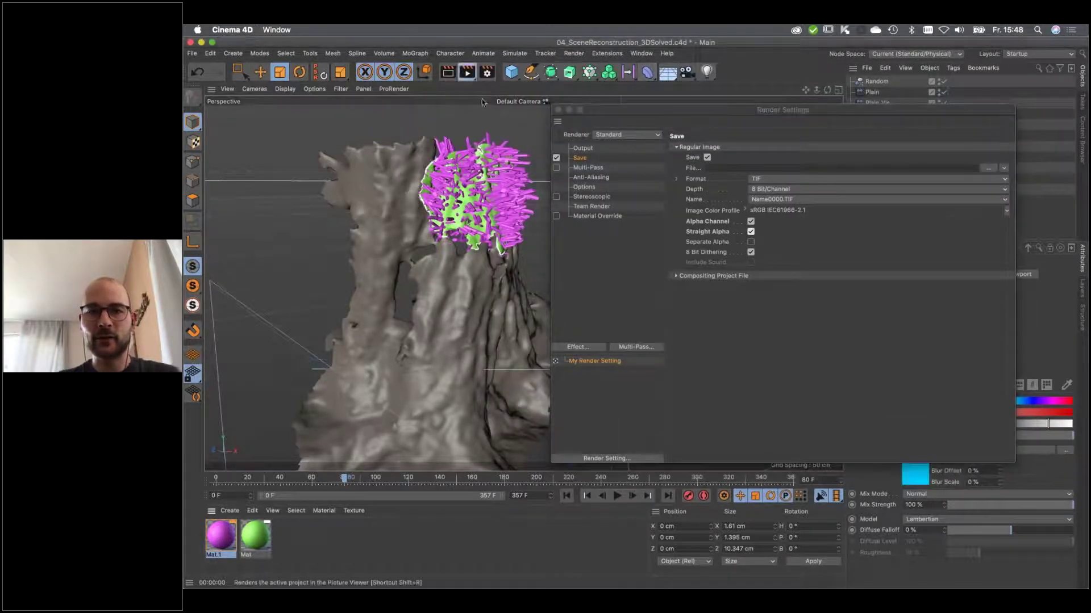
# Render the frame to the Picture Viewer and compare the crystal edges in the Background and Alpha layers.
pyautogui.click(467, 71)
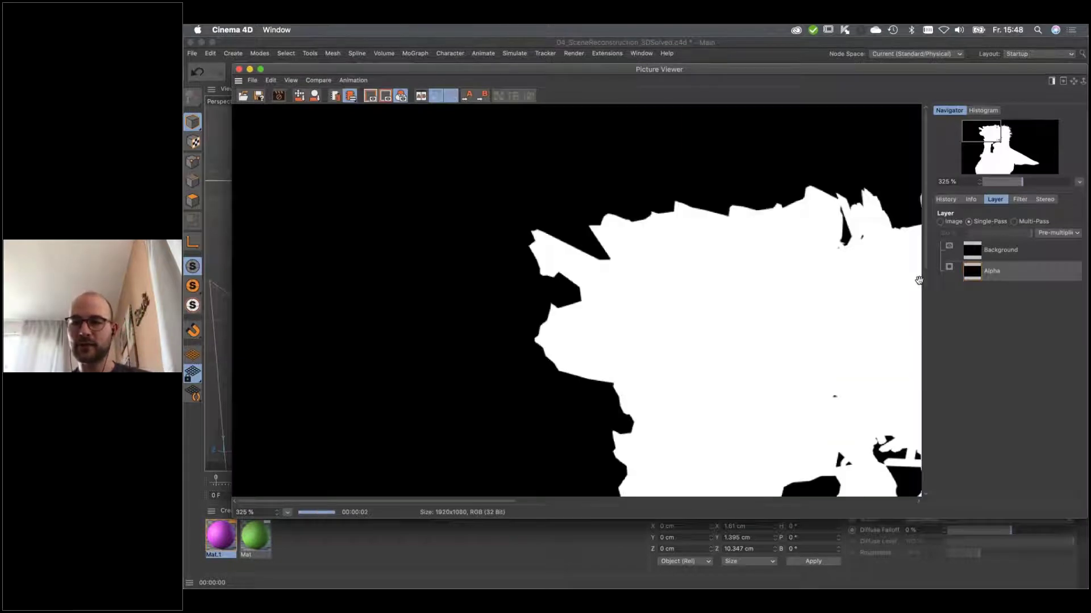
pyautogui.click(1000, 250)
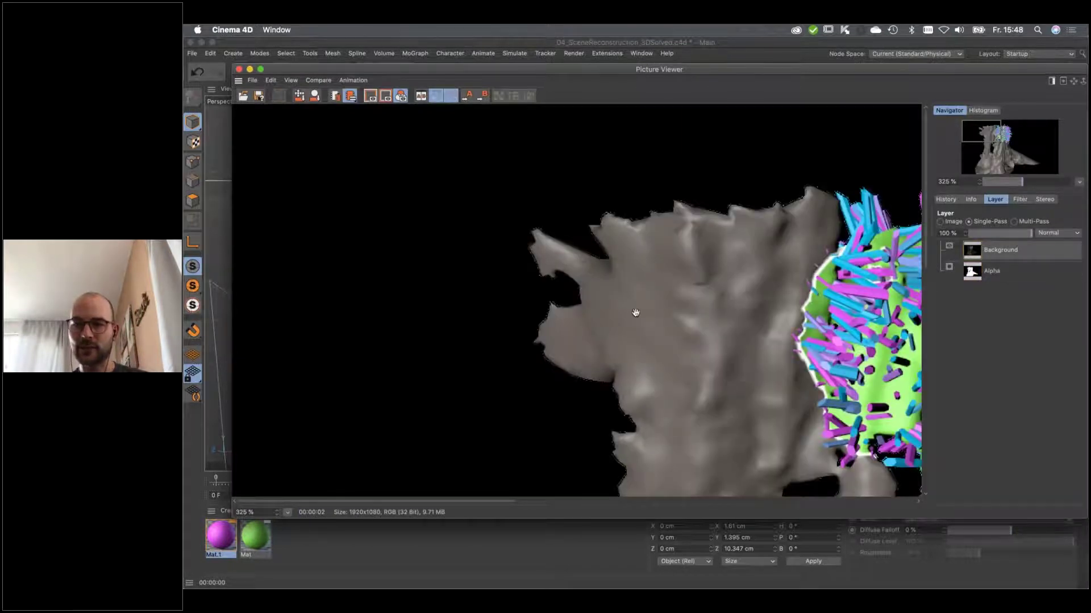
pyautogui.hscroll(10, 615, 319)
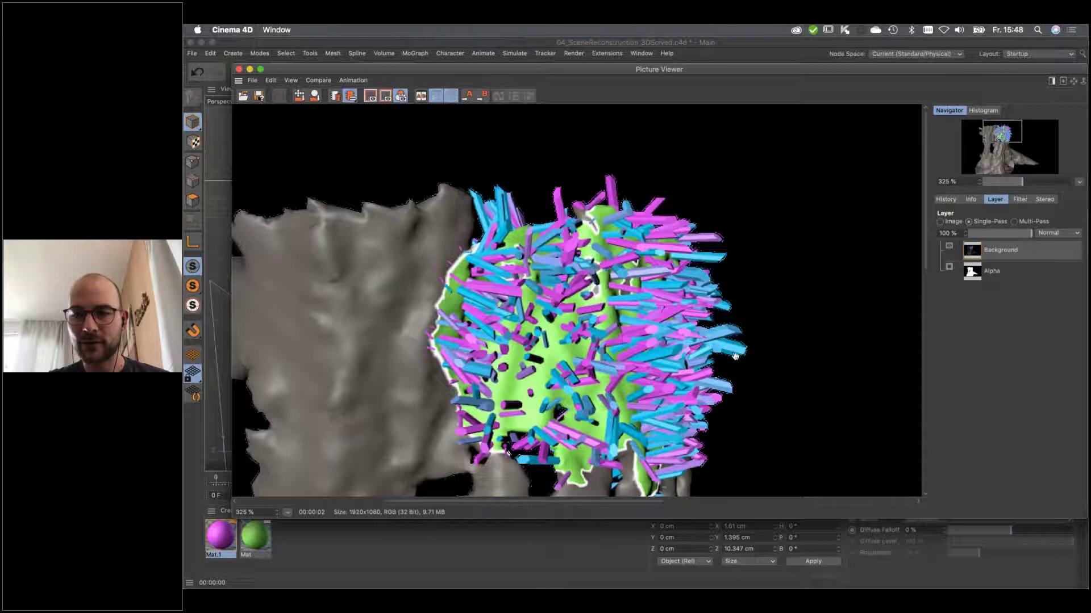
pyautogui.click(974, 274)
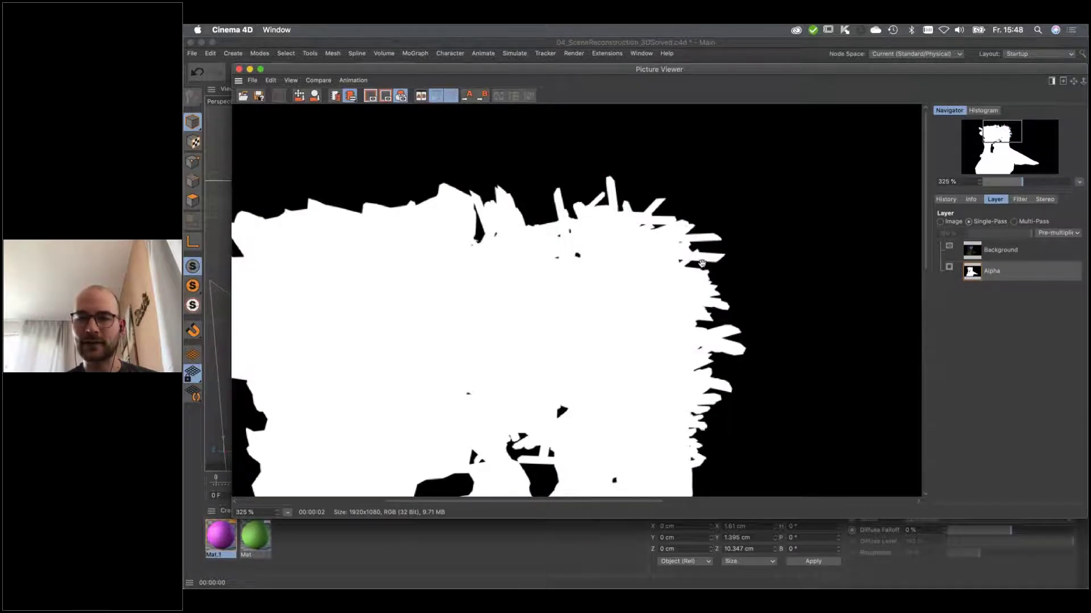
pyautogui.click(991, 253)
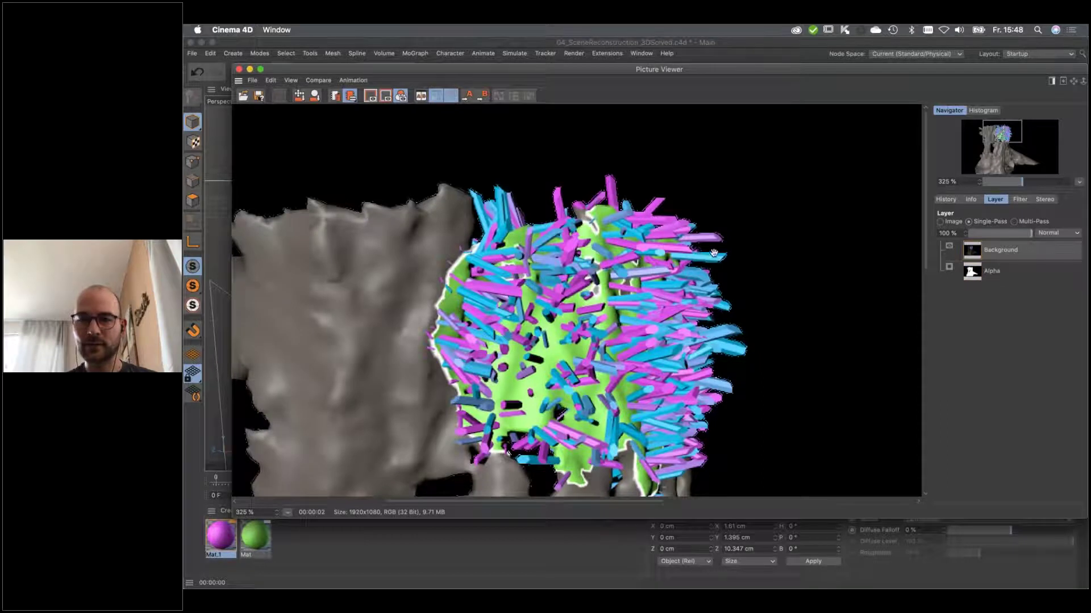
pyautogui.click(238, 69)
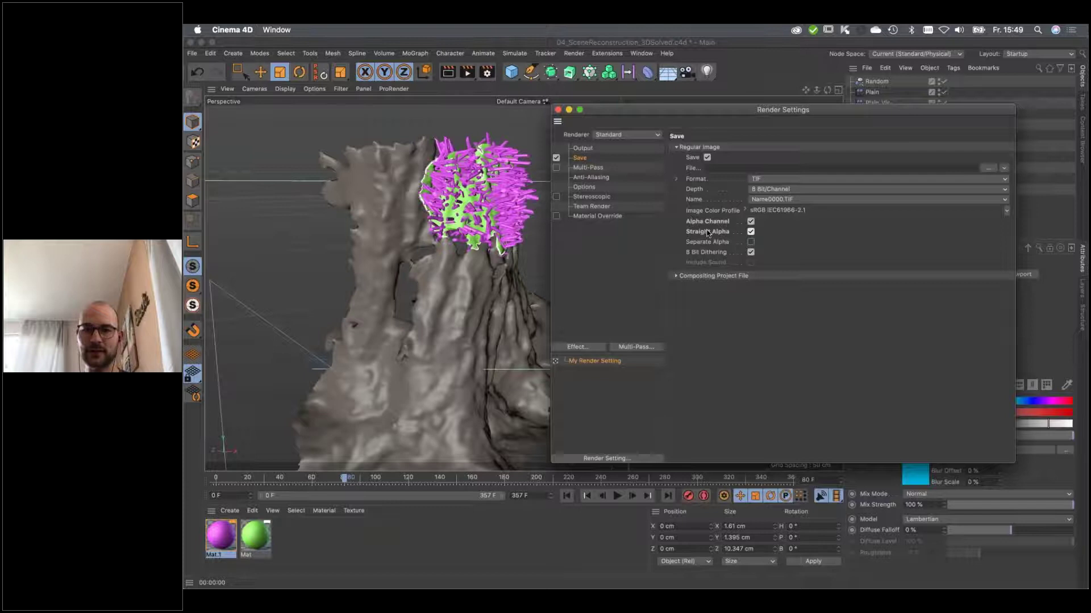
# Open the help entry for Straight Alpha and read the comparison of pre-multiplied and straight alphas.
pyautogui.rightClick(707, 232)
pyautogui.click(751, 420)
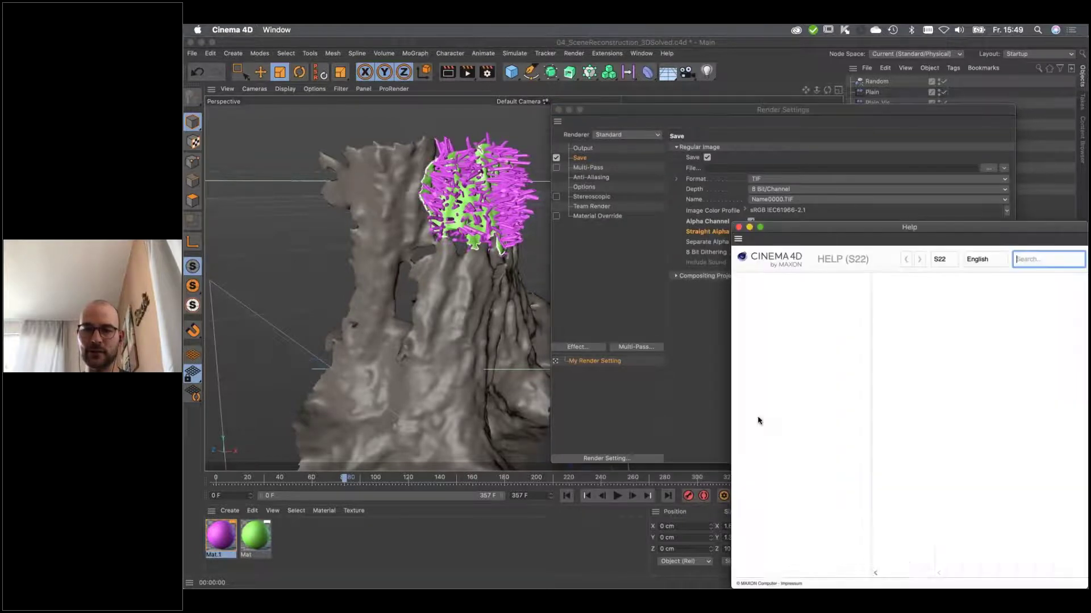
pyautogui.moveTo(889, 227); pyautogui.dragTo(685, 106)
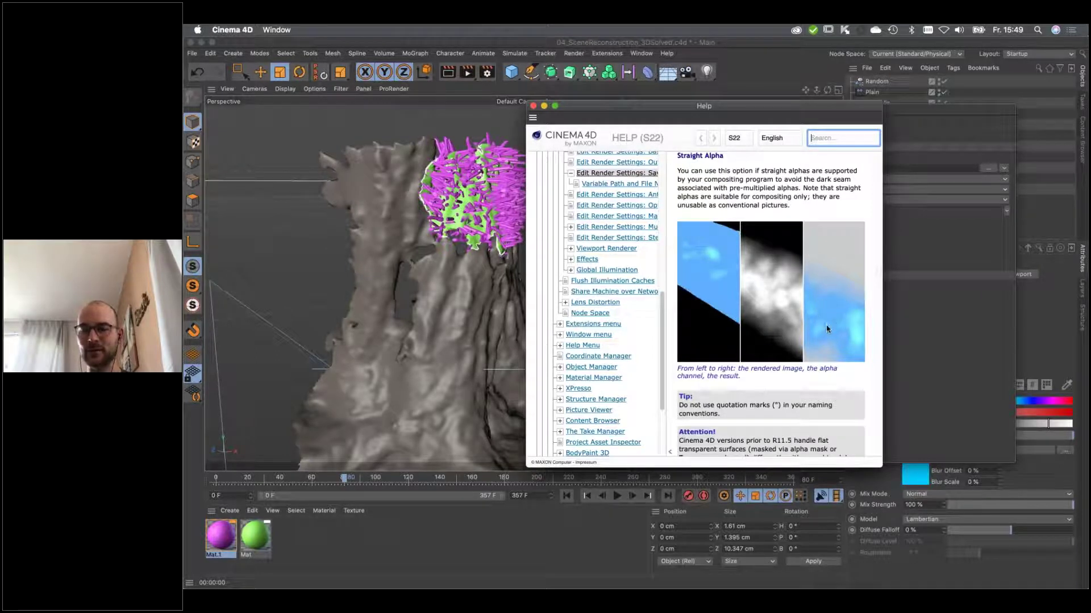
pyautogui.scroll(10, 757, 295)
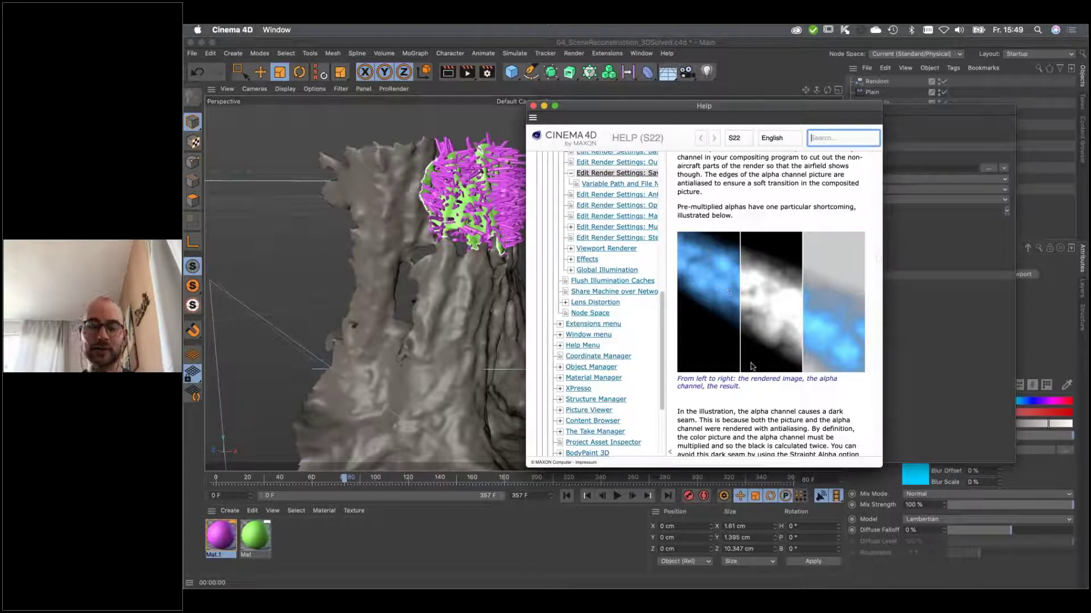
pyautogui.scroll(-10, 764, 372)
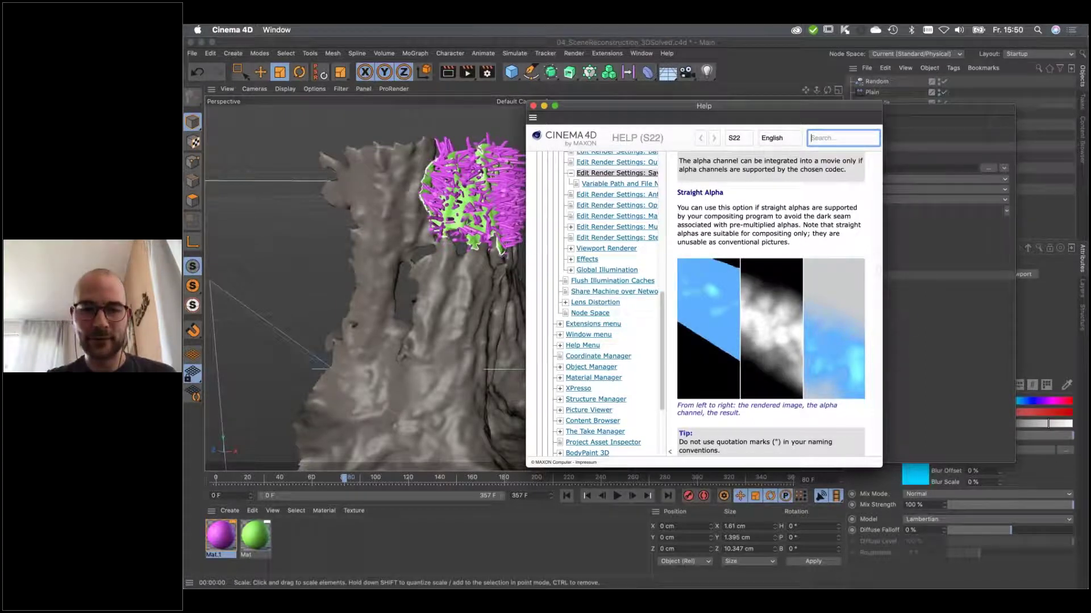
# Switch to After Effects to view the _Tree composition, and return to Cinema 4D.
pyautogui.press('super+Tab')
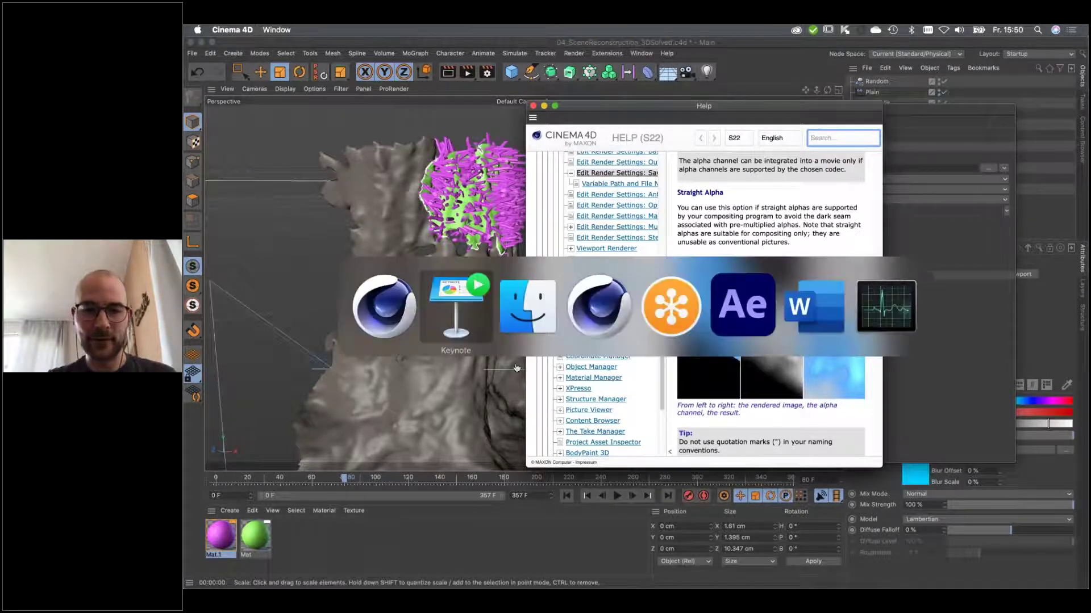
pyautogui.click(737, 328)
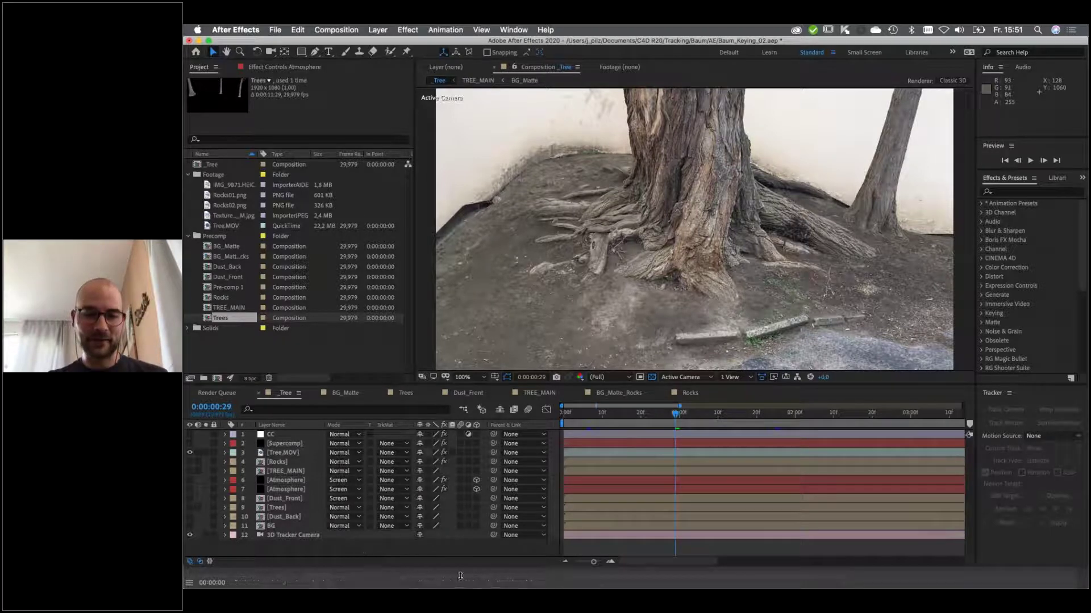
pyautogui.press('super+Tab')
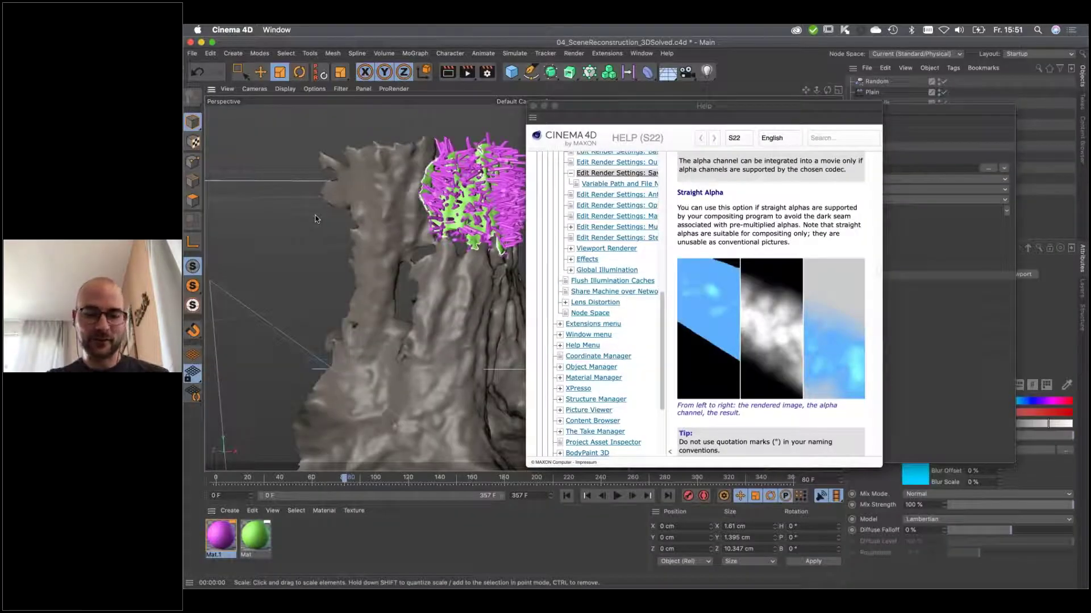
# Review the Picture Viewer memory and Motion Tracker maximum footage cache settings in the Memory preferences.
pyautogui.press('super+e')
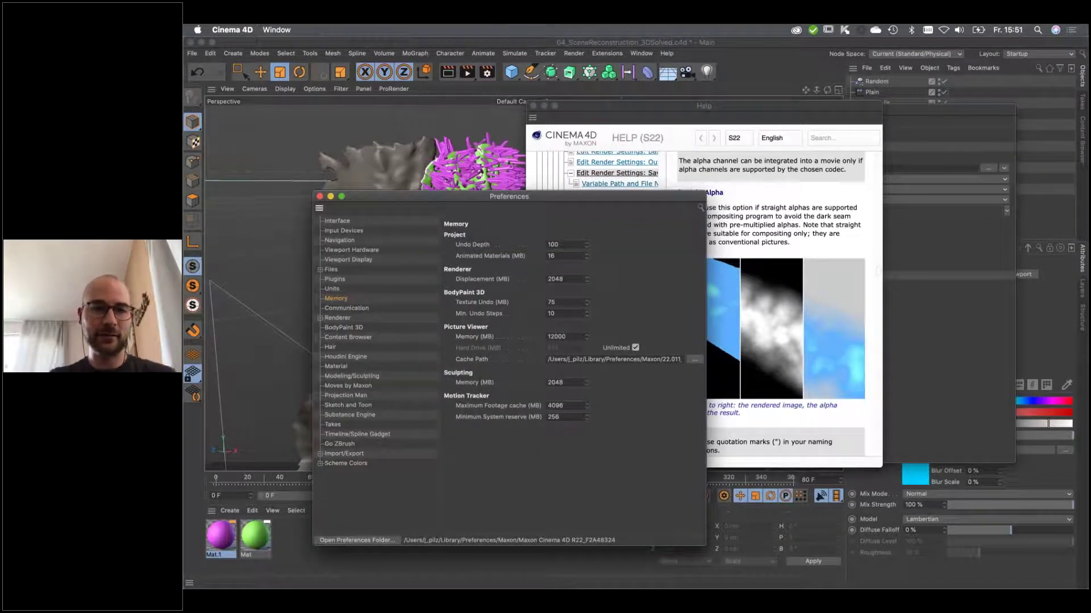
pyautogui.moveTo(404, 196); pyautogui.dragTo(340, 112)
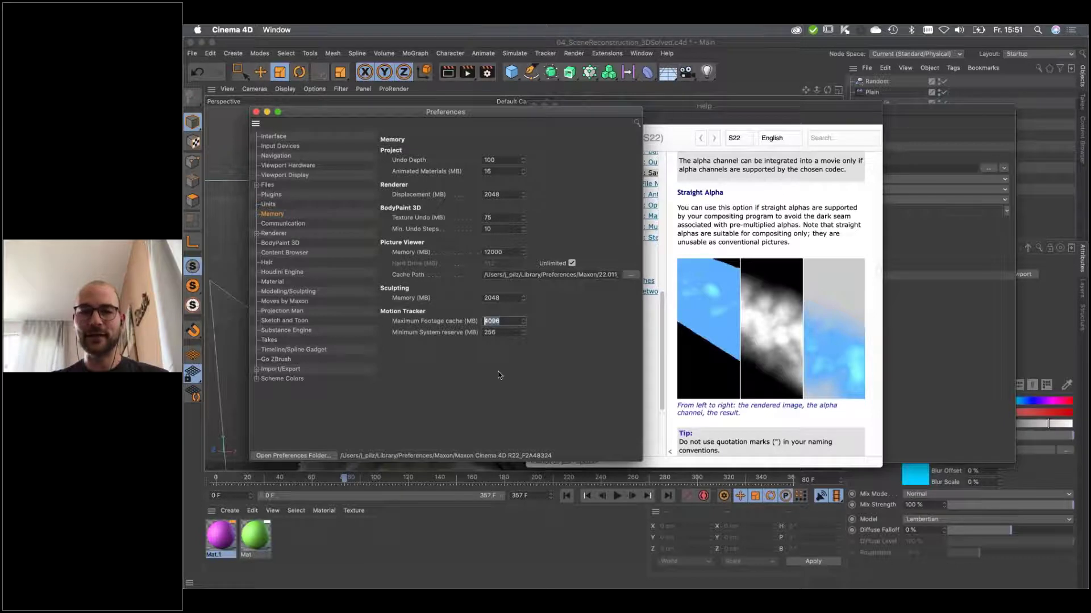
pyautogui.doubleClick(490, 321)
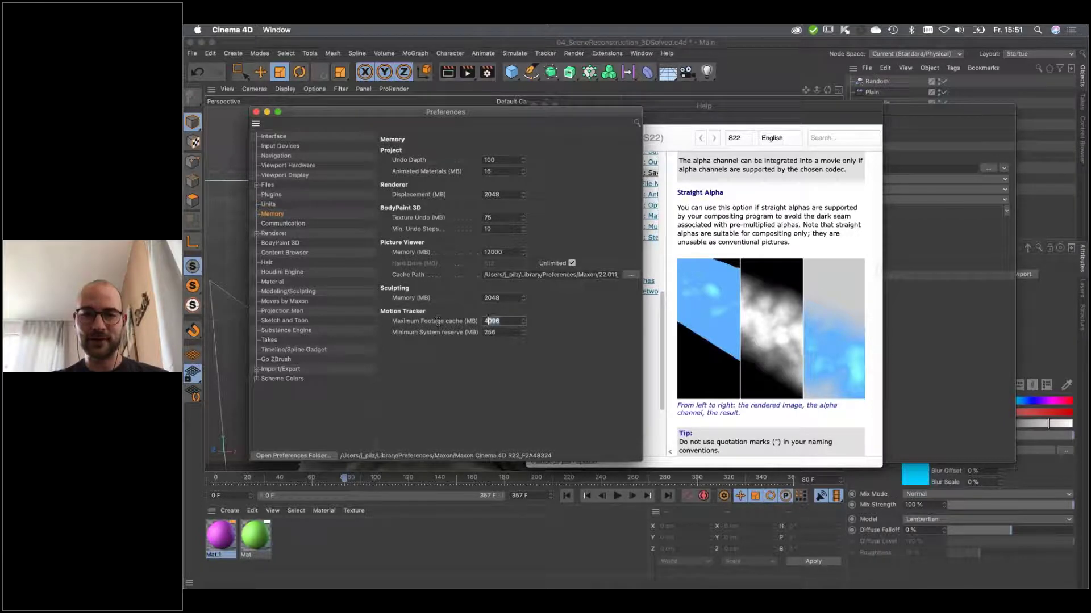
pyautogui.doubleClick(492, 252)
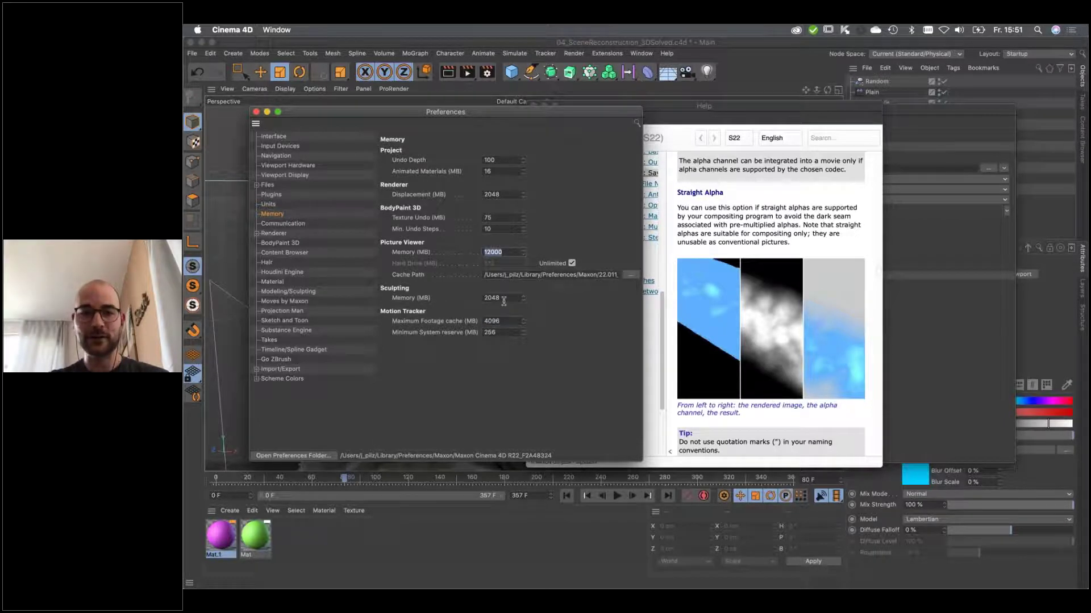
pyautogui.doubleClick(494, 321)
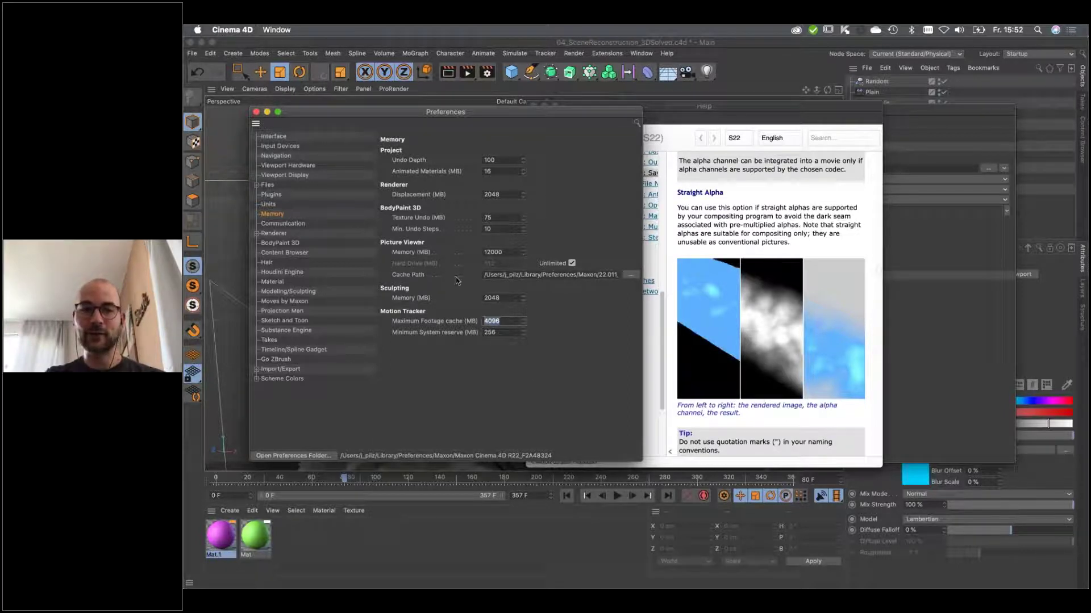
pyautogui.click(501, 253)
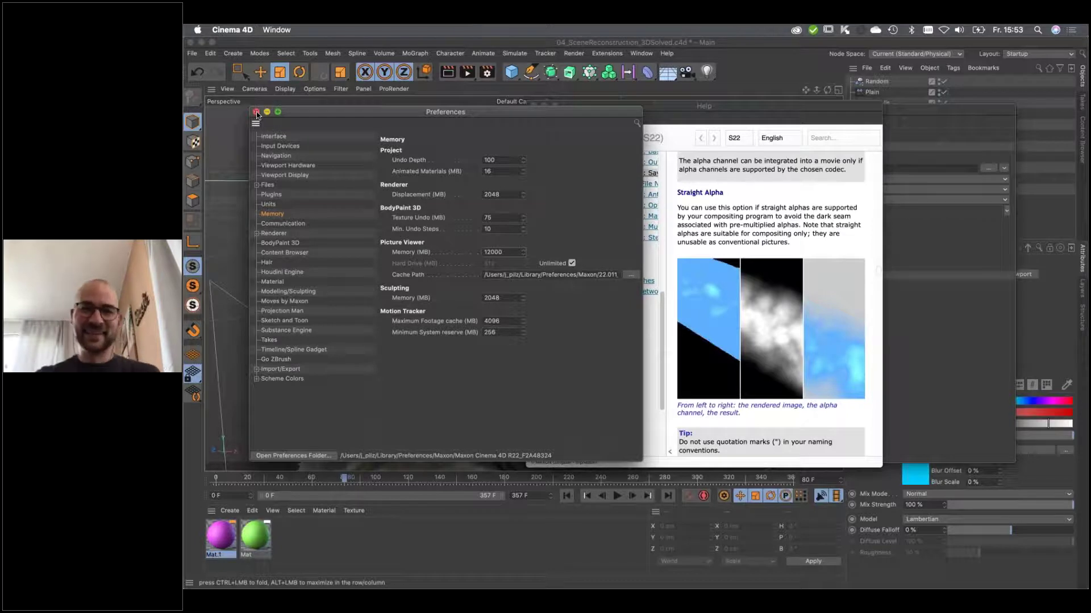
# Switch to After Effects and make the Supercomp and CC layers visible in the _Tree composition, toggling Tree.MOV to compare.
pyautogui.press('super+Tab')
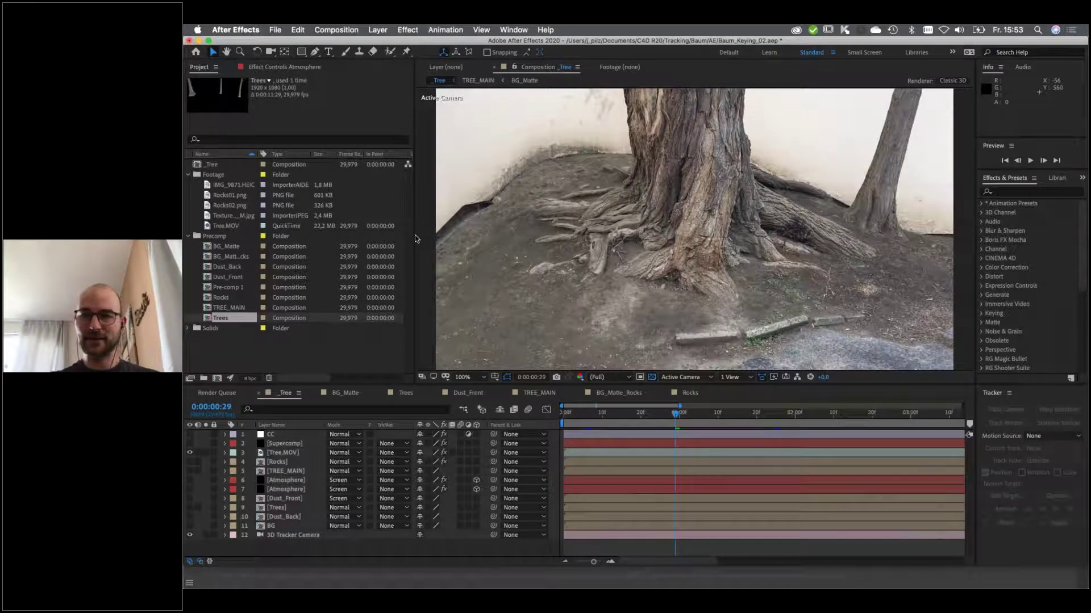
pyautogui.click(189, 453)
pyautogui.click(190, 452)
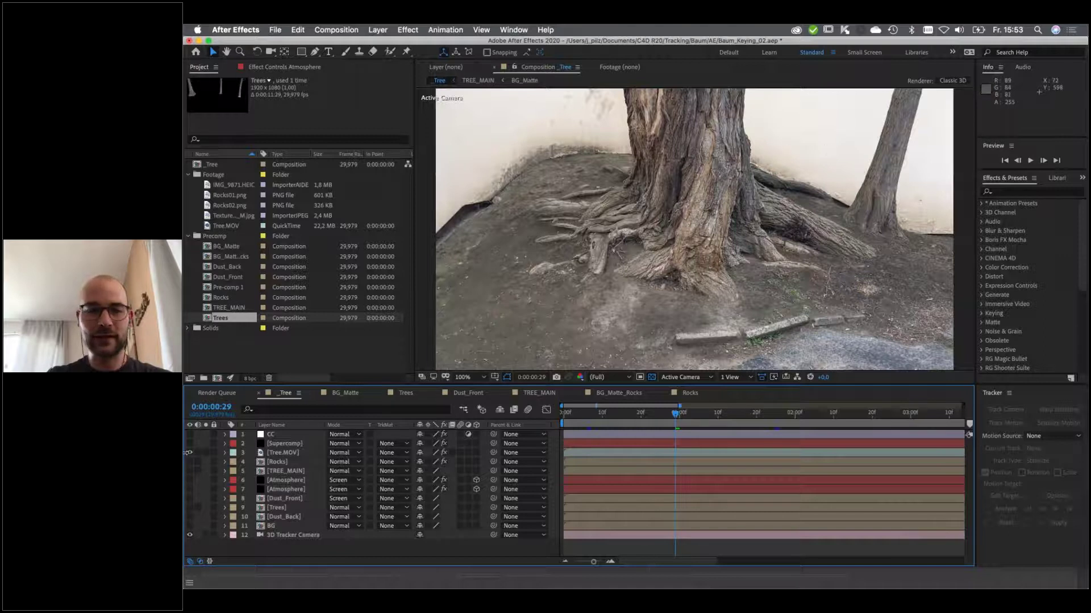
pyautogui.click(190, 444)
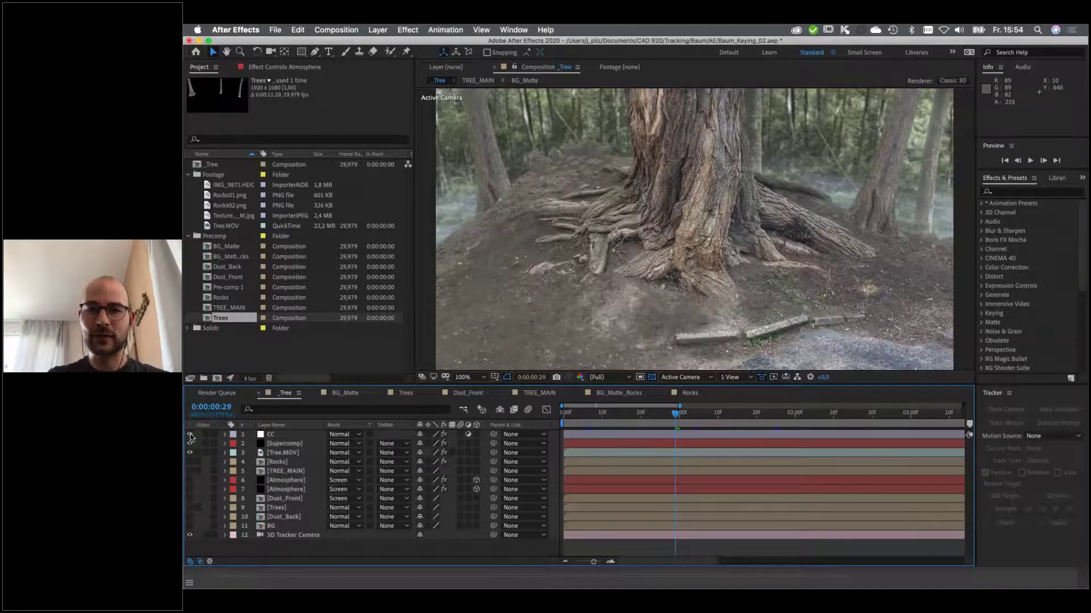
pyautogui.click(189, 435)
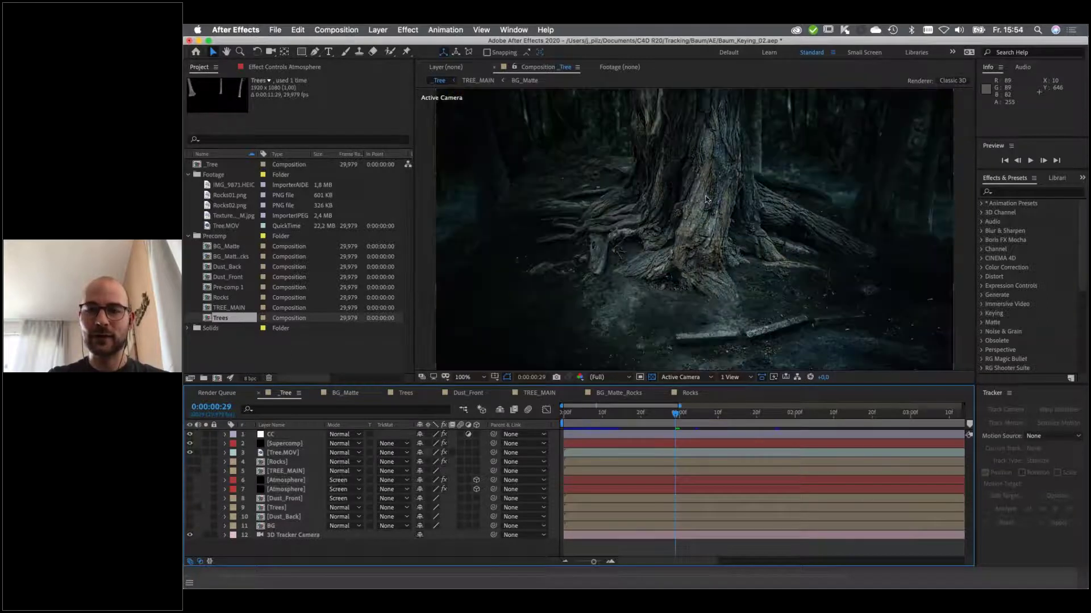
pyautogui.click(189, 453)
pyautogui.click(189, 453)
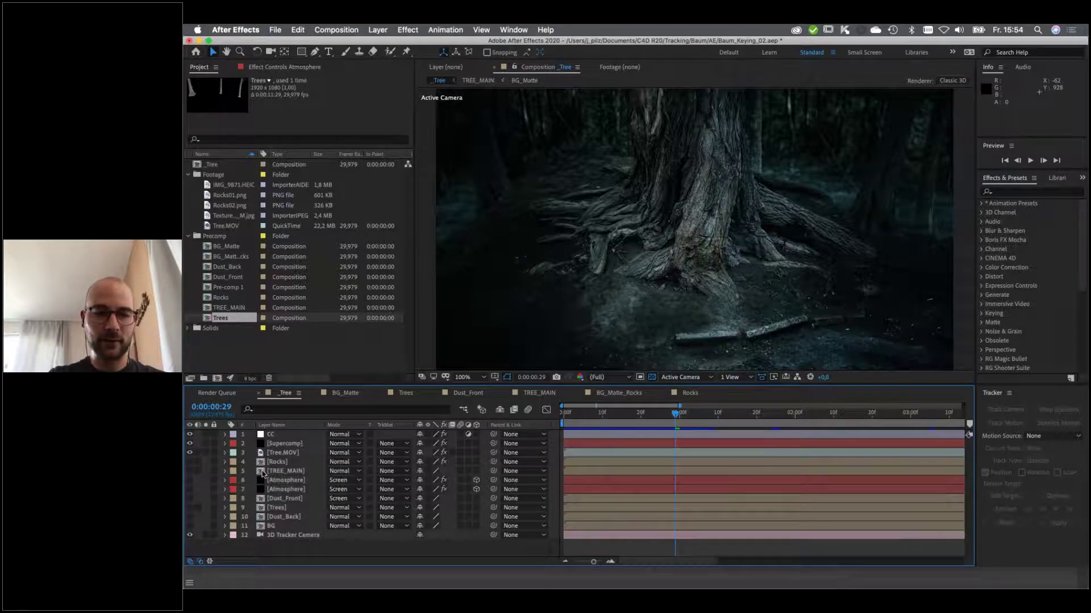
# Open the TREE_MAIN precomposition and scrub through its timeline to check the keyed tree.
pyautogui.click(284, 471)
pyautogui.doubleClick(263, 473)
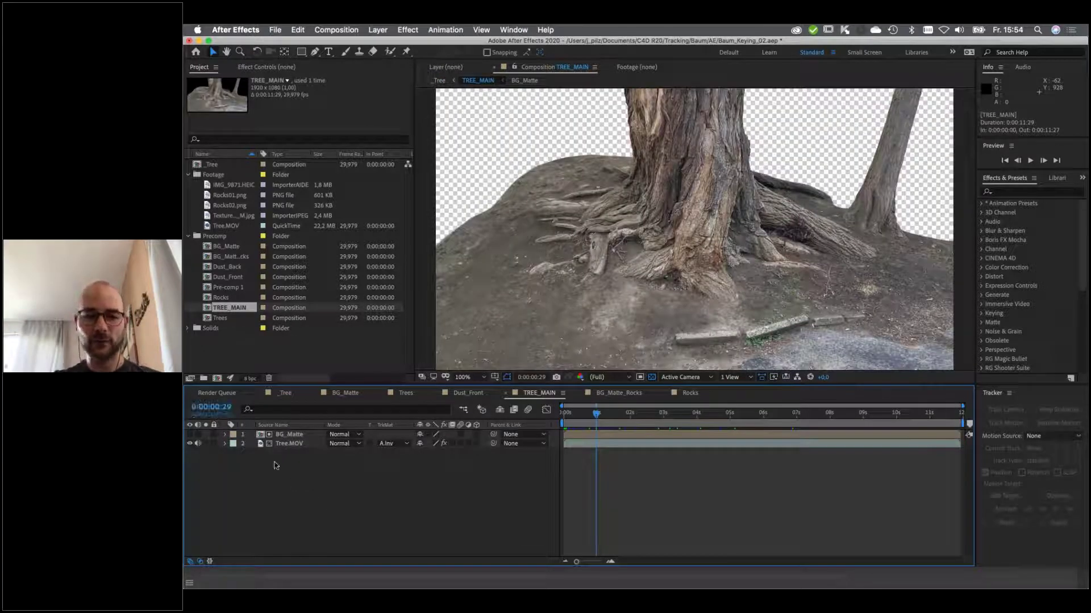
pyautogui.moveTo(597, 413); pyautogui.dragTo(564, 421)
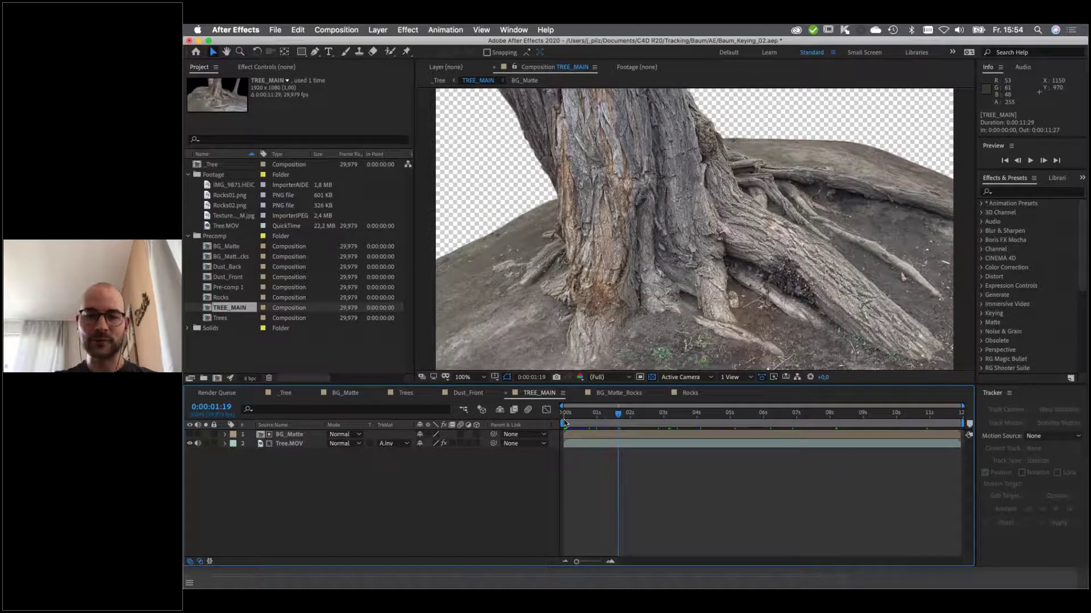
# Open the BG_Matte precomposition and hide the Track Solid layers that use Silhouette blending.
pyautogui.doubleClick(261, 436)
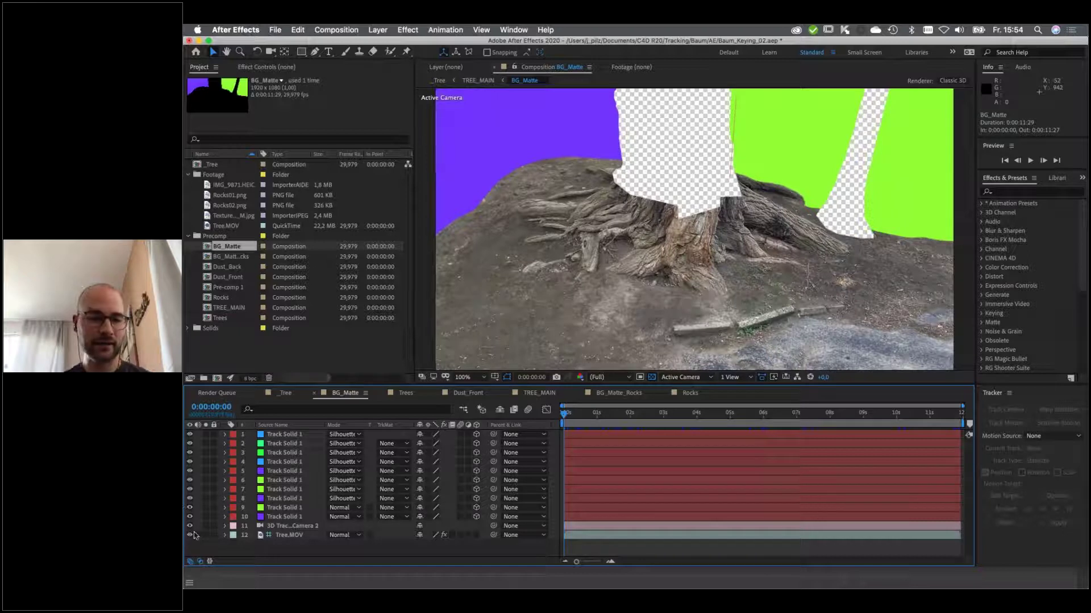
pyautogui.moveTo(190, 526); pyautogui.dragTo(190, 438)
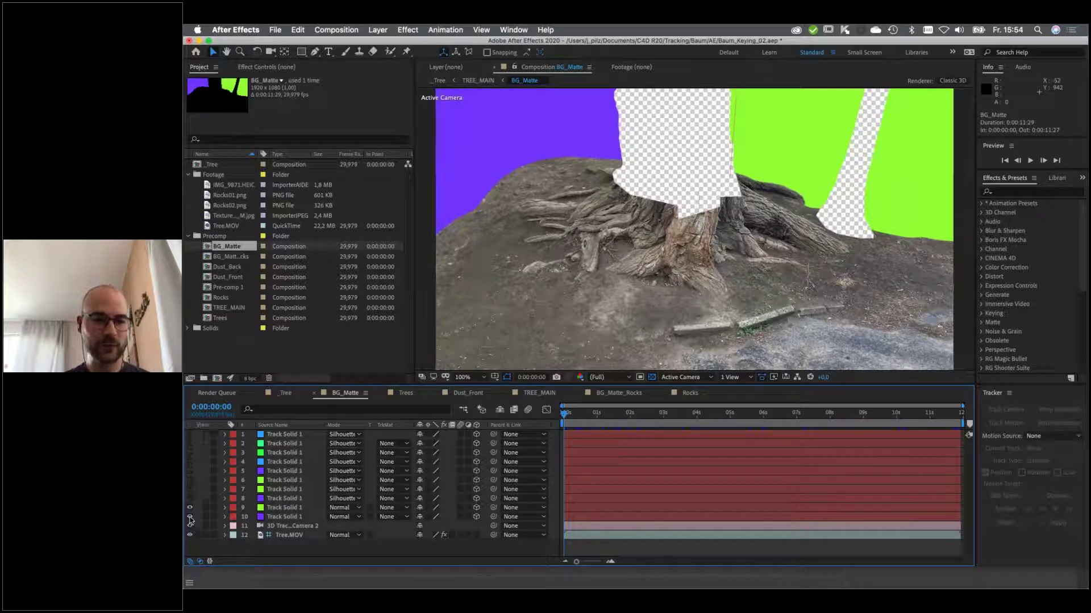
# Move Tree.MOV to the top of the BG_Matte layer stack and delete its Primatte Keyer 6 effect.
pyautogui.moveTo(278, 535); pyautogui.dragTo(293, 432)
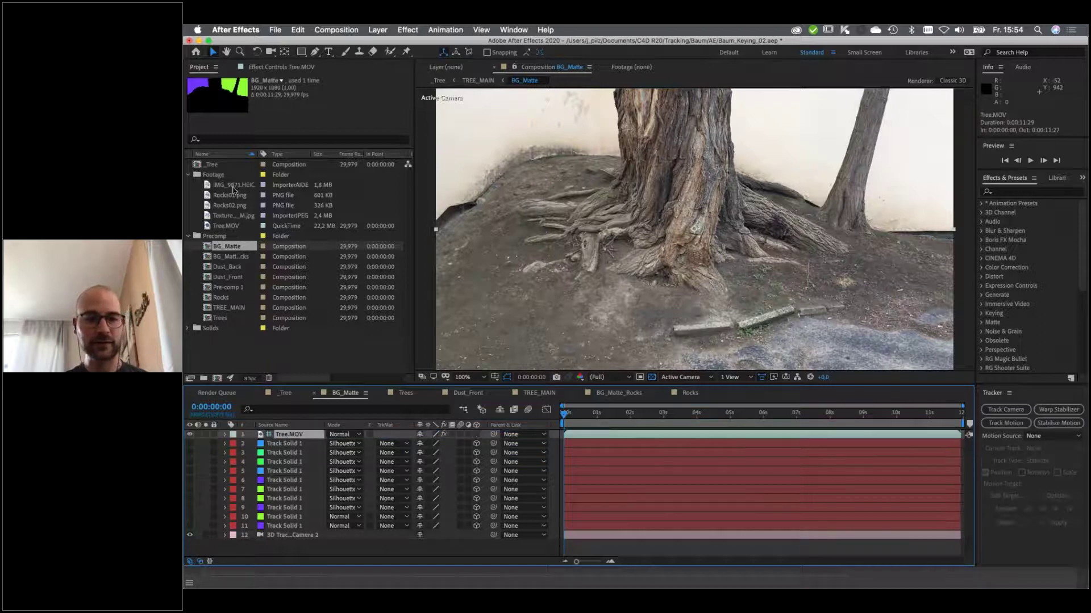
pyautogui.click(291, 68)
pyautogui.click(226, 91)
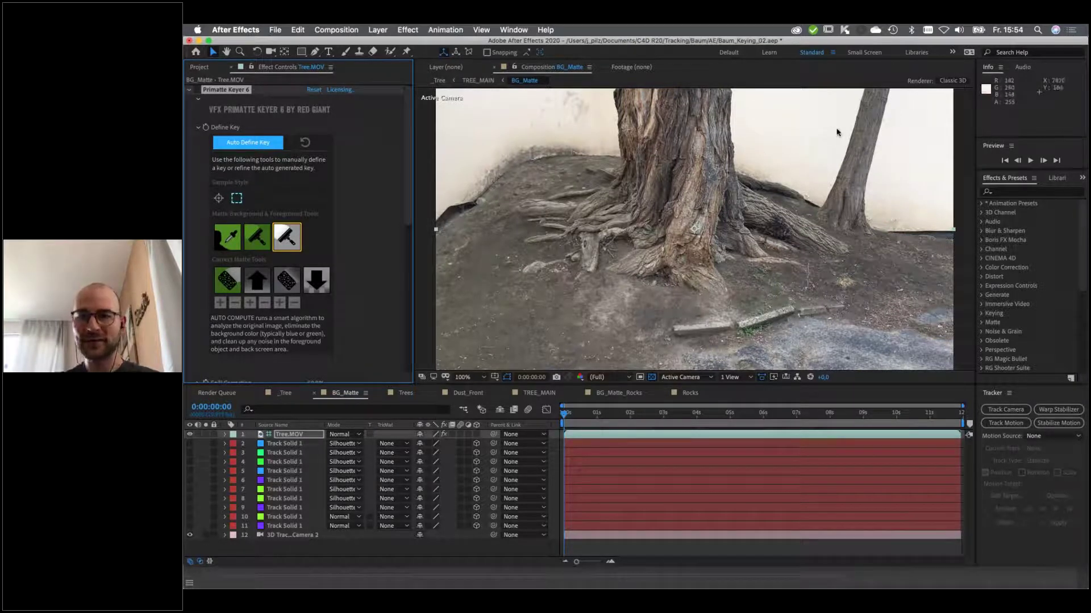
pyautogui.press('Delete')
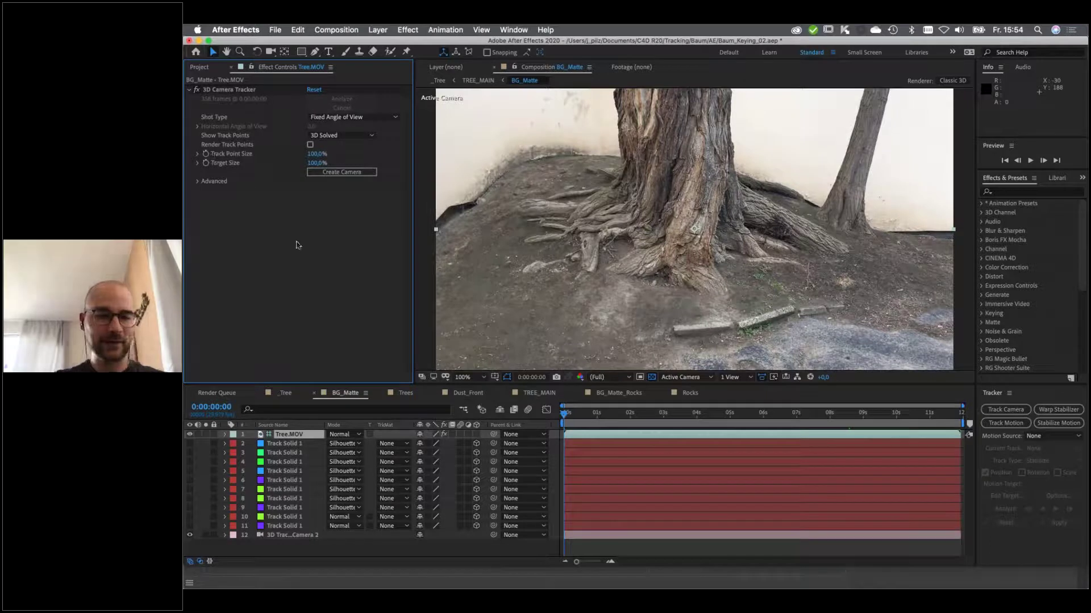
# Set the ground plane and origin from 3D Camera Tracker points near the pavement, and create a solid and camera there.
pyautogui.click(219, 91)
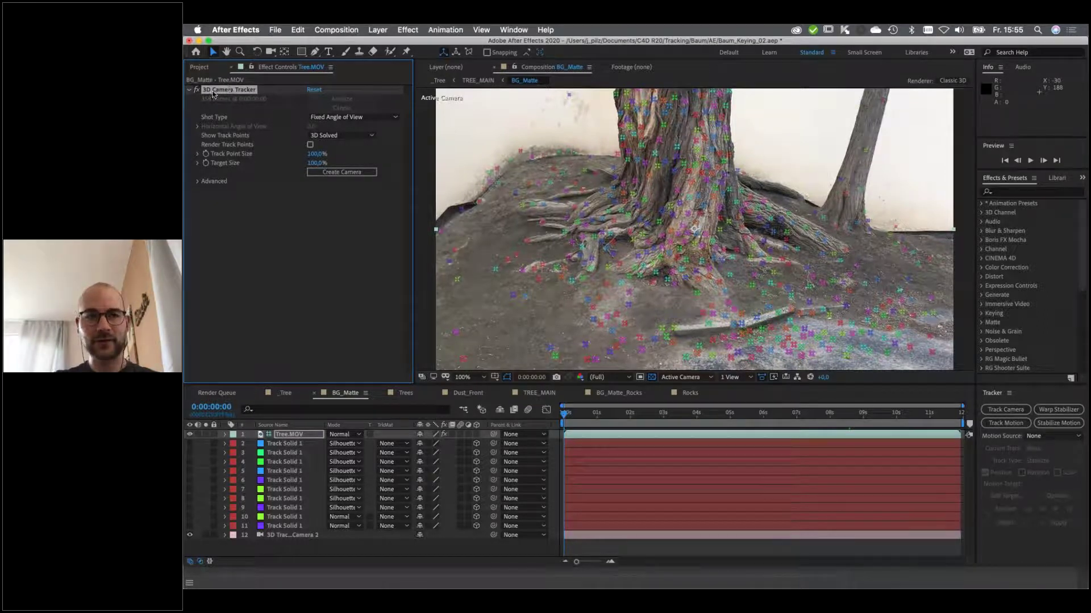
pyautogui.rightClick(820, 353)
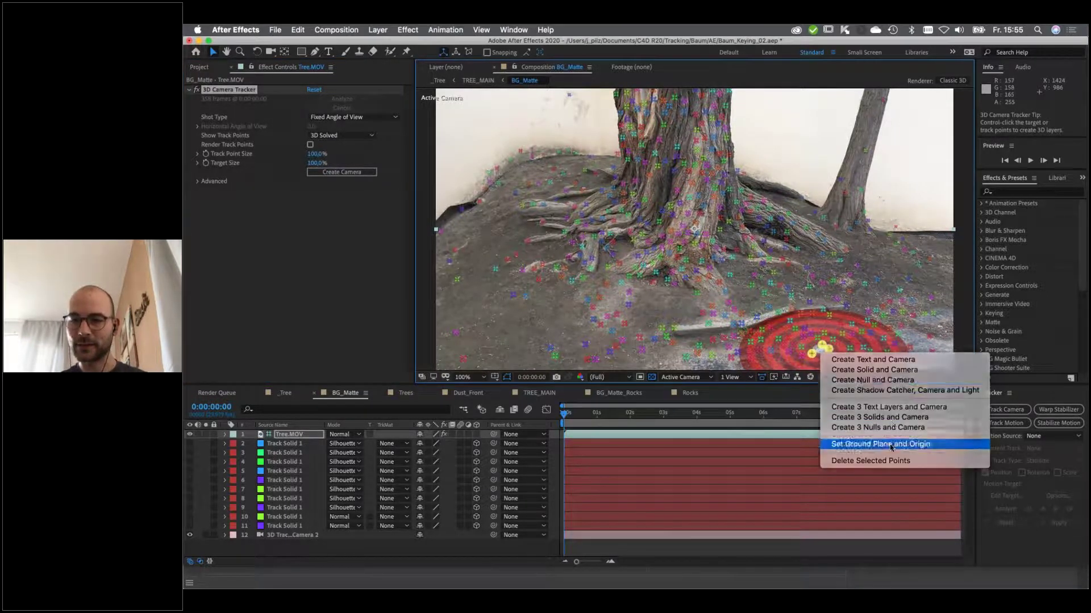
pyautogui.click(890, 447)
pyautogui.rightClick(822, 356)
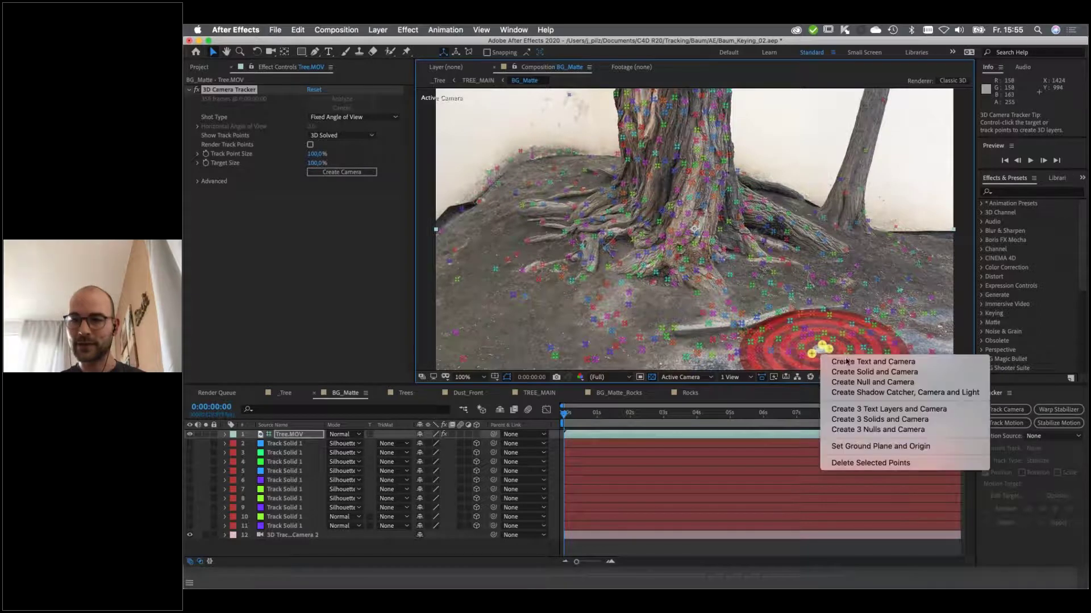
pyautogui.click(890, 373)
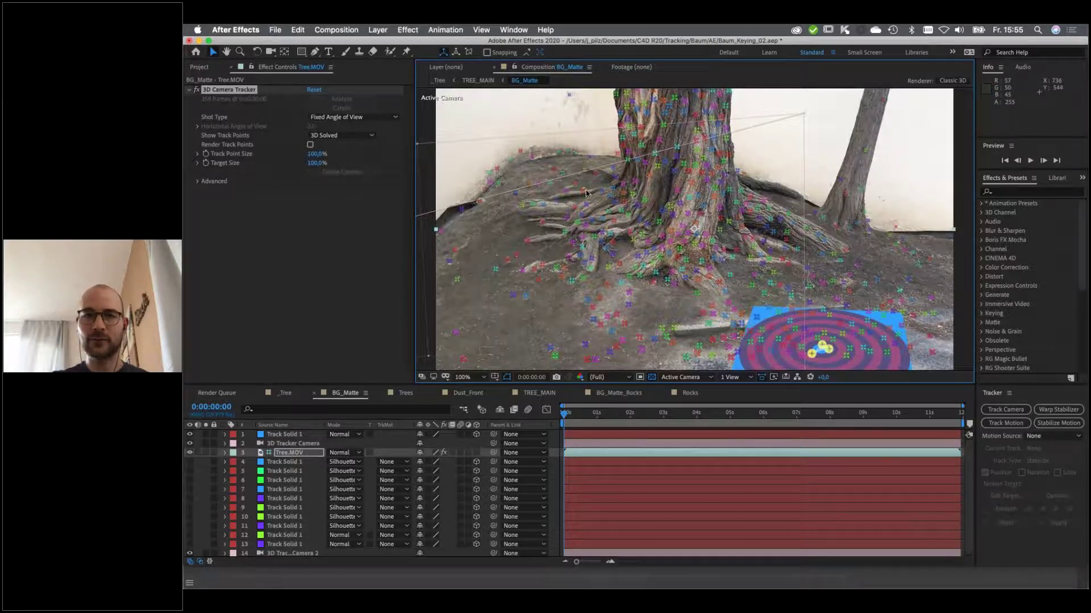
# Create another tracked solid from 3D Camera Tracker points along the wall base to the left of the trunk.
pyautogui.click(513, 29)
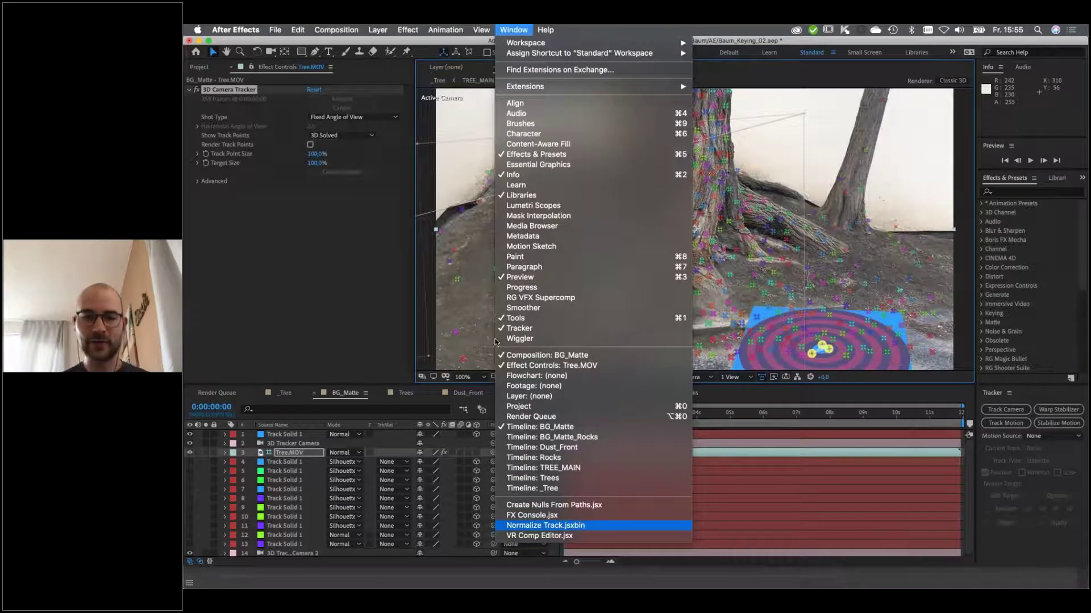
pyautogui.click(578, 105)
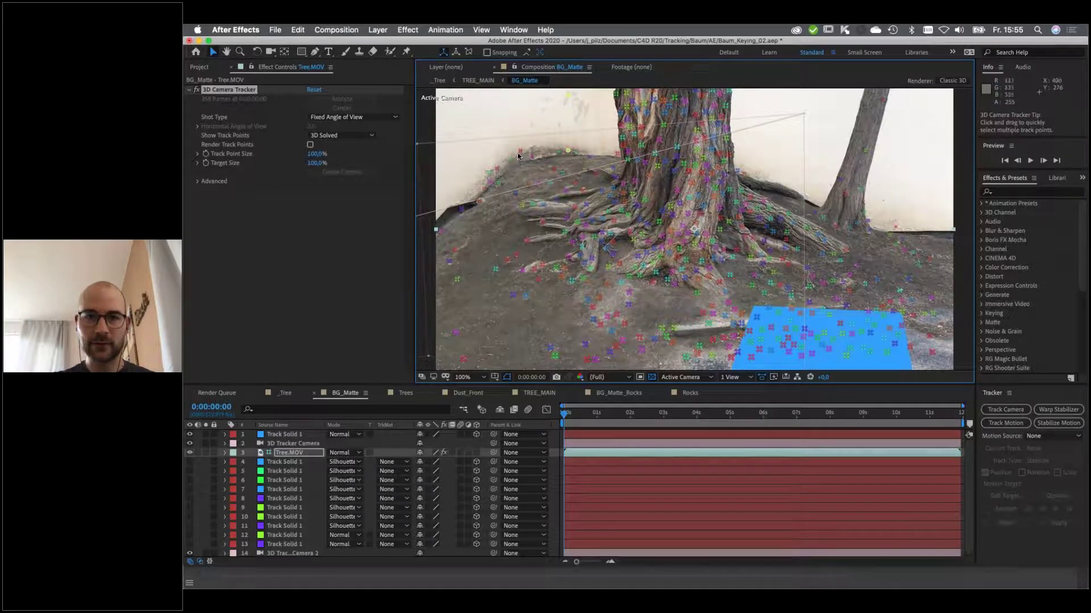
pyautogui.rightClick(552, 140)
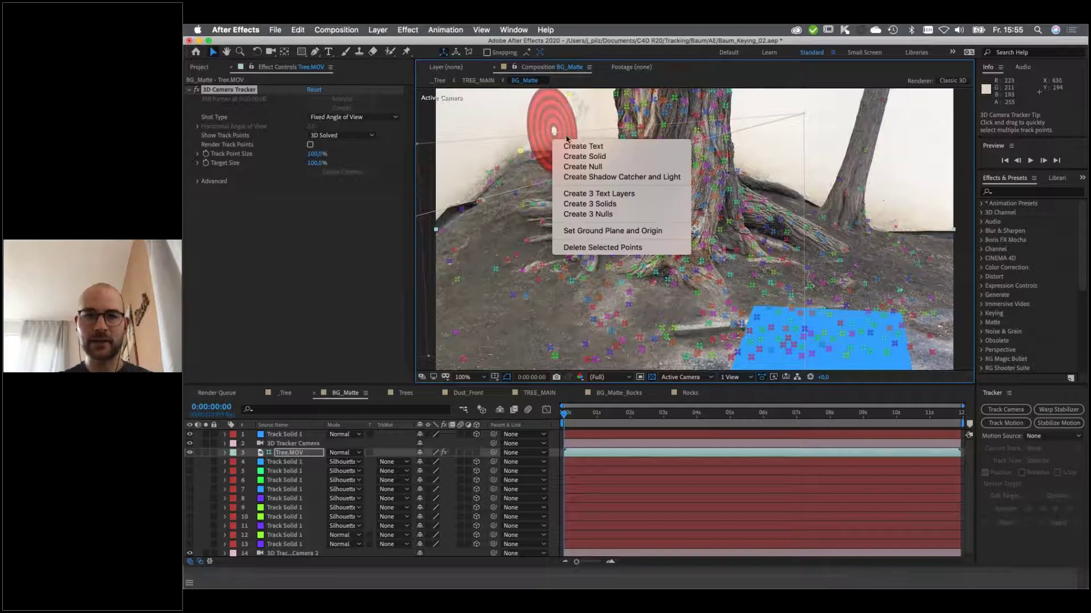
pyautogui.click(591, 157)
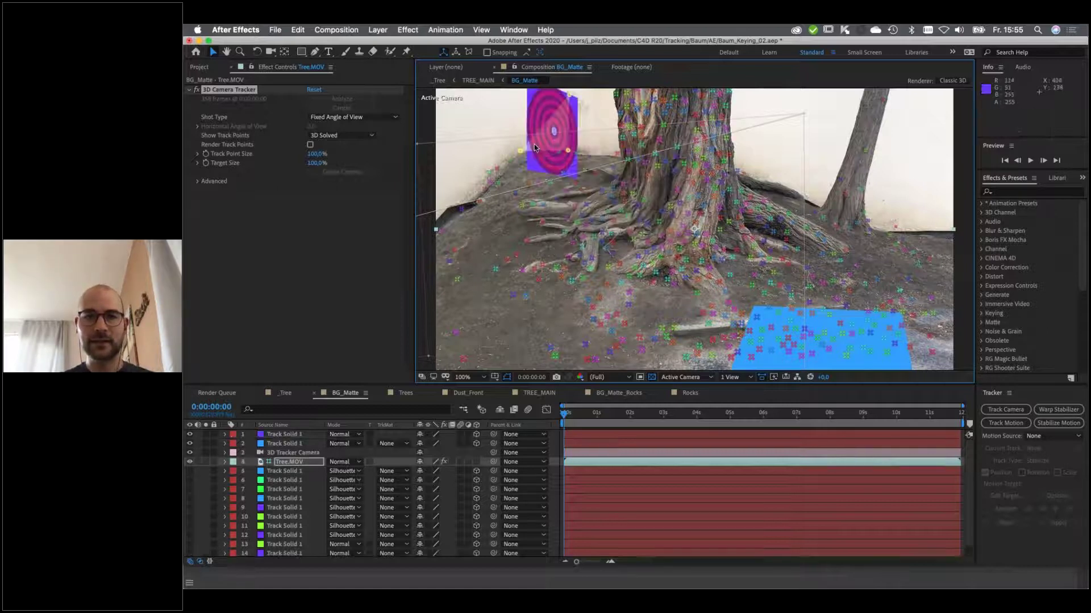
# Rotate the purple Track Solid 1 to match the wall's perspective, at an orientation of about 62°, 276°, 76°.
pyautogui.press('r')
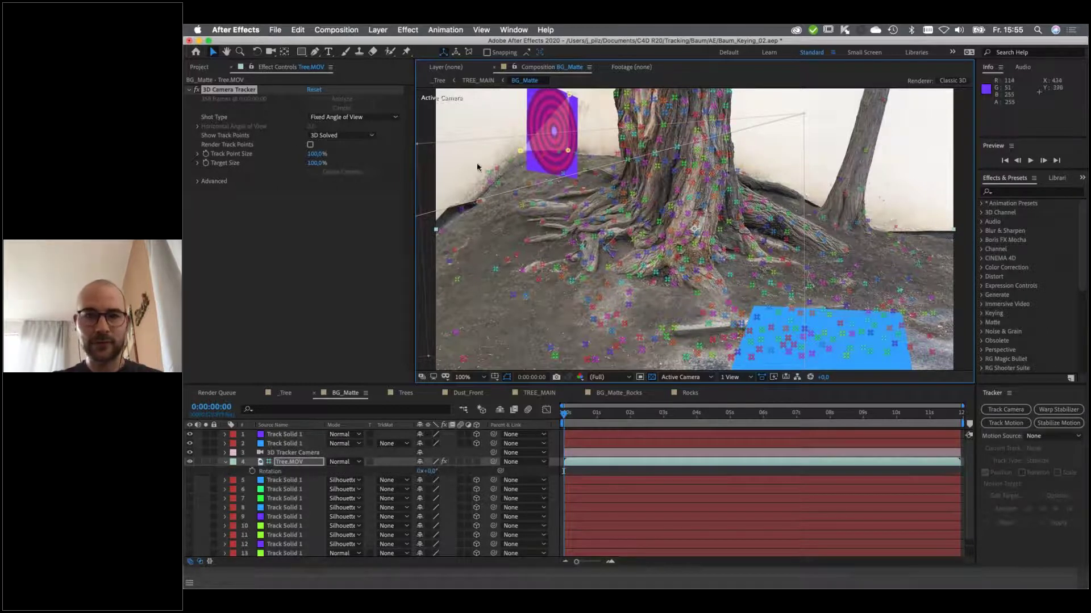
pyautogui.click(258, 51)
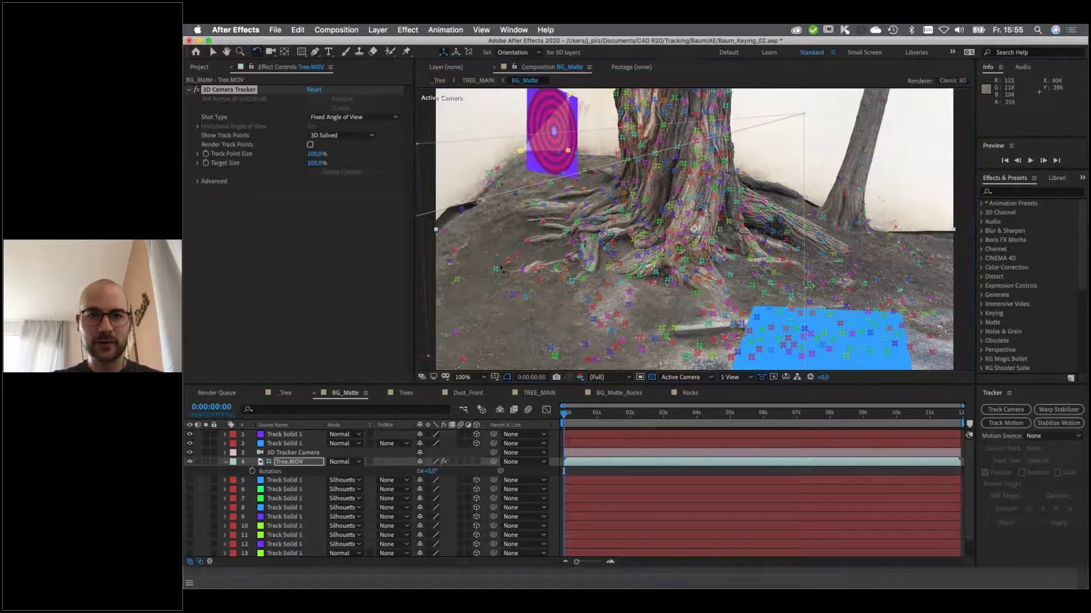
pyautogui.click(284, 435)
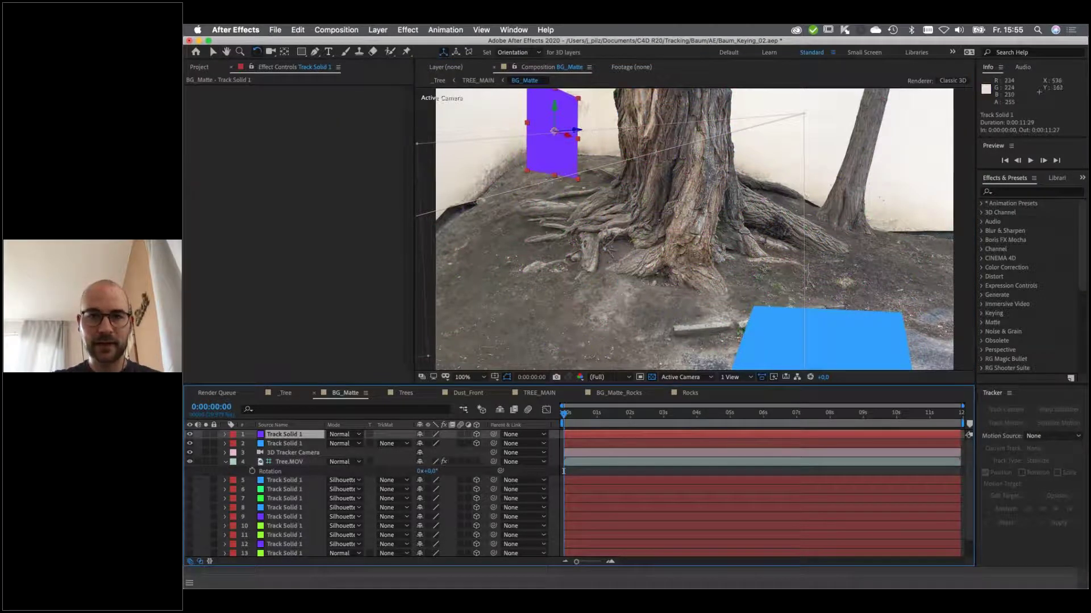
pyautogui.moveTo(578, 132)
pyautogui.mouseDown()
pyautogui.moveTo(500, 115)
pyautogui.moveTo(561, 143)
pyautogui.mouseUp()
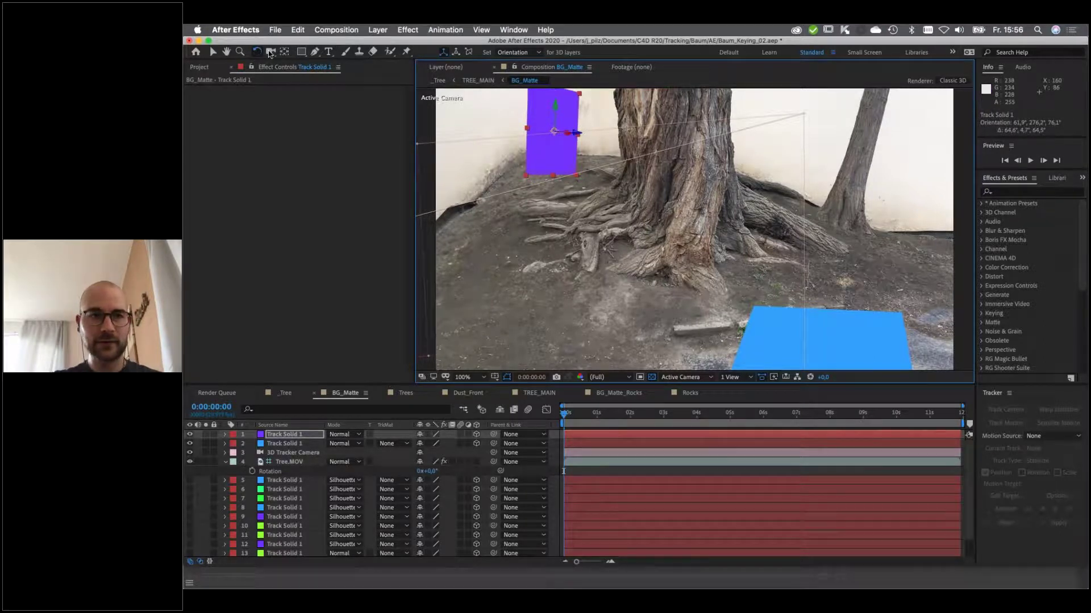
# Scale the purple solid to about 624% by 382% and scrub the timeline to check that it sticks to the wall.
pyautogui.click(213, 52)
pyautogui.moveTo(527, 129); pyautogui.dragTo(267, 149)
pyautogui.moveTo(553, 175); pyautogui.dragTo(549, 293)
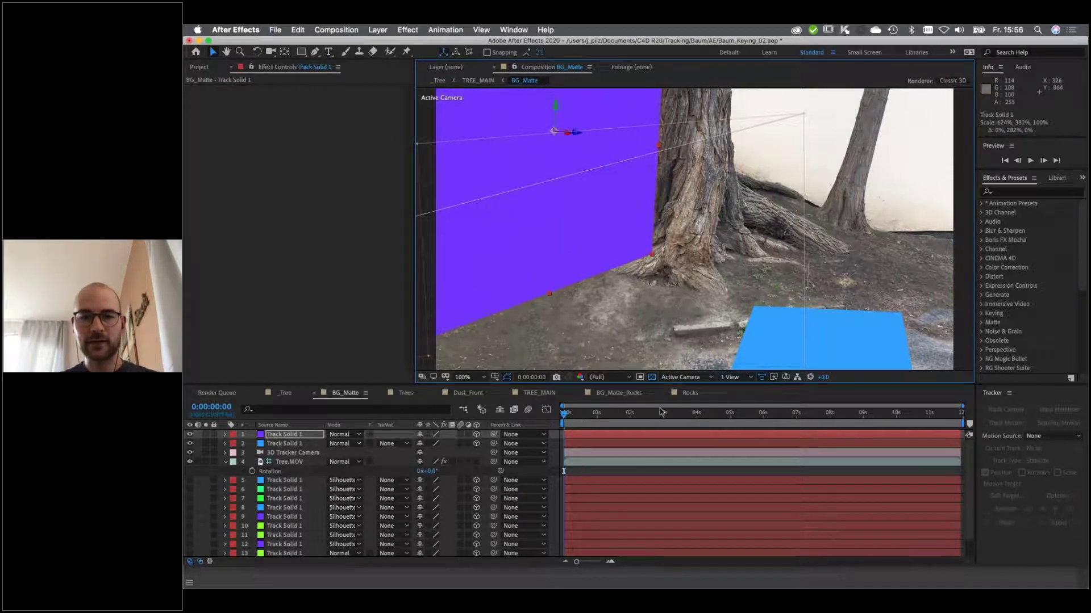
pyautogui.moveTo(662, 413); pyautogui.dragTo(771, 413)
pyautogui.moveTo(869, 422); pyautogui.dragTo(670, 415)
# Set the purple Track Solid 1's opacity to 50%.
pyautogui.click(342, 439)
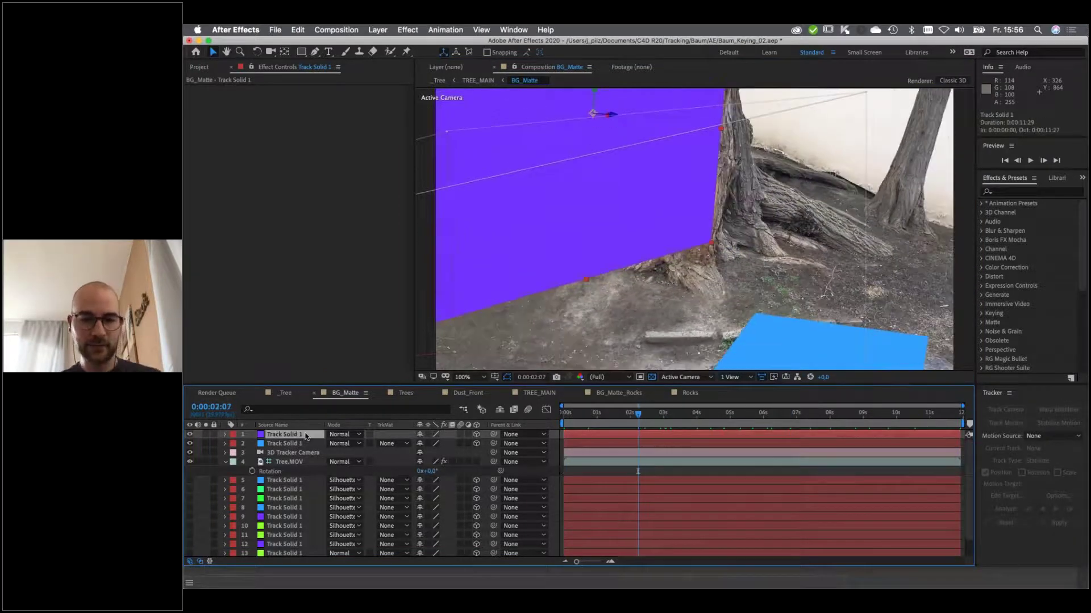
pyautogui.press('t')
pyautogui.click(425, 444)
pyautogui.write('50')
pyautogui.press('Return')
# Begin a Pen tool mask on the purple solid at the first frame, tracing the ground's edge against the wall leftward from the trunk.
pyautogui.press('Home')
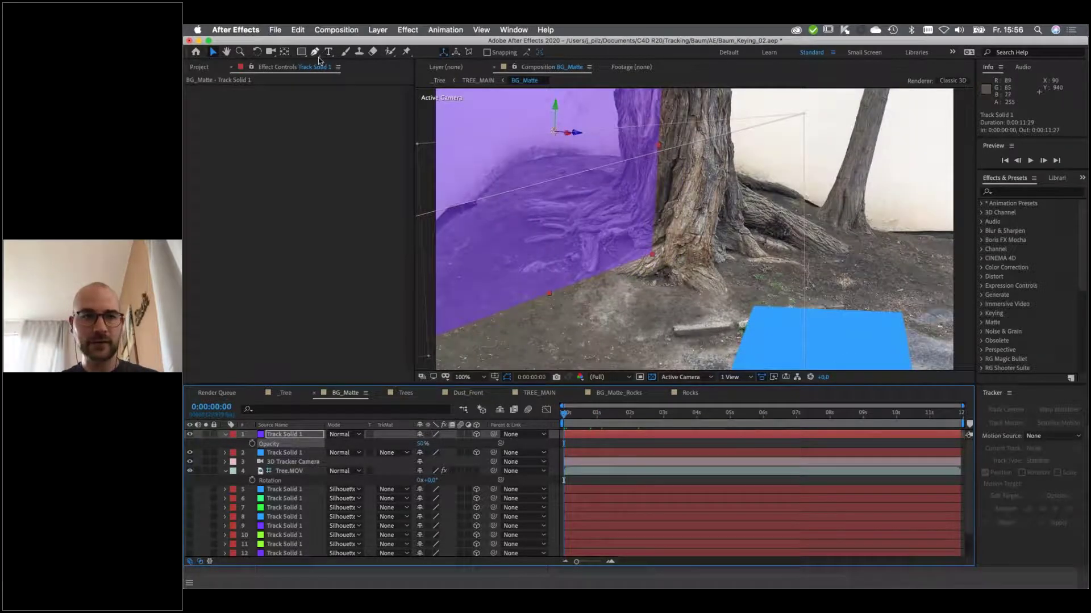
pyautogui.click(315, 51)
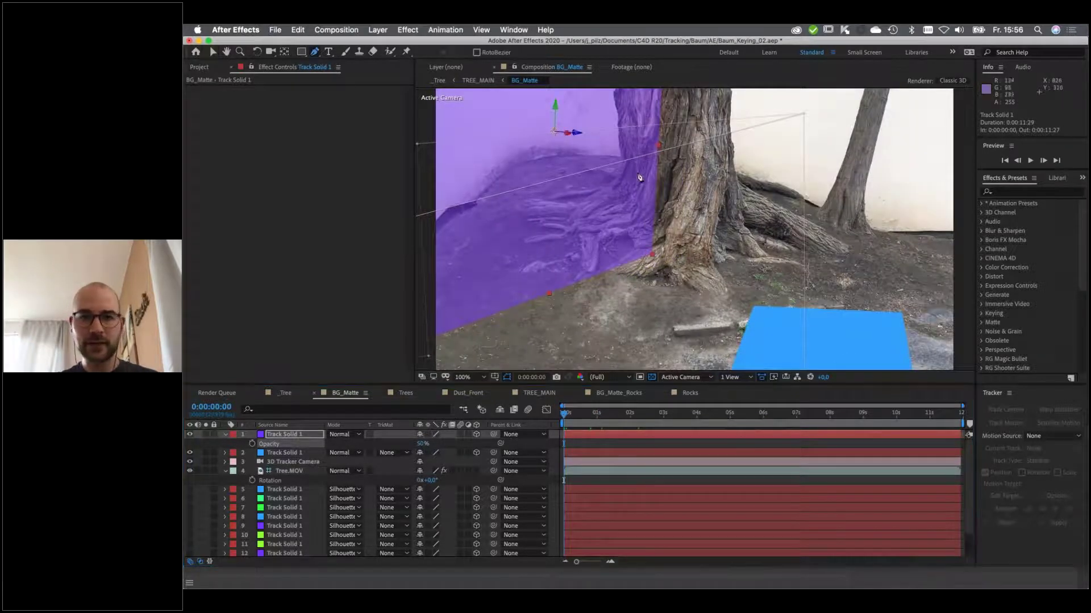
pyautogui.click(665, 165)
pyautogui.click(623, 158)
pyautogui.click(577, 156)
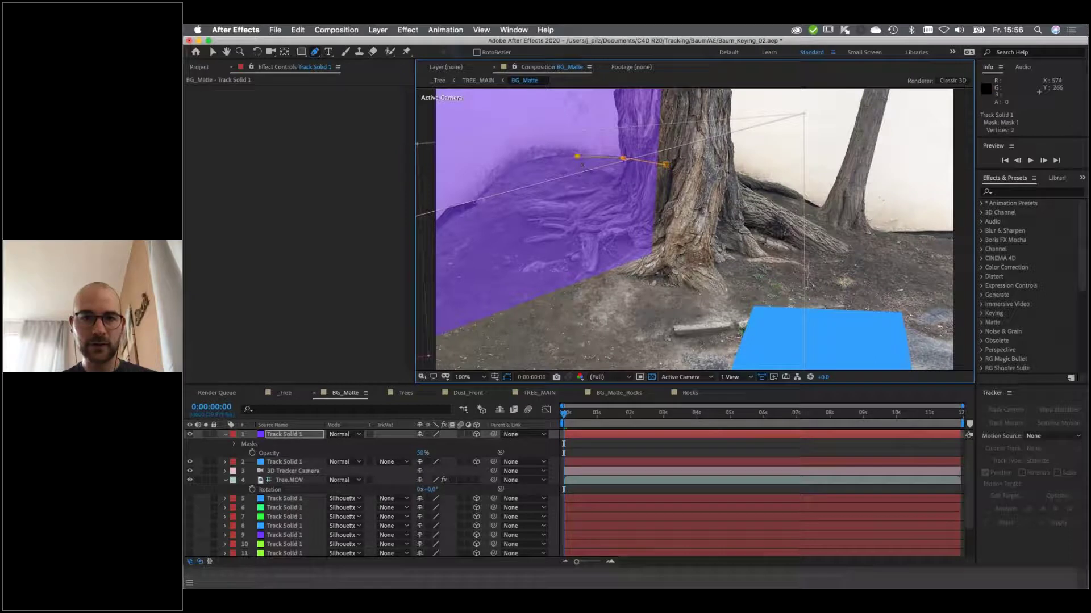
pyautogui.click(522, 163)
pyautogui.click(447, 227)
# Continue the mask along the ground edge at 0:00:07:05 and close it around the lower part of the purple solid.
pyautogui.moveTo(632, 416); pyautogui.dragTo(786, 423)
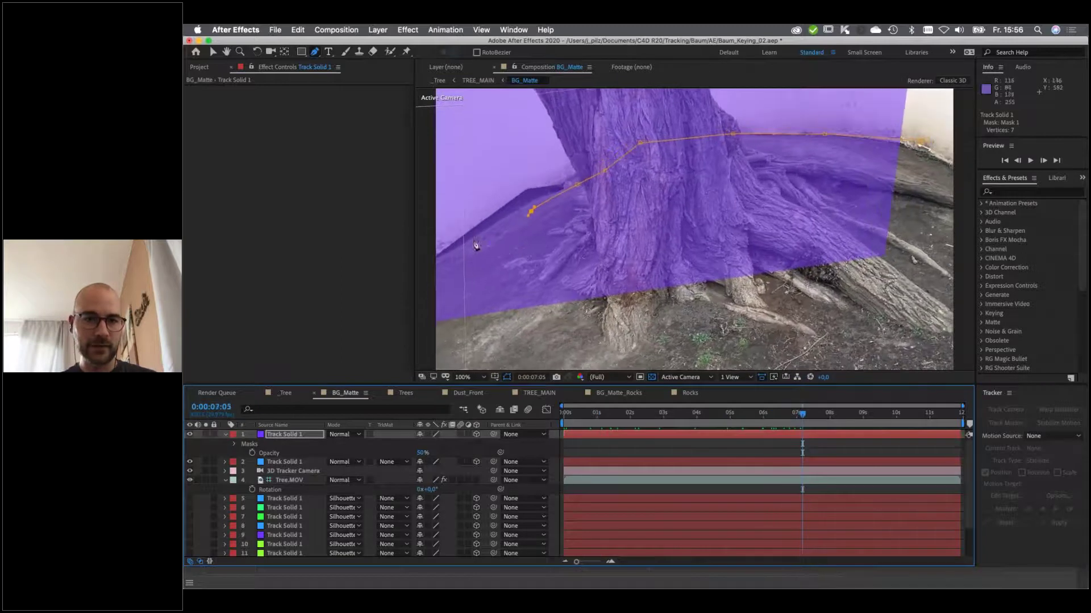
pyautogui.click(435, 258)
pyautogui.click(422, 272)
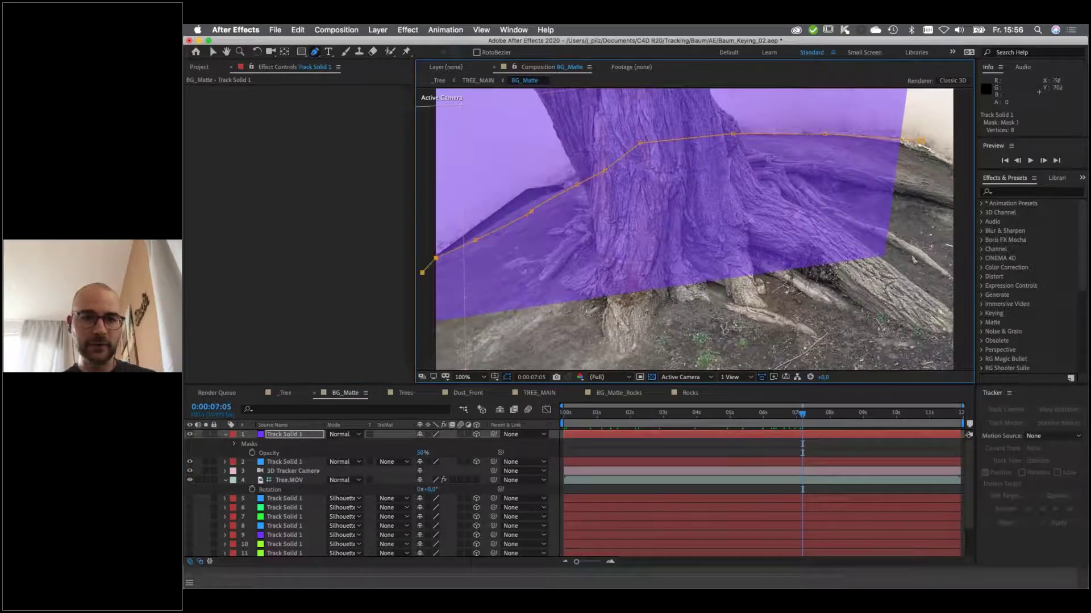
pyautogui.click(427, 332)
pyautogui.click(911, 264)
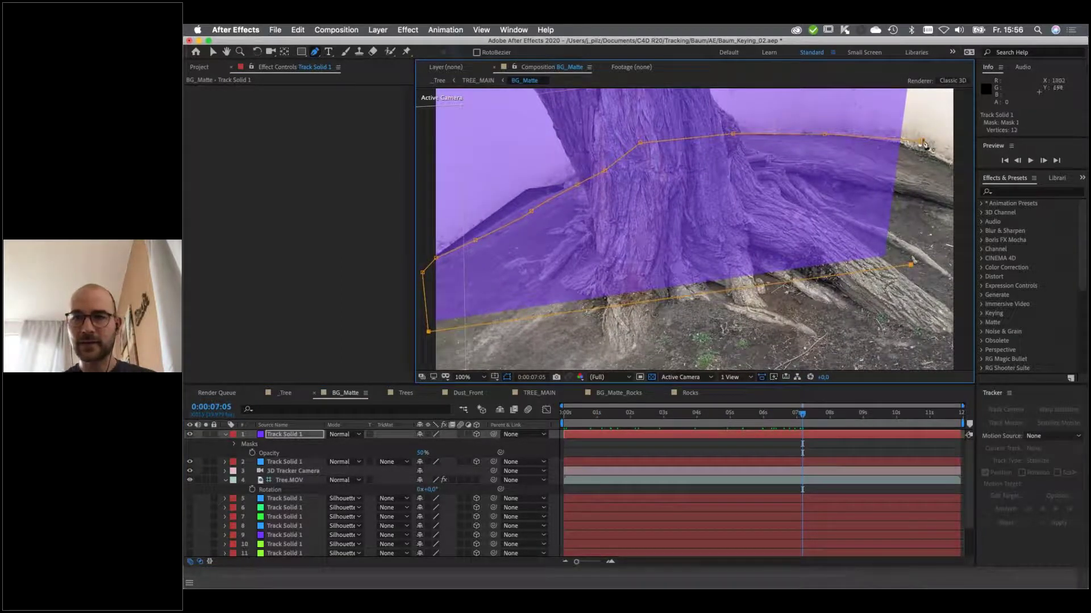
pyautogui.click(428, 331)
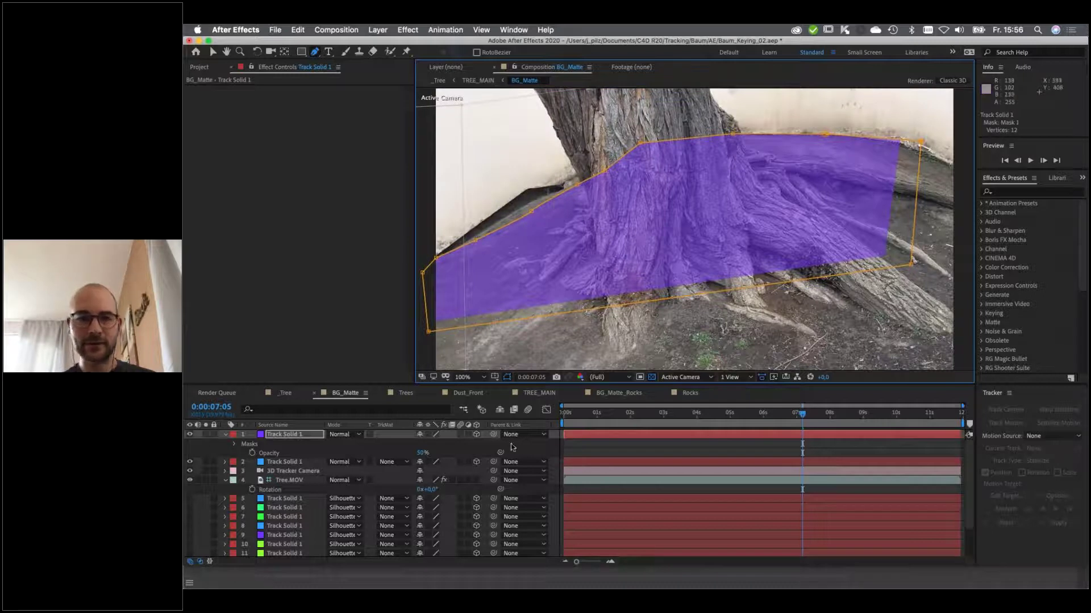
# Deselect the solid and scrub back to the start to check how the mask follows the ground edge.
pyautogui.click(538, 454)
pyautogui.moveTo(801, 420); pyautogui.dragTo(644, 449)
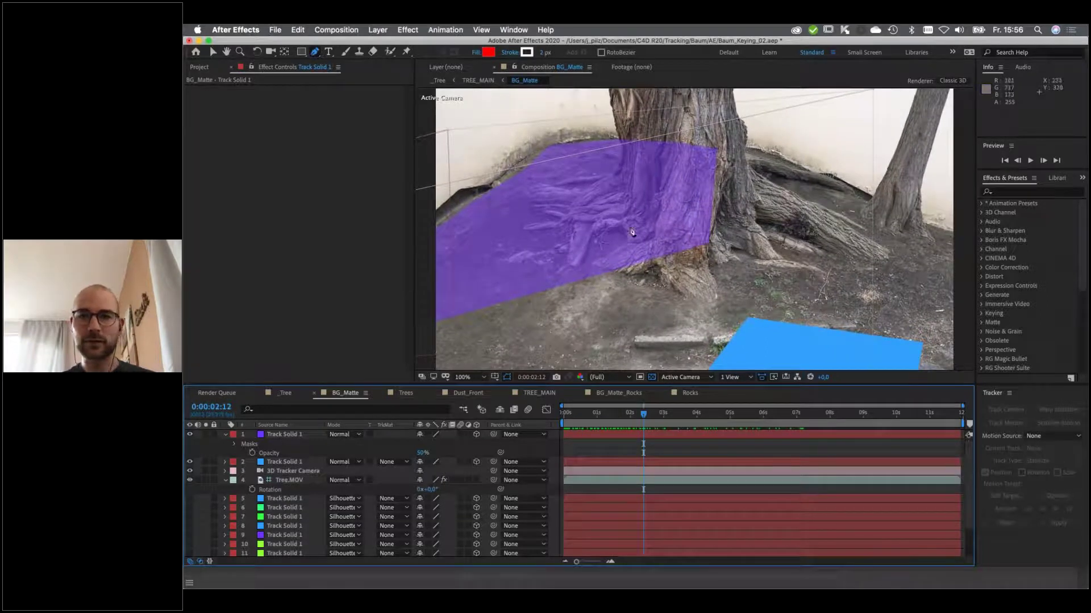
pyautogui.click(633, 413)
pyautogui.moveTo(608, 414); pyautogui.dragTo(563, 418)
# Open the Baum_Keying_03.aep project and look through the layer stack of the _Tree_Crystals composition.
pyautogui.click(281, 577)
pyautogui.doubleClick(574, 208)
pyautogui.click(702, 321)
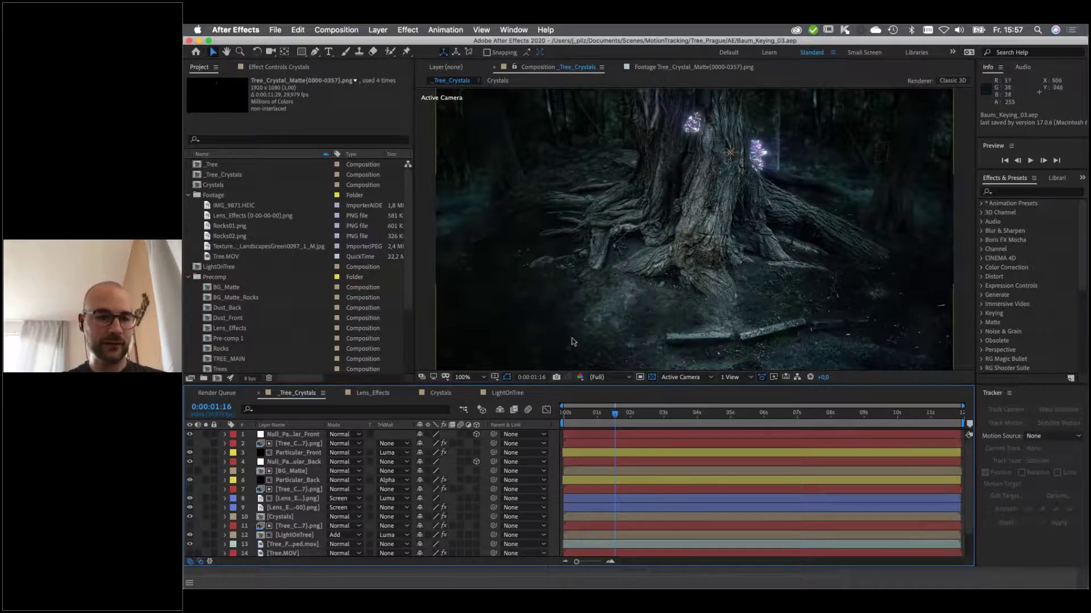
pyautogui.scroll(-3, 200, 525)
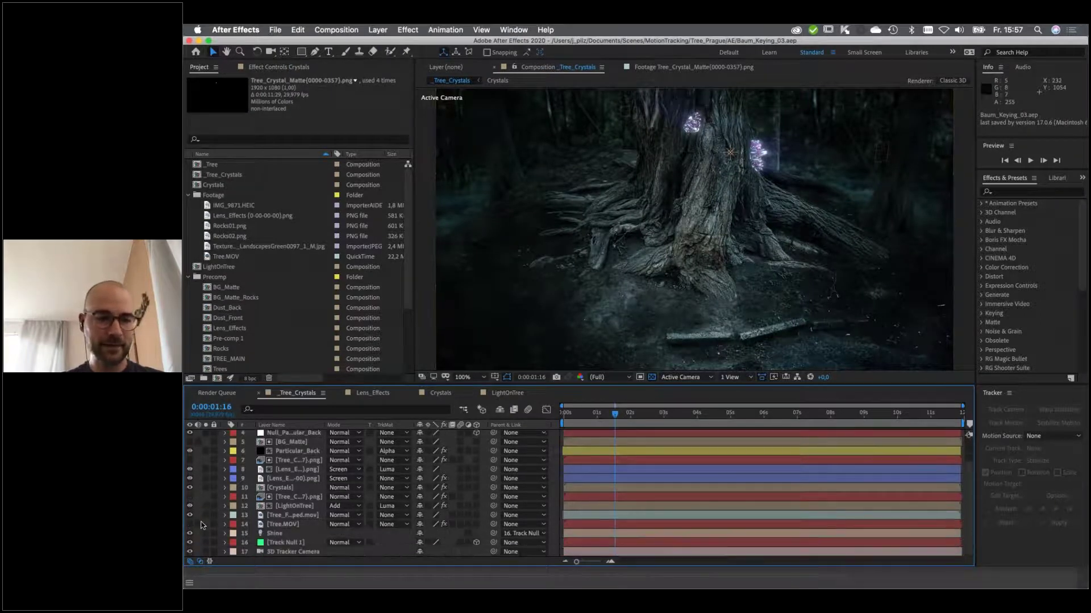
pyautogui.scroll(3, 236, 534)
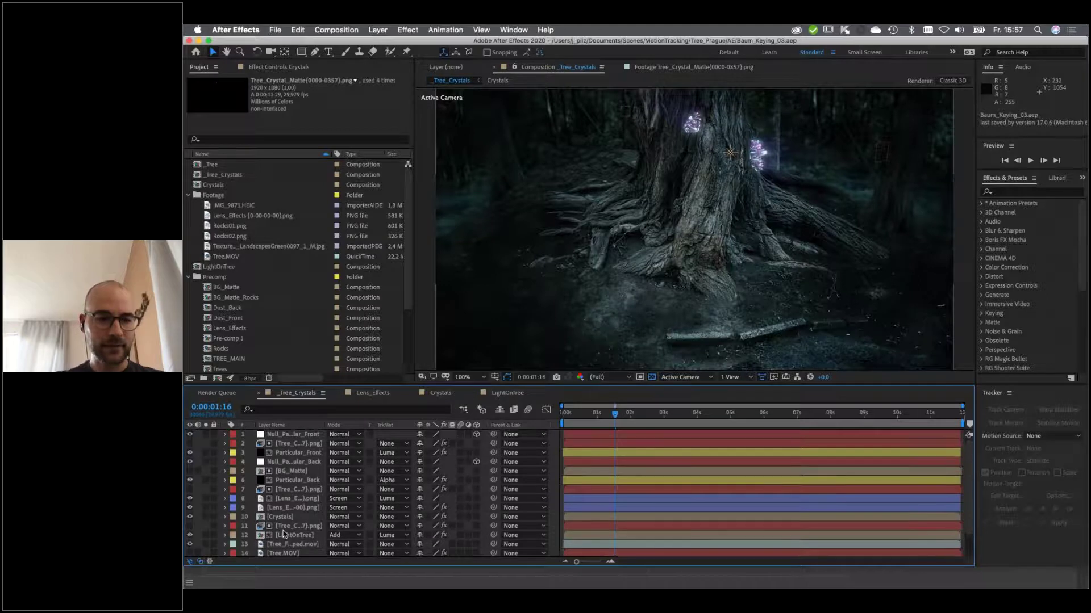
pyautogui.scroll(-2, 283, 534)
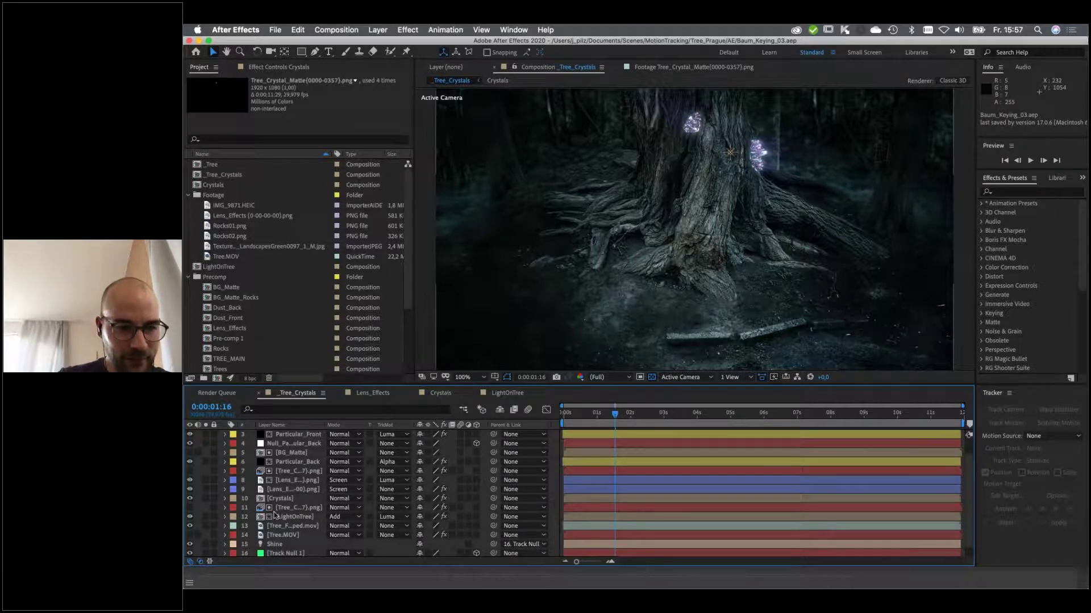
# Open the Crystals precomposition and scrub to 0:00:04:21 to view the grown crystals.
pyautogui.click(263, 499)
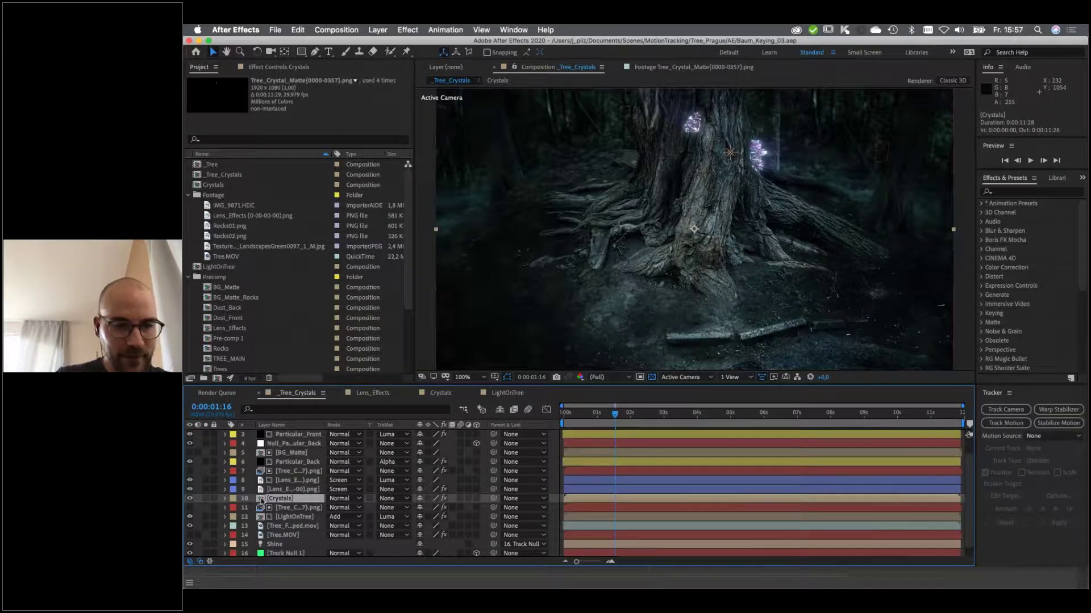
pyautogui.doubleClick(261, 500)
pyautogui.moveTo(738, 415); pyautogui.dragTo(814, 418)
# Open the Tree_Crystal_Main layer on its own and inspect the edges of the rendered crystals at 400%.
pyautogui.doubleClick(263, 443)
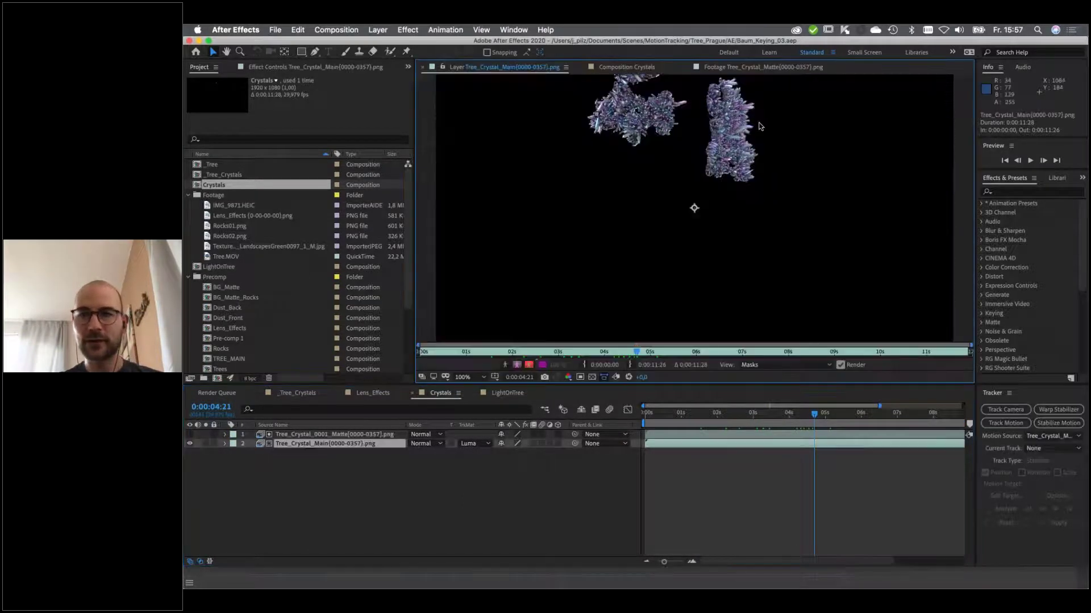
pyautogui.scroll(2, 785, 131)
pyautogui.moveTo(878, 117); pyautogui.dragTo(751, 305)
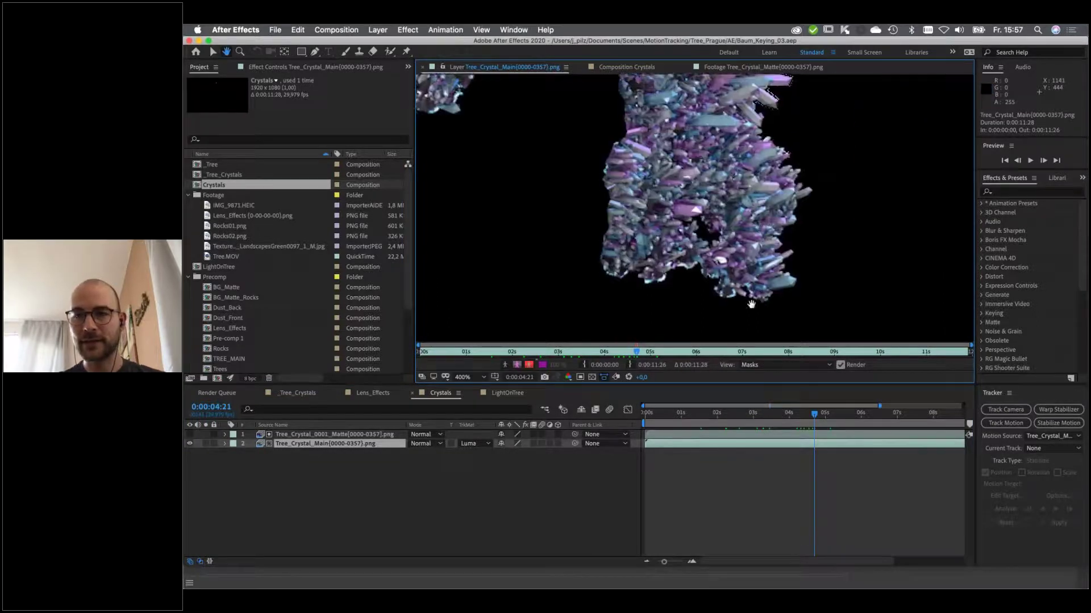
pyautogui.moveTo(759, 233); pyautogui.dragTo(745, 352)
pyautogui.moveTo(755, 110); pyautogui.dragTo(740, 162)
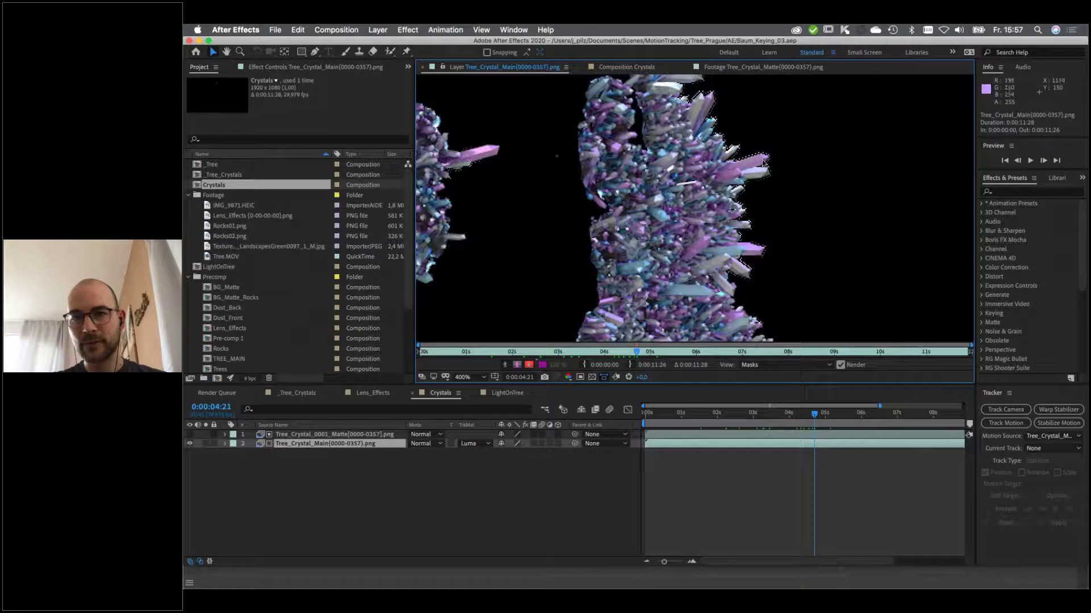
# Inspect the Tree_Crystal_0001_Matte layer on its own, and return to the Crystals composition with the Selection tool active.
pyautogui.doubleClick(261, 435)
pyautogui.moveTo(653, 251); pyautogui.dragTo(719, 242)
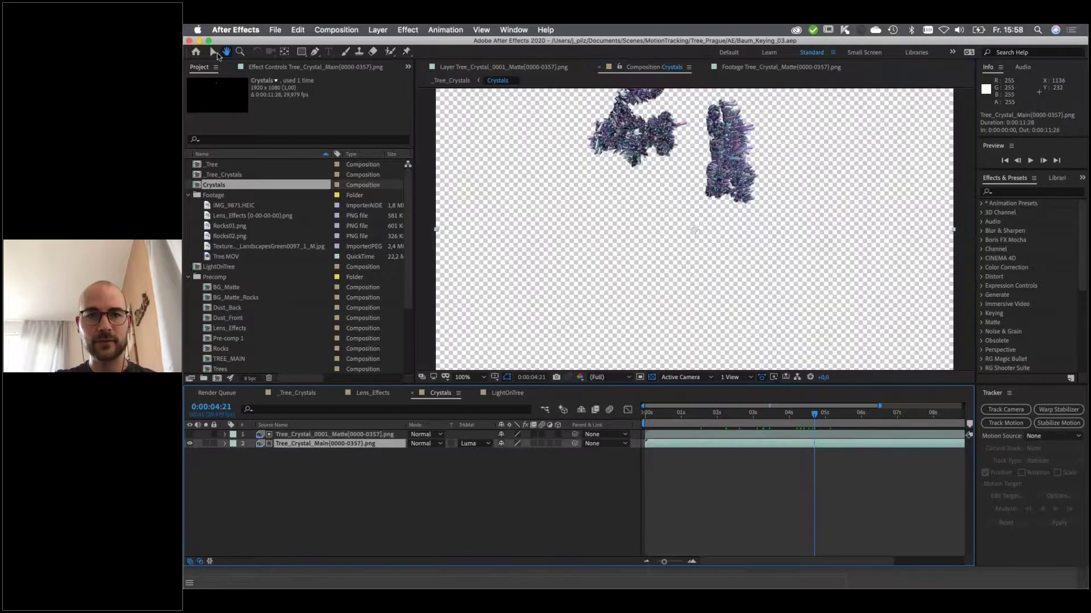
pyautogui.click(213, 53)
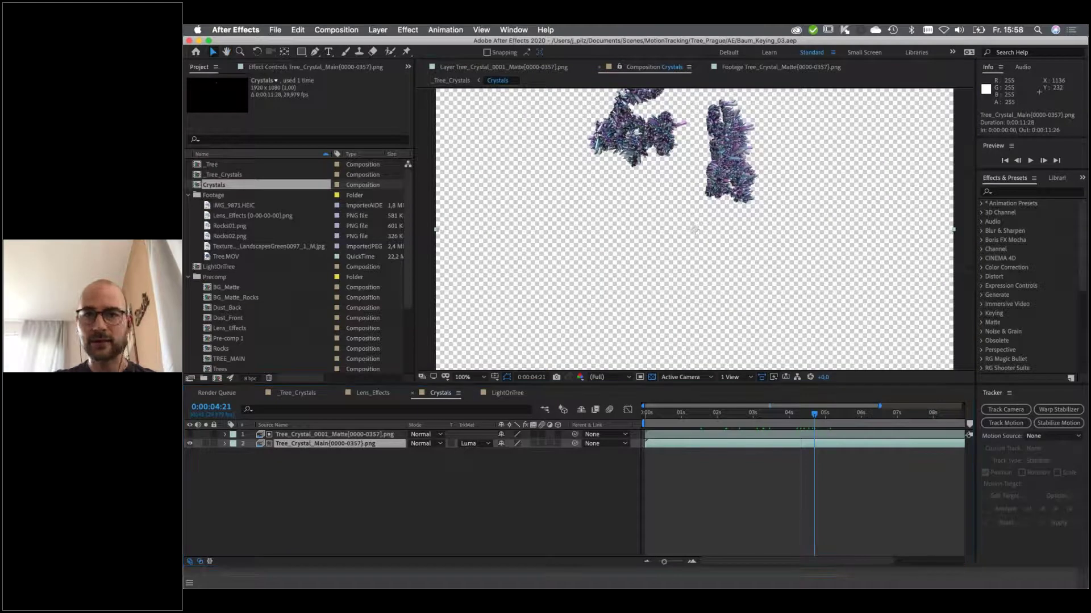
# Inspect the matted crystals up close at 400% in the Crystals composition, and return to the _Tree_Crystals composition.
pyautogui.scroll(2, 761, 143)
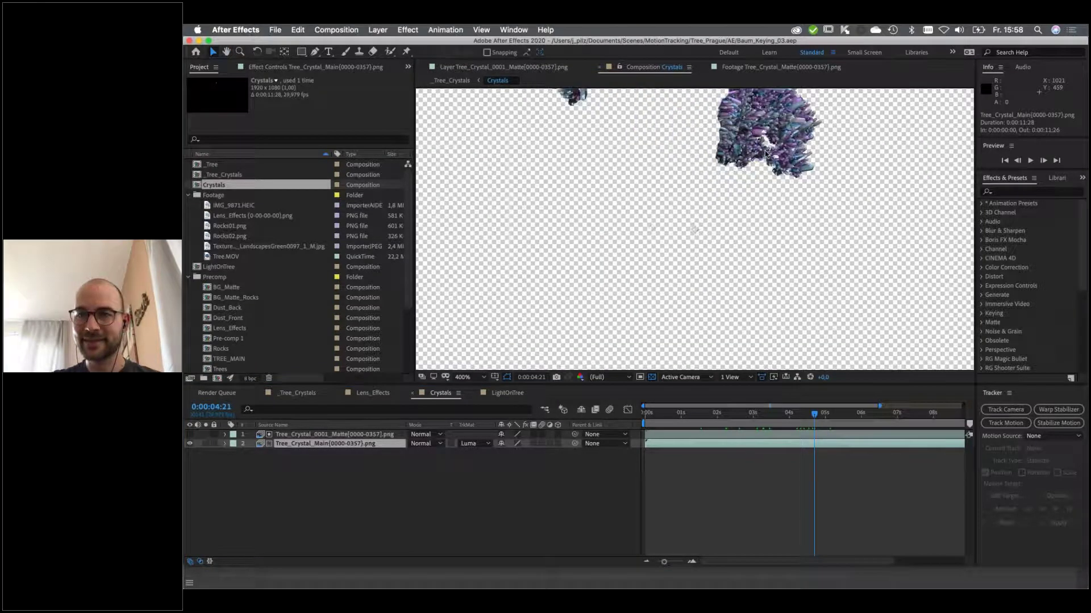
pyautogui.scroll(2, 795, 159)
pyautogui.moveTo(842, 171); pyautogui.dragTo(797, 272)
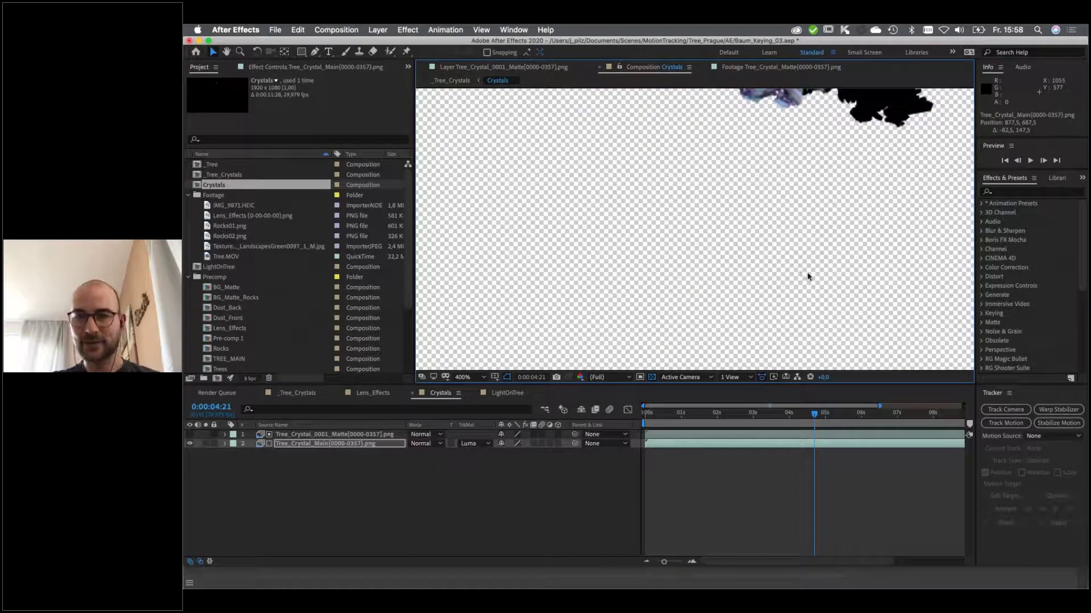
pyautogui.press('super+z')
pyautogui.press('h')
pyautogui.moveTo(799, 226); pyautogui.dragTo(733, 336)
pyautogui.moveTo(786, 136); pyautogui.dragTo(698, 327)
pyautogui.press('v')
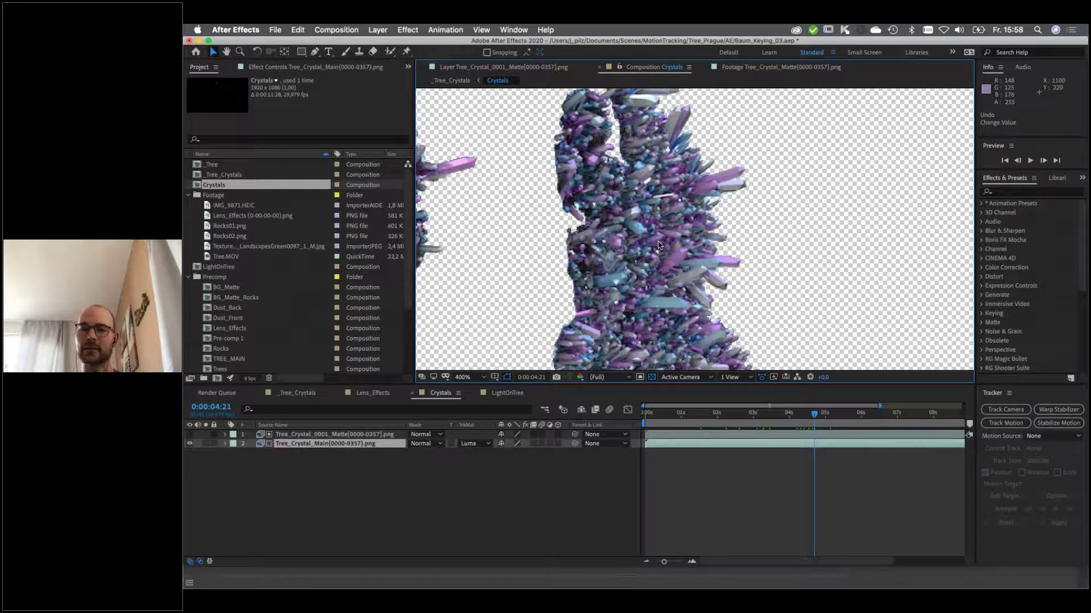
pyautogui.keyDown('alt'); pyautogui.scroll(-4, 658, 241); pyautogui.keyUp('alt')
pyautogui.scroll(3, 658, 240)
pyautogui.scroll(-5, 659, 272)
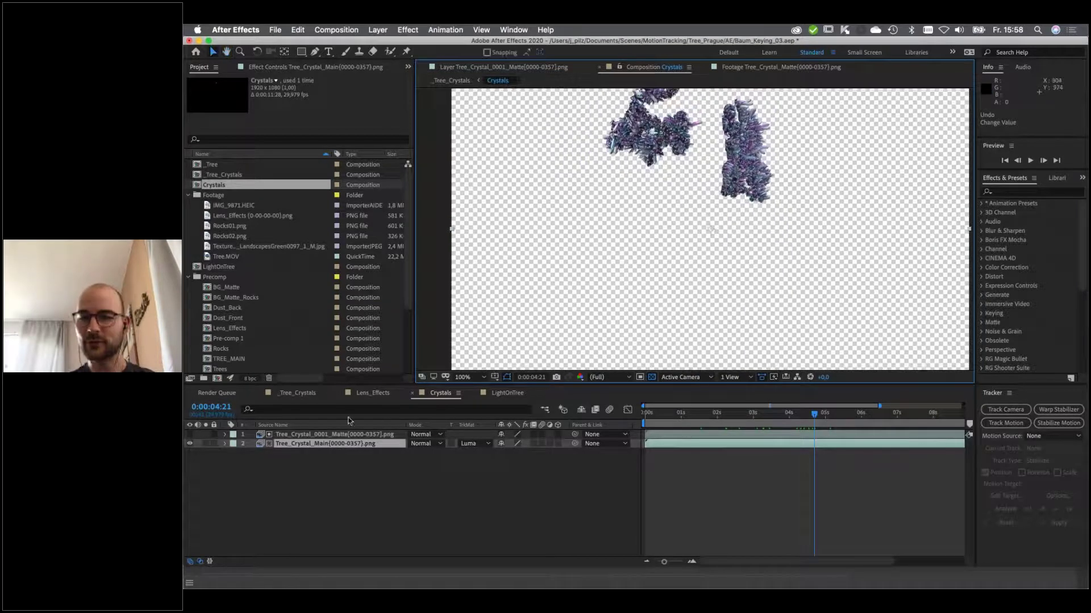
pyautogui.click(307, 394)
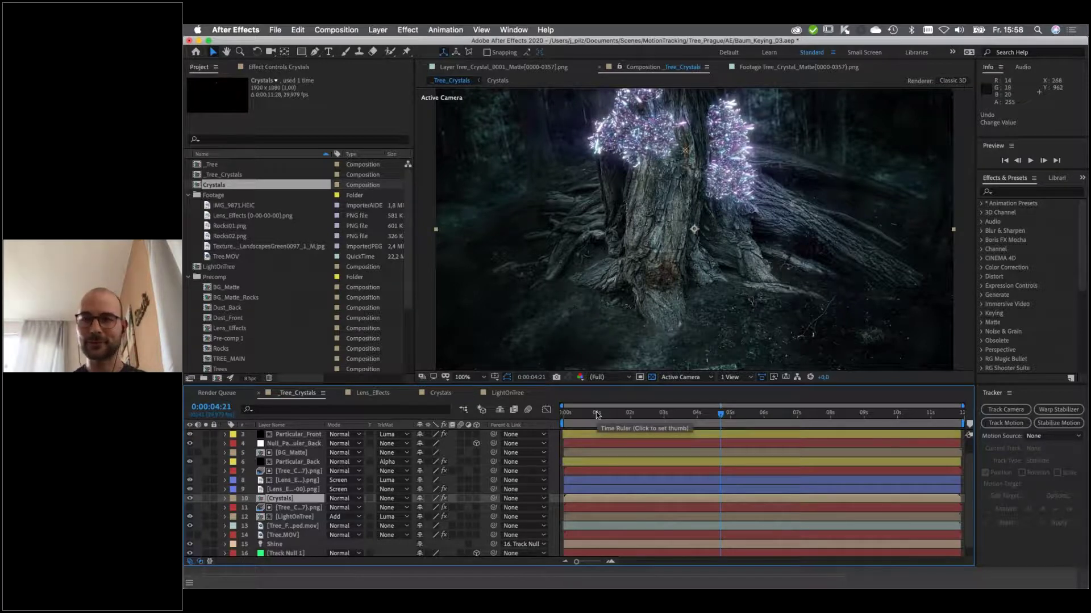
# Switch to the Keynote presentation, advance from the Surface Effects slide to the closing Thank You slide, and end the slideshow.
pyautogui.press('super+Tab')
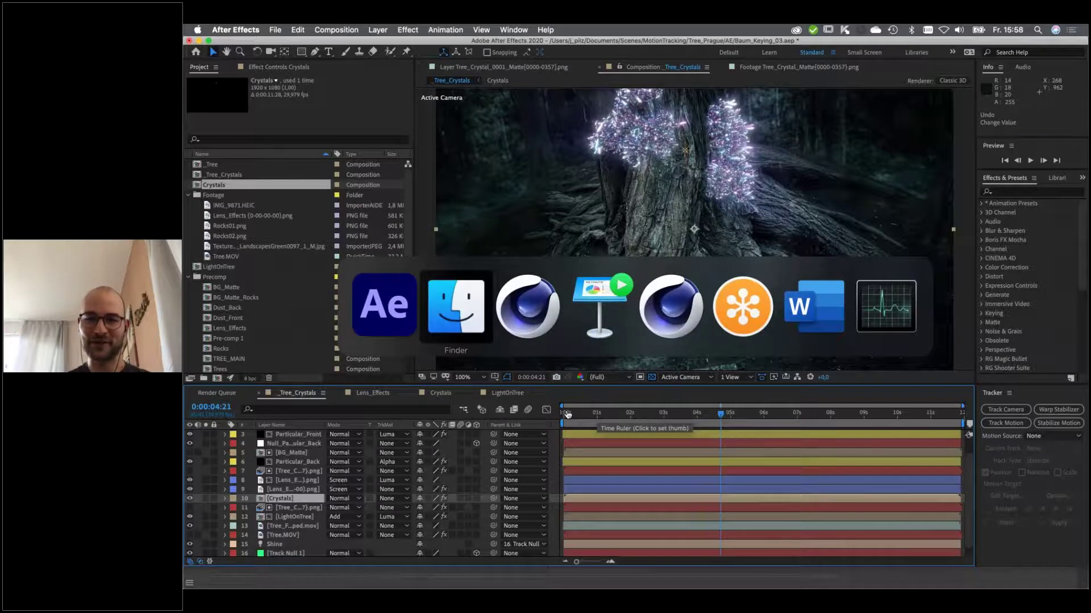
pyautogui.click(600, 311)
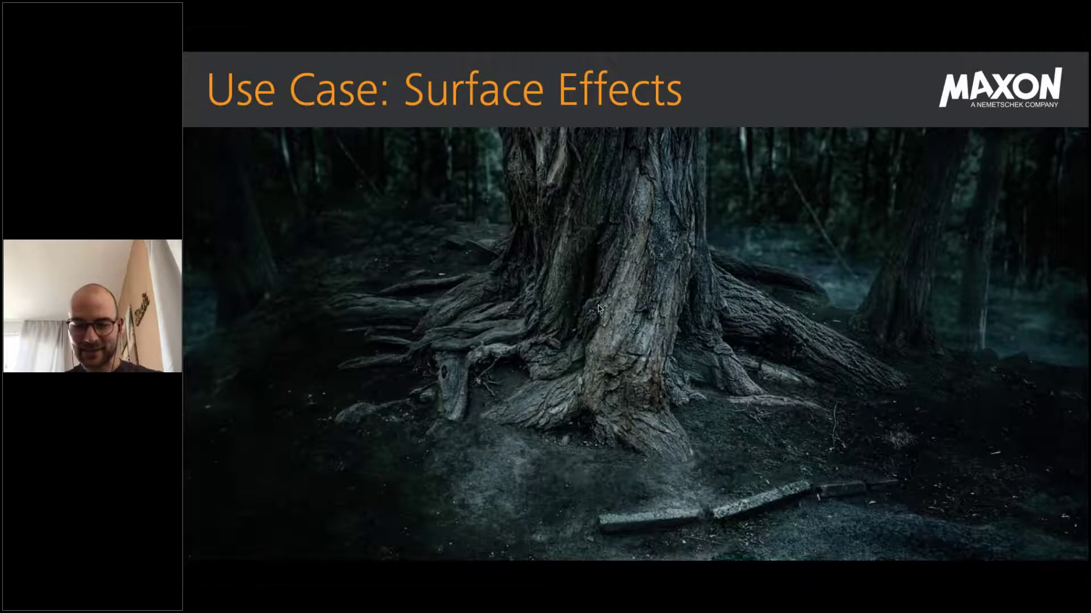
pyautogui.click(598, 306)
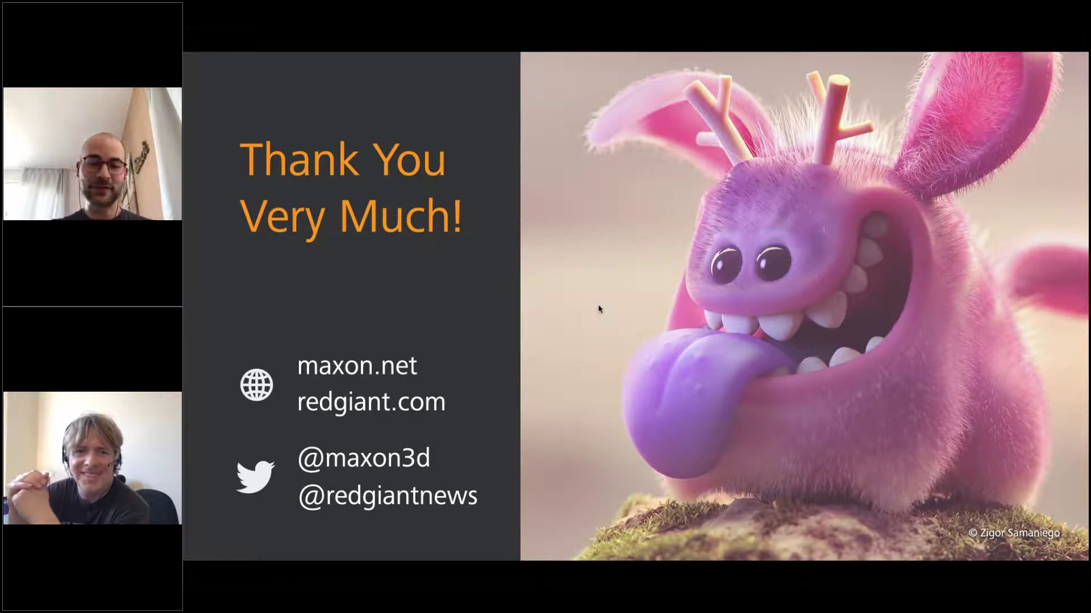
pyautogui.press('Escape')
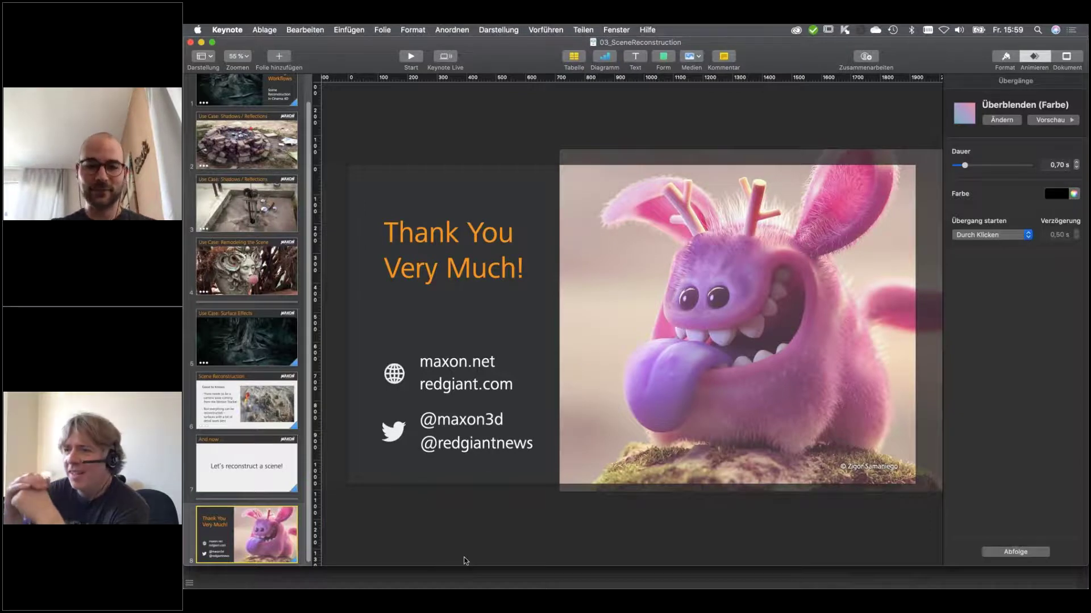
# Switch to After Effects to show the _Tree_Crystals composition, and return to the Thank You slide in Keynote.
pyautogui.press('super+Tab')
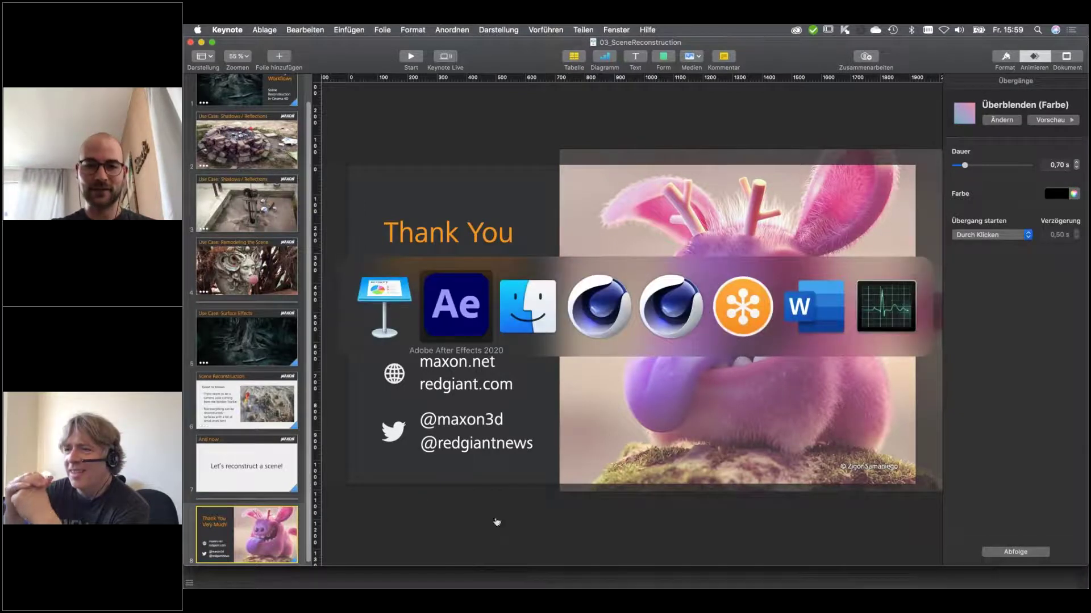
pyautogui.click(452, 328)
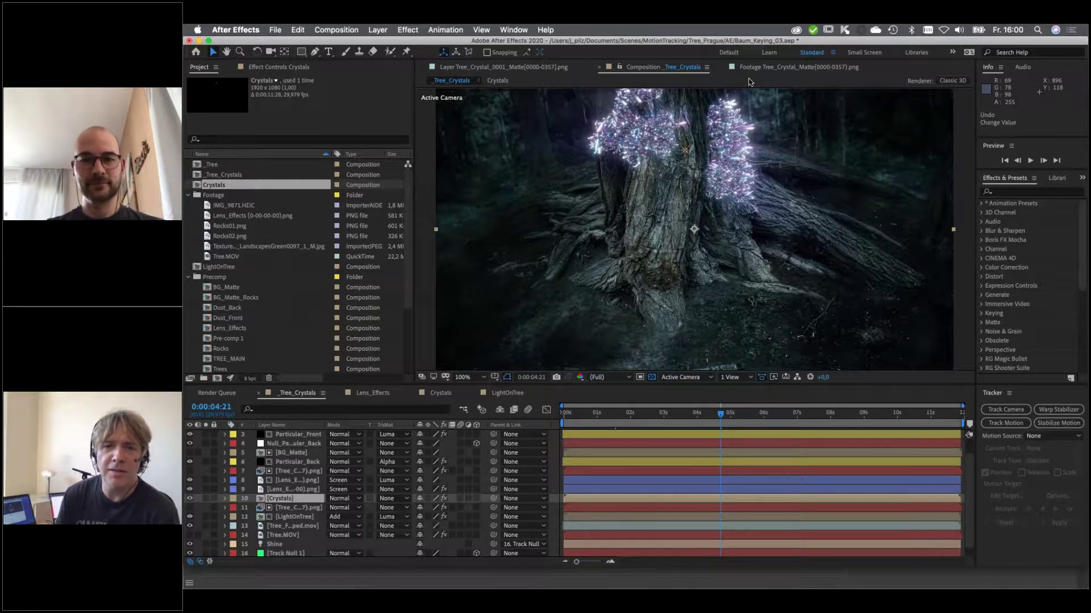
pyautogui.press('super+Tab')
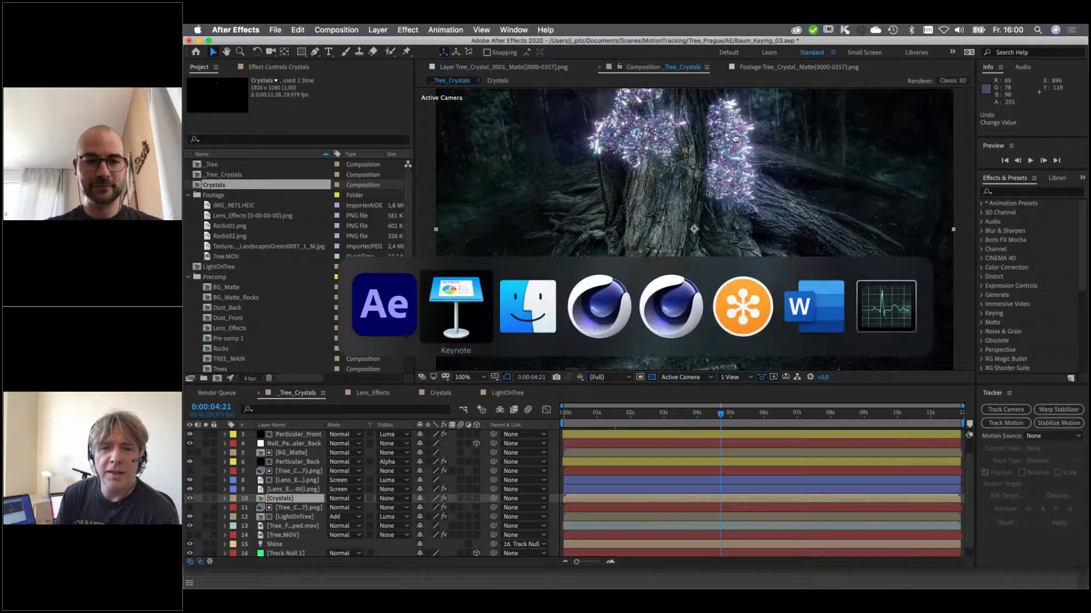
pyautogui.click(448, 301)
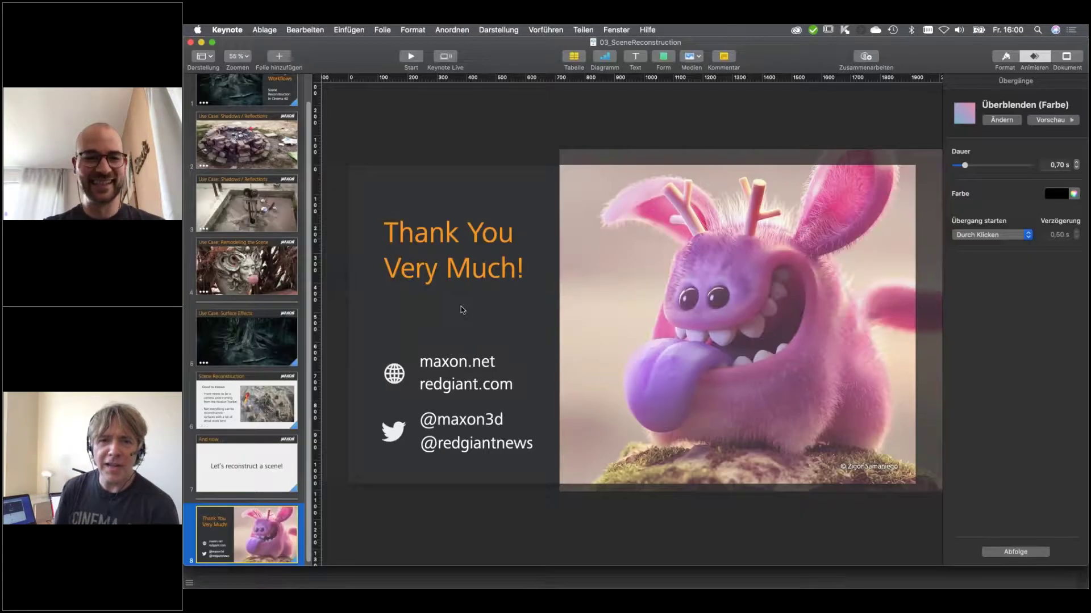